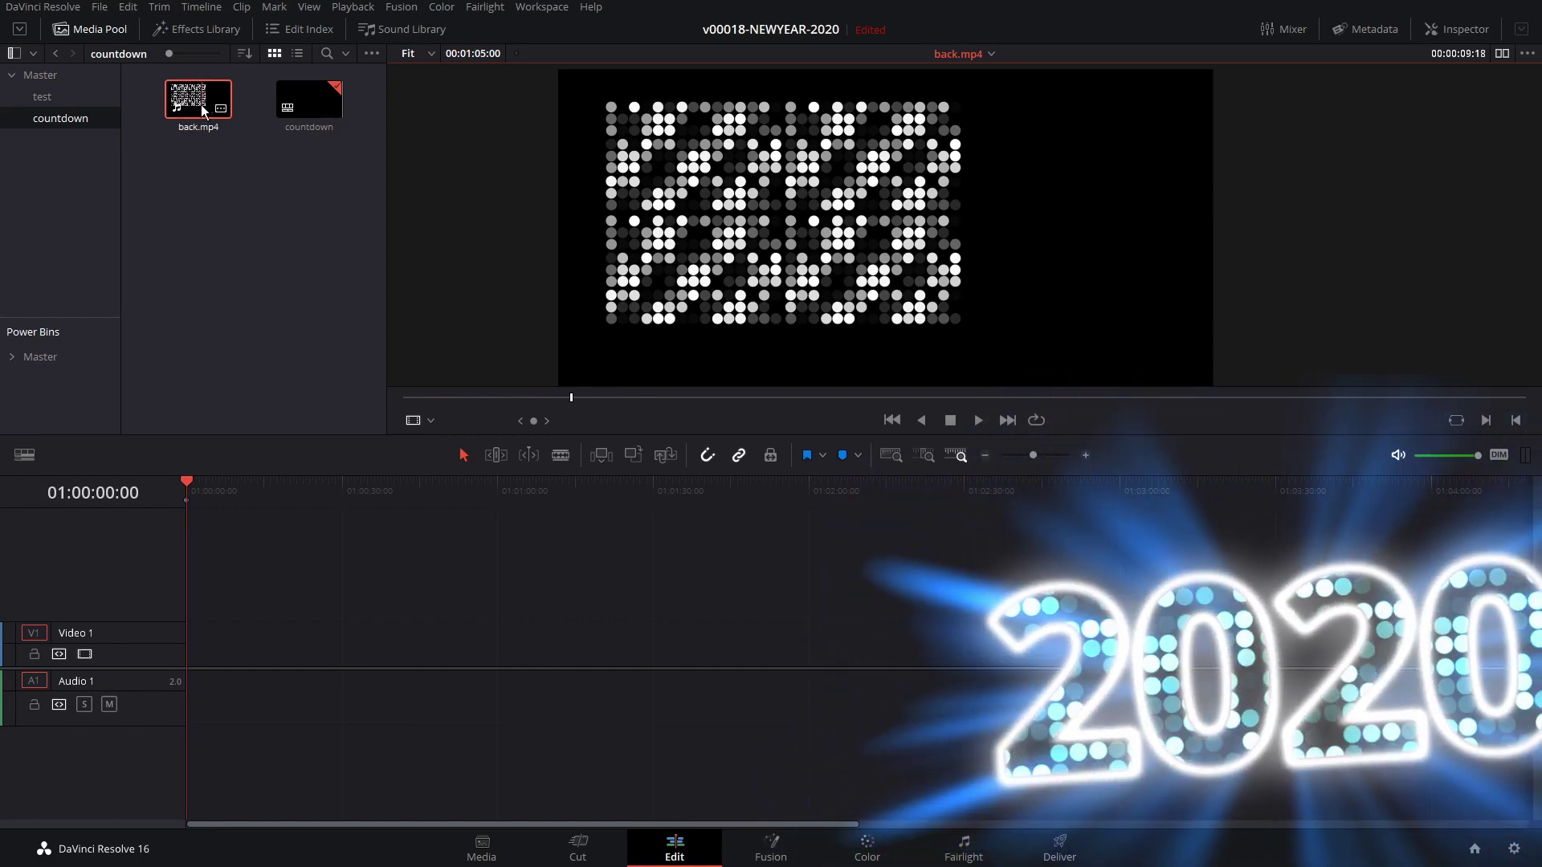
Step: Preview the back.mp4 dot clip in the viewer to watch the dots
left_click_drag(568, 396, 450, 398)
left_click(978, 420)
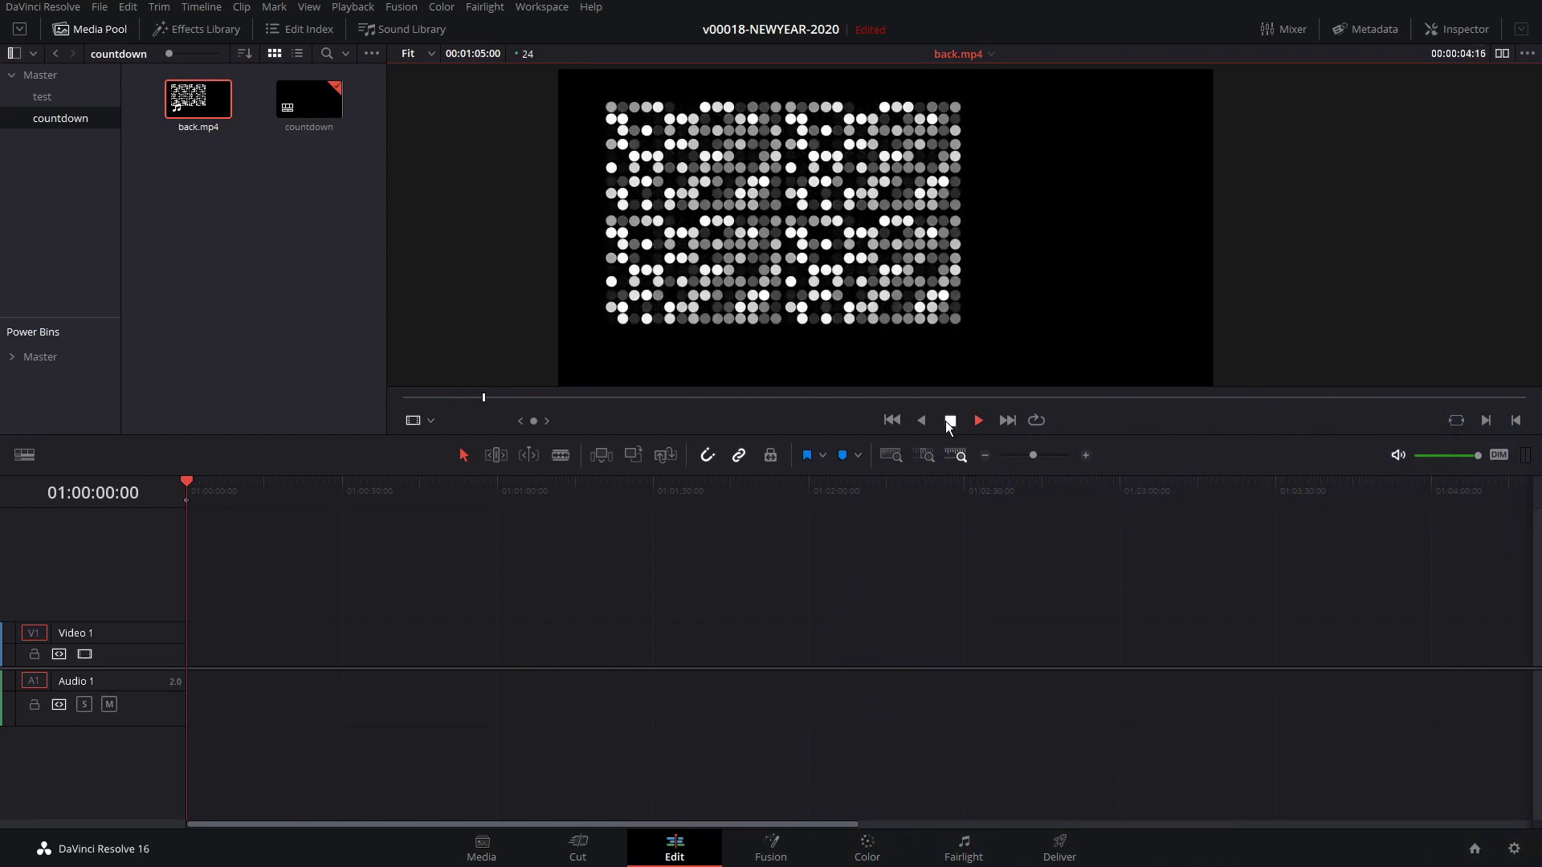
left_click(949, 420)
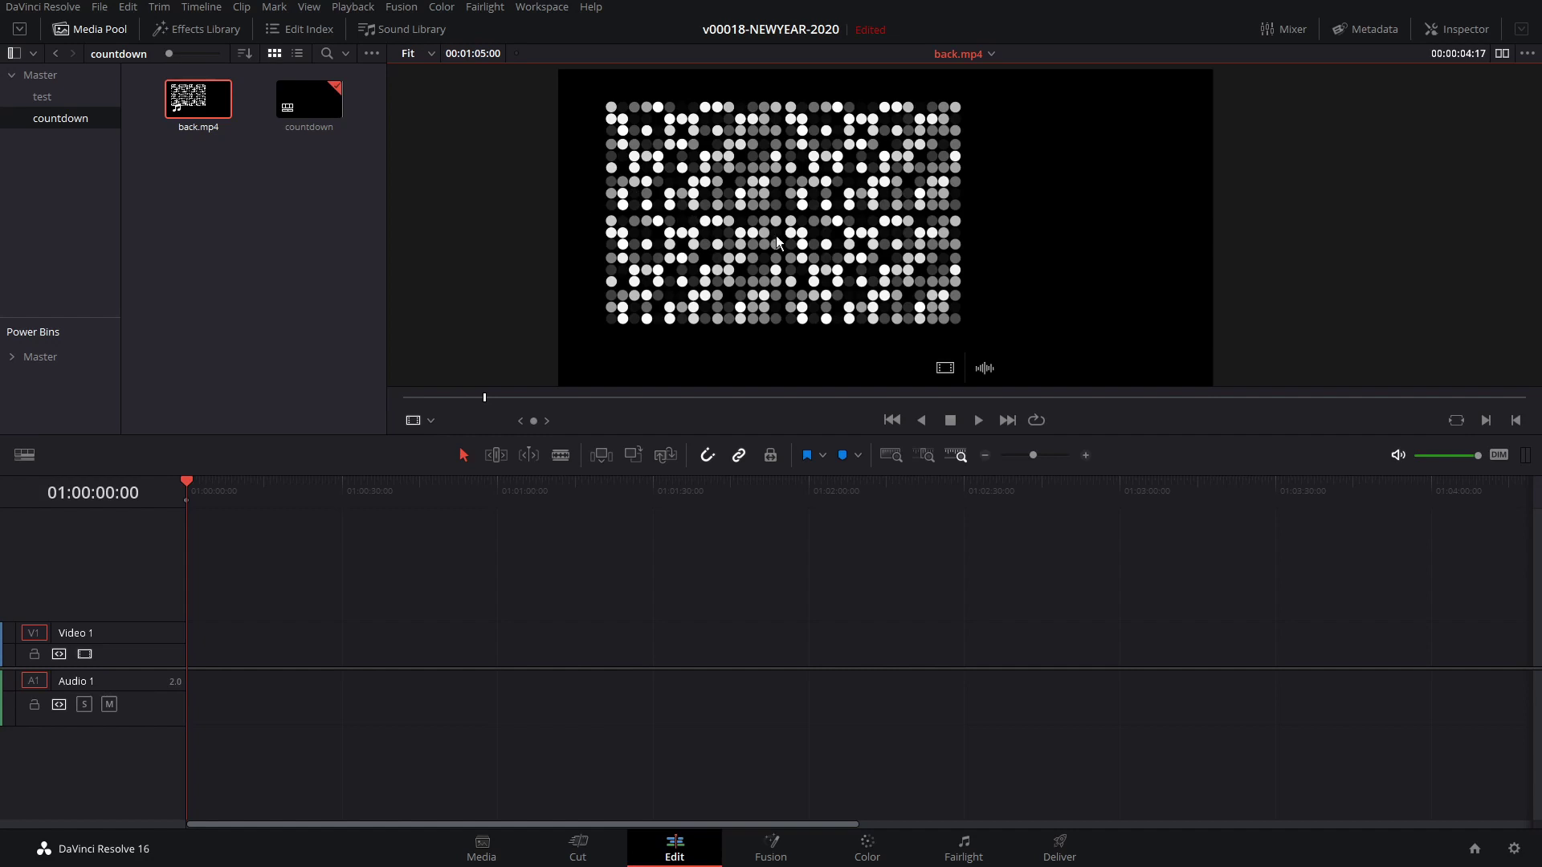
left_click(978, 420)
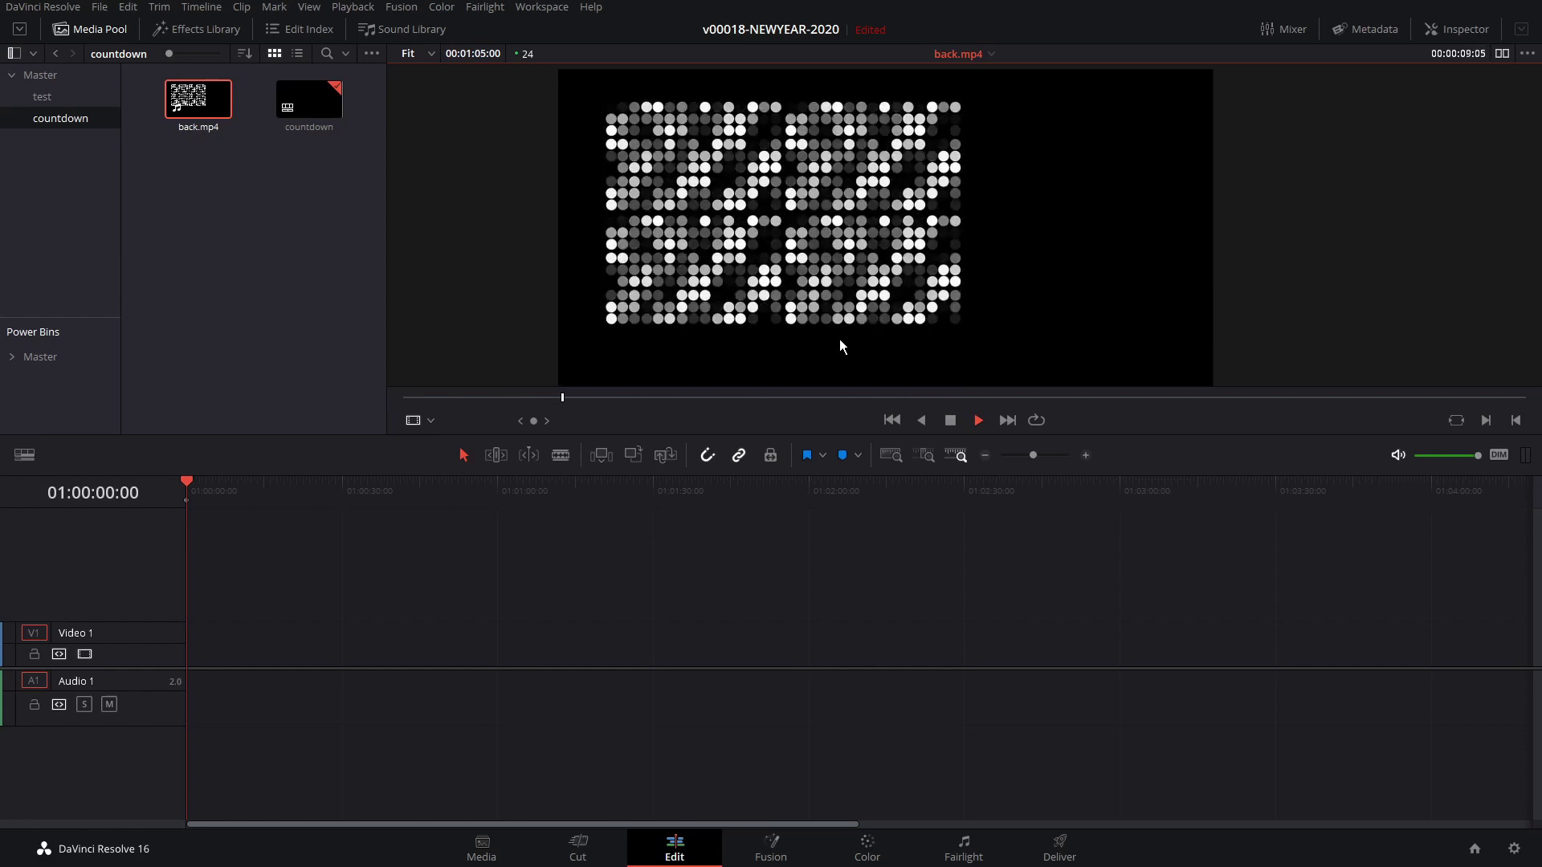
left_click(954, 421)
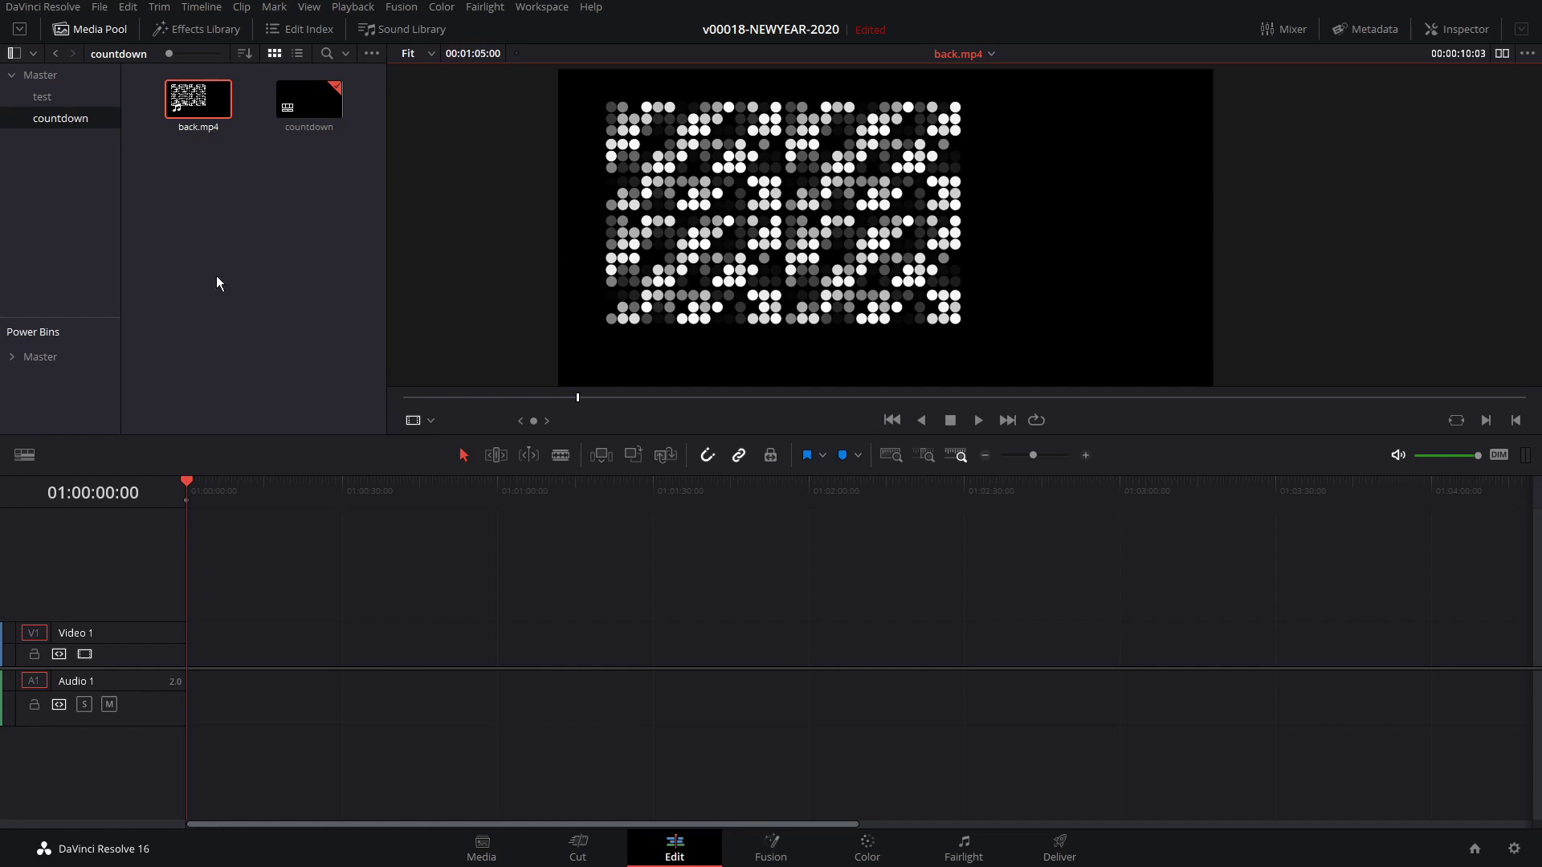
Step: Create a 00:01:15:00 Fusion Composition in the countdown bin and place it on Video 1
right_click(212, 210)
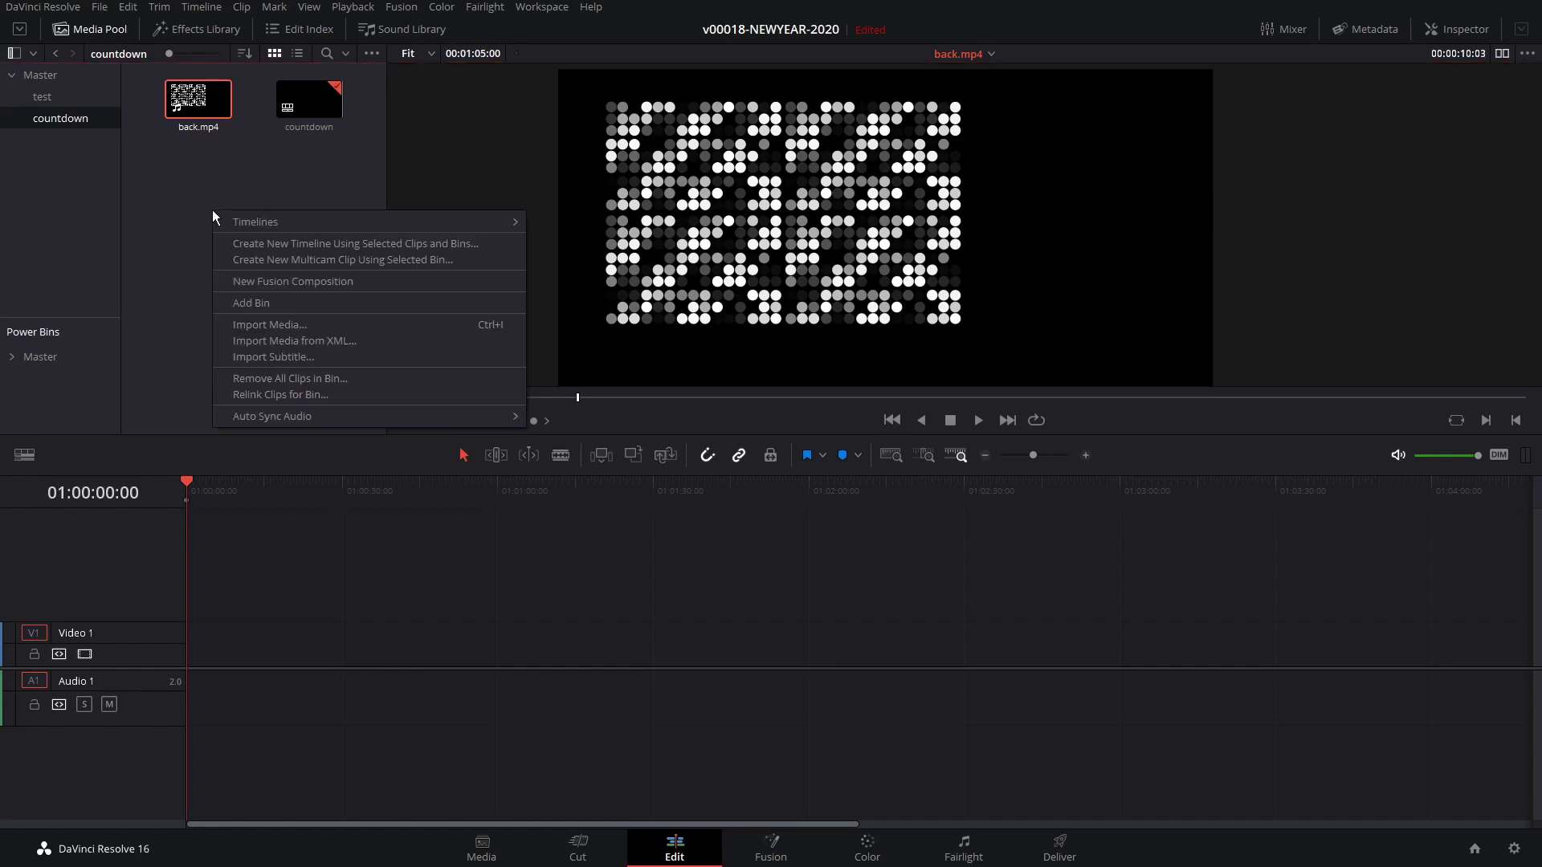
left_click(273, 282)
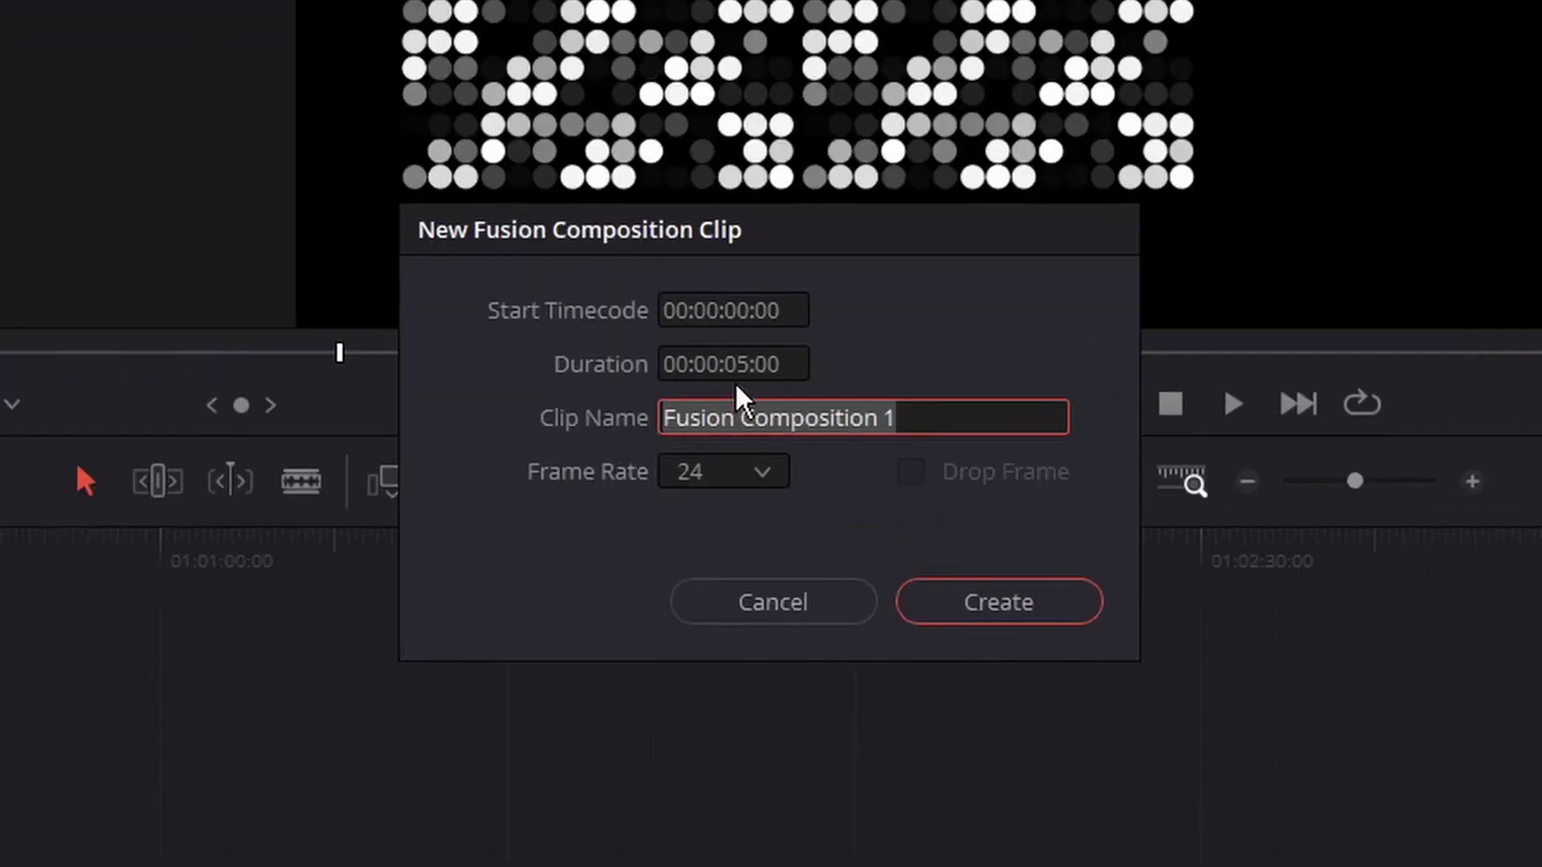
left_click(775, 406)
key("Right")
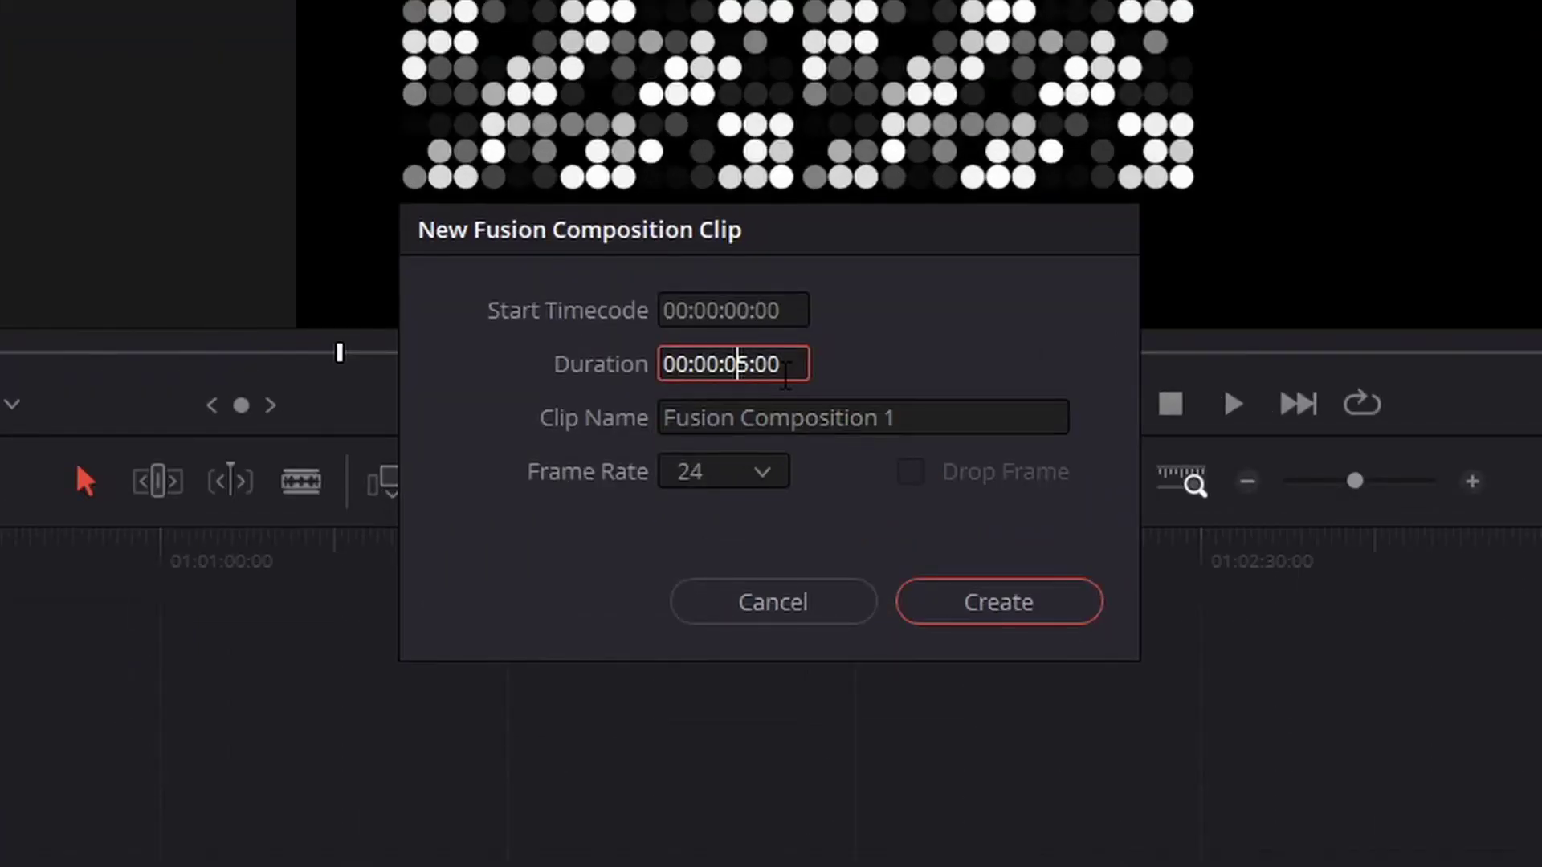
type("7")
left_click(1028, 620)
left_click_drag(198, 164, 191, 658)
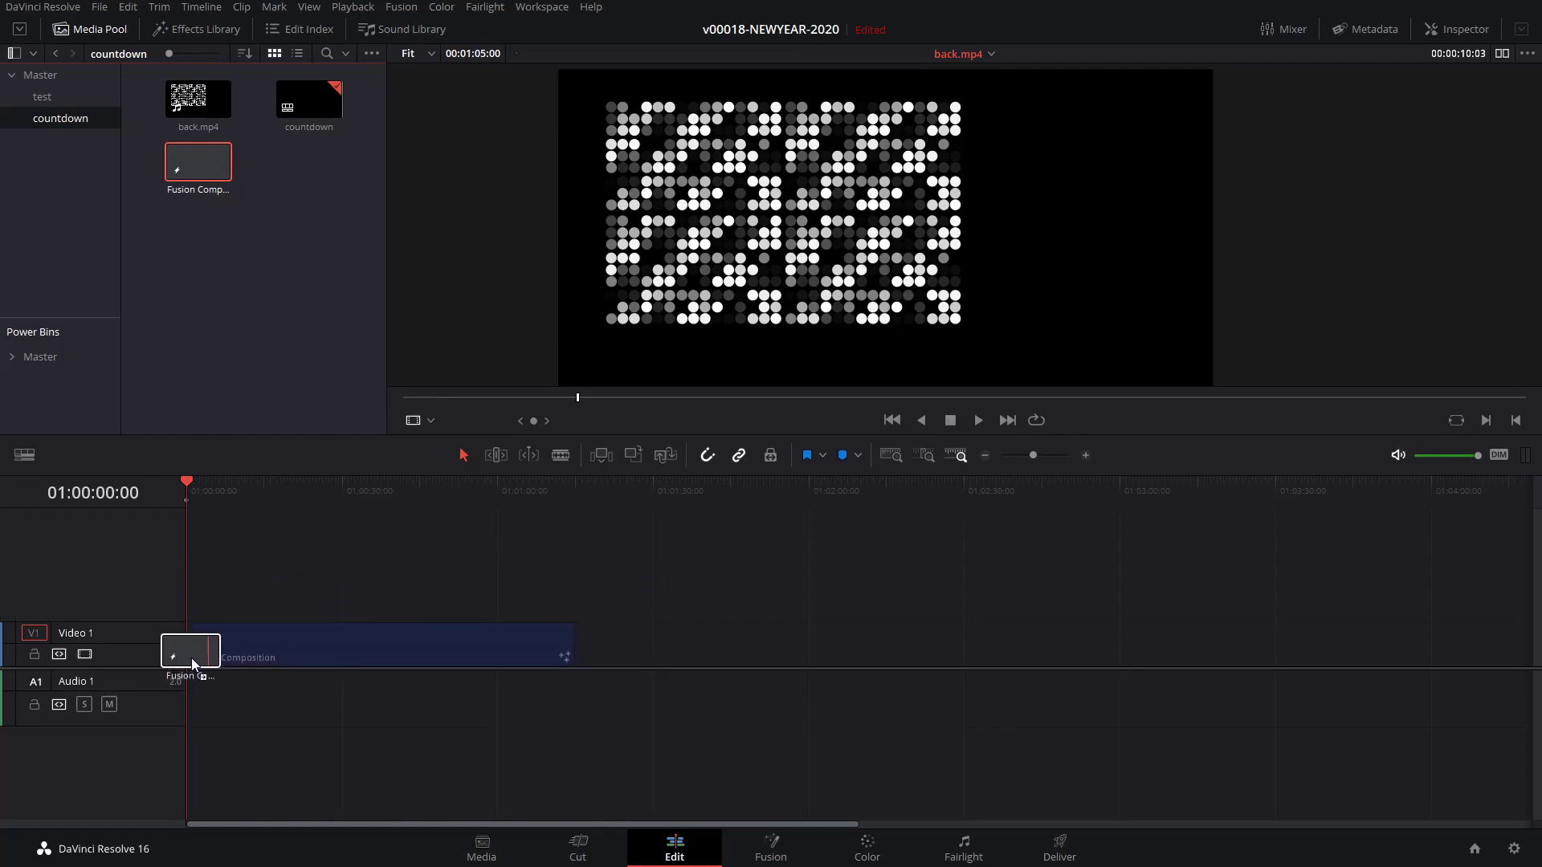
left_click(317, 491)
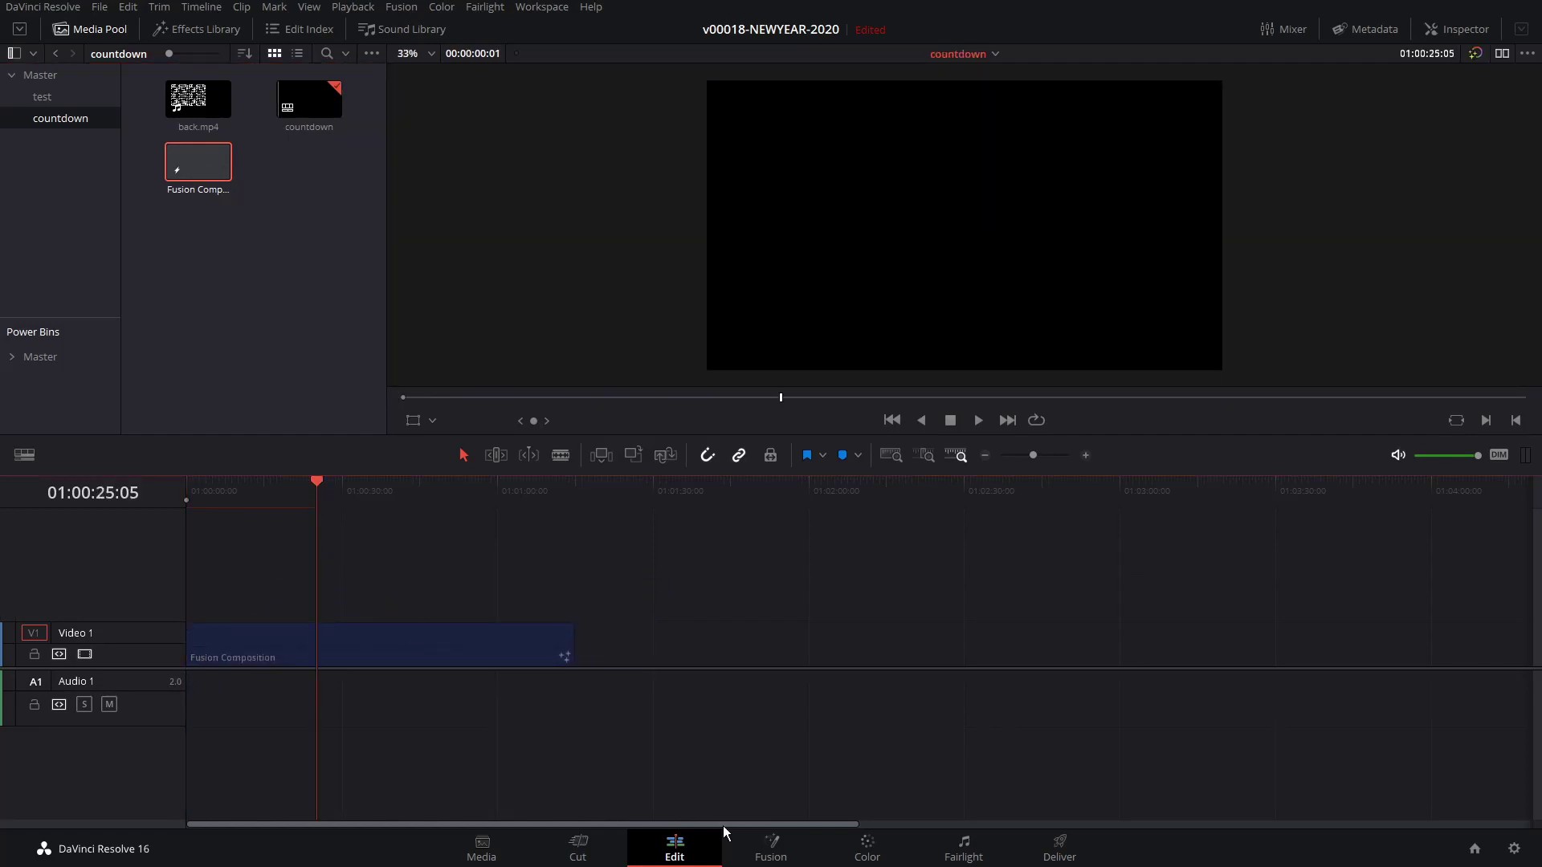
Step: Open the composition on the Fusion page and wire a new Text1 node into MediaOut1
left_click(786, 858)
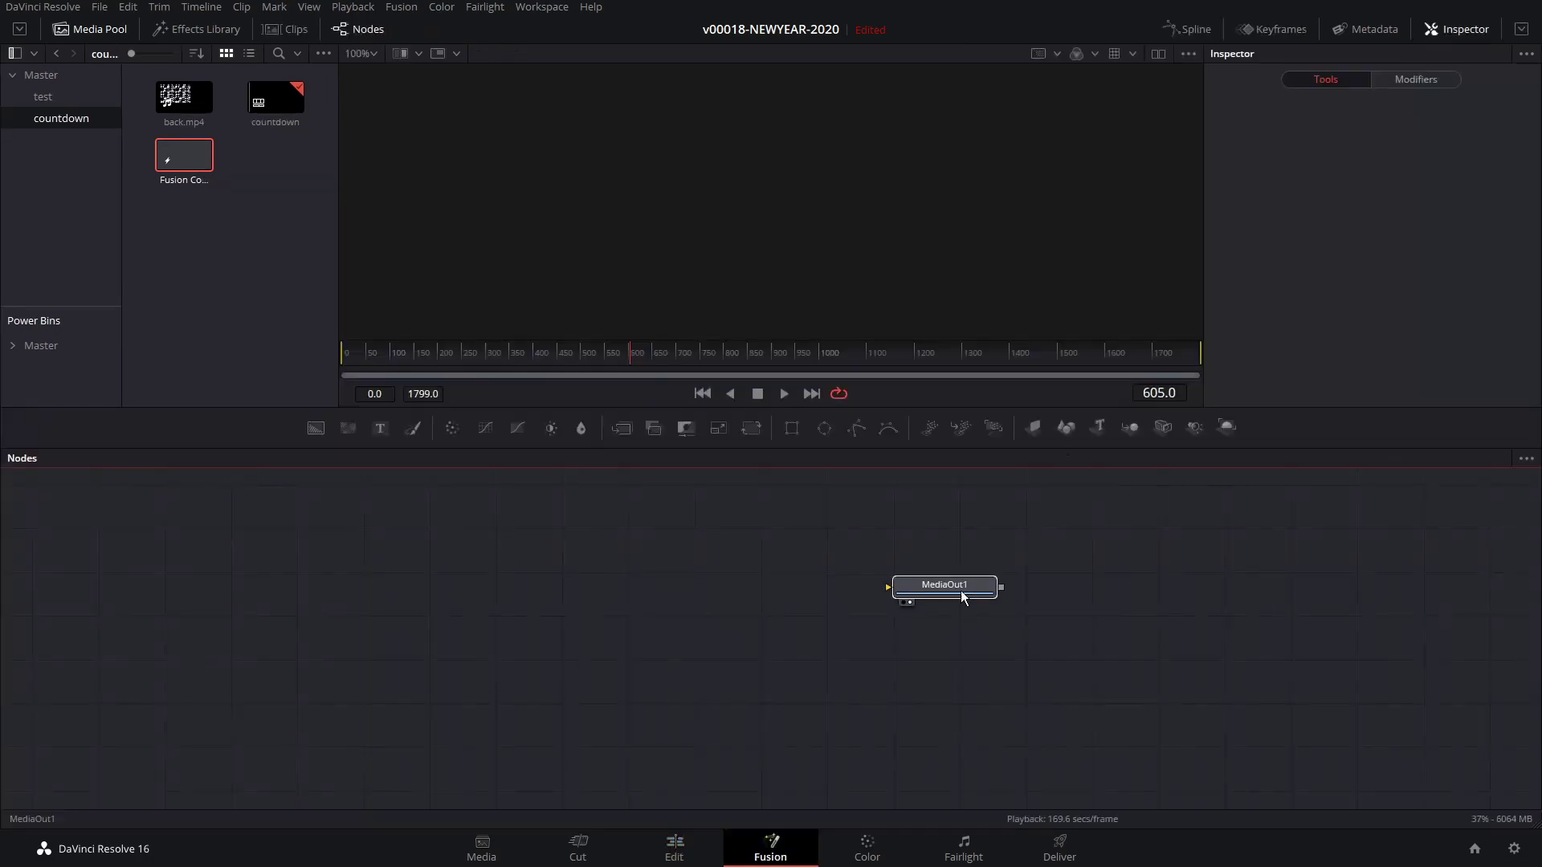
left_click_drag(945, 588, 1105, 591)
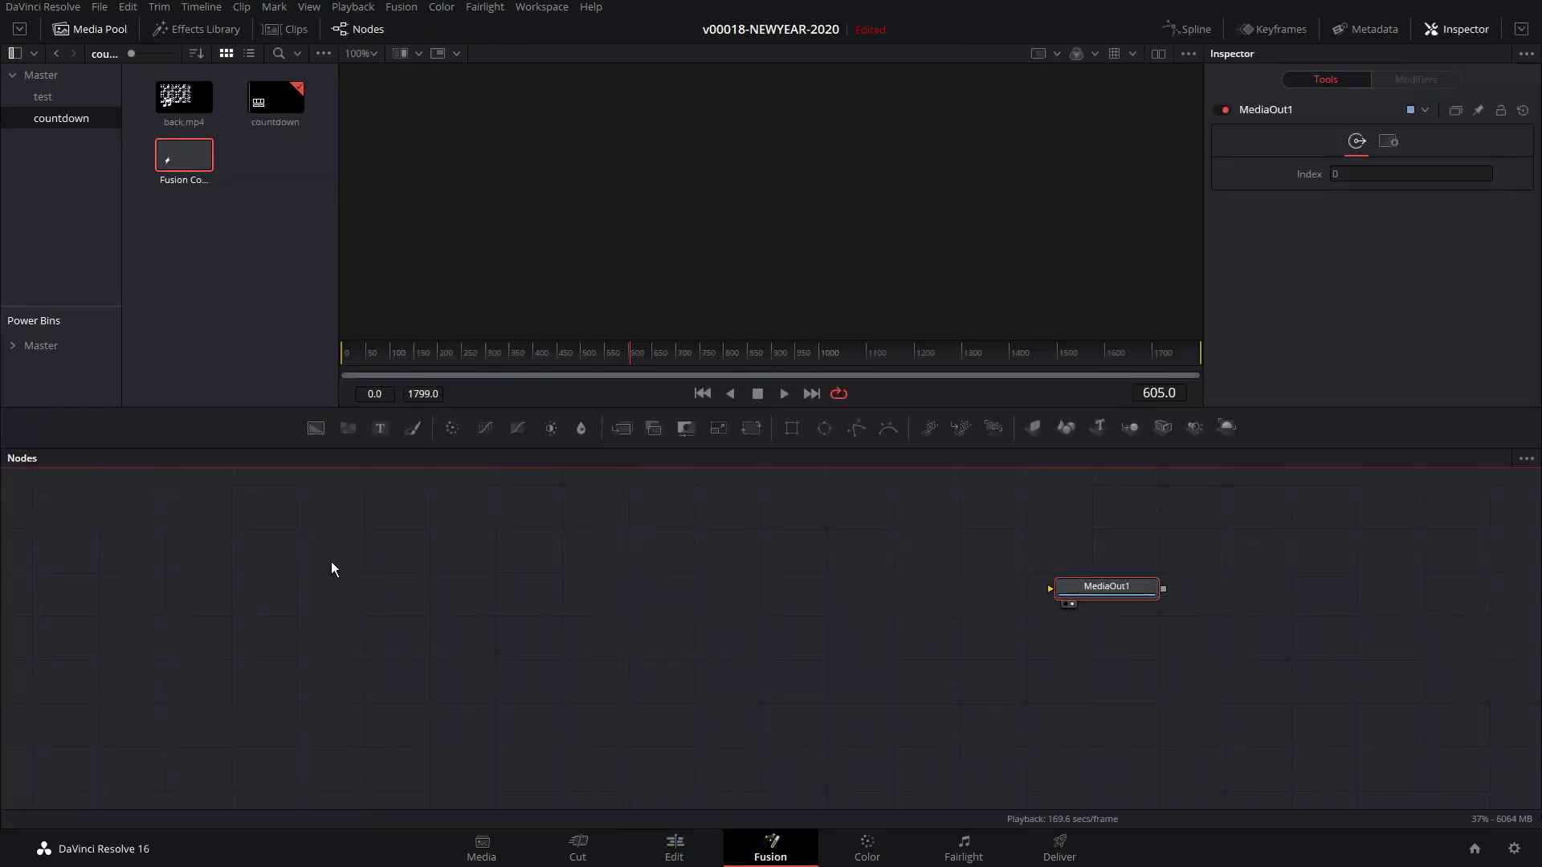
left_click_drag(381, 432, 1068, 606)
left_click(1069, 606)
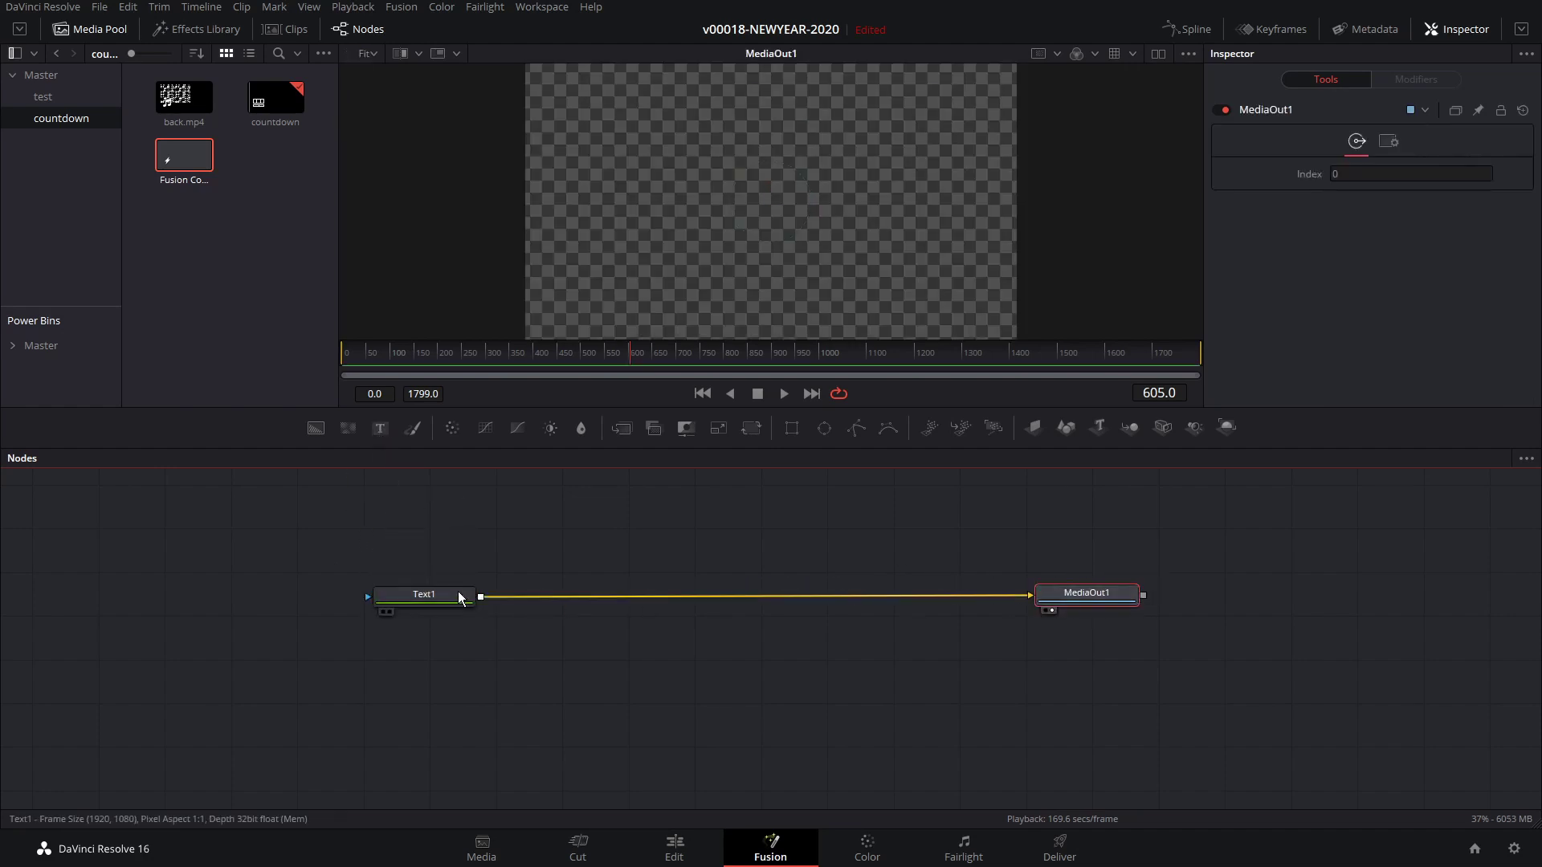
left_click_drag(453, 591, 438, 589)
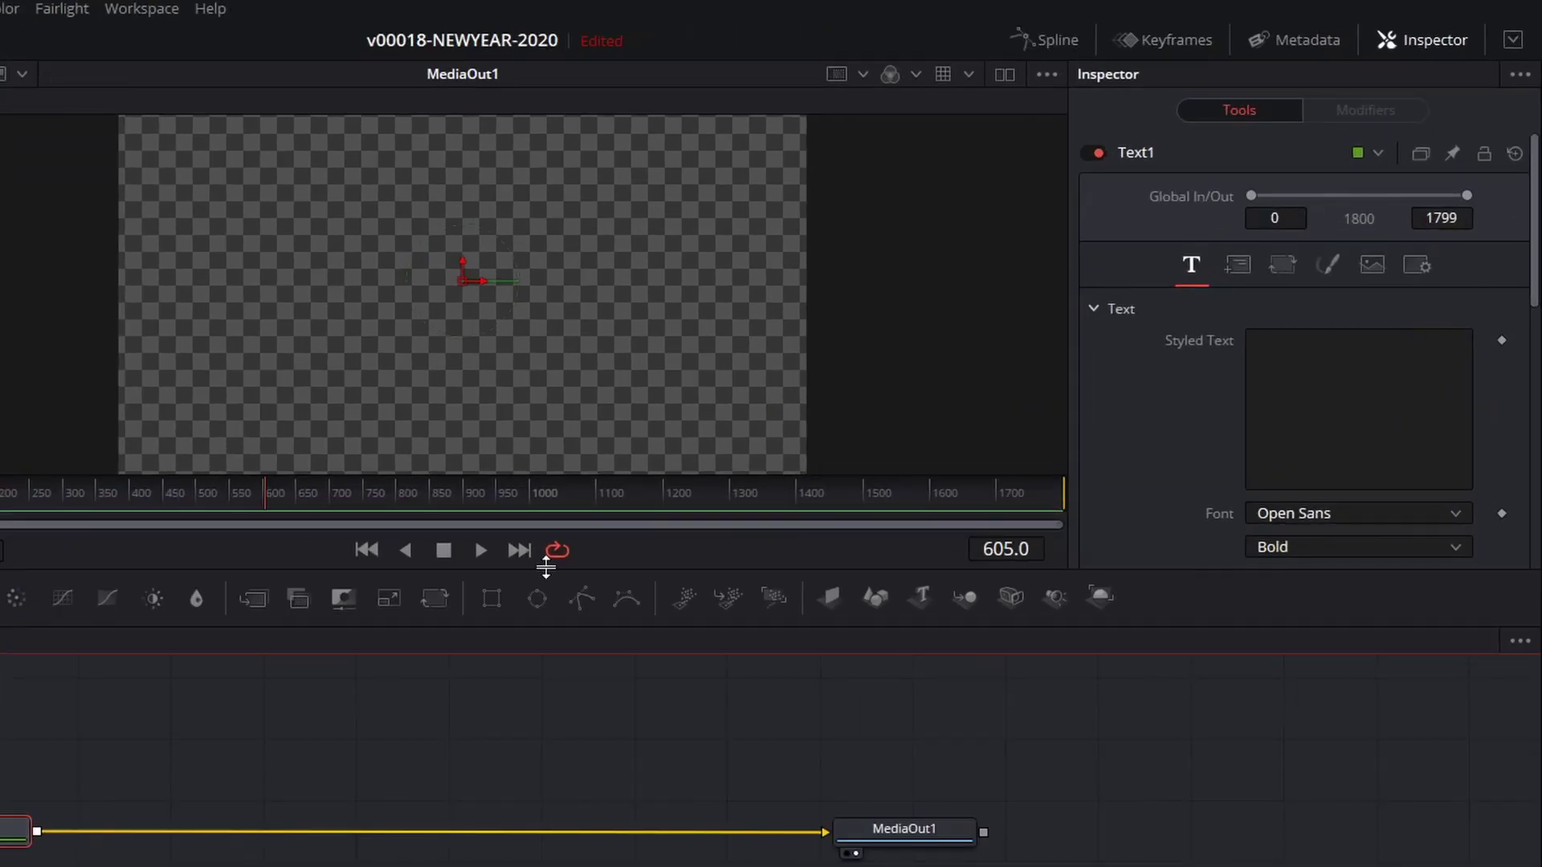
left_click(1513, 42)
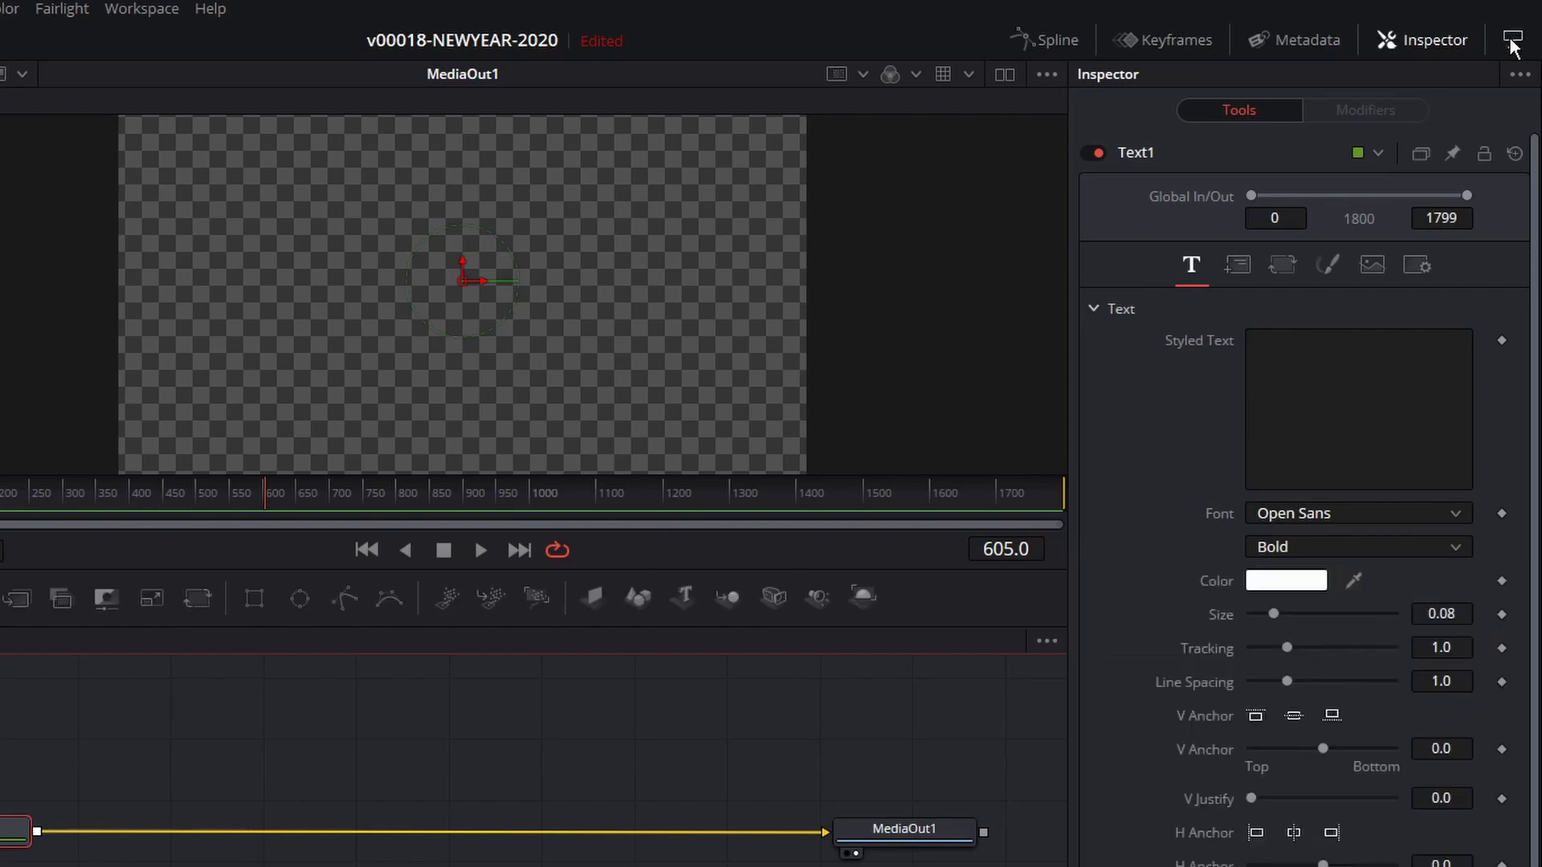
Step: Drive Text1's Styled Text with a 'time' expression and check it at an earlier frame
right_click(1209, 352)
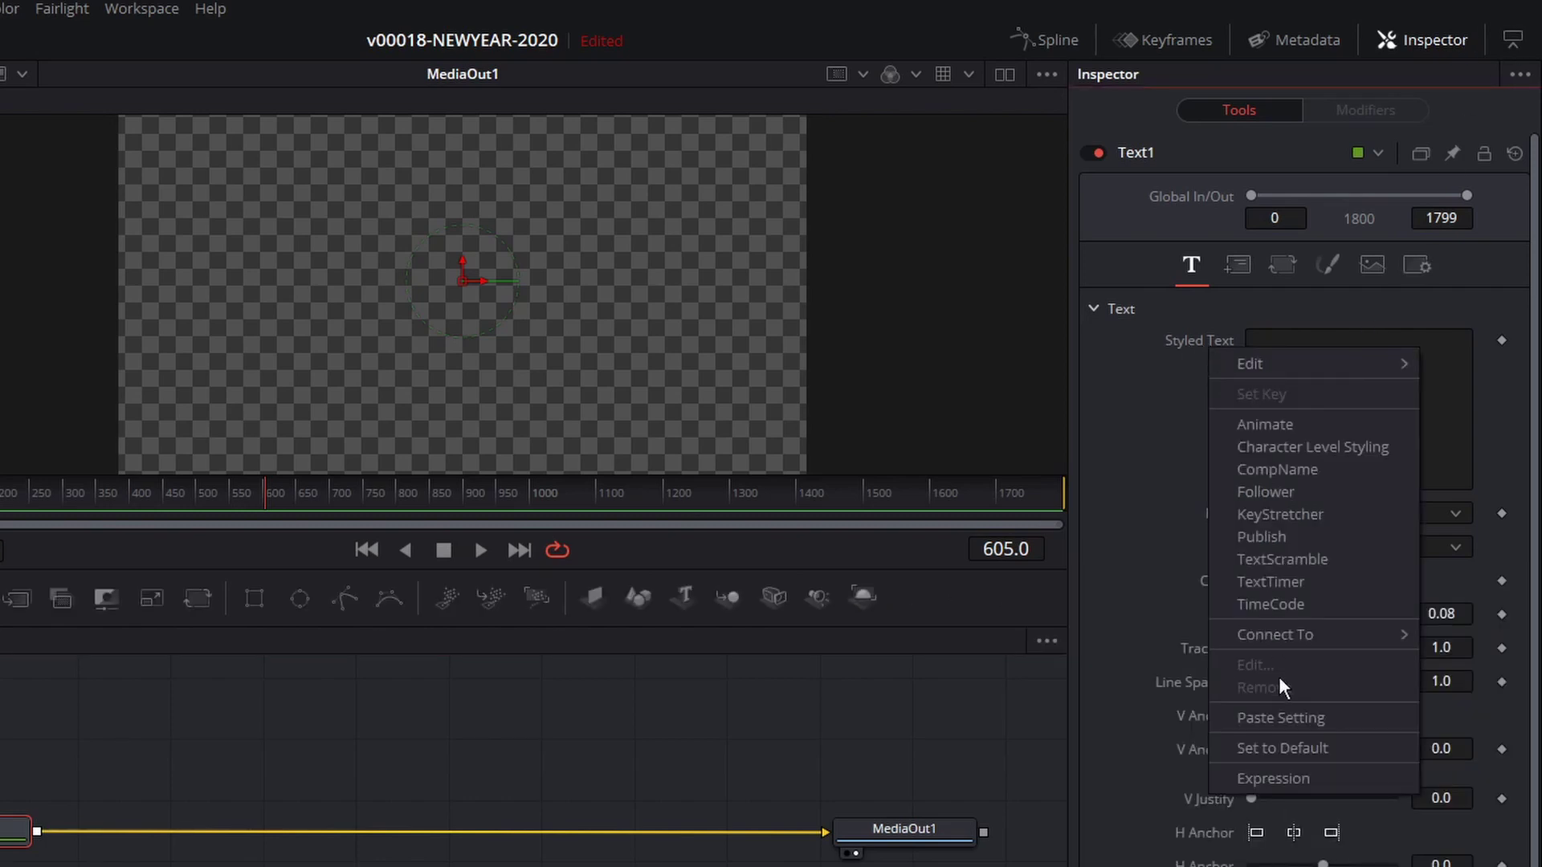
left_click(1280, 777)
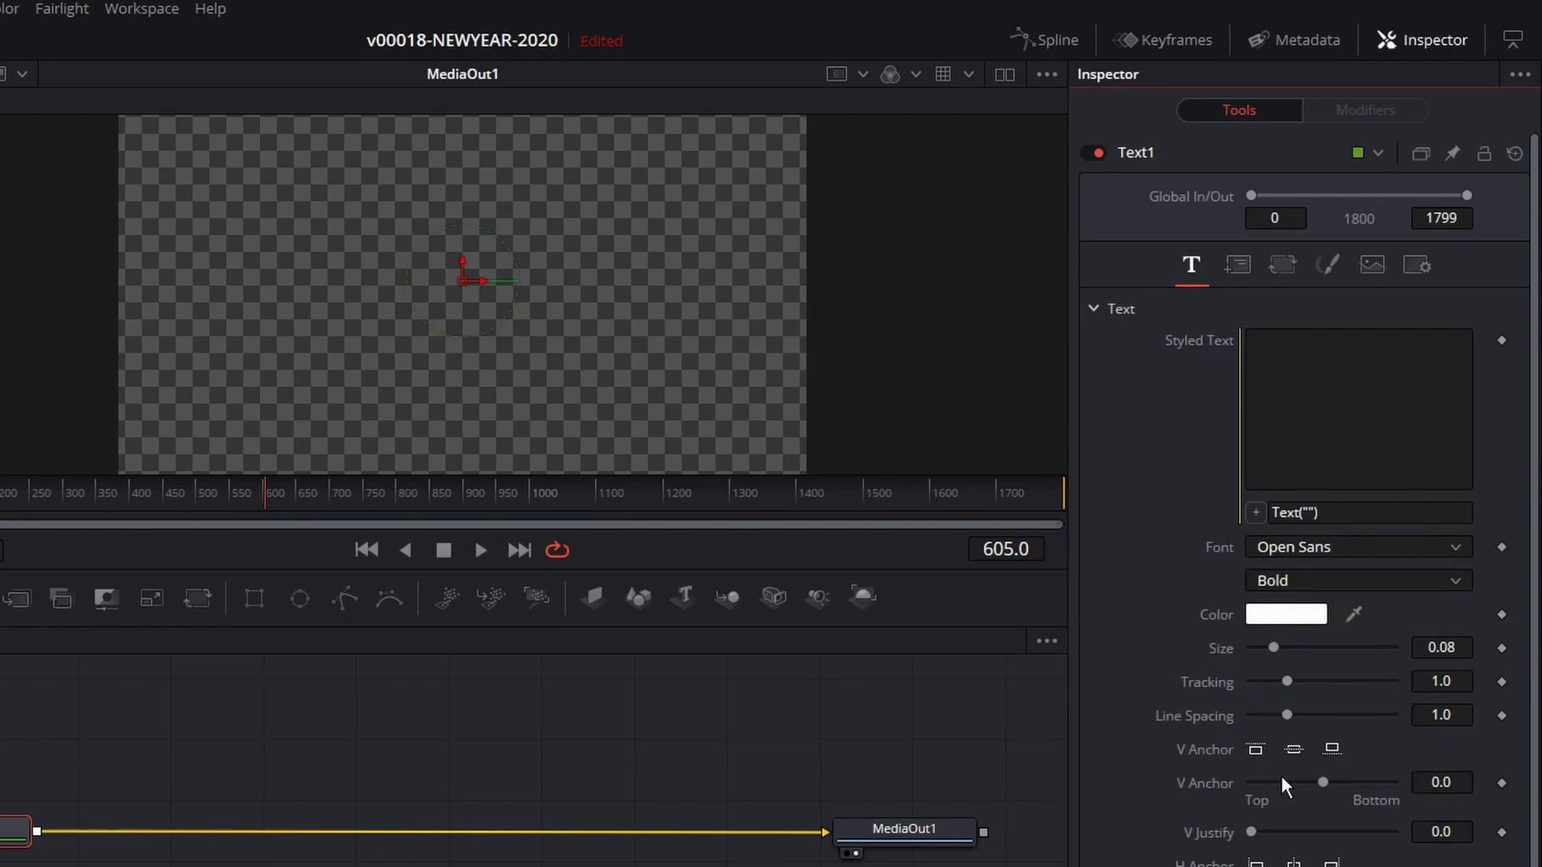
left_click(1344, 515)
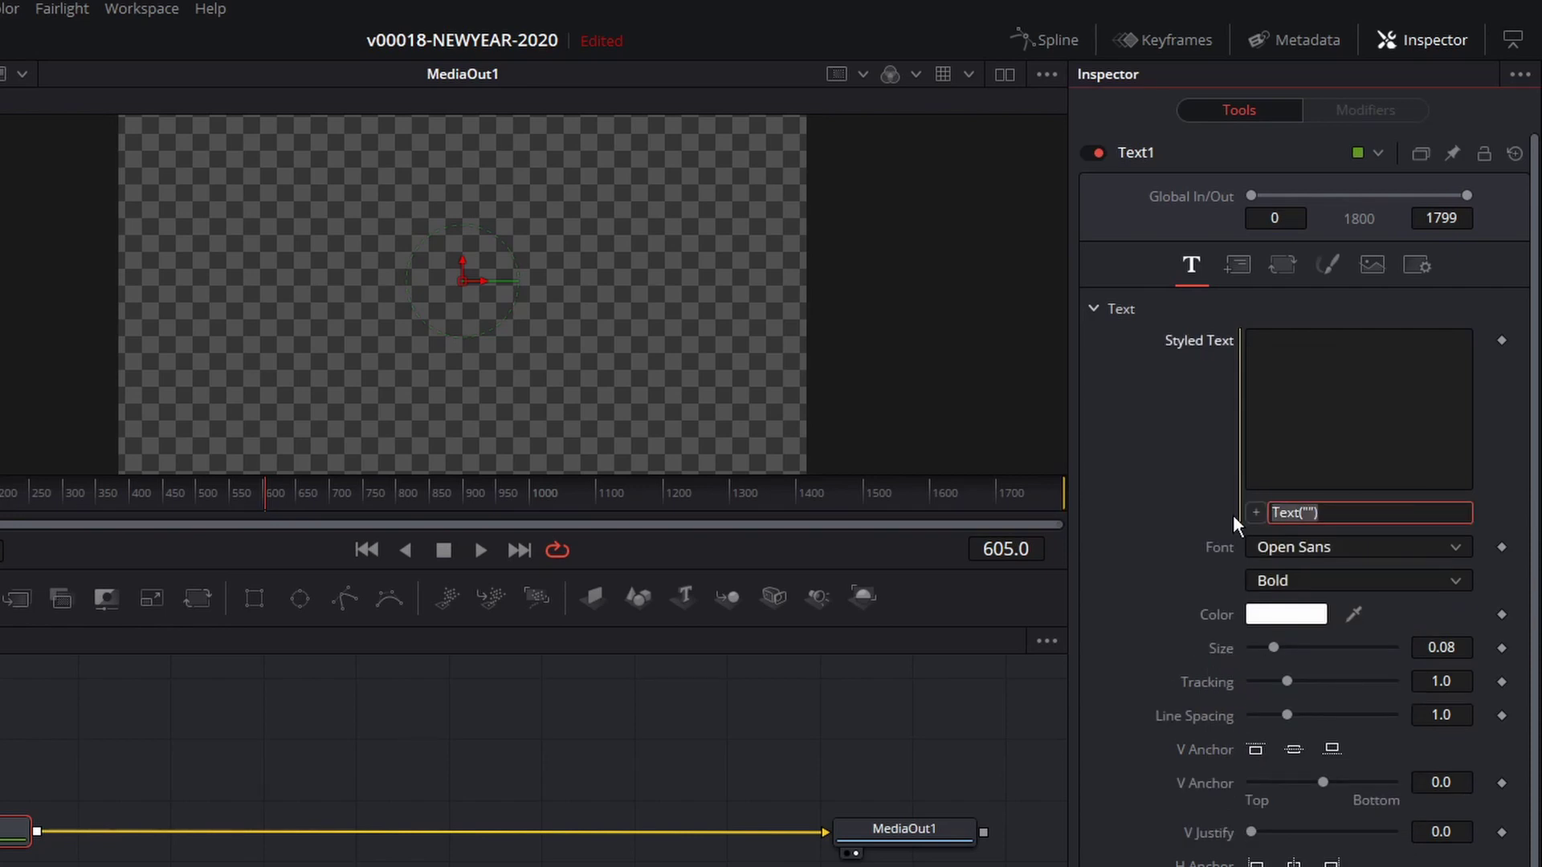
type("time")
left_click(969, 688)
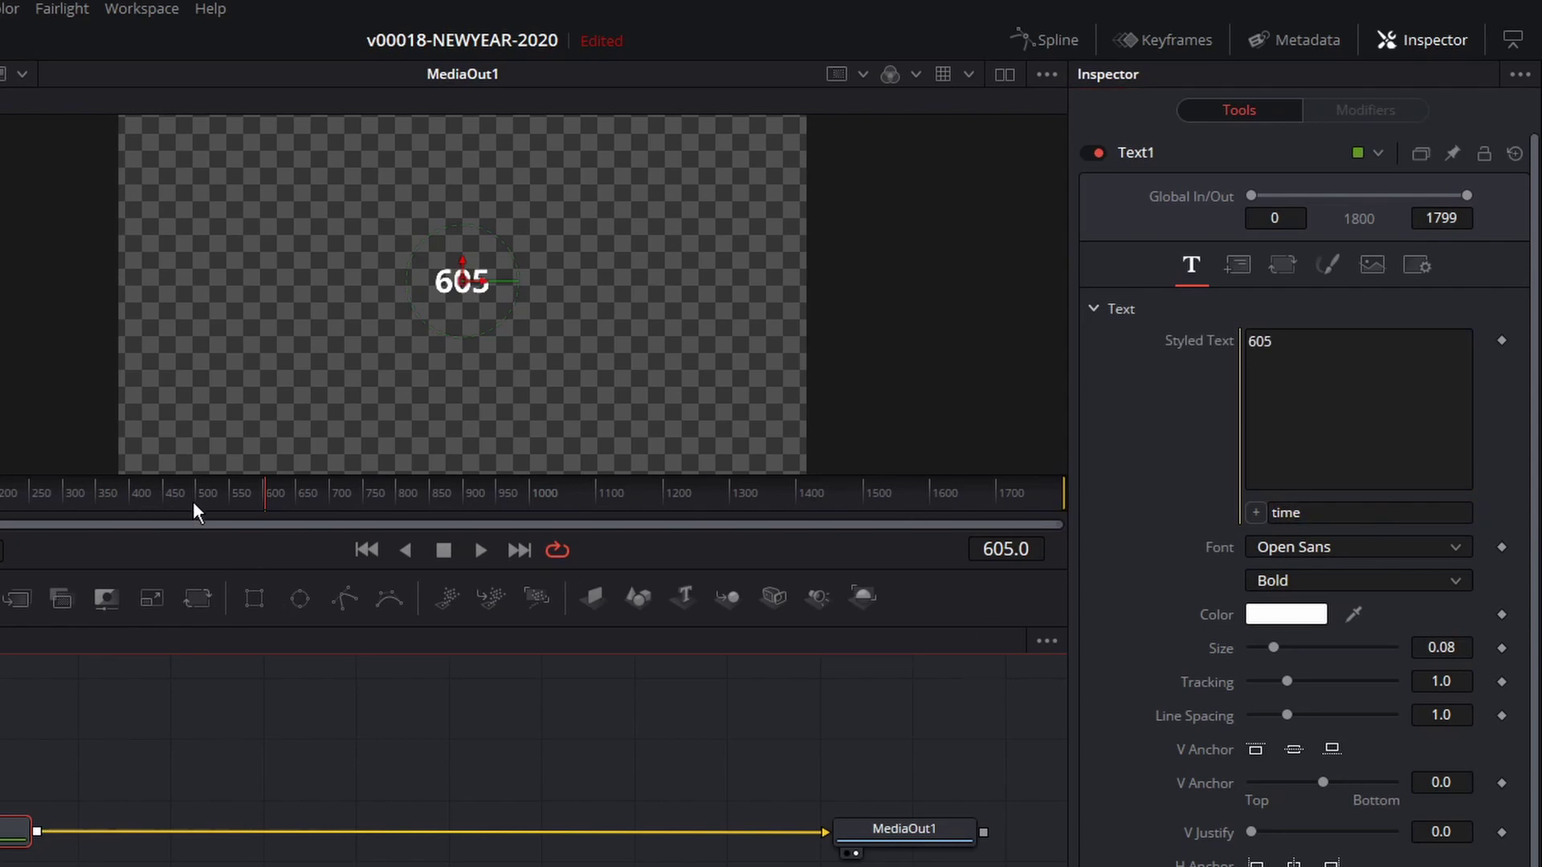
left_click_drag(194, 507, 0, 507)
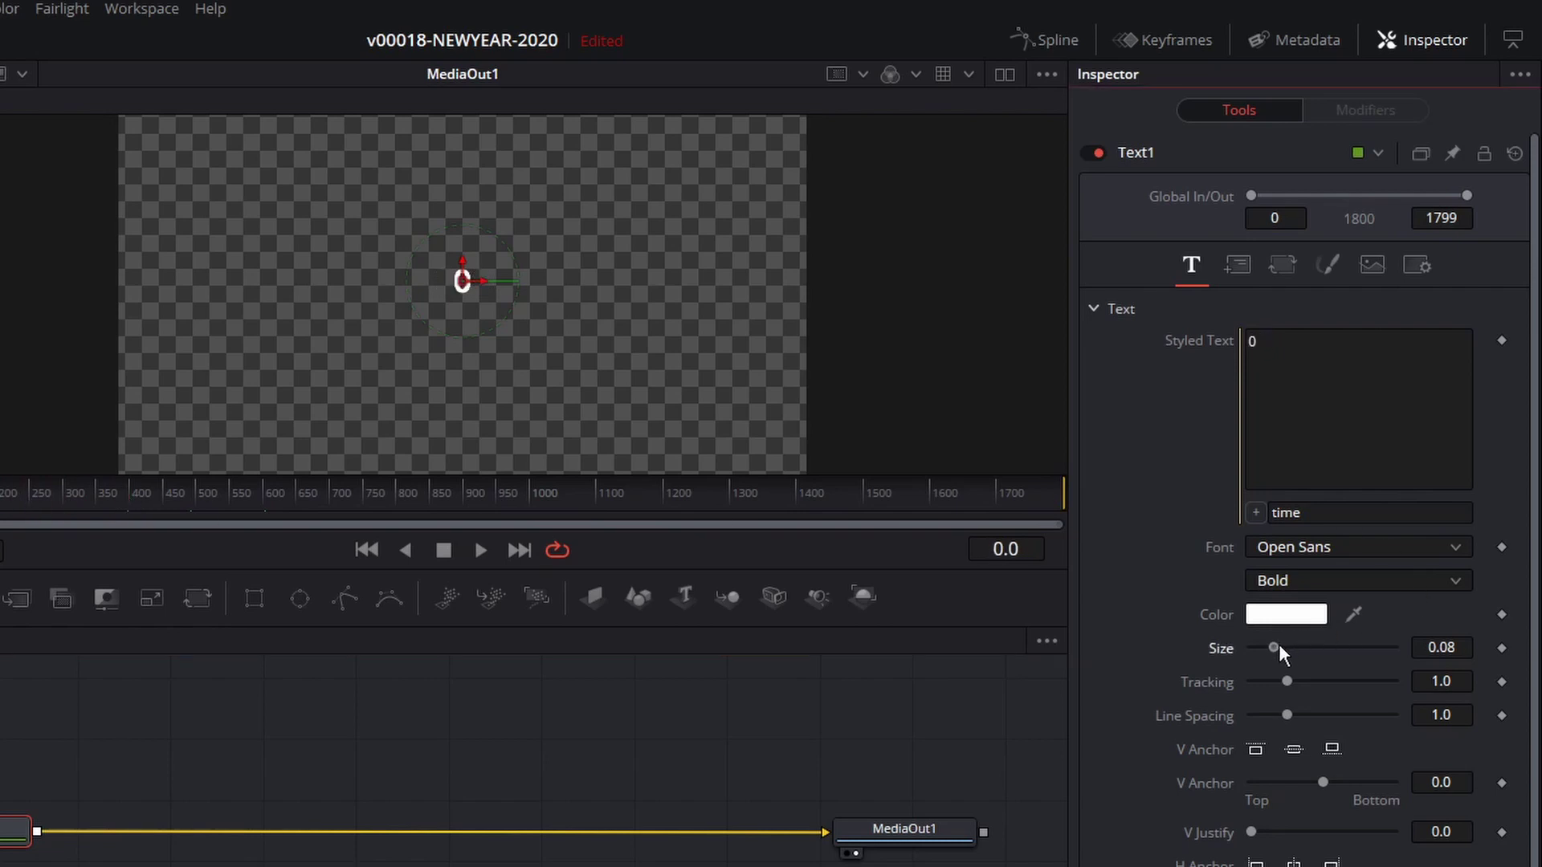
Step: Enlarge the number to size 0.4 and preview the counter from the first frame
left_click_drag(1280, 644, 1352, 647)
left_click(1458, 647)
key("BackSpace")
key("Tab")
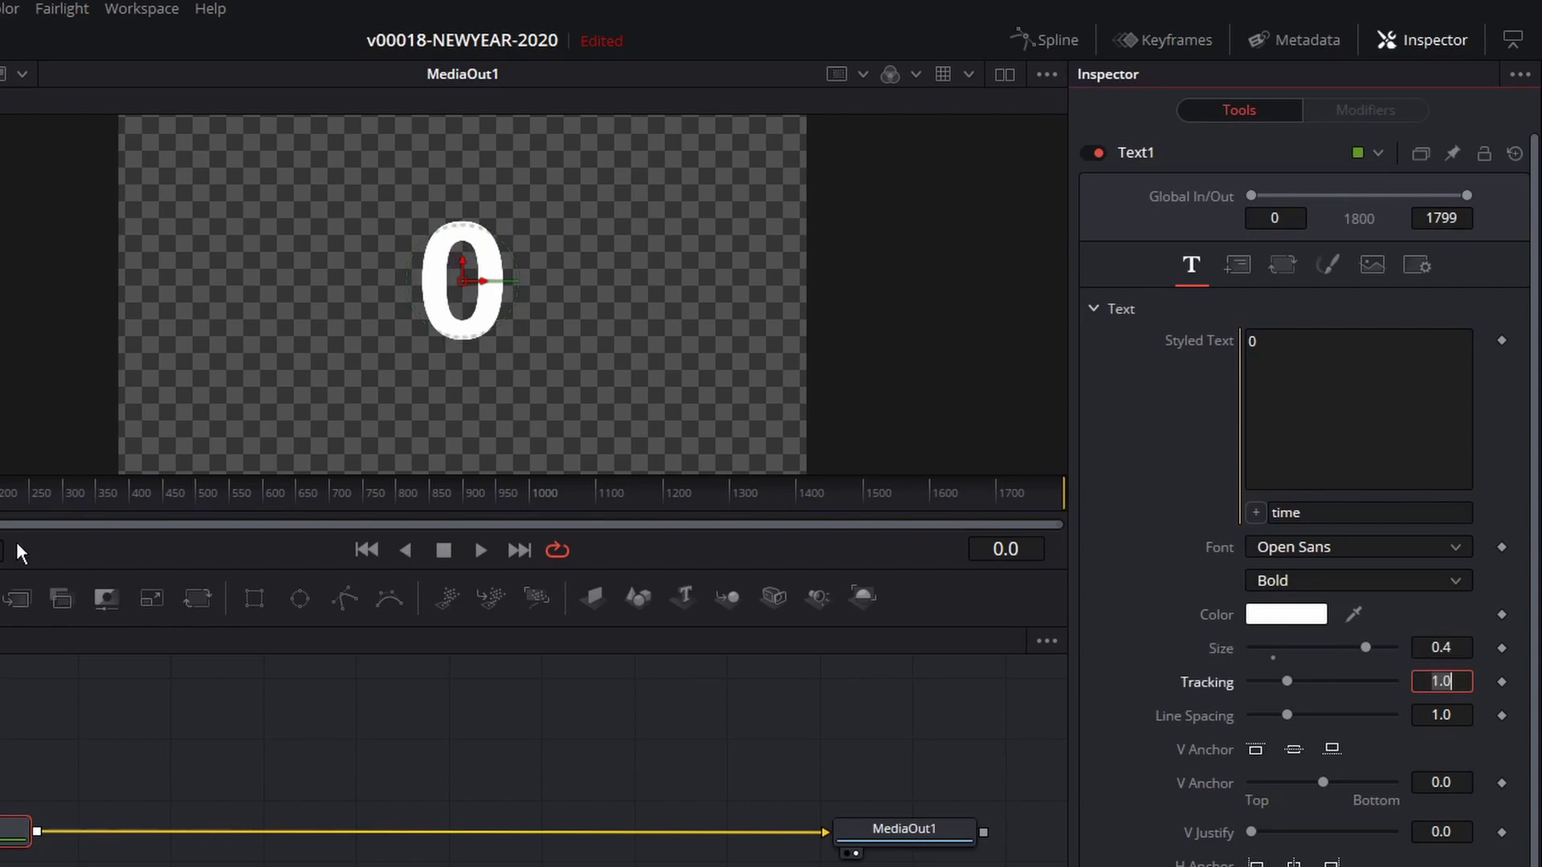
key("BackSpace")
key("space")
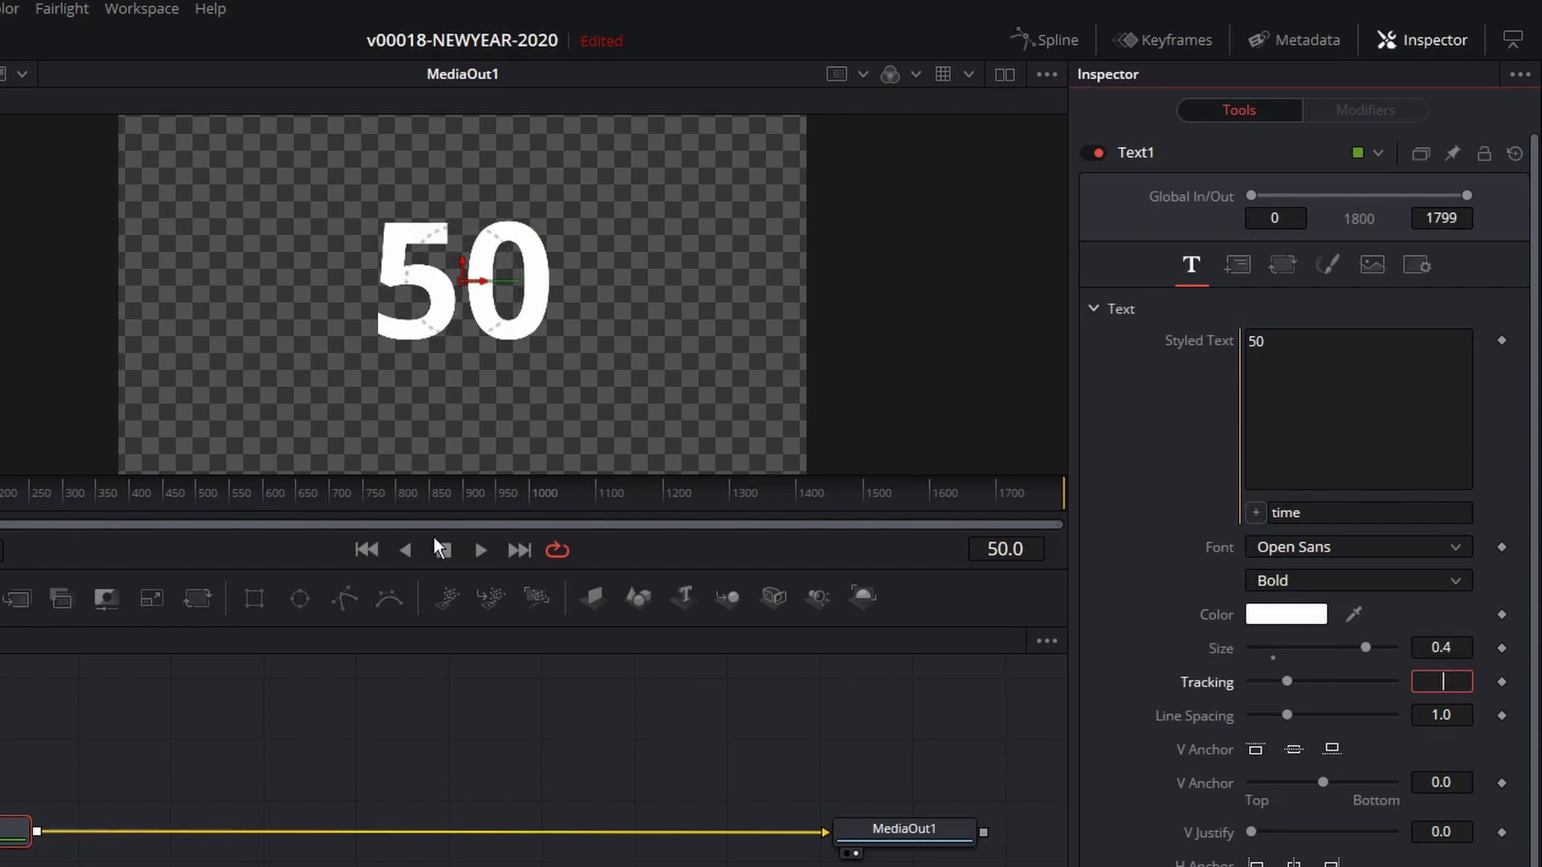
key("space")
key("Home")
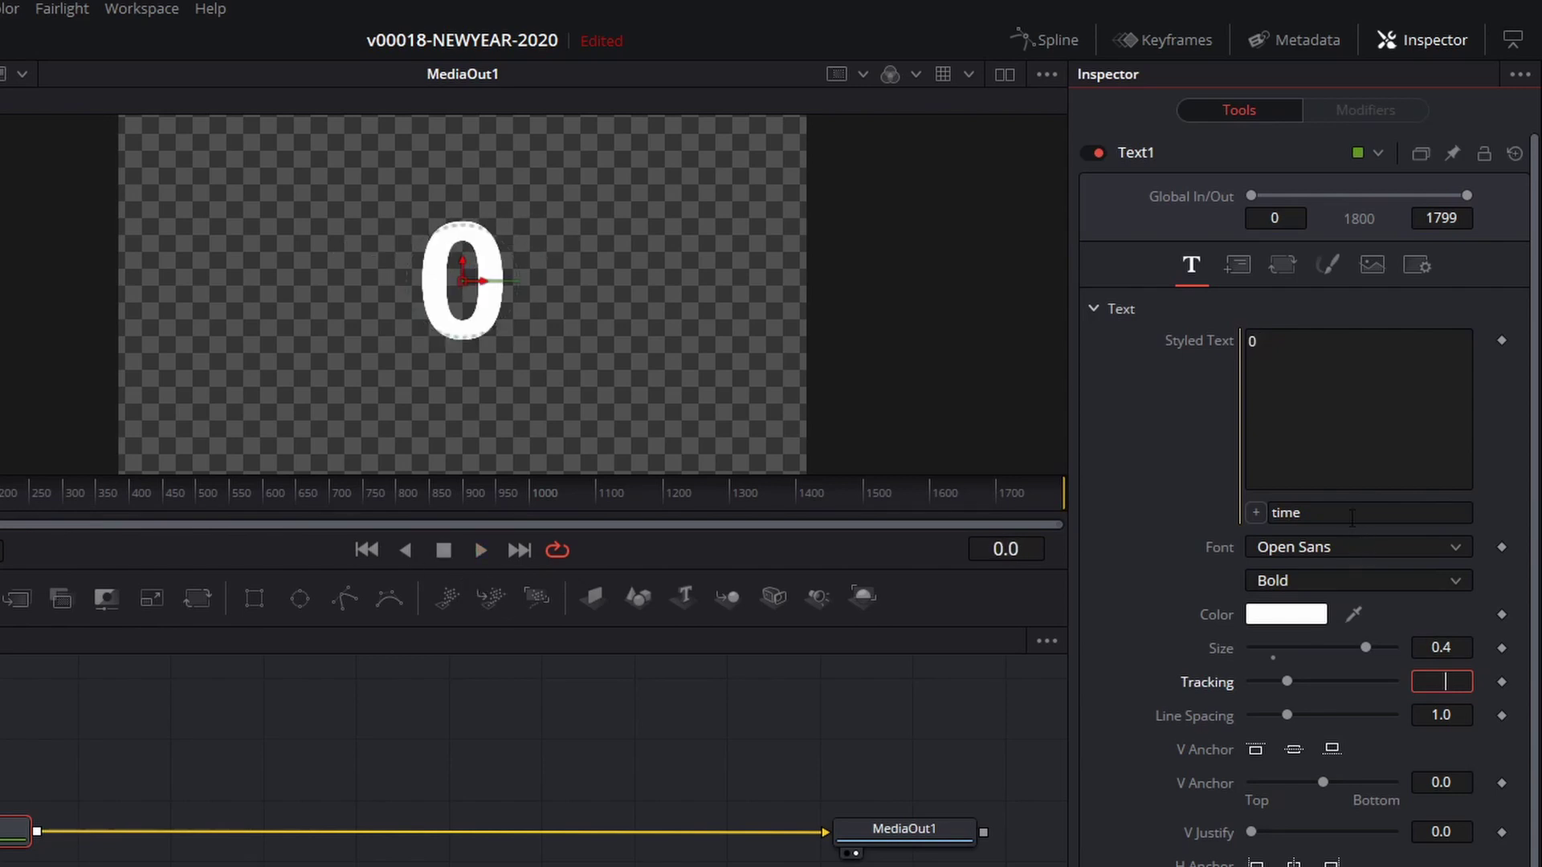
left_click(1343, 511)
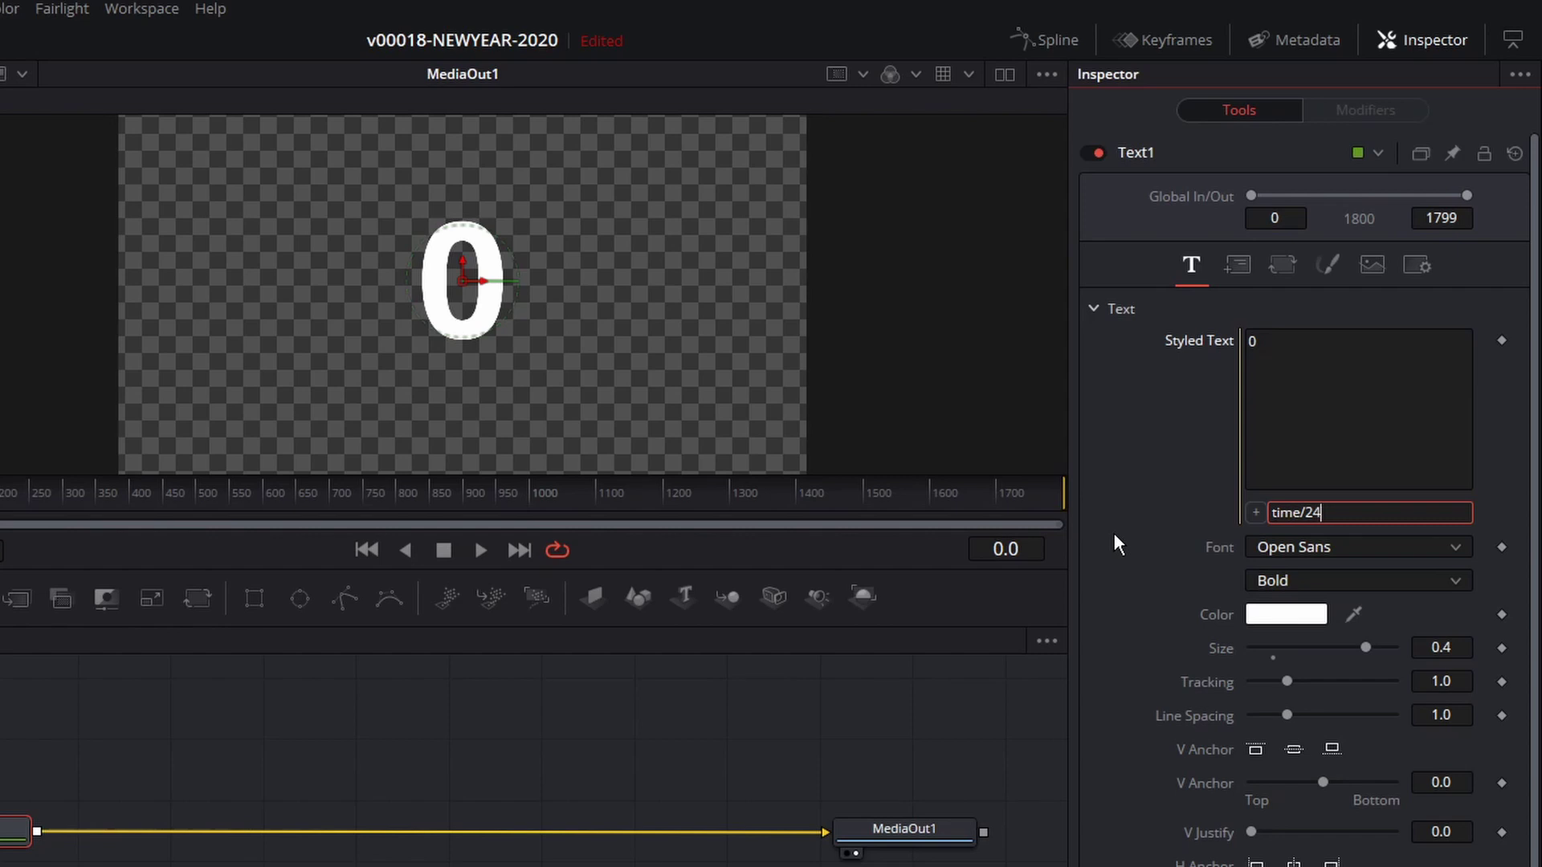
Step: Apply time/24 and wrap it in math.floor so the number counts whole seconds
left_click(1139, 520)
key("space")
key("space")
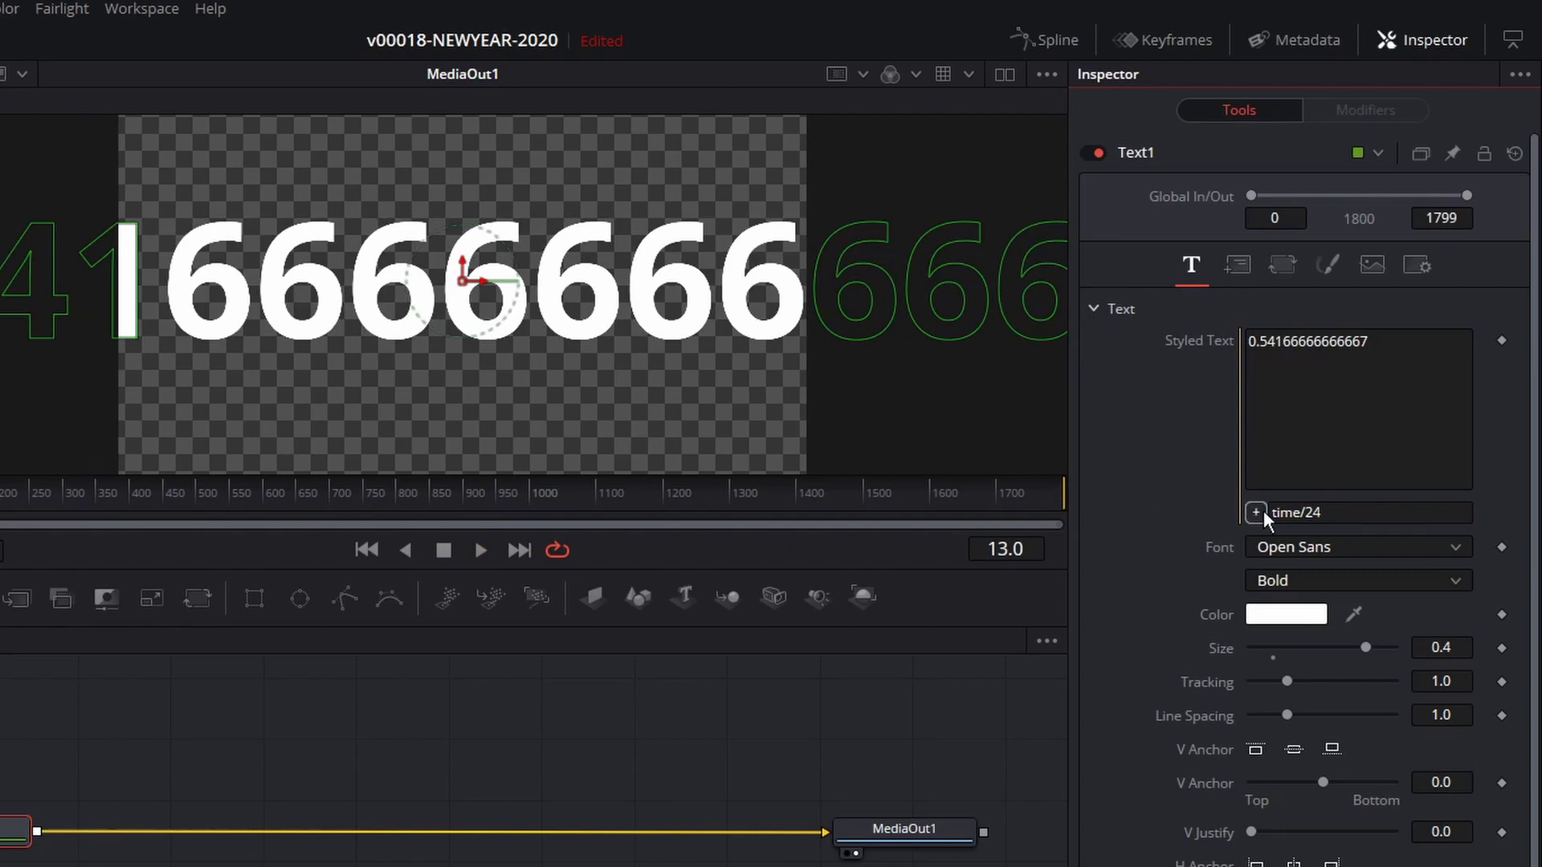
left_click(1336, 513)
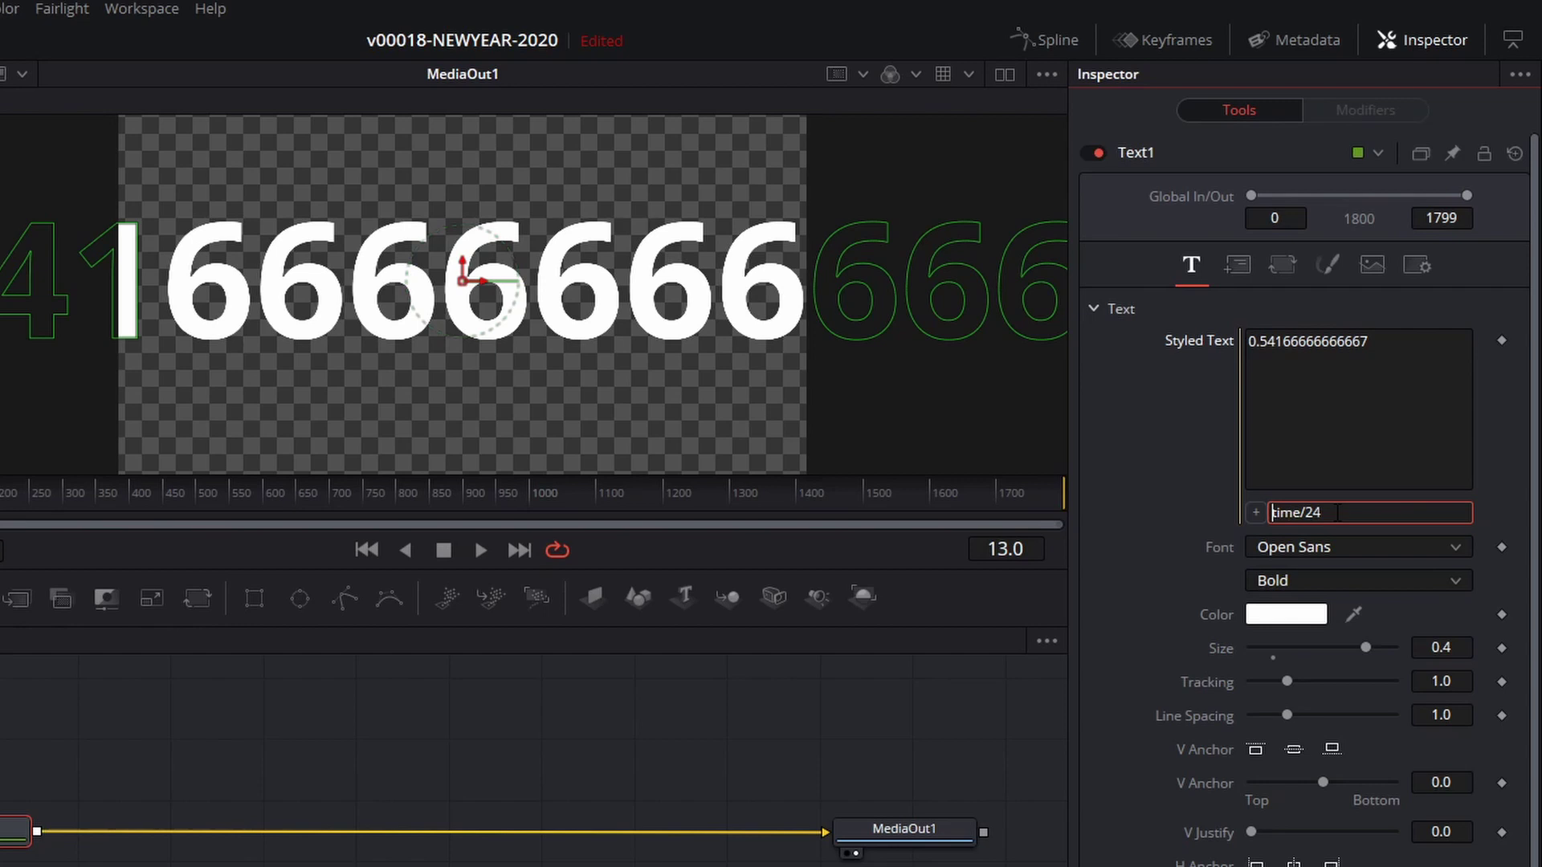
key("Home")
type("math.floor(")
key("Return")
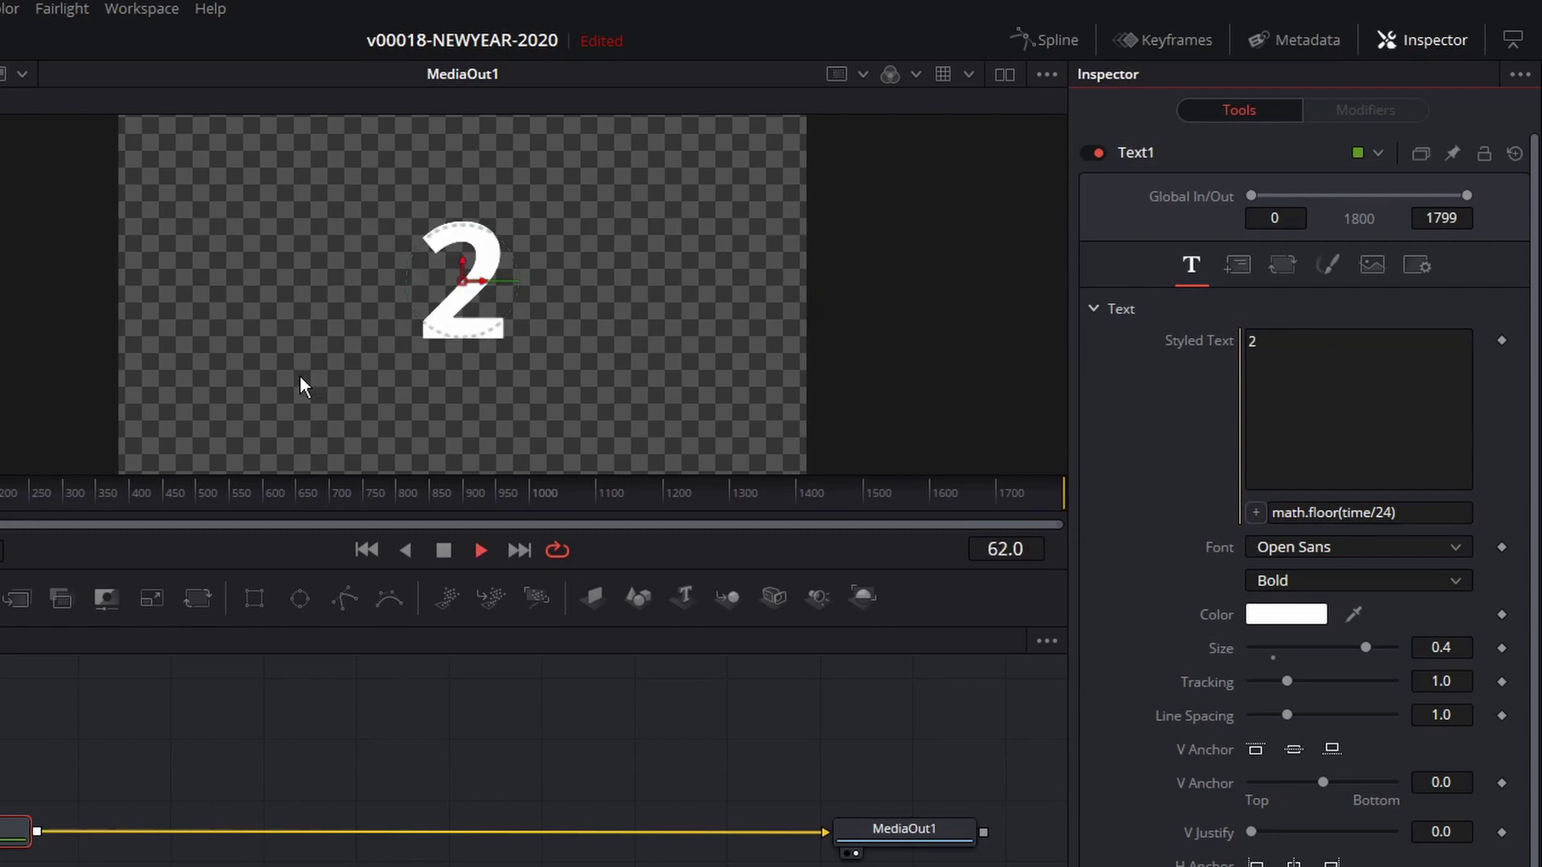
key("space")
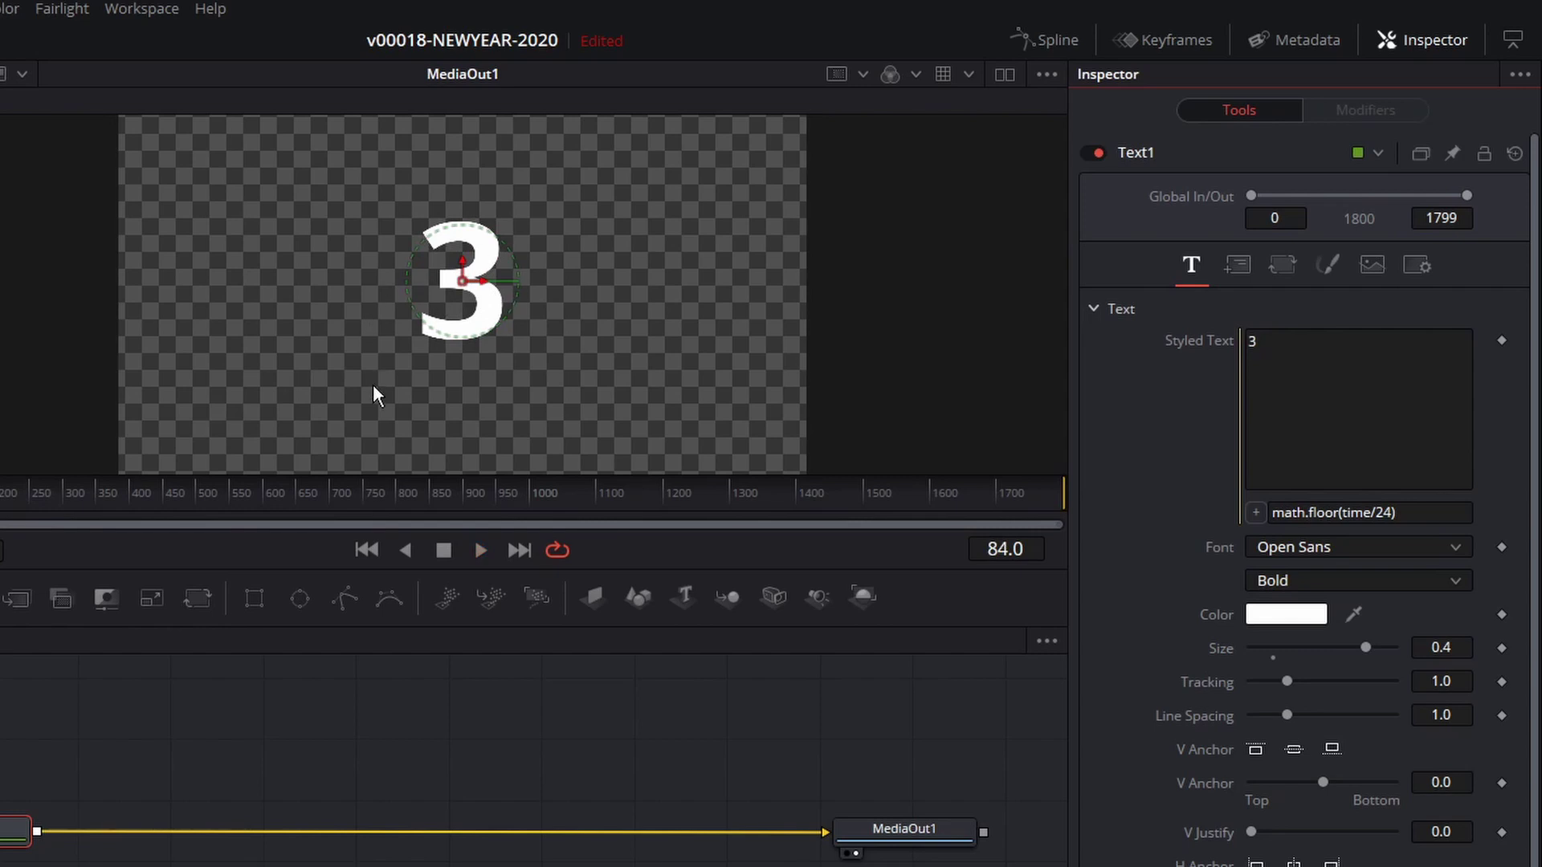
Step: Change the expression to 60-math.floor(time/24) and preview the countdown from frame 0
left_click(1411, 518)
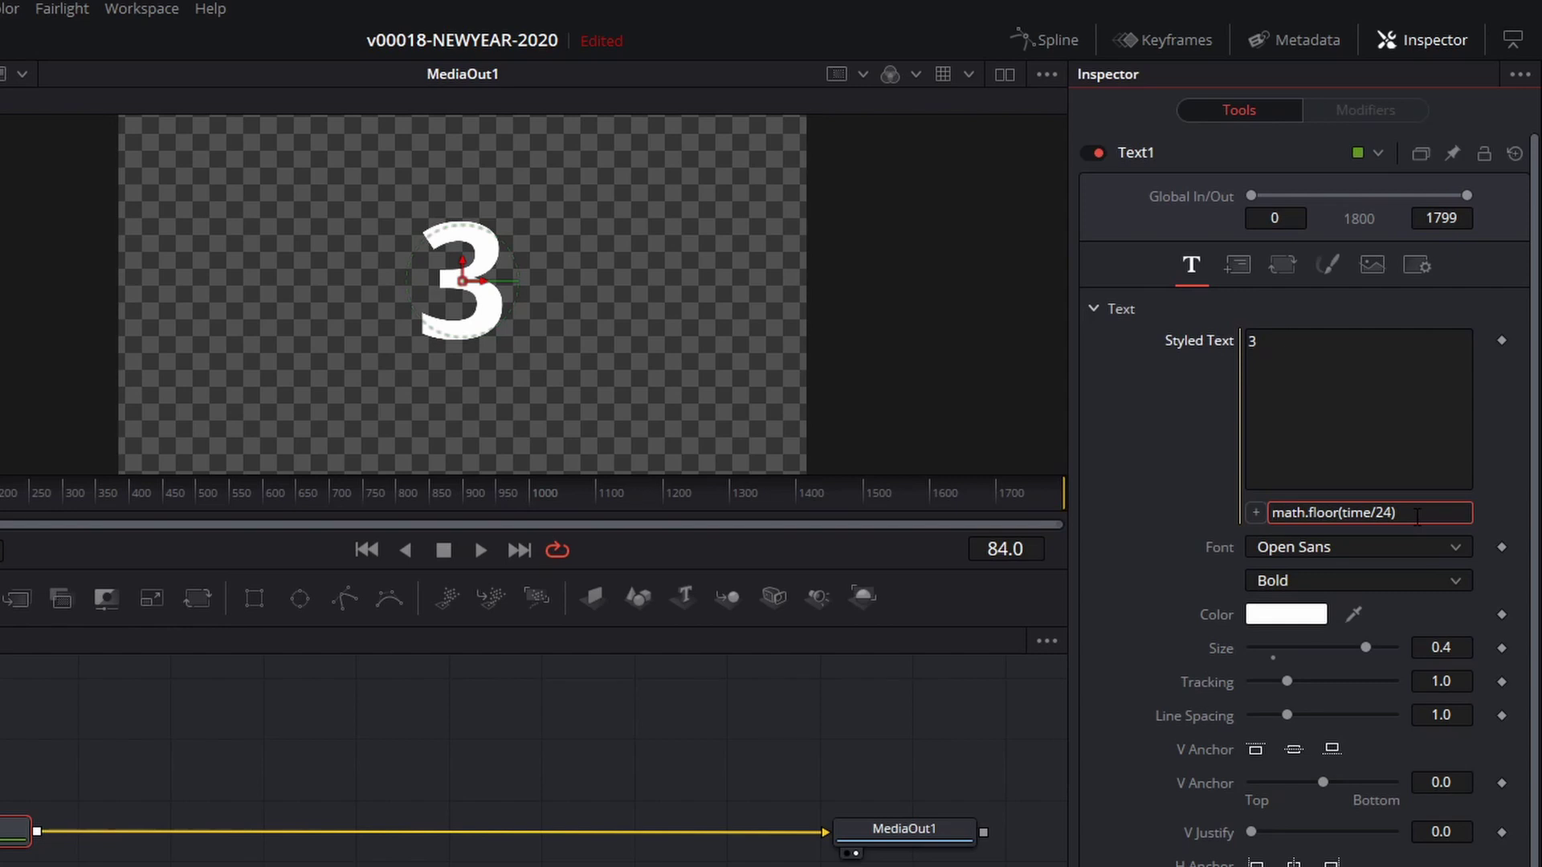
key("Home")
type("60-")
key("Return")
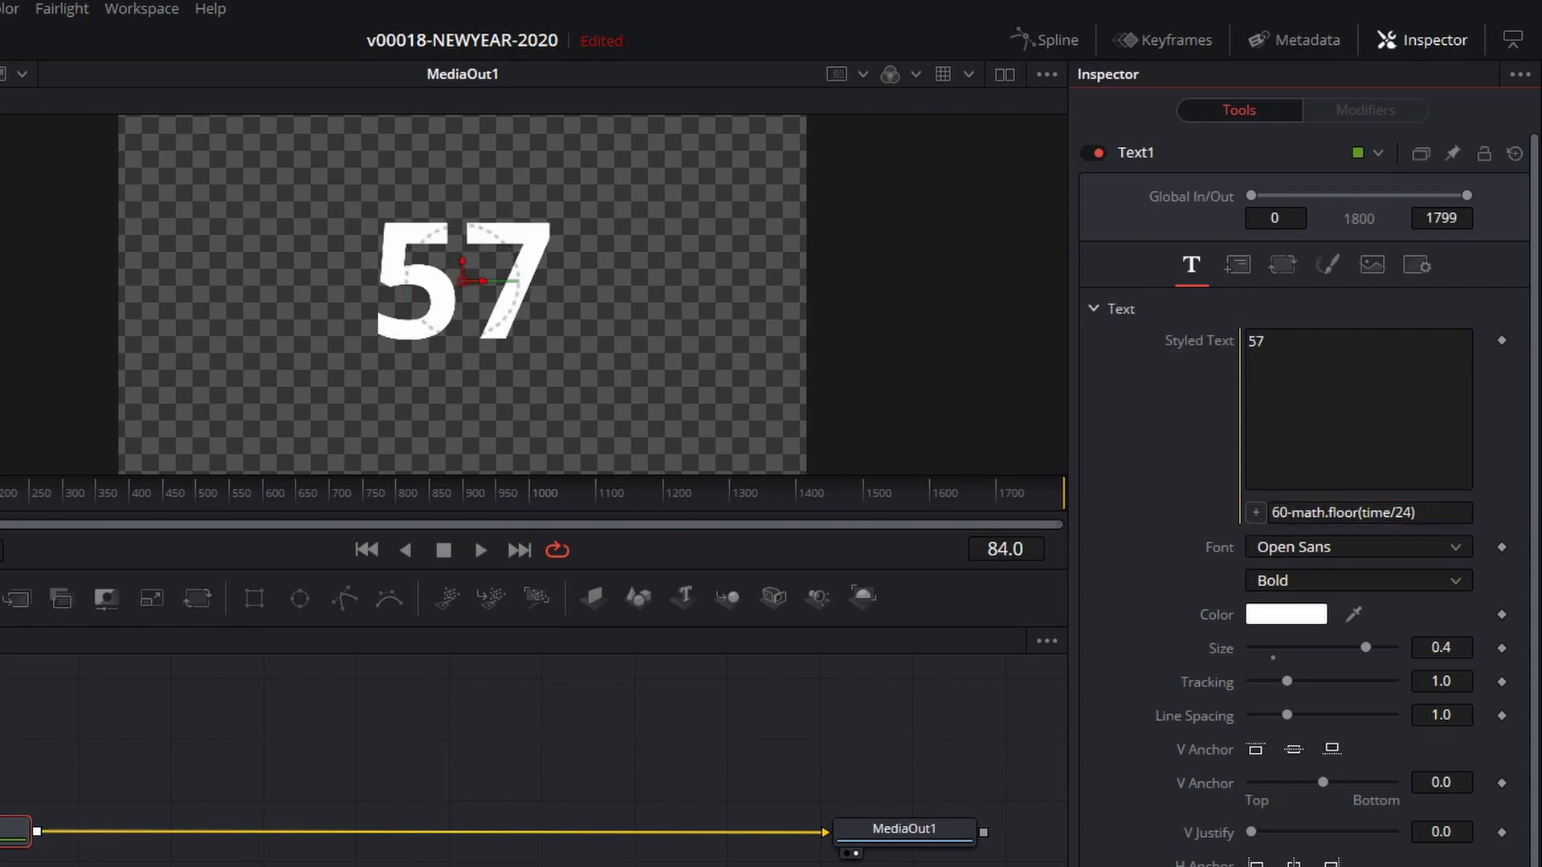
key("Home")
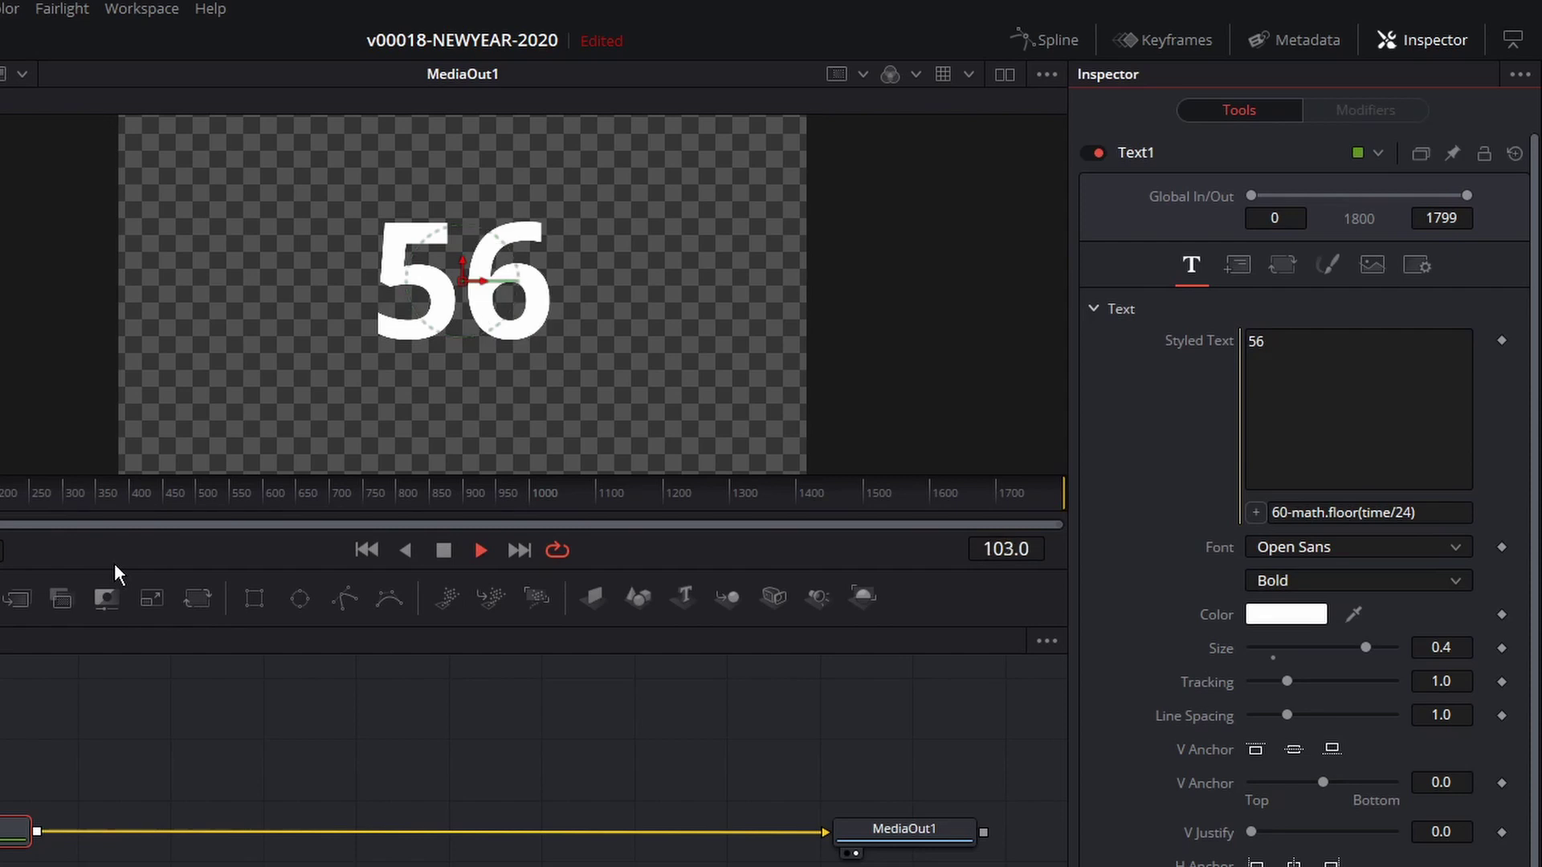
left_click(444, 553)
left_click_drag(1, 834, 18, 835)
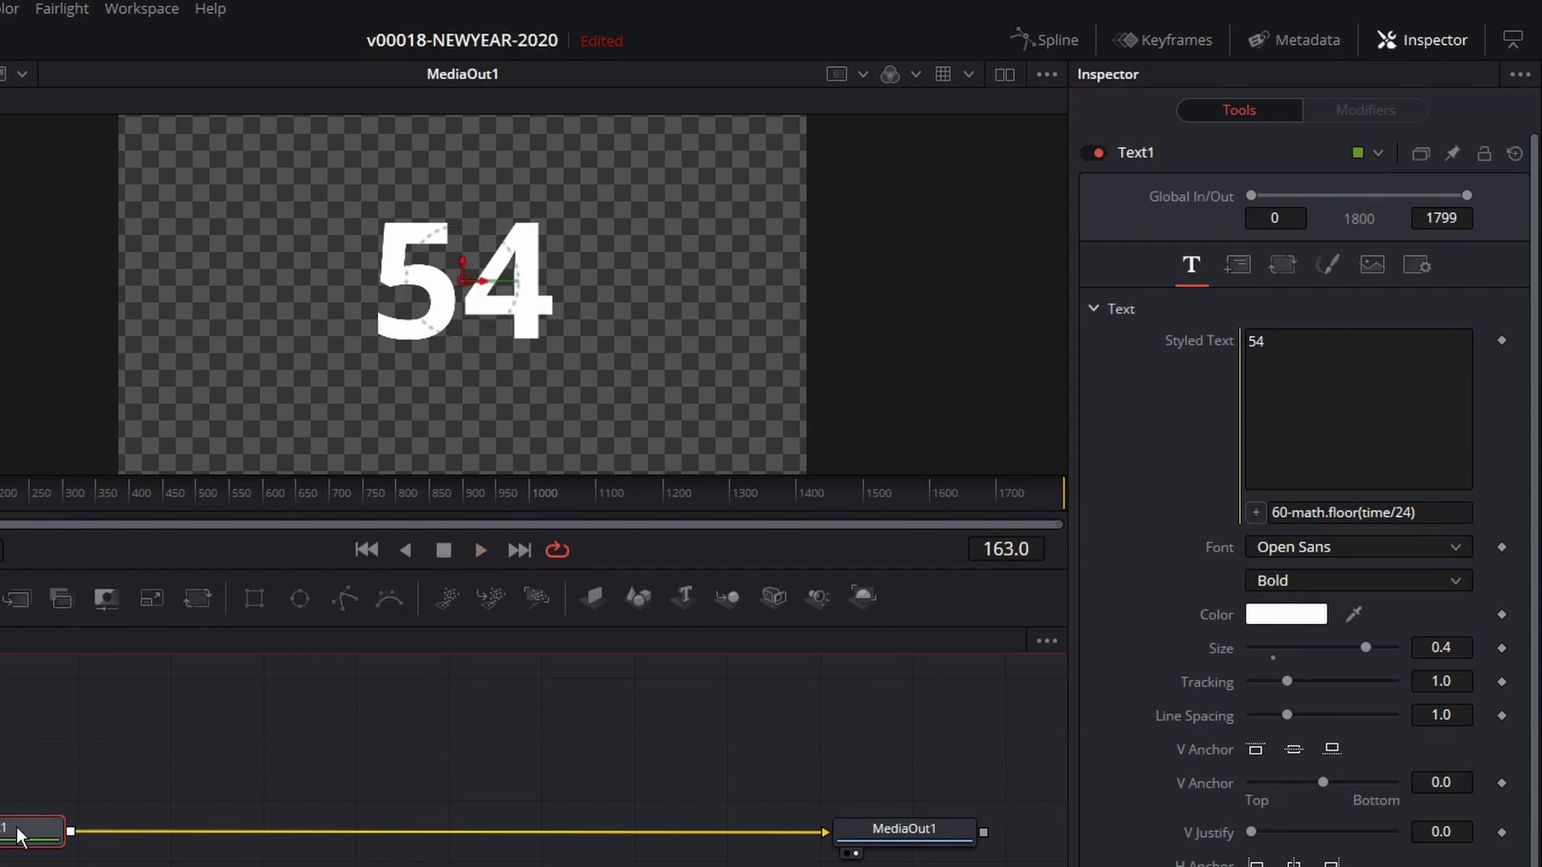
Step: Add back.mp4 as MediaIn1 and combine it with Text1 through a new Merge1
left_click(896, 827)
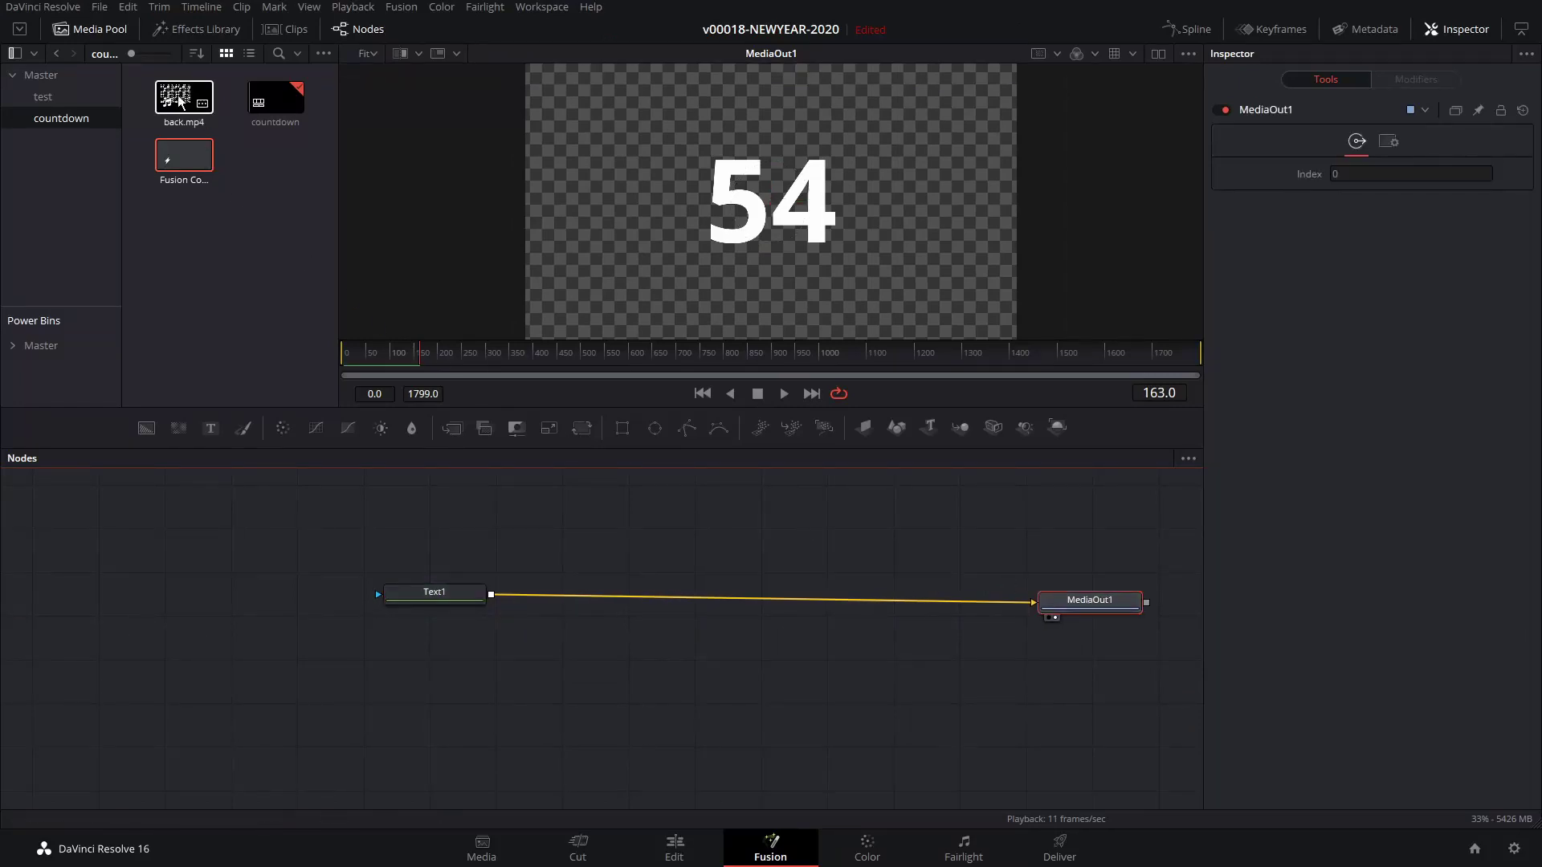
left_click_drag(169, 108, 447, 527)
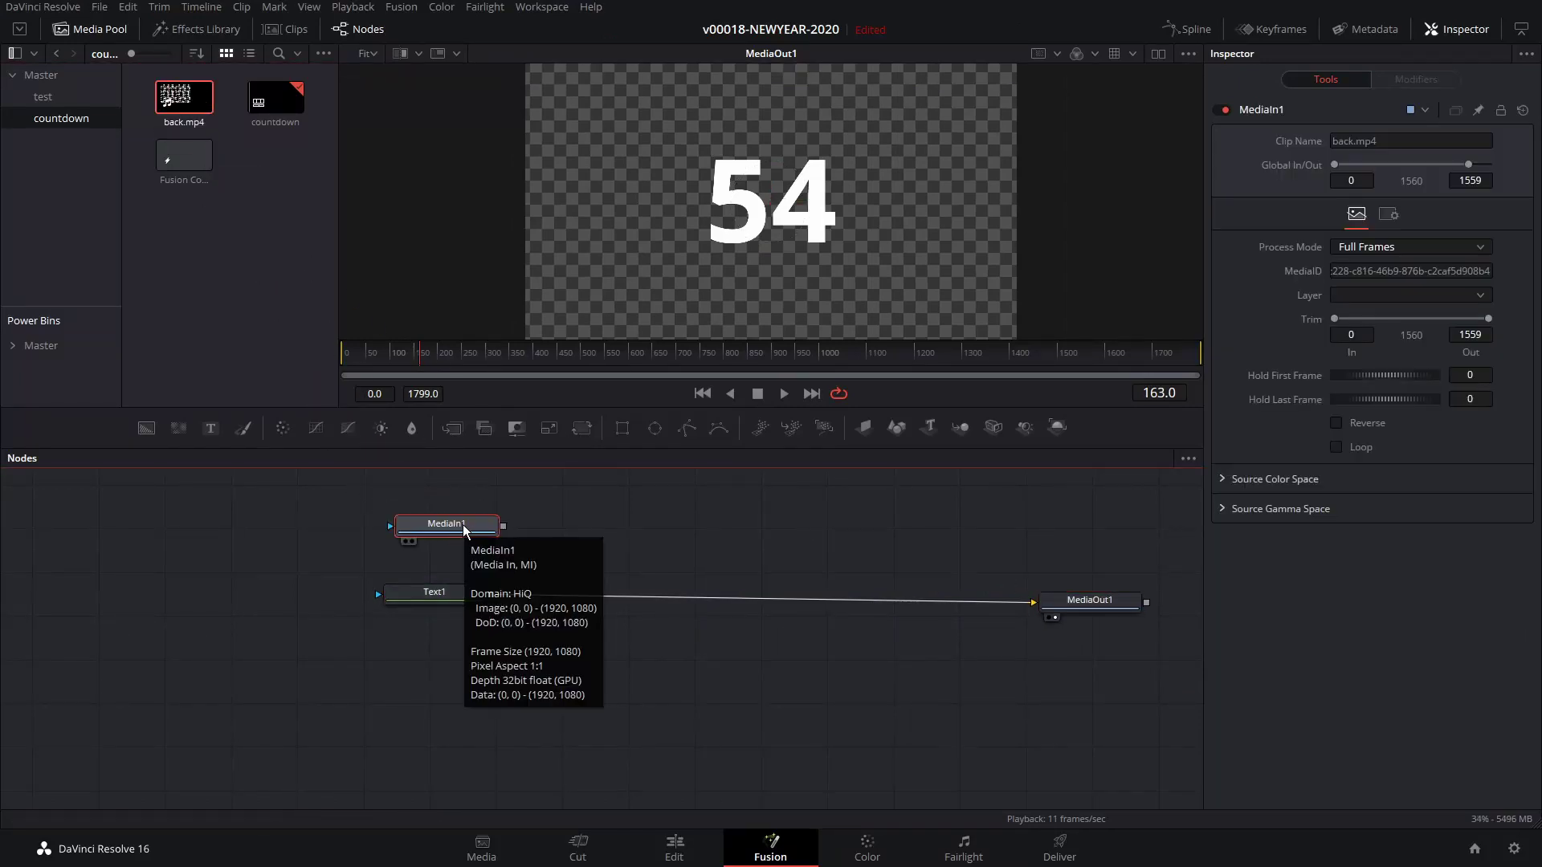
left_click(94, 32)
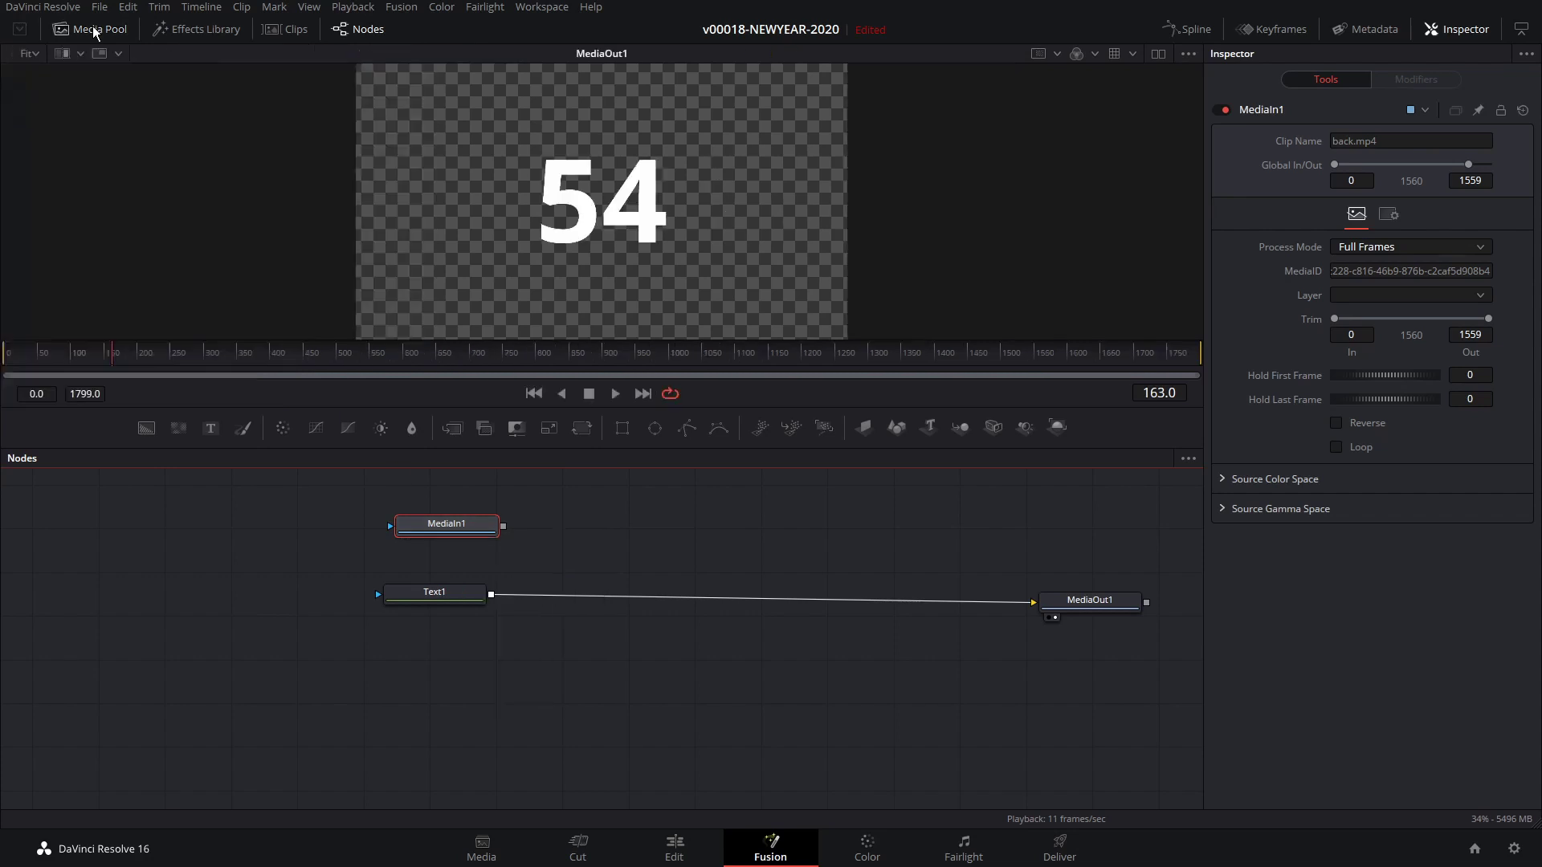
mouse_move(487, 531)
left_mouse_down()
mouse_move(469, 532)
mouse_move(513, 521)
left_mouse_up()
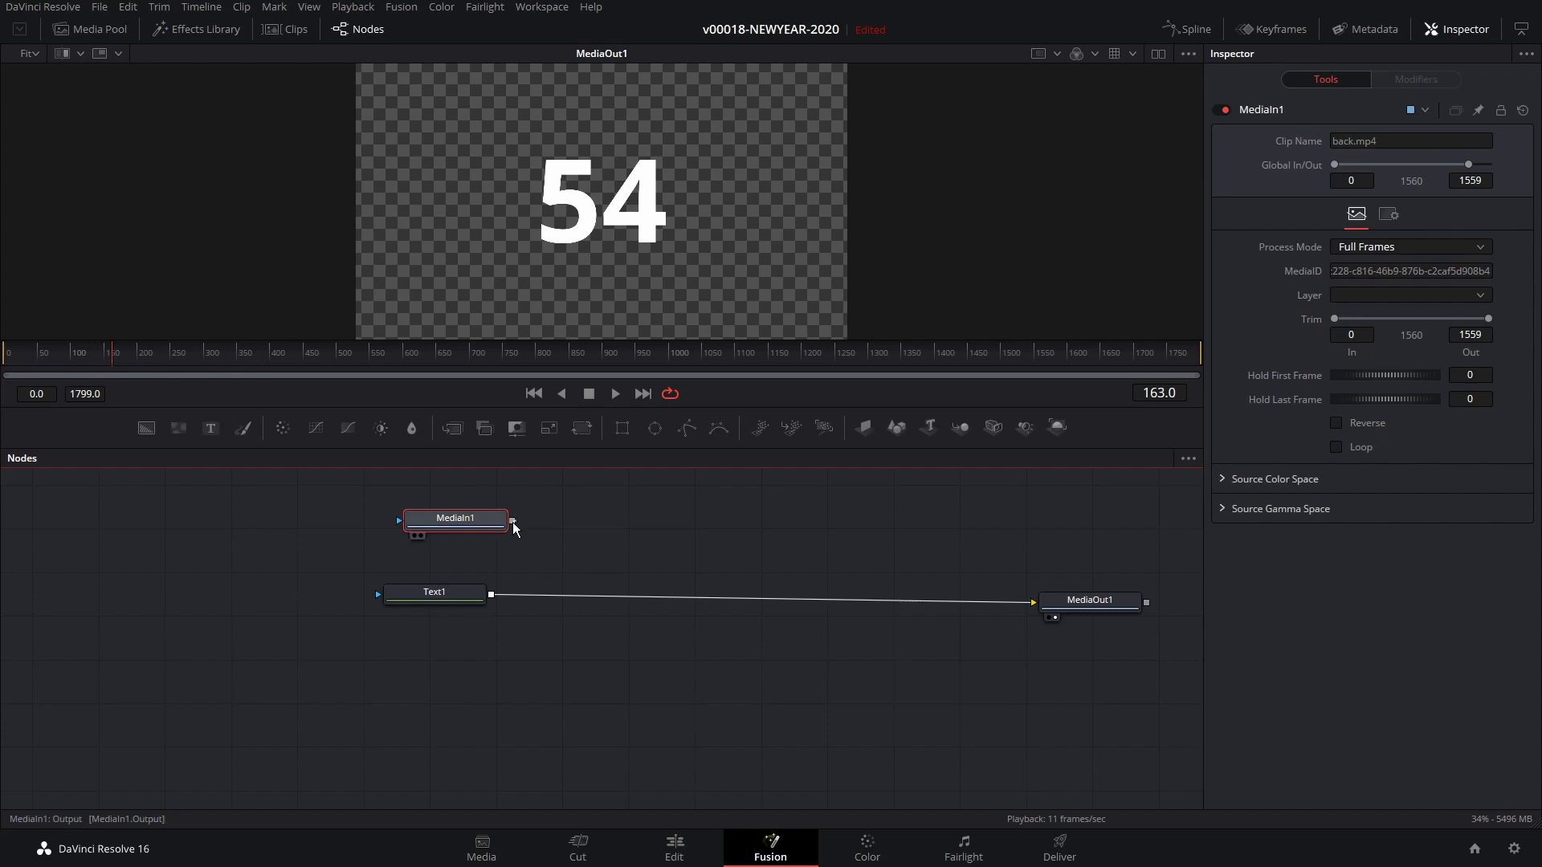
left_click_drag(499, 584, 492, 594)
left_click_drag(474, 521, 586, 499)
left_click_drag(467, 600, 454, 603)
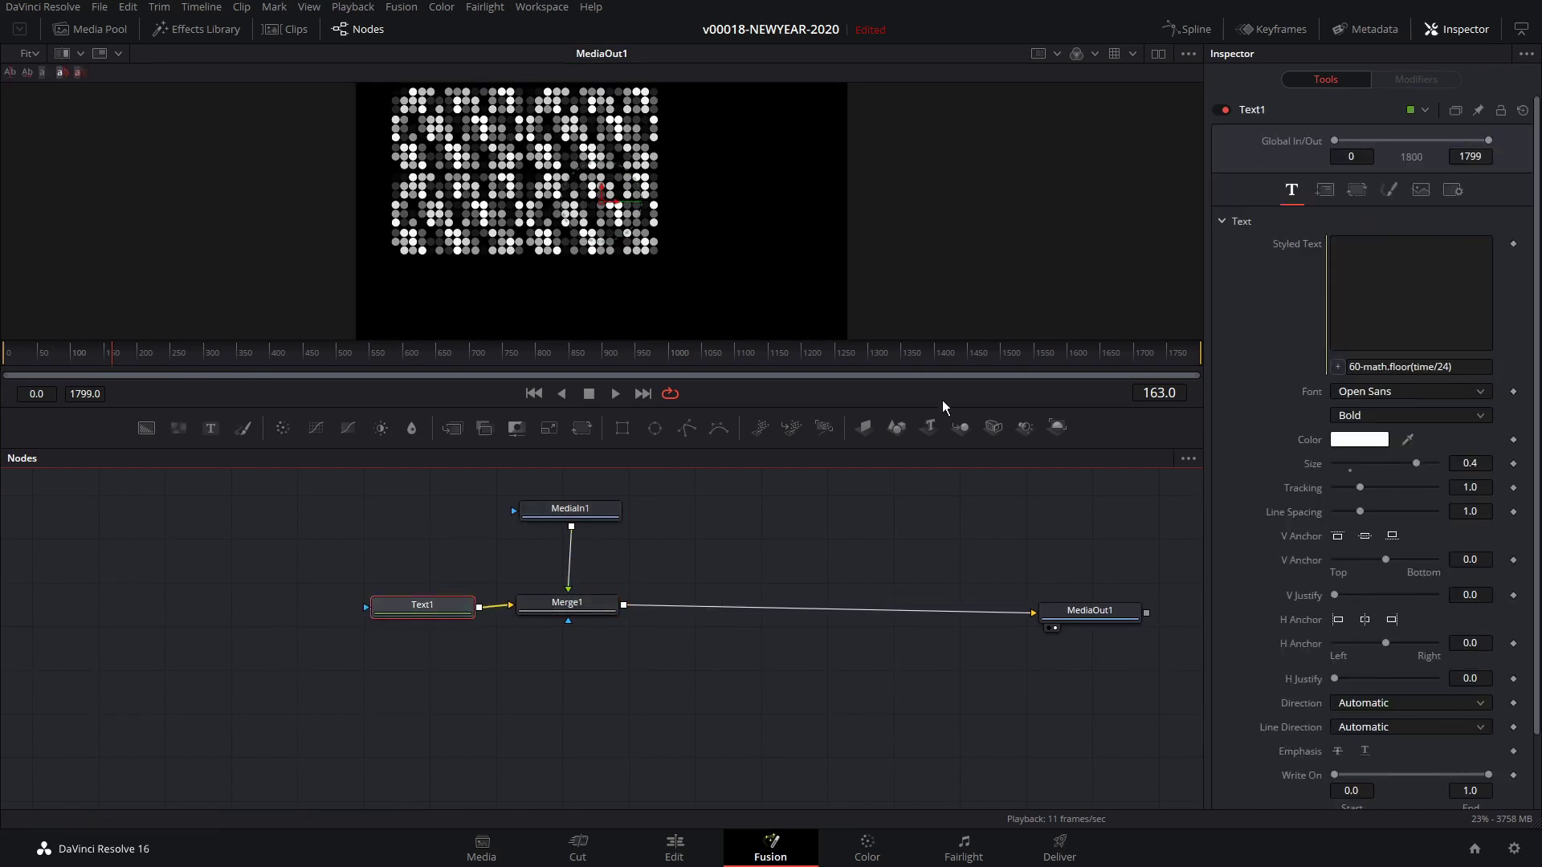
Step: Set Merge1's operator from Over to In and play to confirm dots fill only the digits
left_click(590, 605)
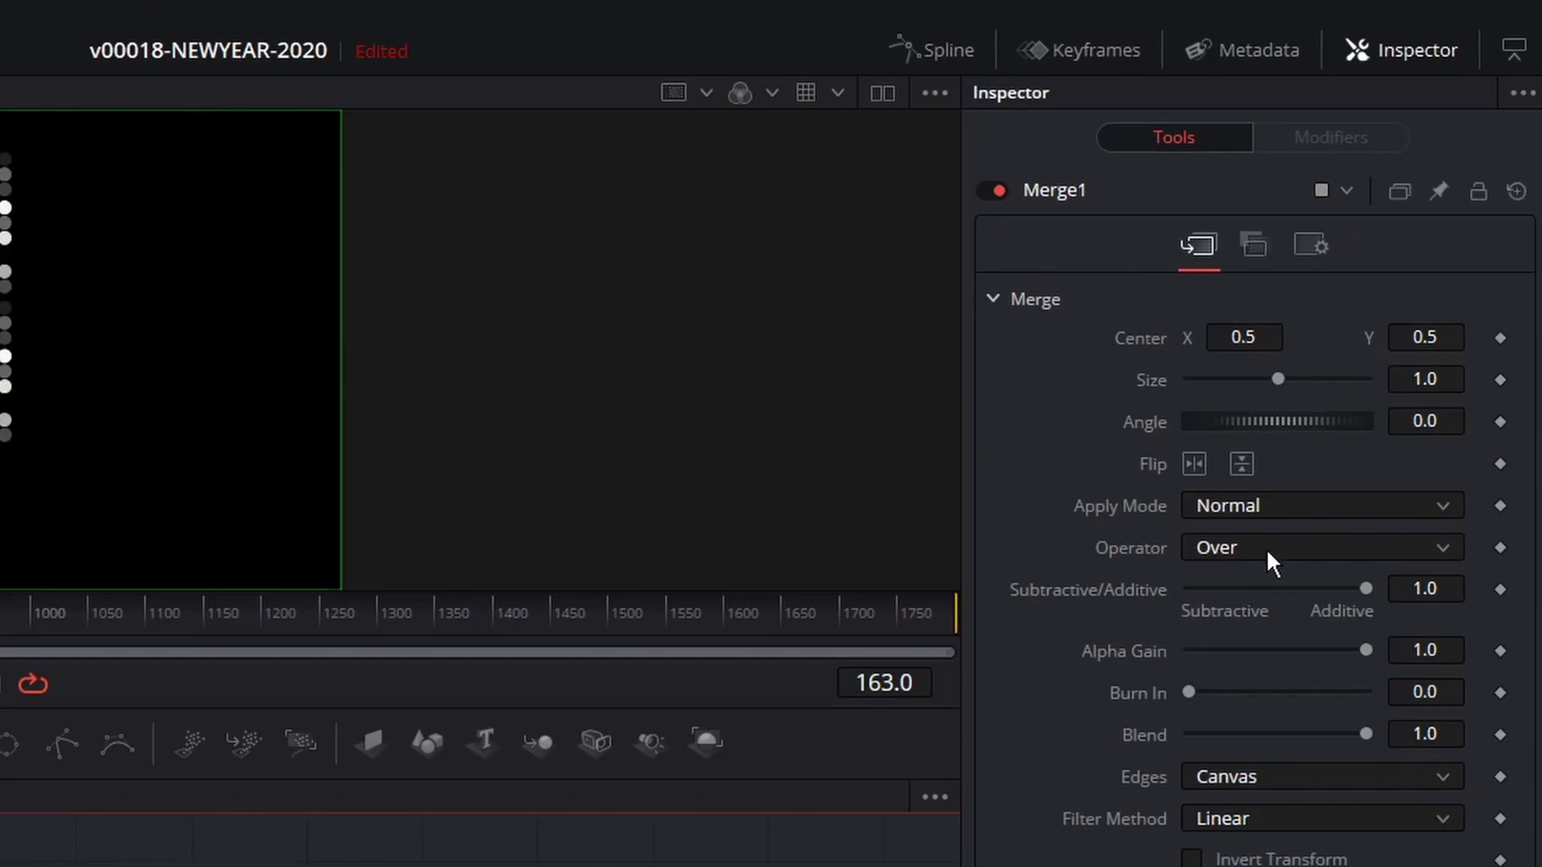
left_click(1267, 549)
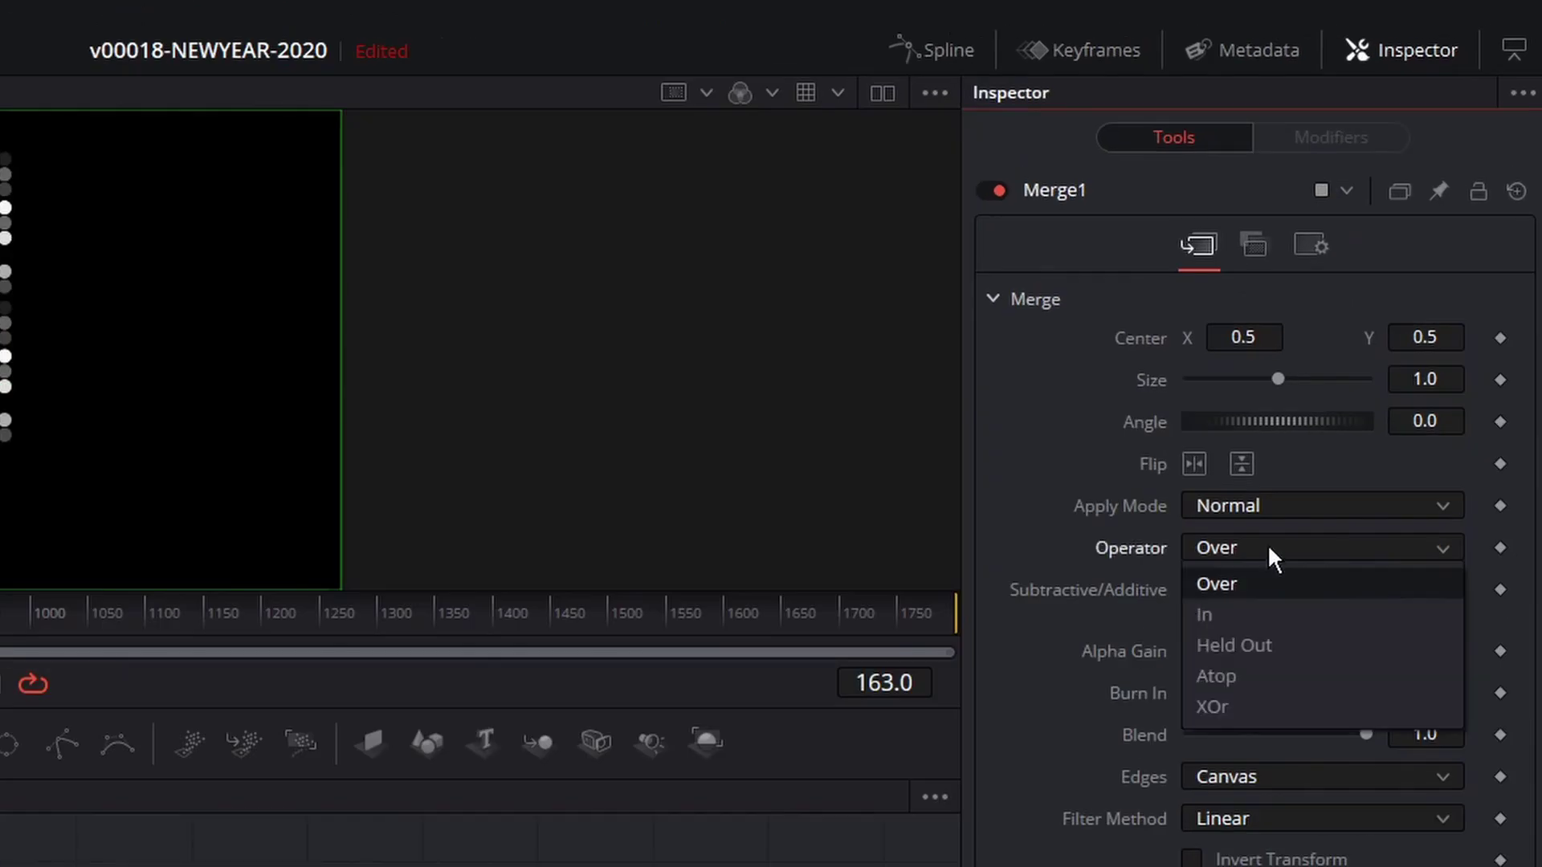
left_click(1267, 611)
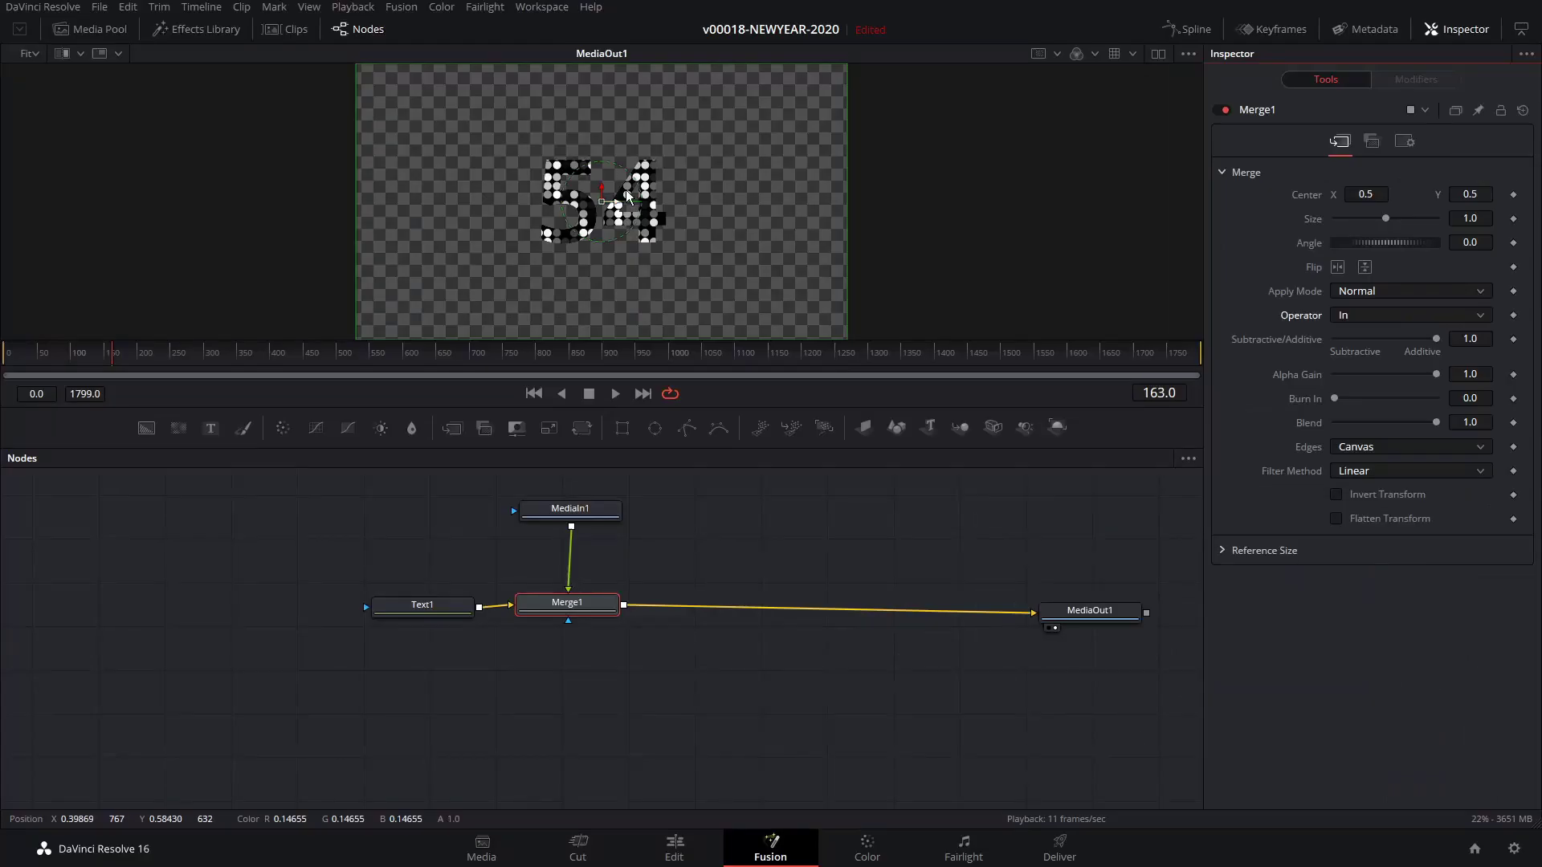
scroll(628, 195, "up", 5)
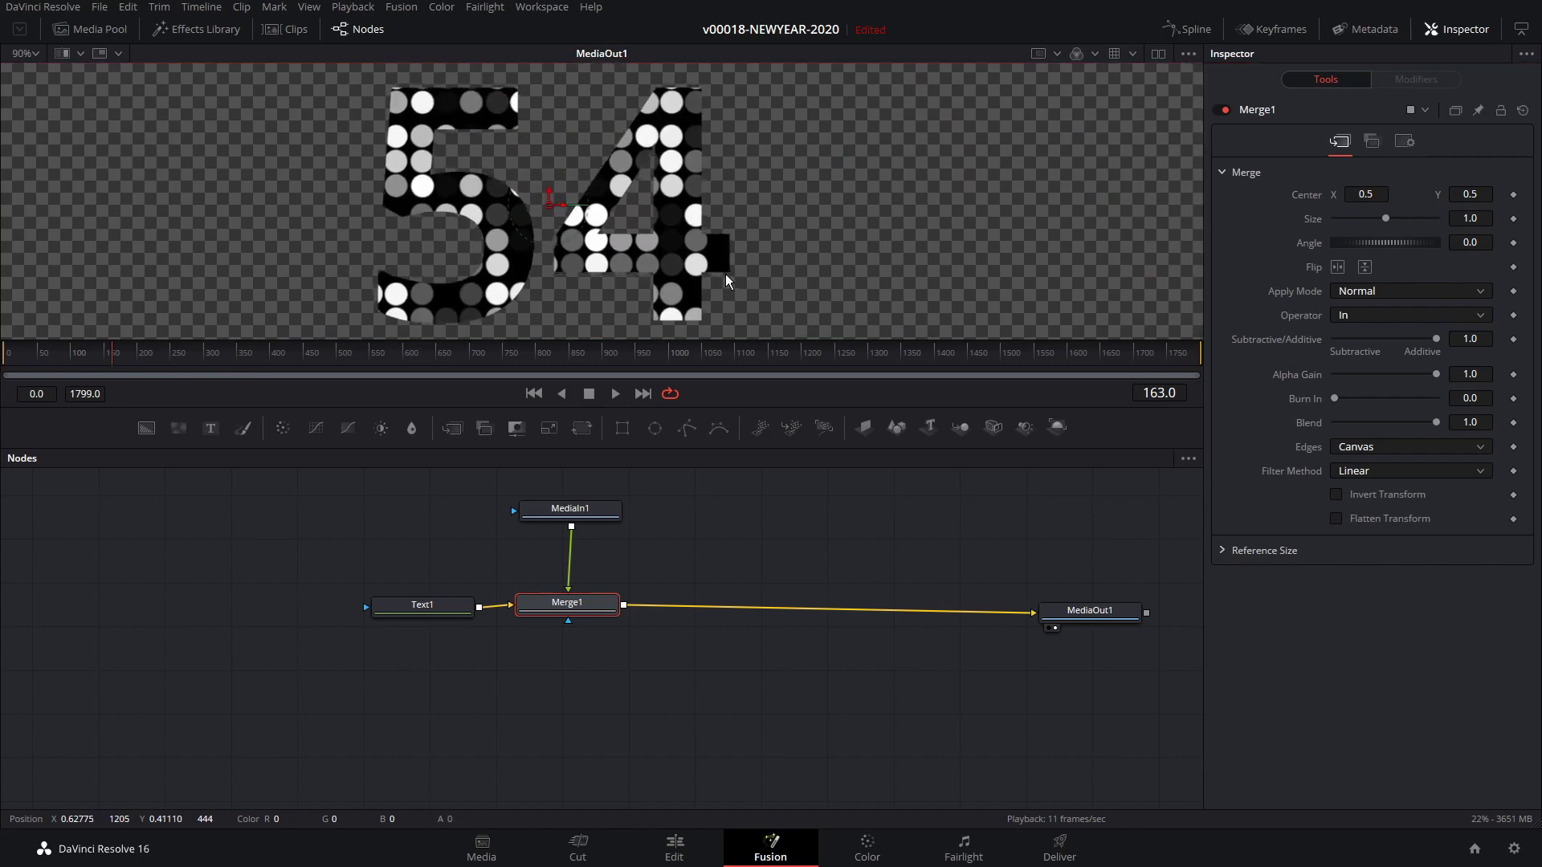
scroll(727, 281, "down", 2)
left_click(55, 355)
key("space")
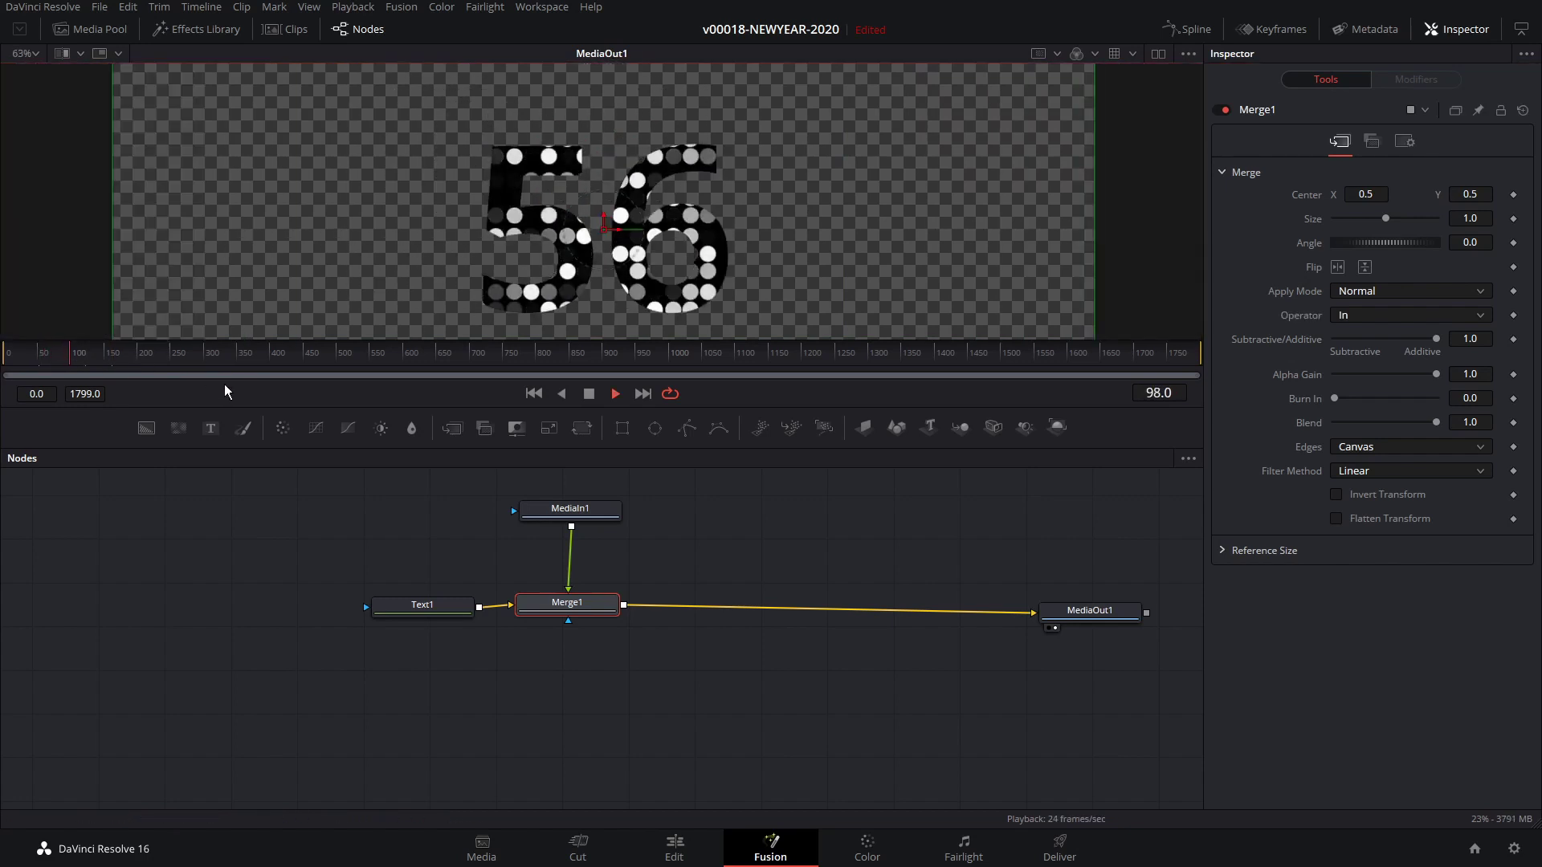
key("space")
Step: Move Merge1, Text1 and MediaOut1 lower in the node graph
left_click(568, 510)
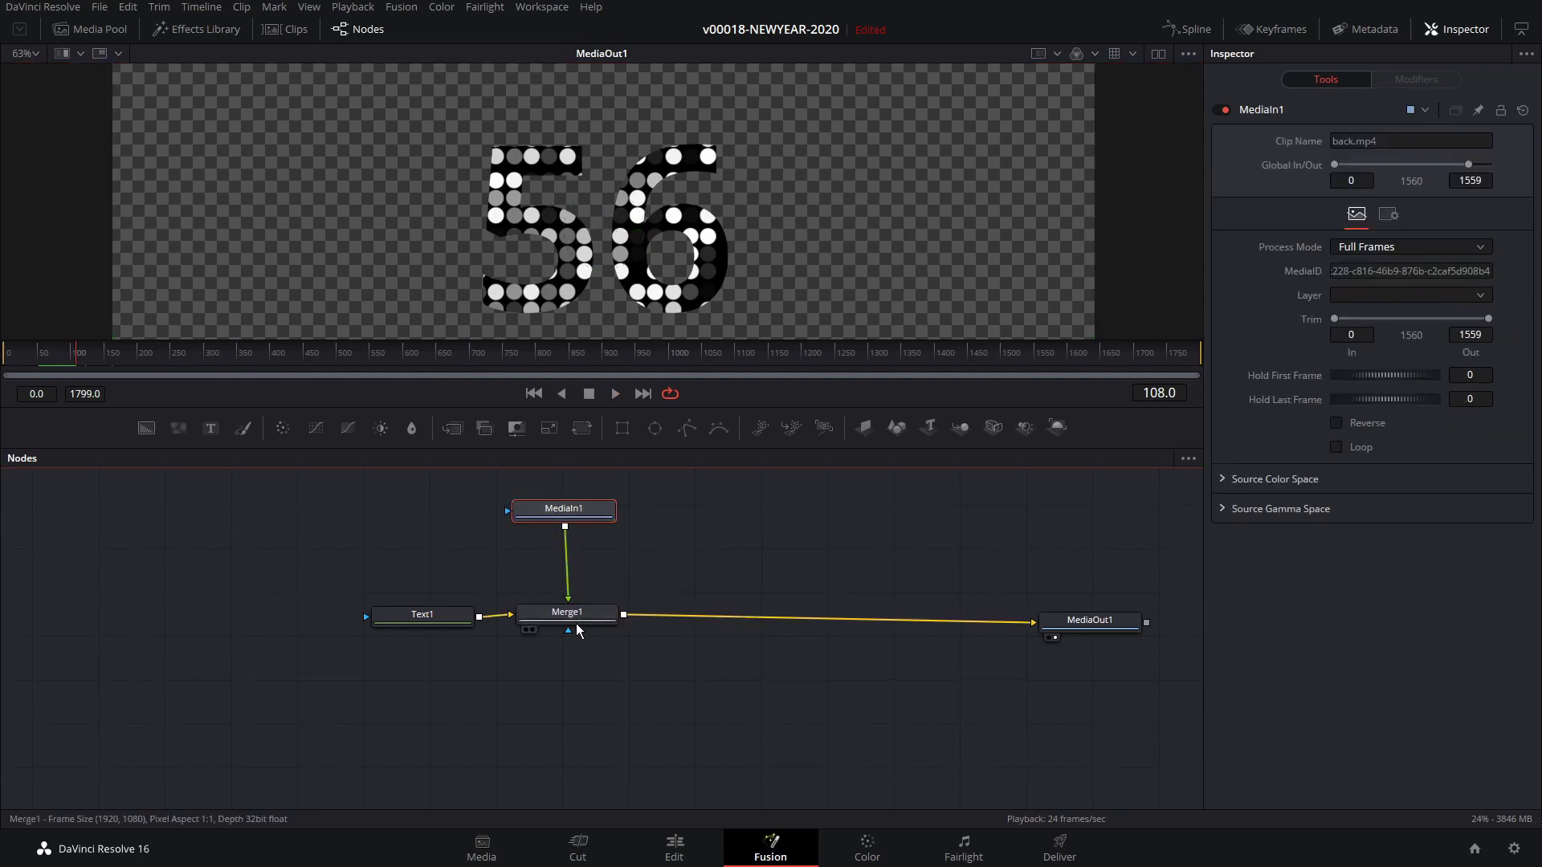
left_click_drag(576, 629, 579, 652)
left_click_drag(421, 617, 417, 641)
left_click_drag(1037, 624, 1042, 642)
Step: Insert Transform1 after MediaIn1, scaling the dots to 0.69 and centring them at 0.567, 0.482
left_click(555, 515)
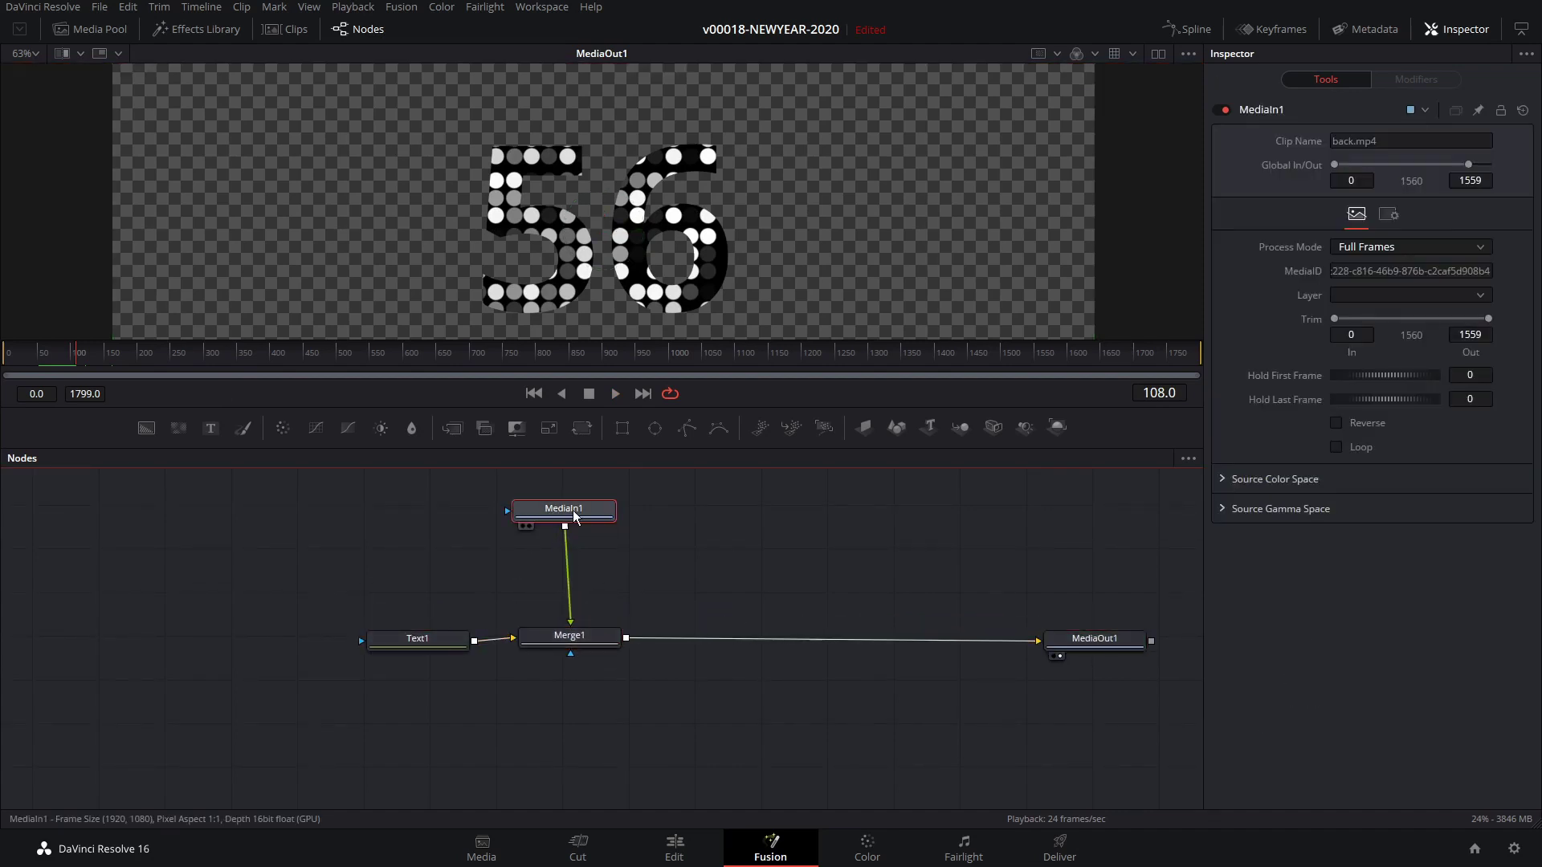
left_click(583, 427)
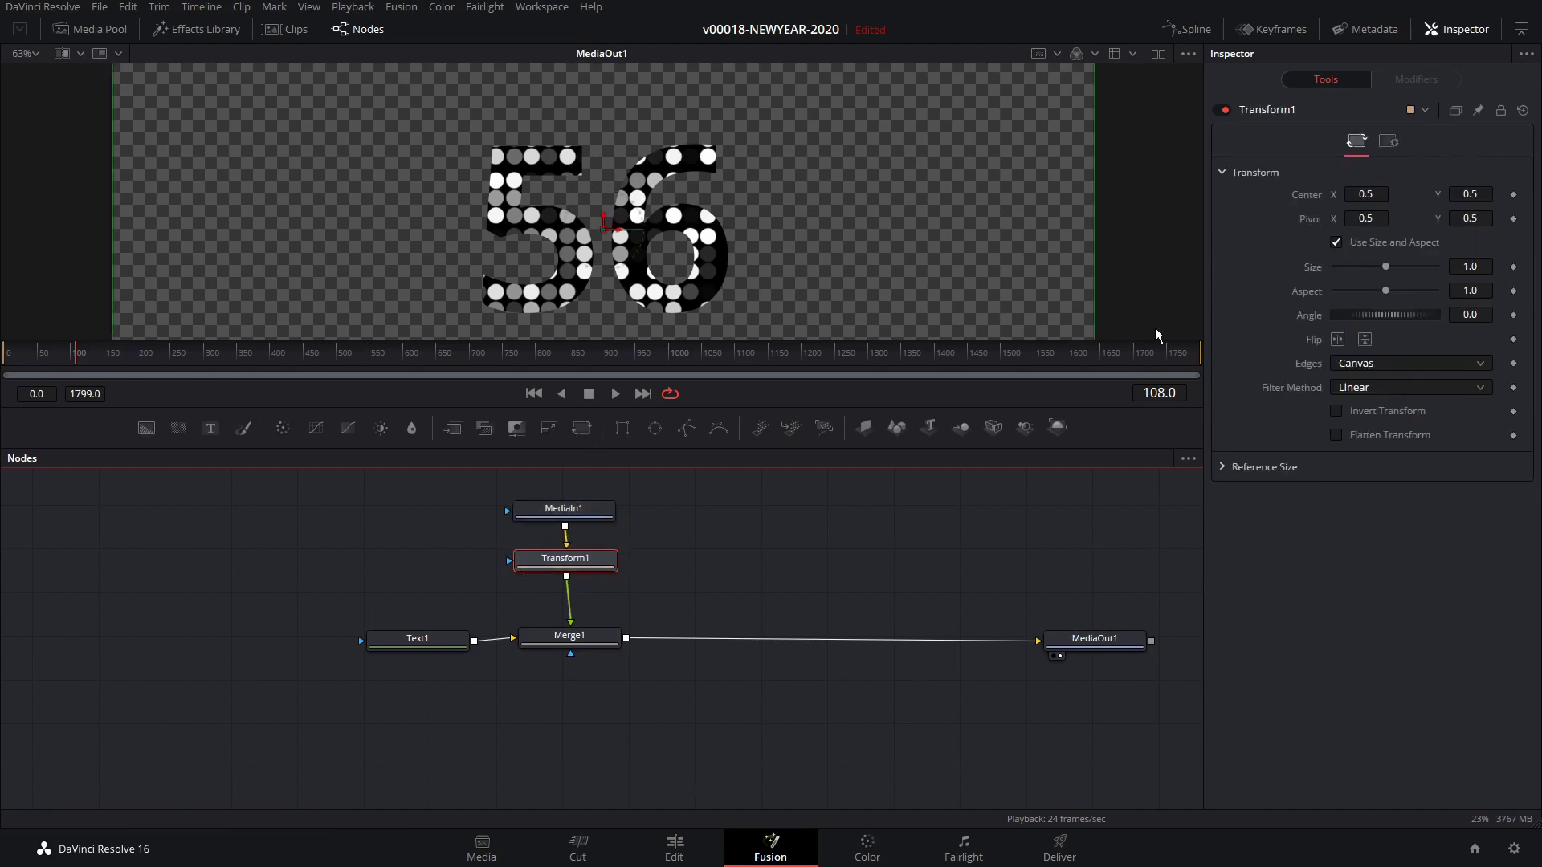
left_click_drag(1385, 268, 1373, 270)
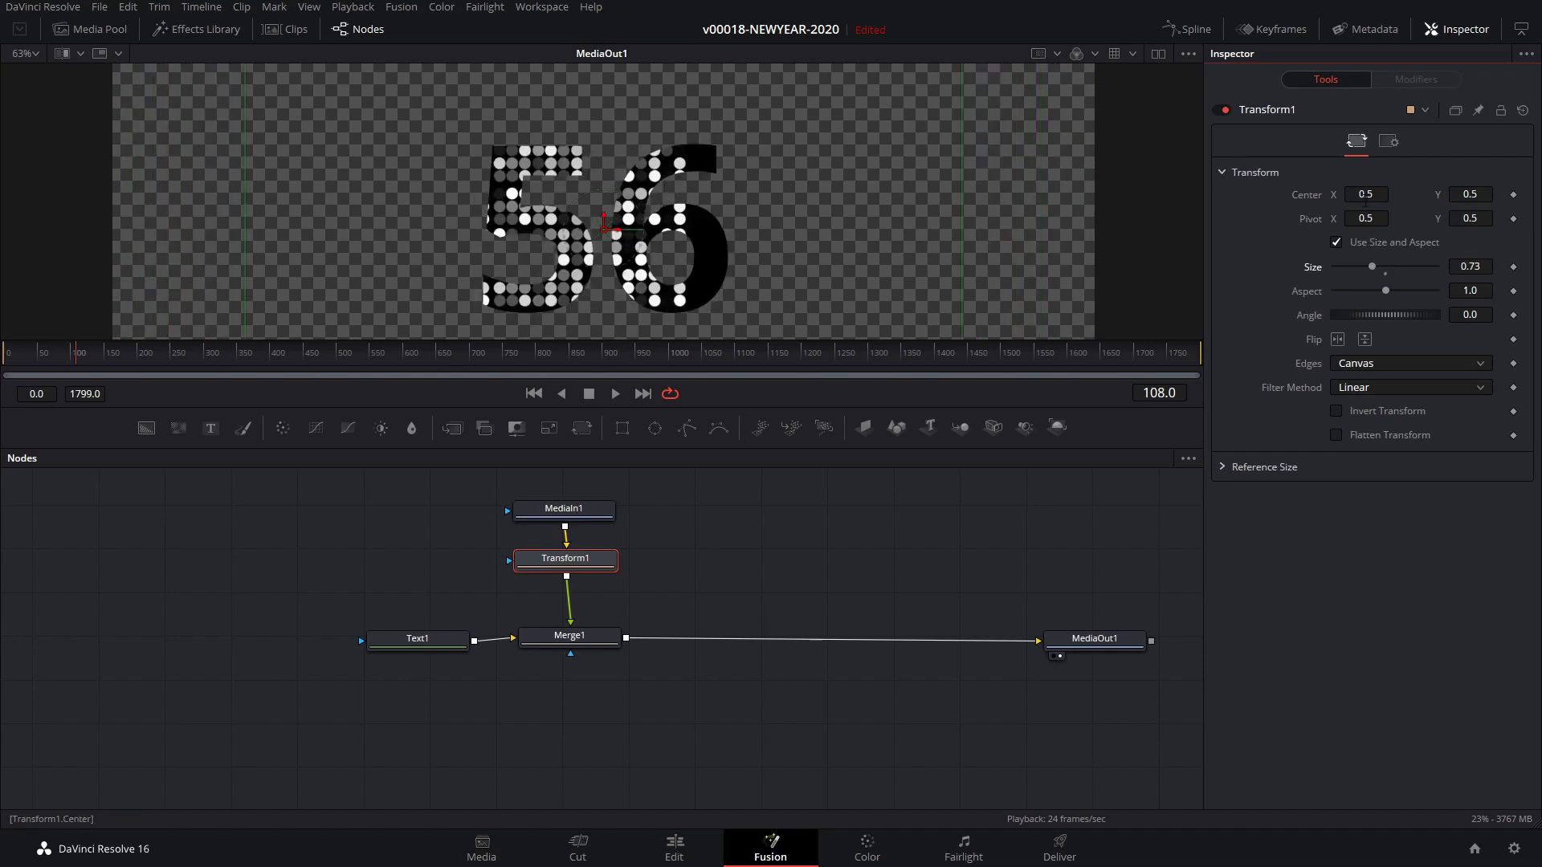
left_click_drag(1364, 201, 1362, 195)
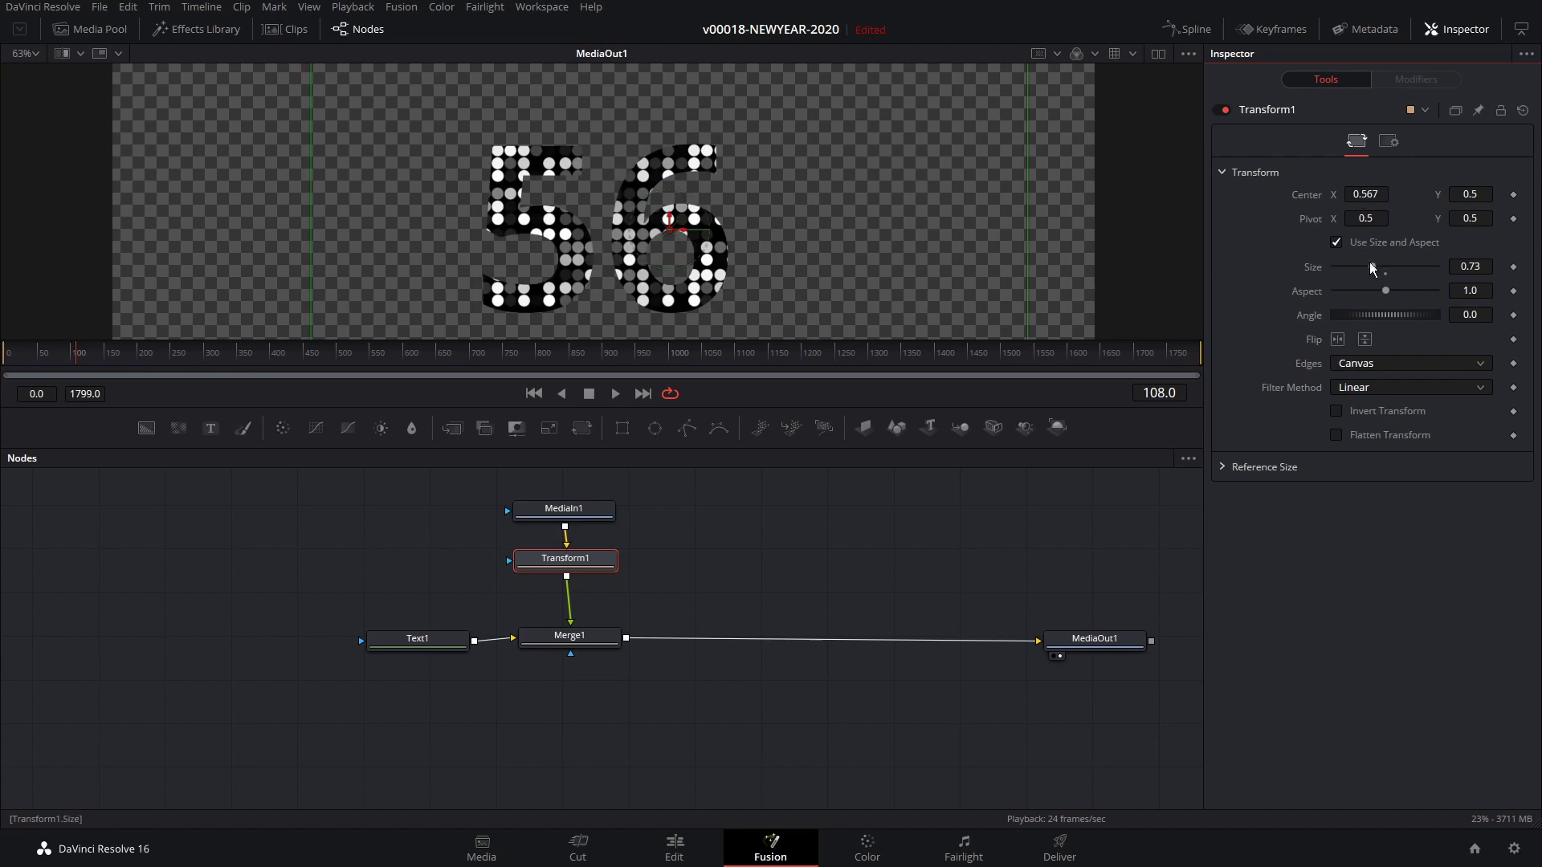
left_click_drag(1372, 268, 1370, 268)
key("space")
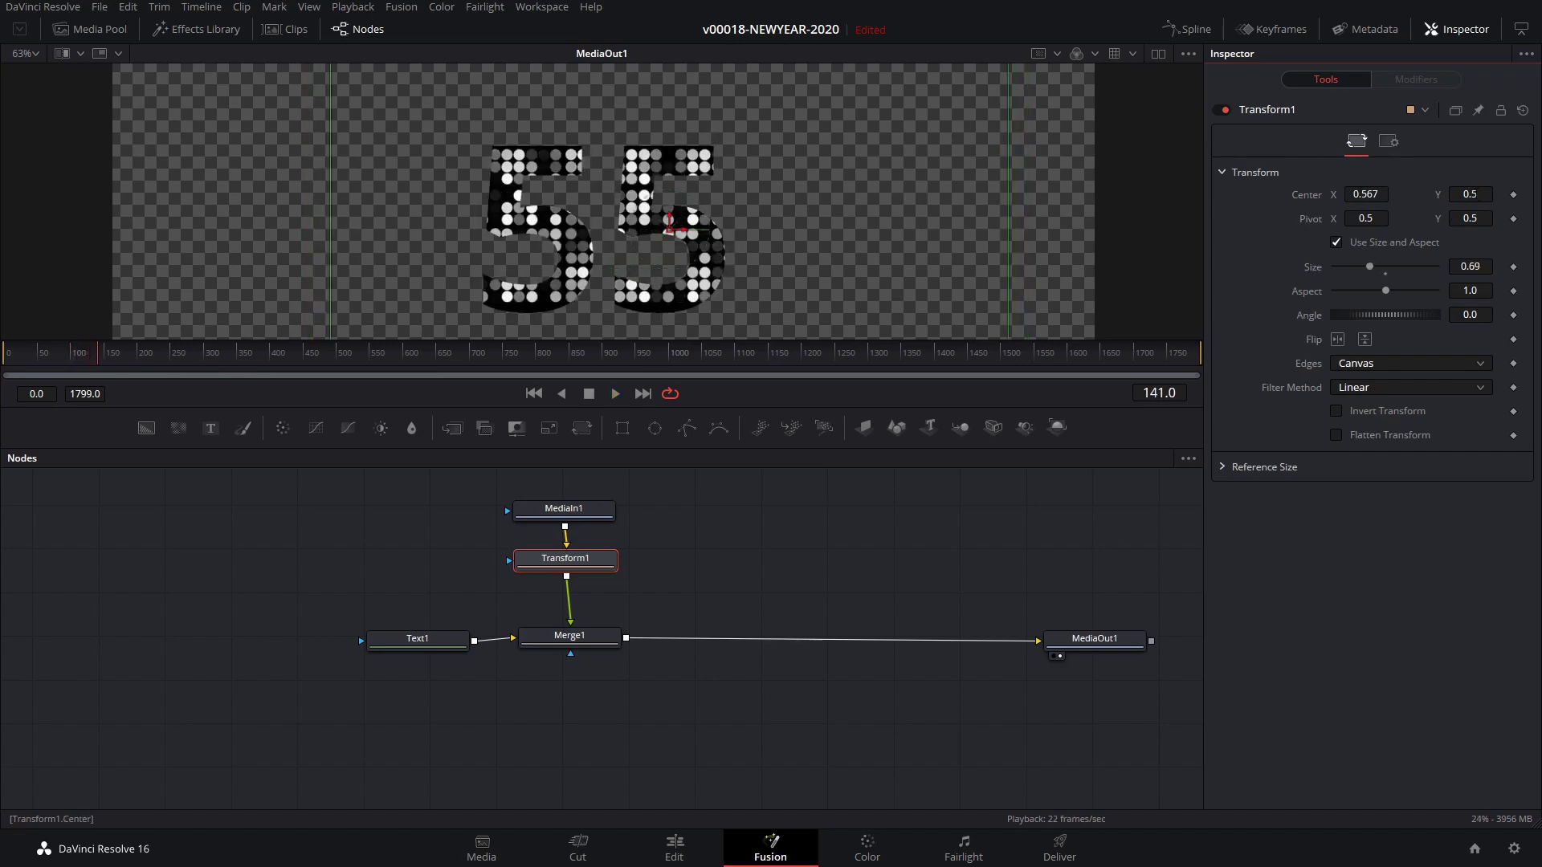
key("Down")
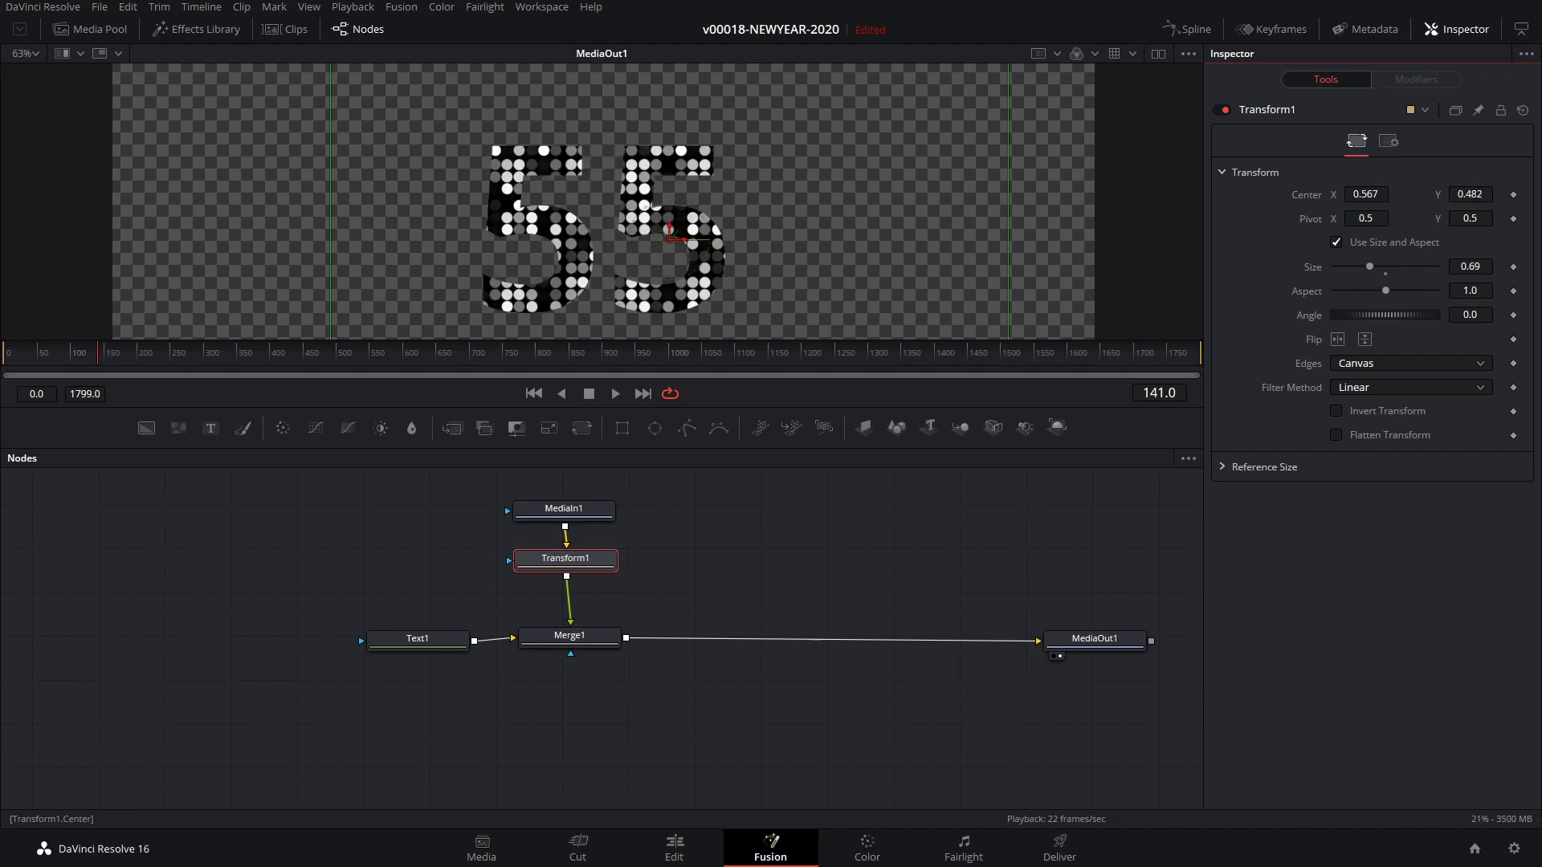
key("space")
key("space")
left_click_drag(445, 653, 366, 650)
scroll(701, 234, "up", 3)
Step: Paste a Text1 copy as Text1_1 and layer it over Merge1 through Merge2
scroll(701, 234, "down", 5)
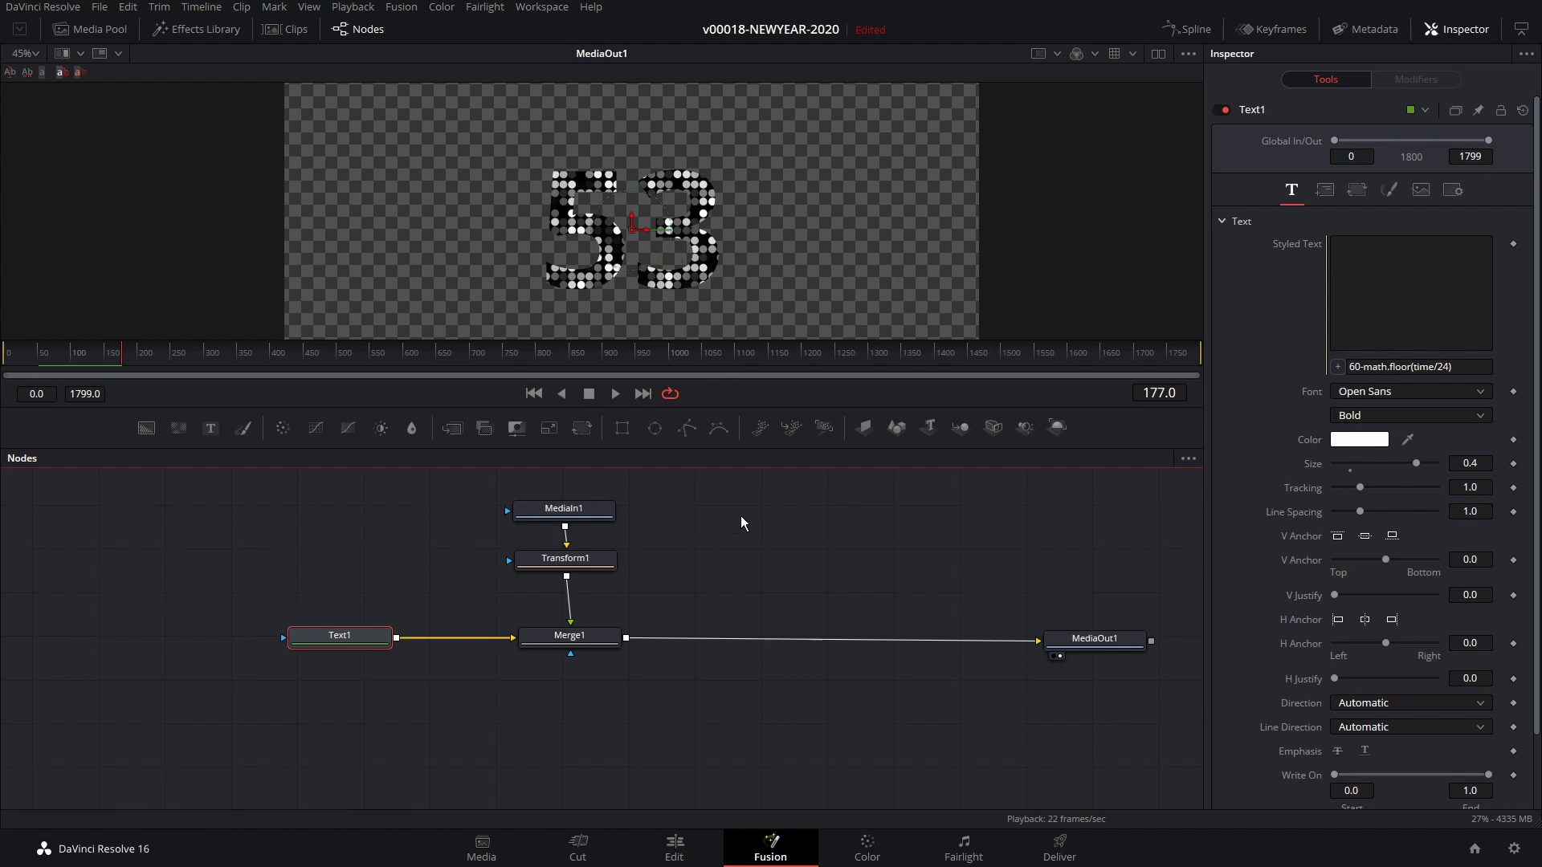
left_click_drag(357, 642, 585, 744)
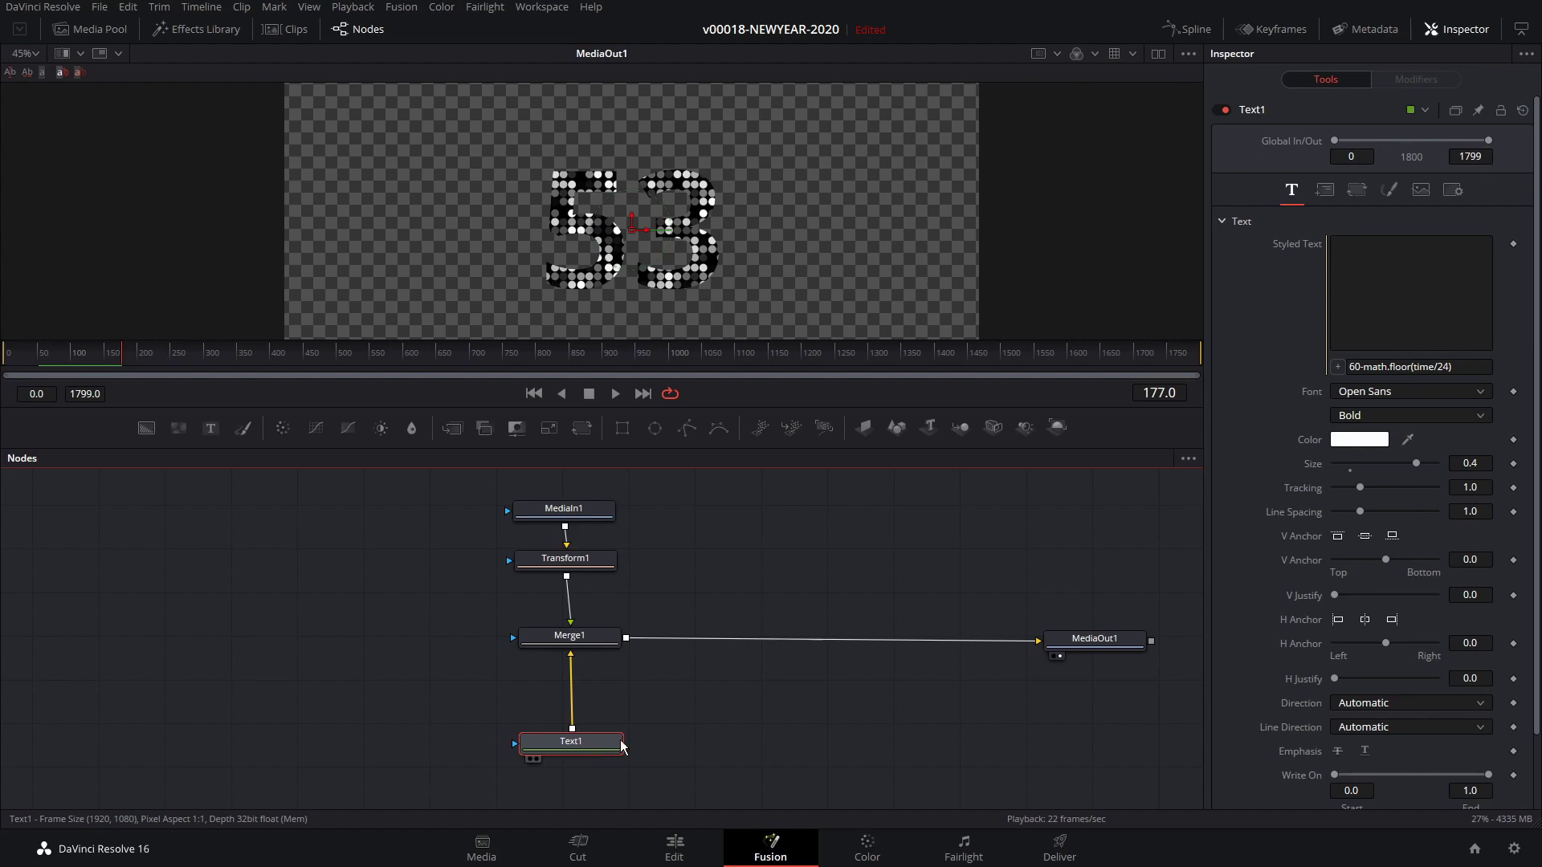
left_click(706, 715)
key("ctrl+v")
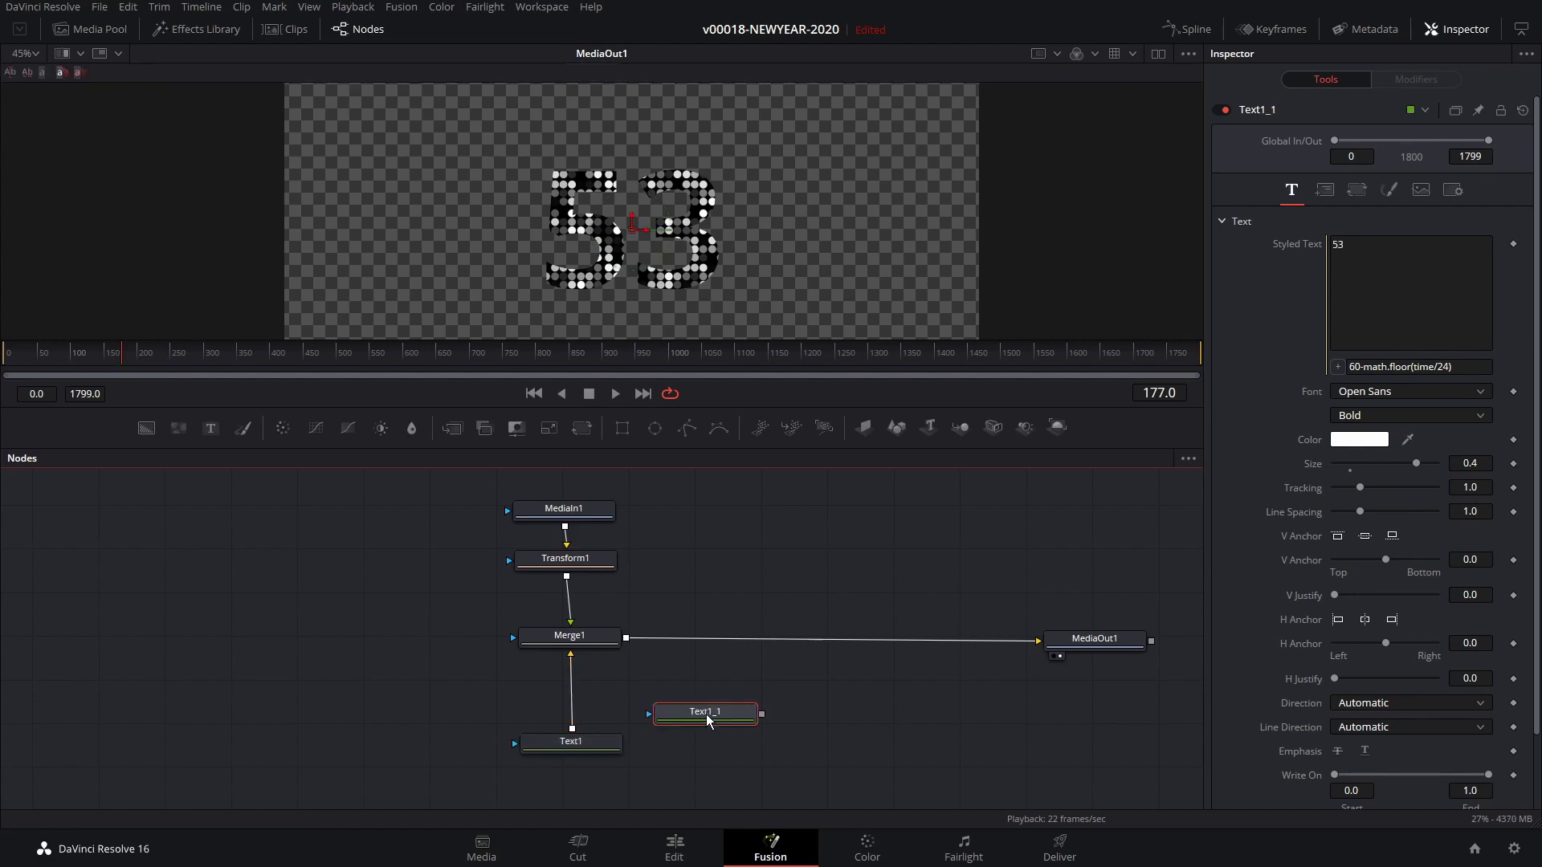
left_click_drag(706, 715, 627, 639)
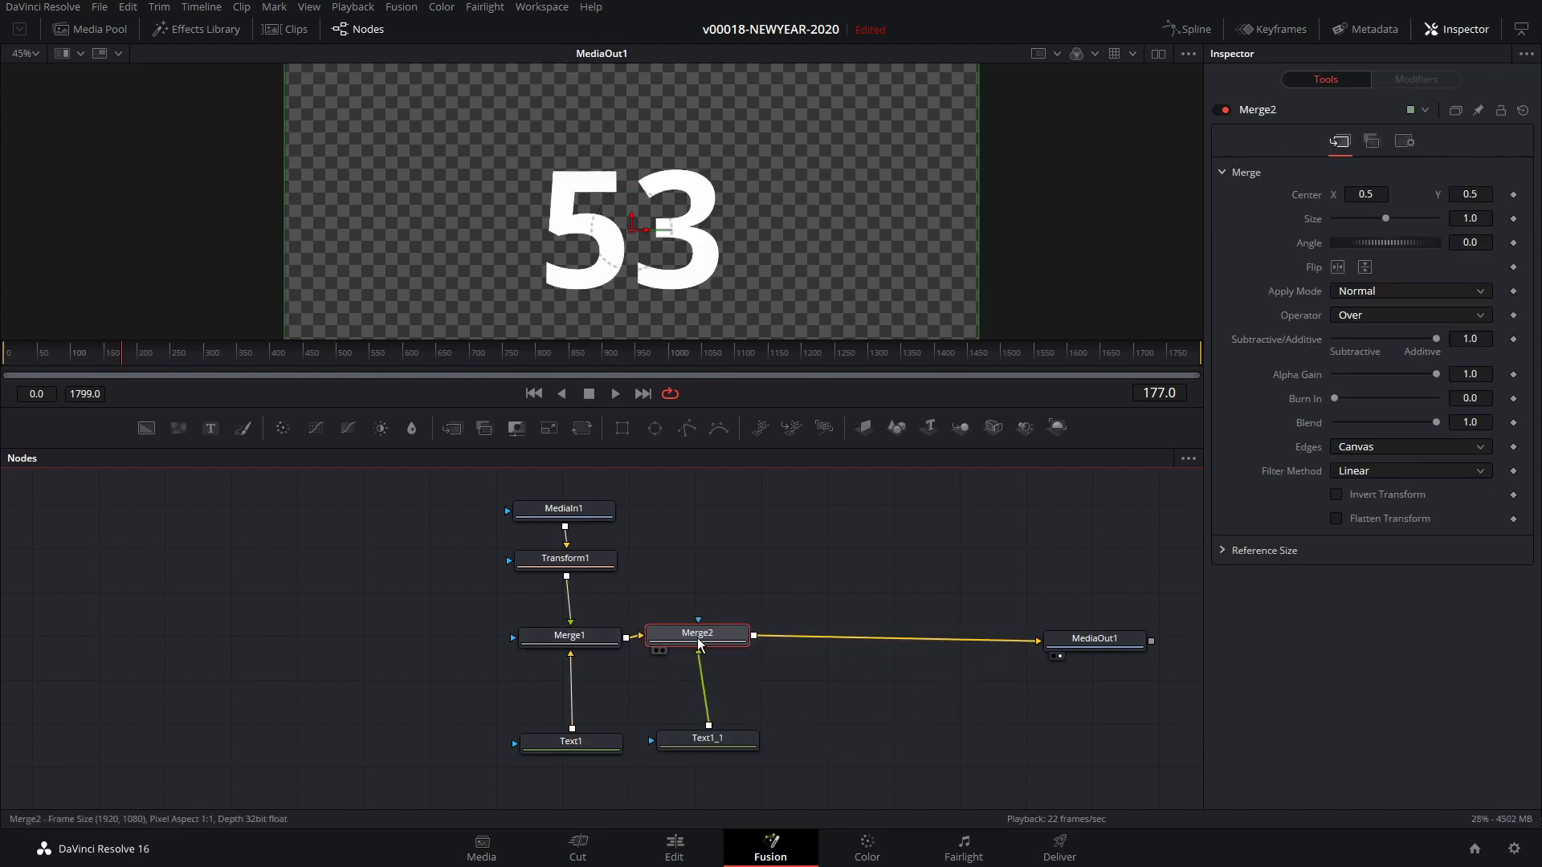
left_click(729, 740)
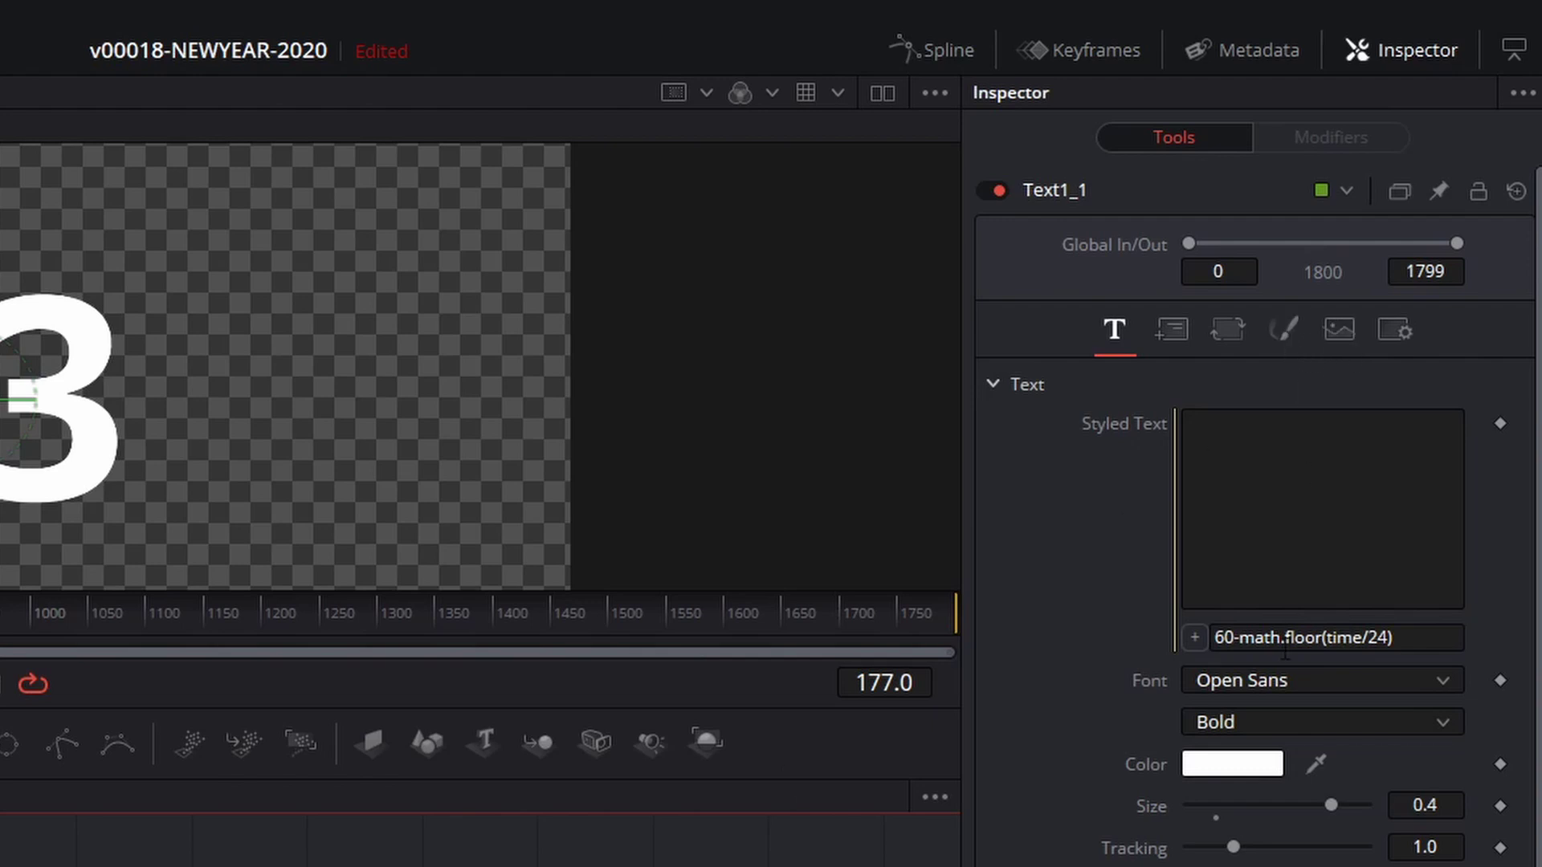
Step: Make Text1_1 an outside-only outline of thickness 0.0378, preview it, and shift the nodes left
left_click(1289, 332)
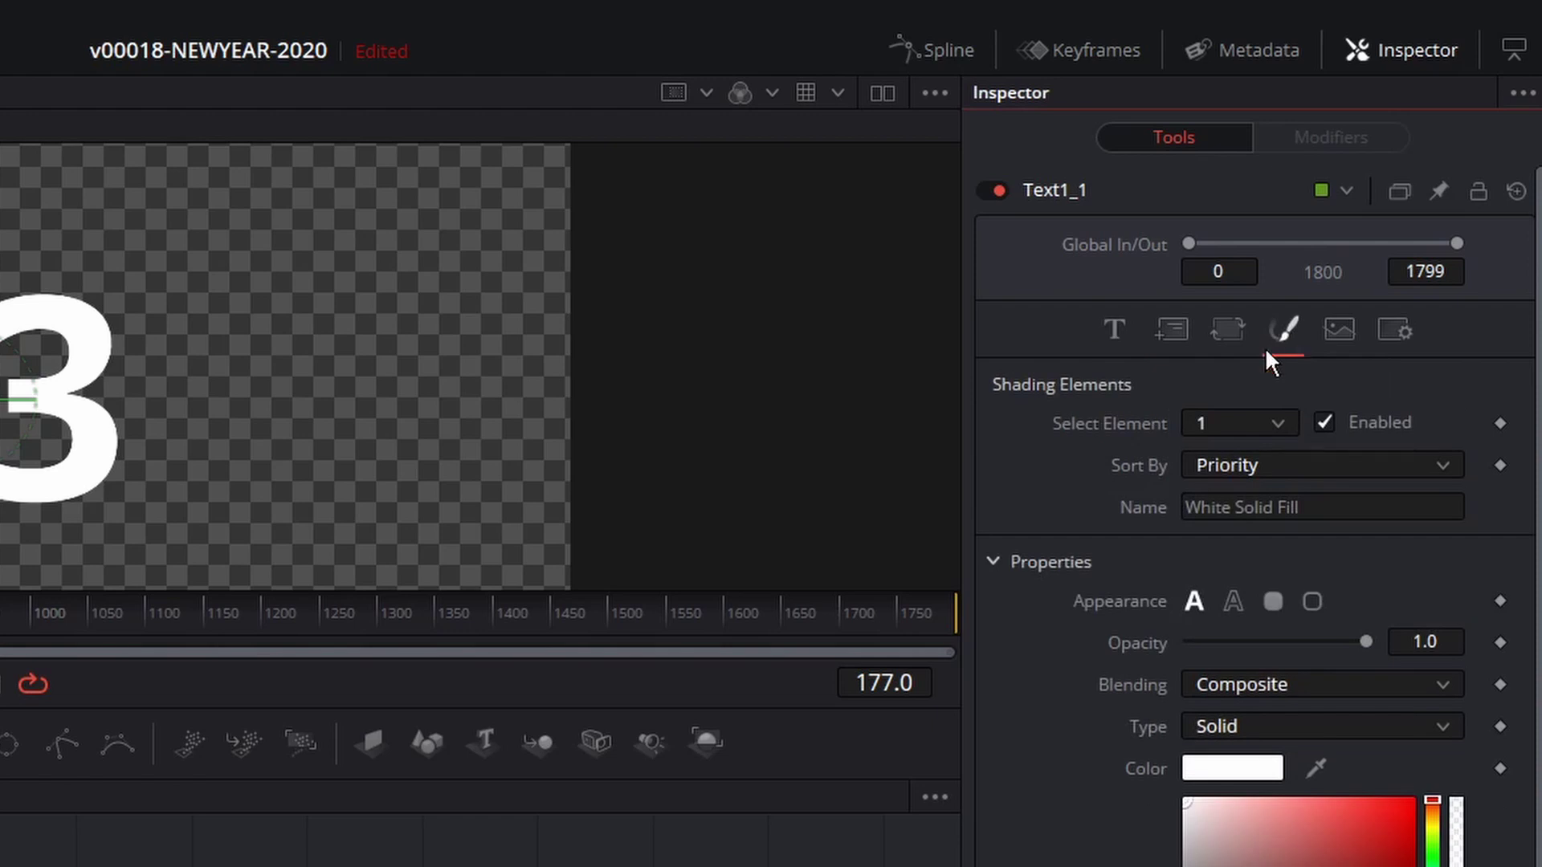
left_click(1232, 601)
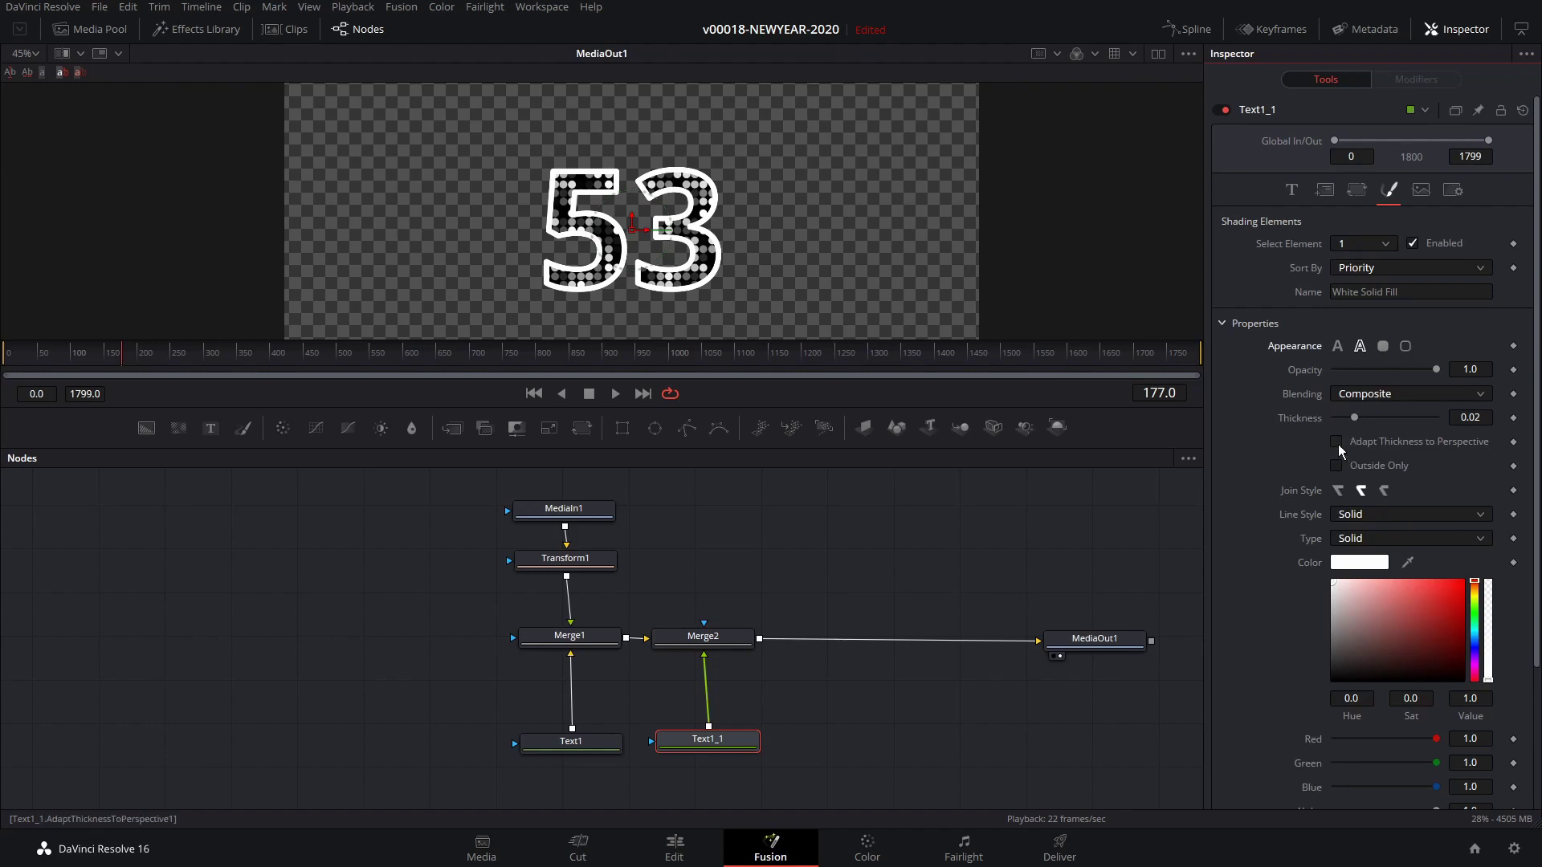
left_click(1338, 466)
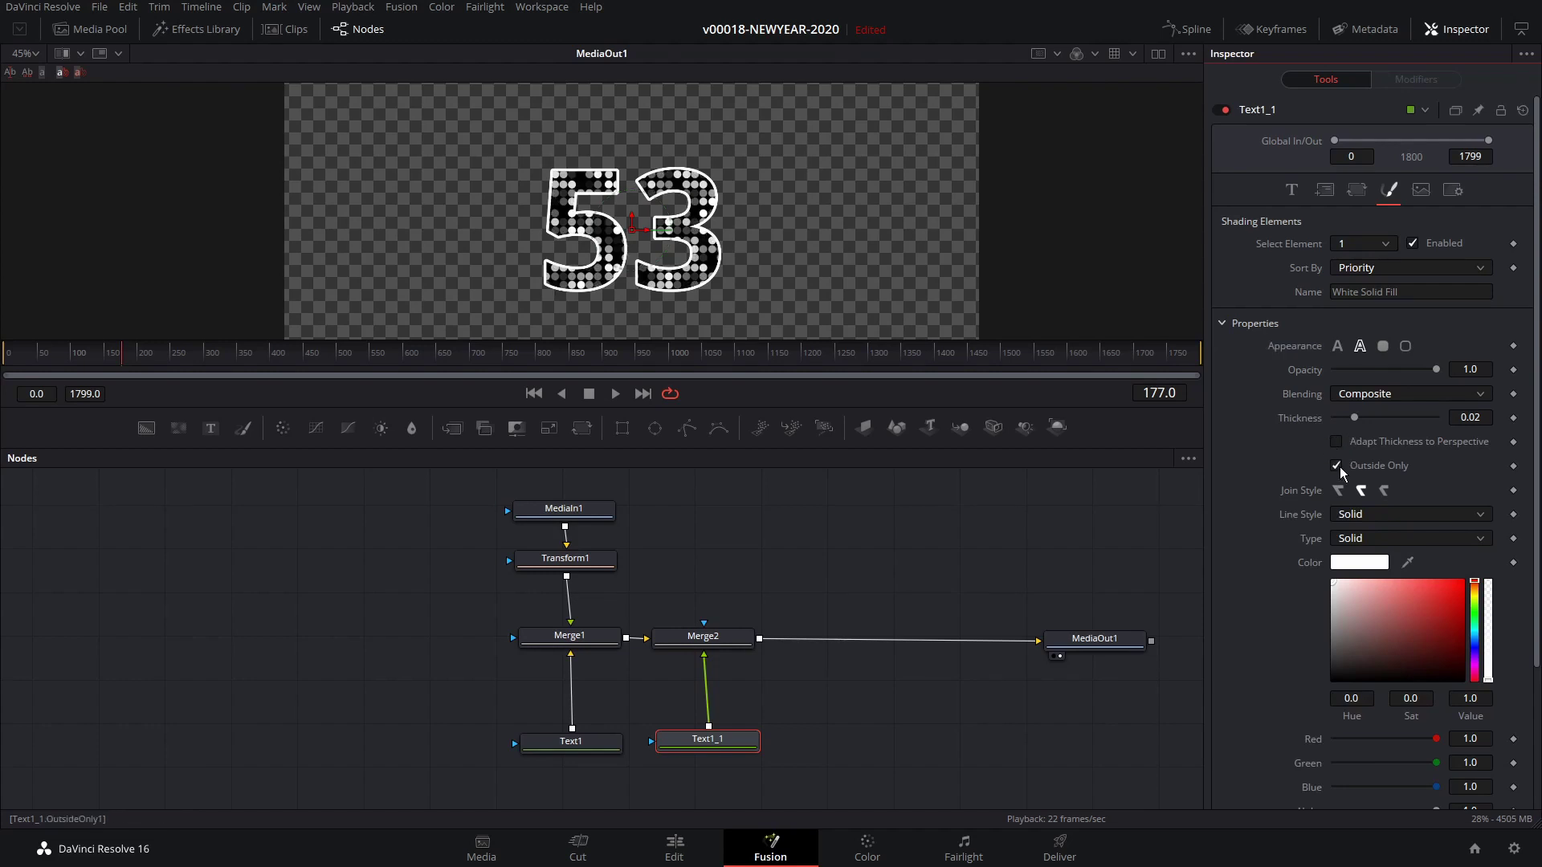
left_click_drag(1356, 416, 1373, 414)
key("space")
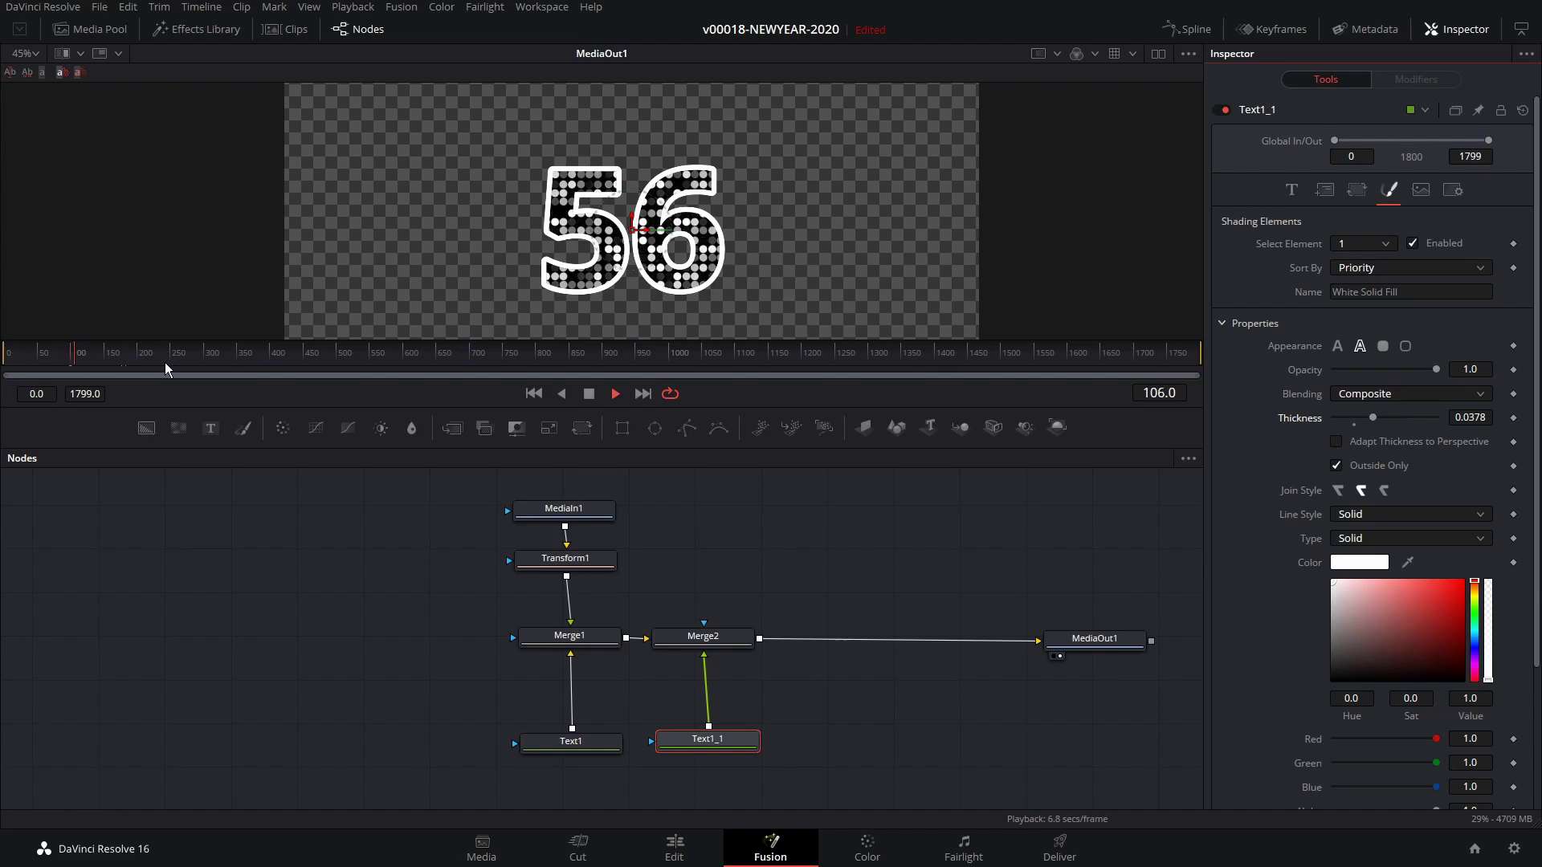
key("space")
left_click_drag(474, 494, 783, 763)
left_click_drag(709, 699, 538, 708)
Step: Nudge Transform1 and MediaIn1 right and move Merge2 with Text1_1 further right
left_click(1100, 611)
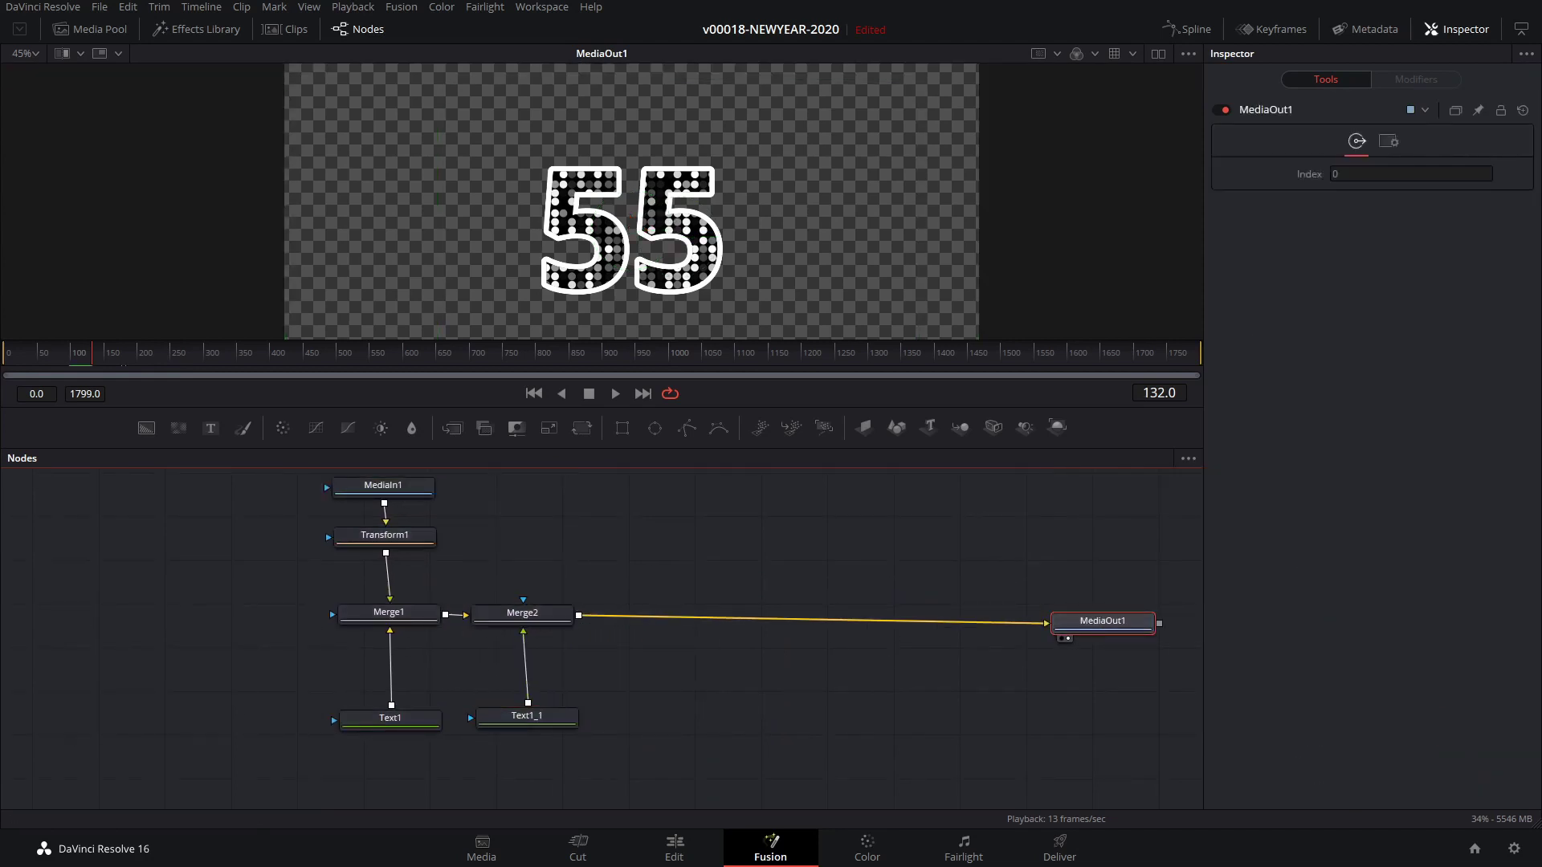
left_click_drag(385, 538, 394, 544)
left_click_drag(385, 486, 394, 494)
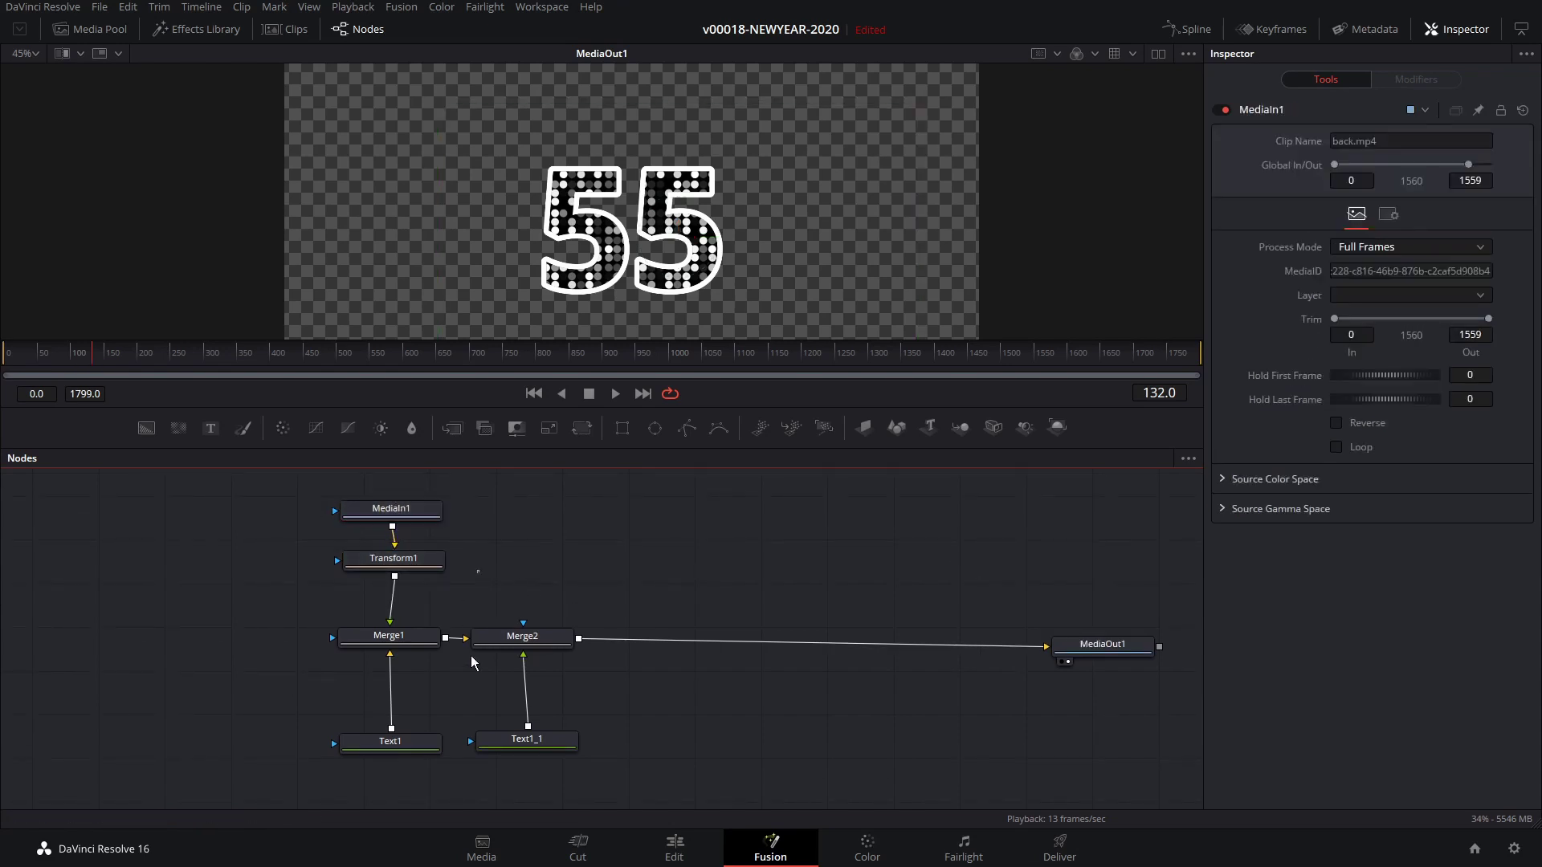
left_click_drag(476, 568, 606, 775)
left_click_drag(543, 641, 683, 647)
Step: Insert Light Rays after Merge1, centre its source, lengthen the rays and colour them blue
left_click(366, 641)
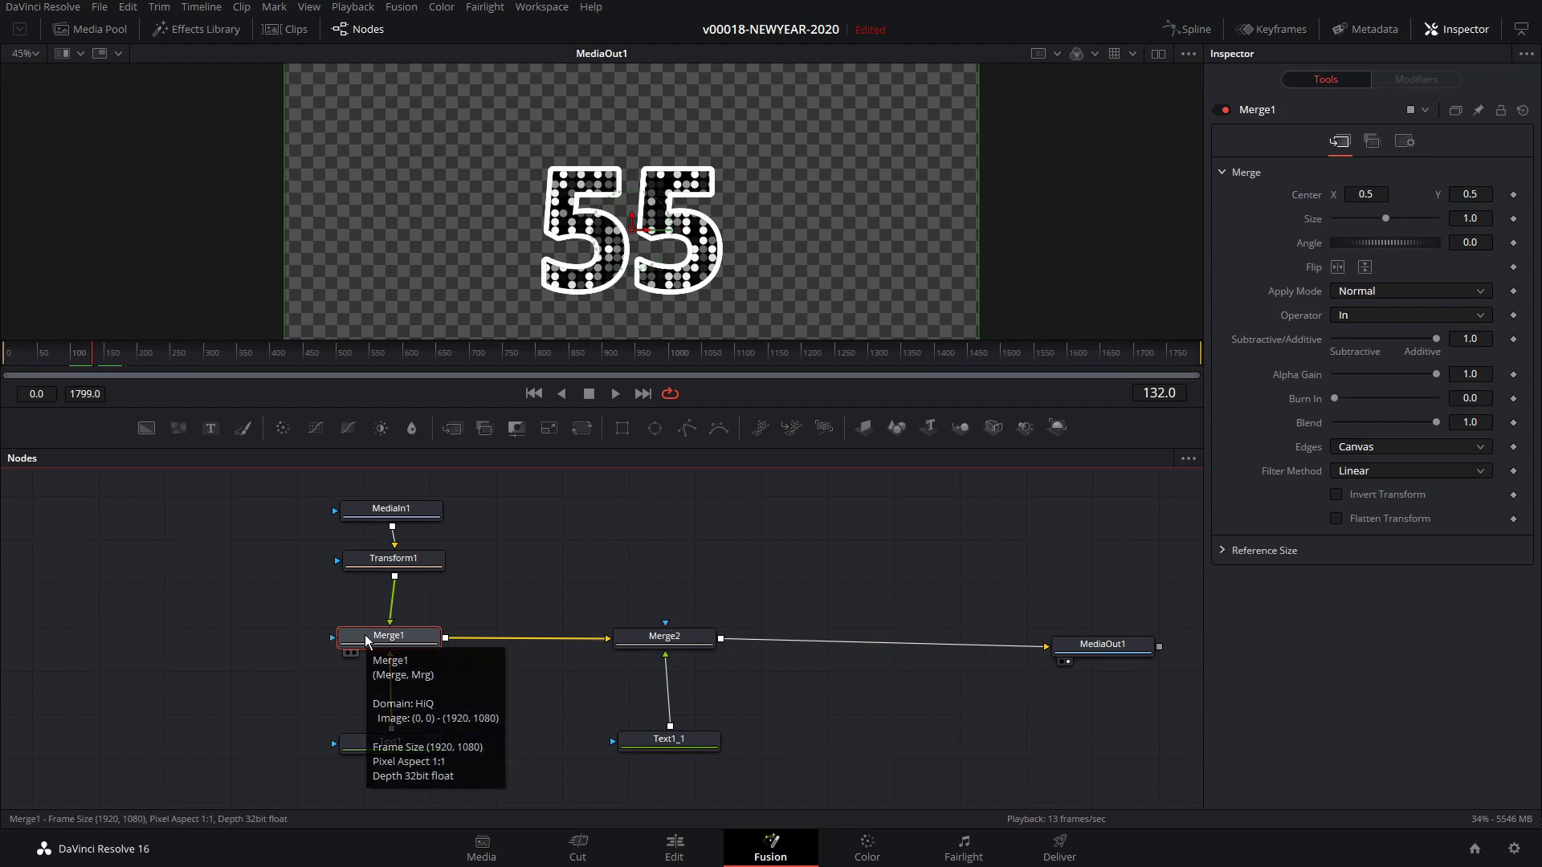
key("shift+space")
type("ray")
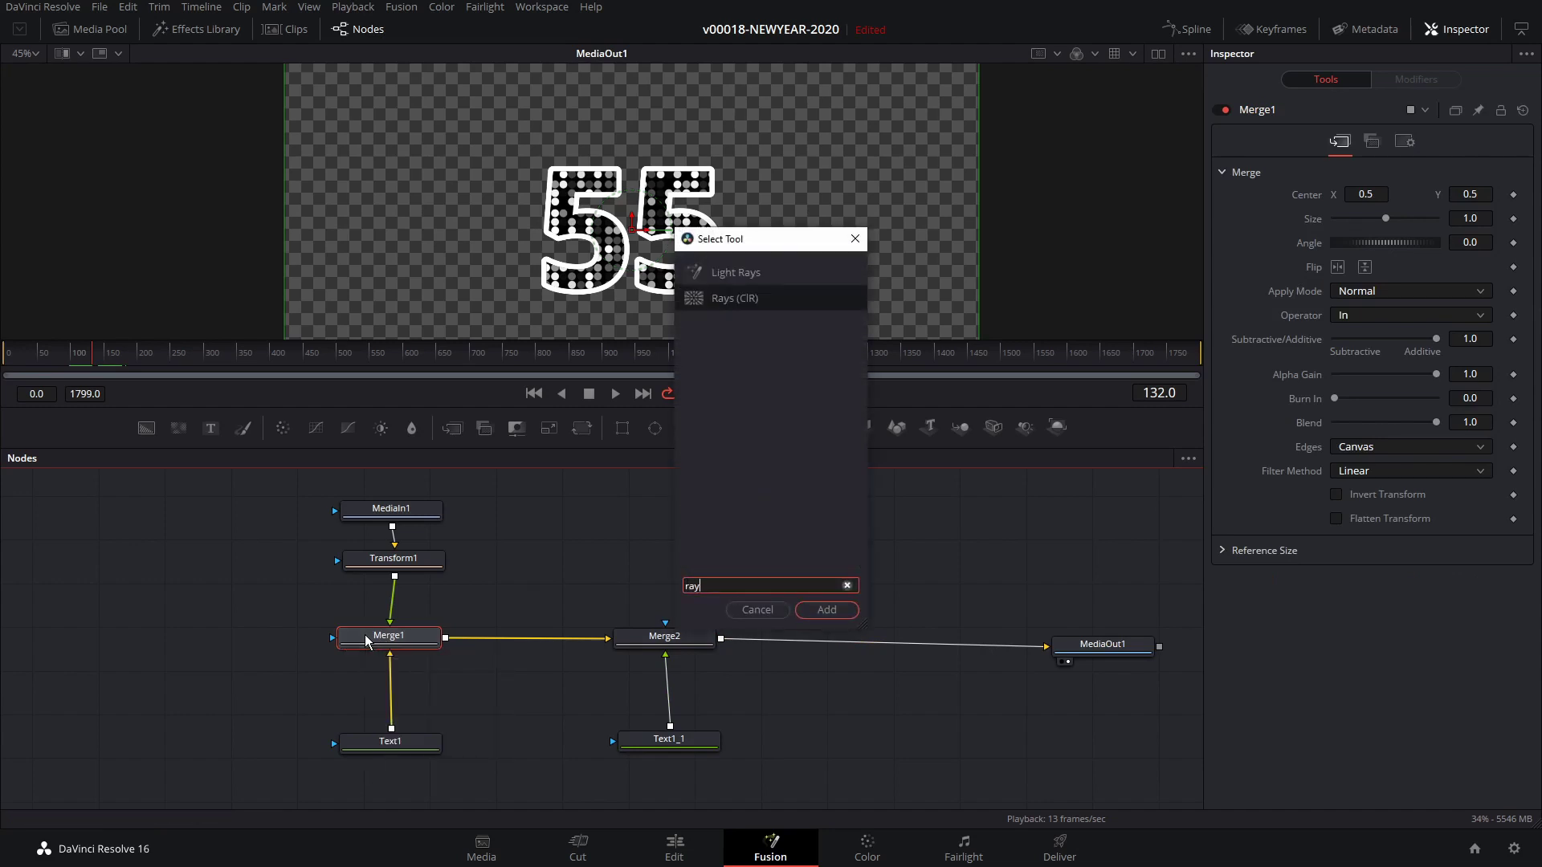
key("Up")
key("Return")
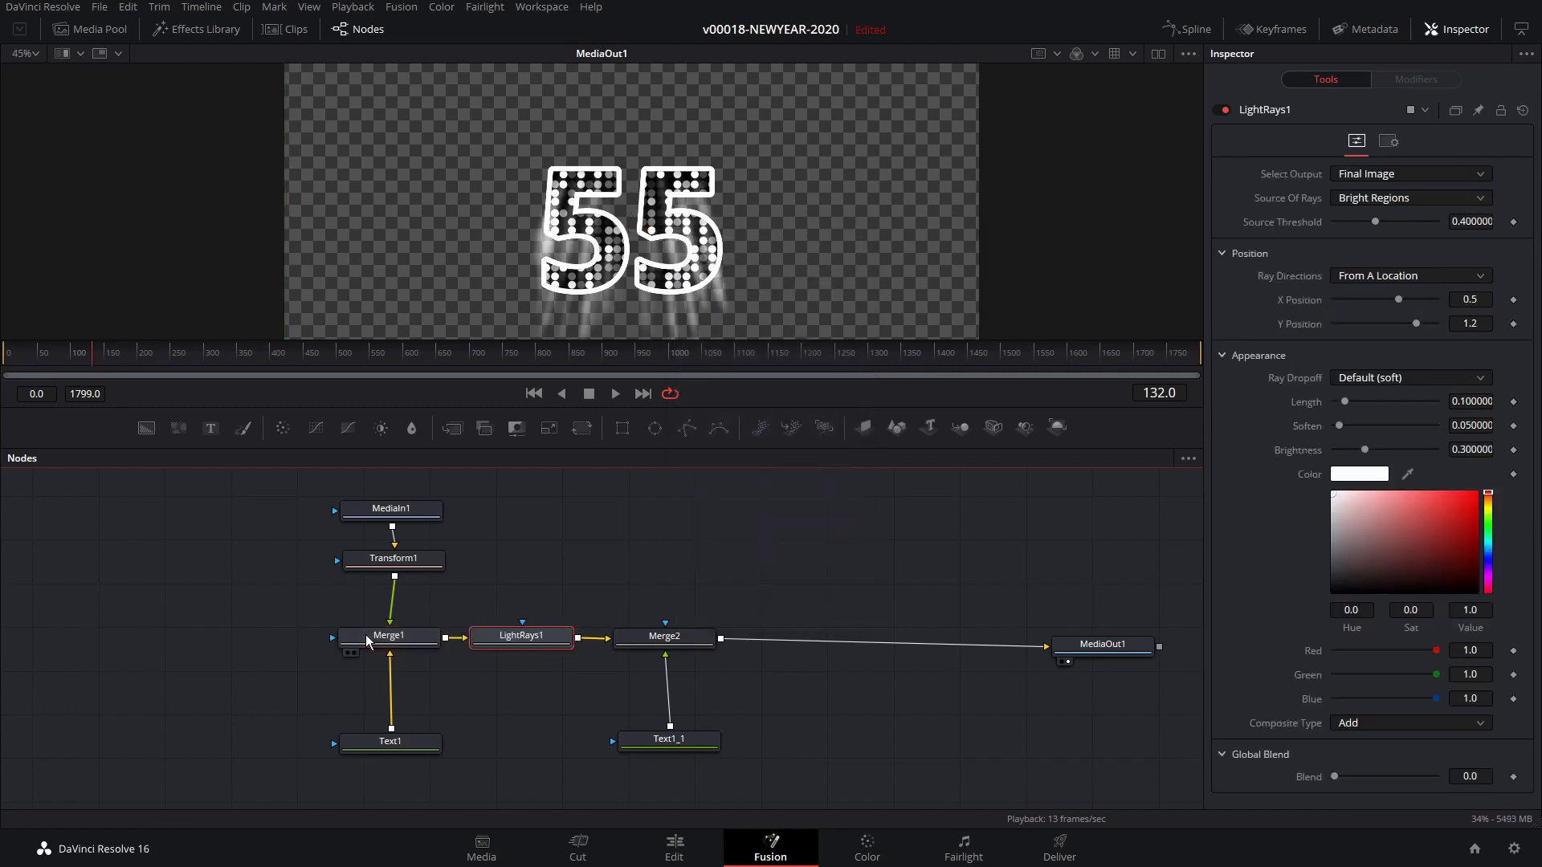
scroll(671, 173, "down", 2)
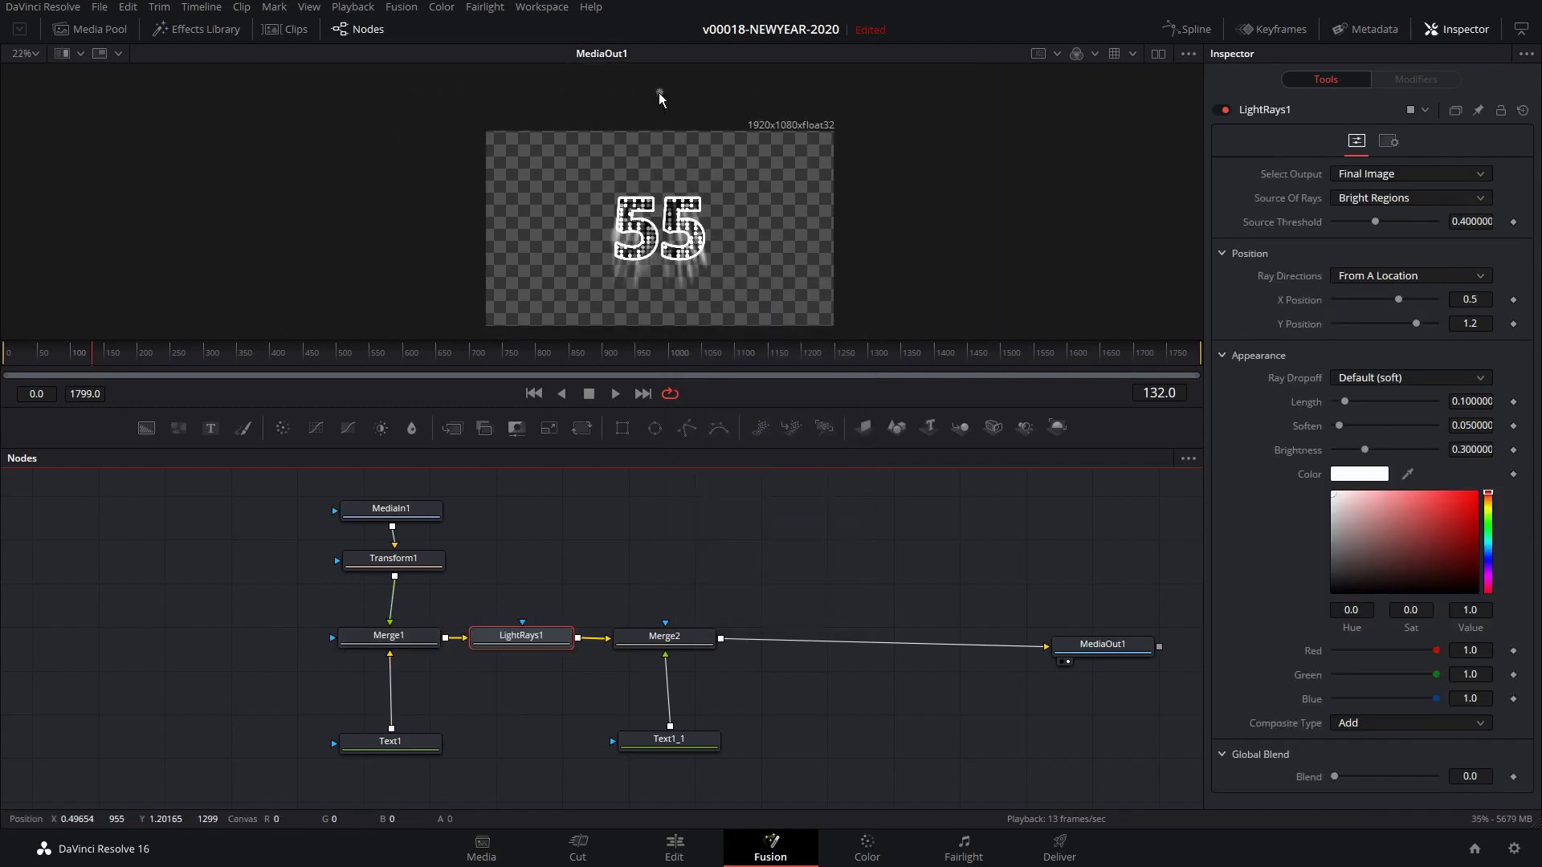
left_click_drag(660, 91, 660, 229)
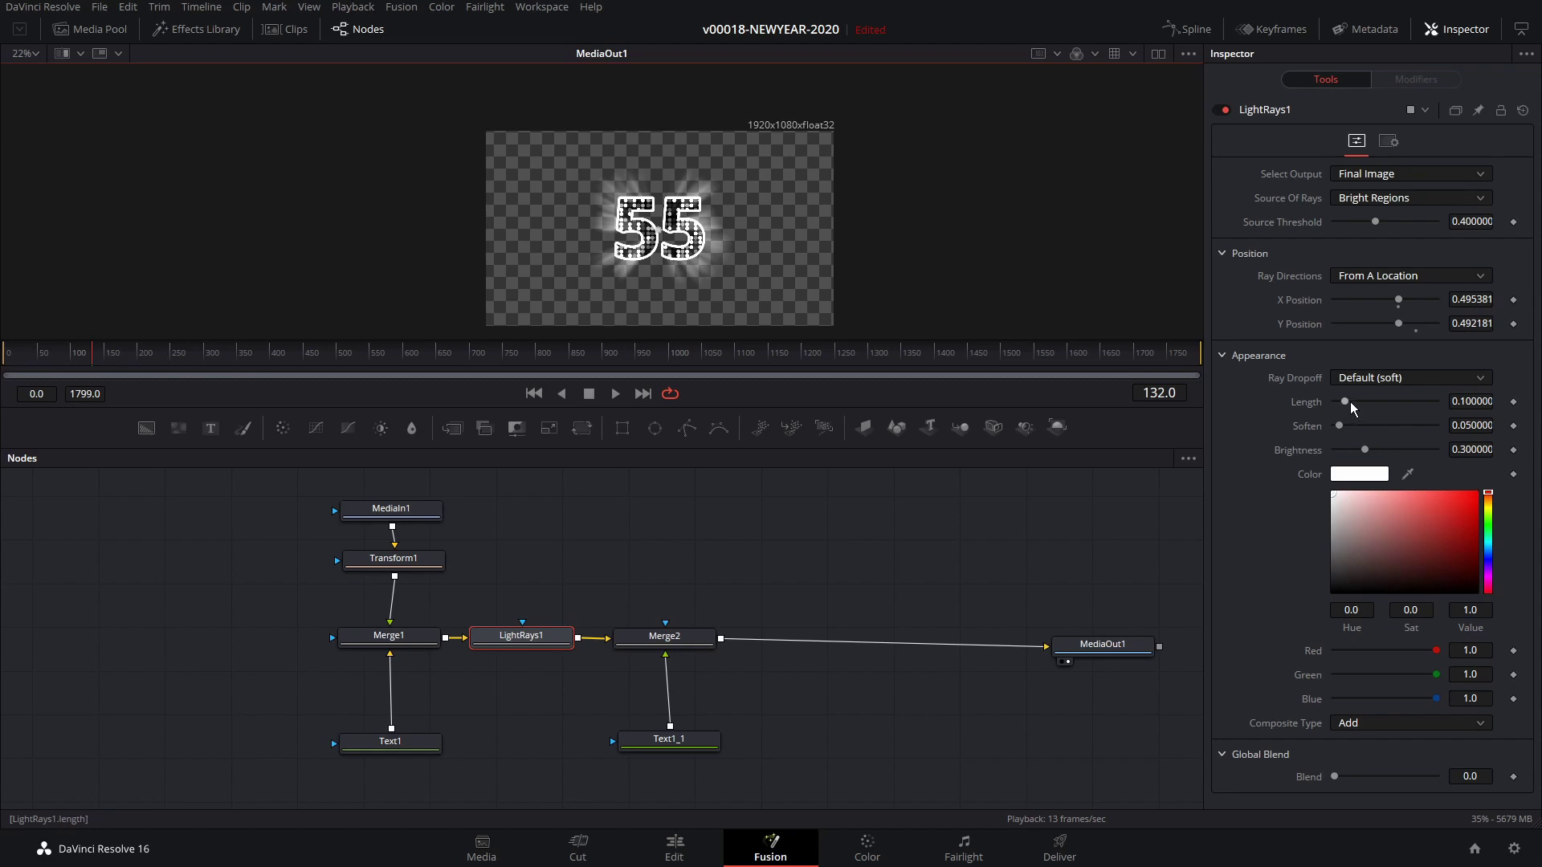
mouse_move(1351, 402)
left_mouse_down()
mouse_move(1375, 402)
mouse_move(1359, 403)
mouse_move(1375, 426)
mouse_move(1343, 425)
mouse_move(1394, 450)
mouse_move(1338, 427)
mouse_move(1353, 401)
left_mouse_up()
left_click_drag(1489, 536, 1473, 501)
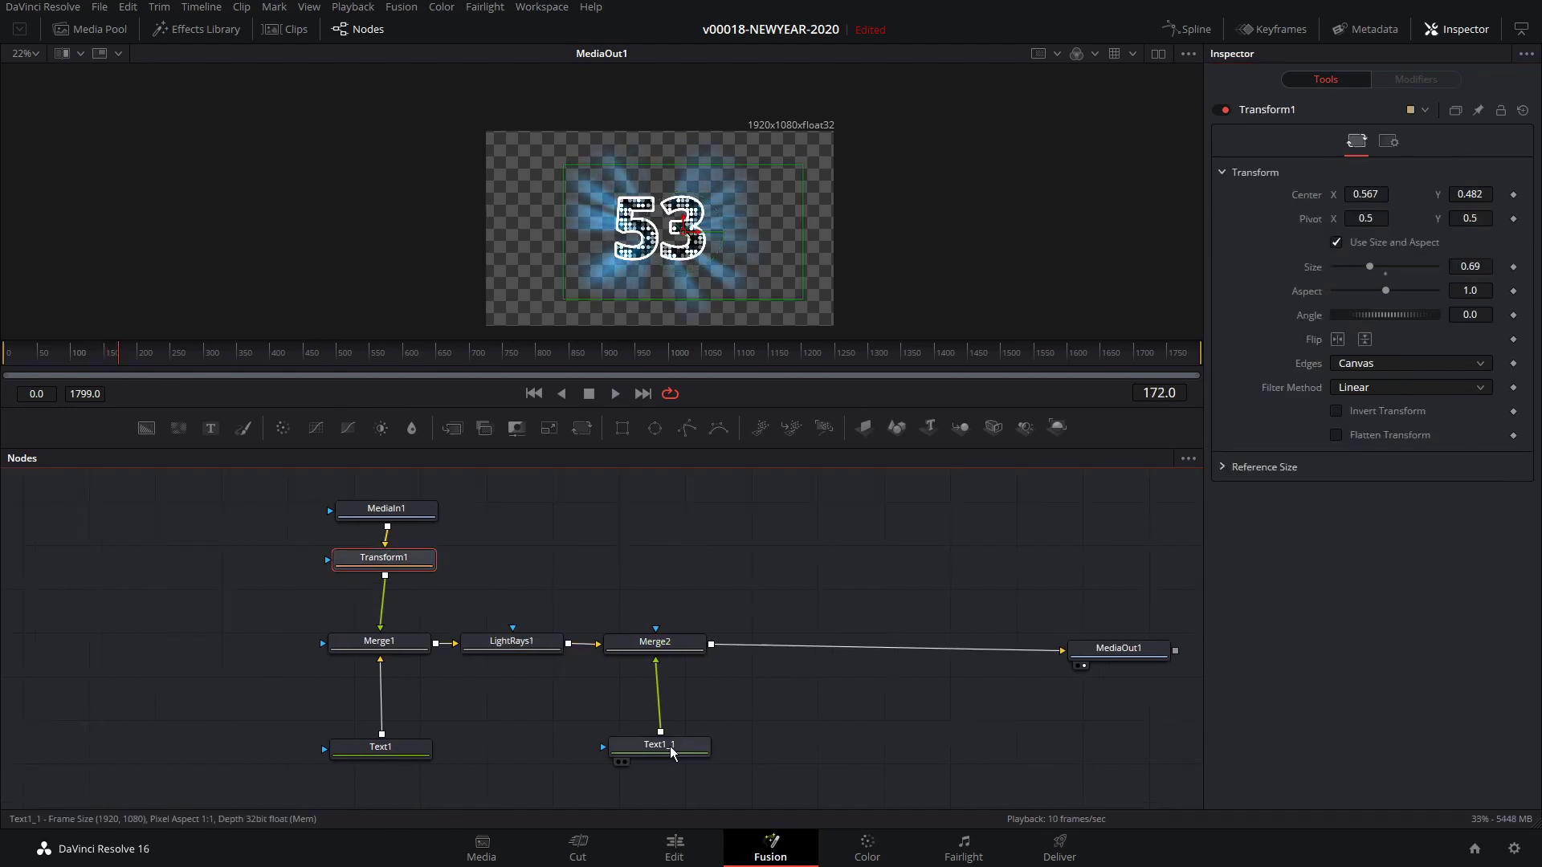
Step: Move Text1_1 above Merge2 and insert a Blur1 node beneath it
left_click_drag(671, 751, 666, 508)
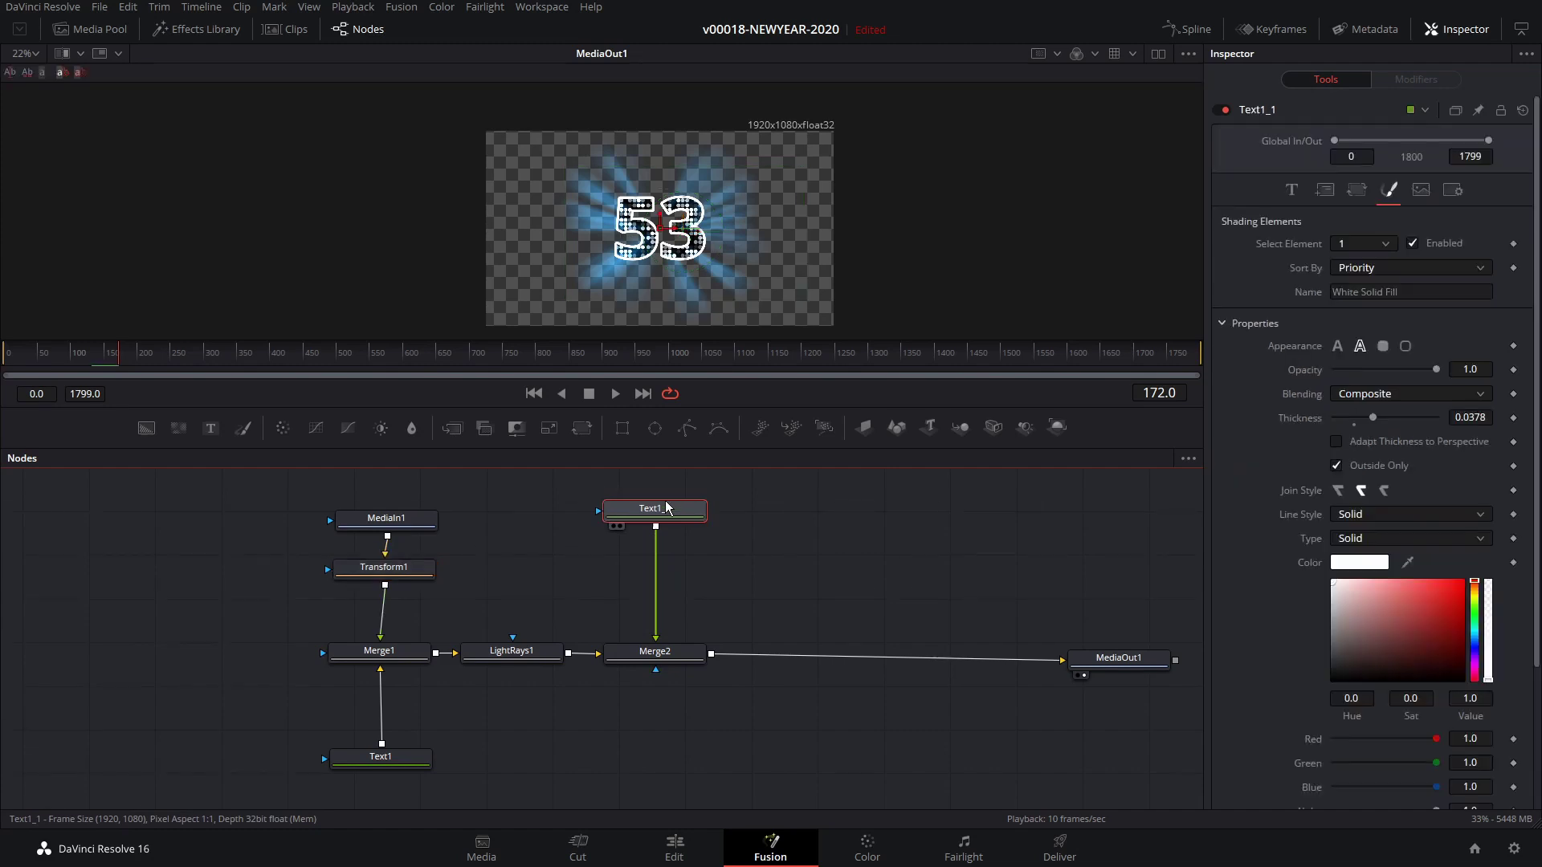
left_click(412, 428)
left_click_drag(664, 555, 665, 593)
Step: Add a Glow after Text1_1 with a glow size of 21.3
left_click(624, 515)
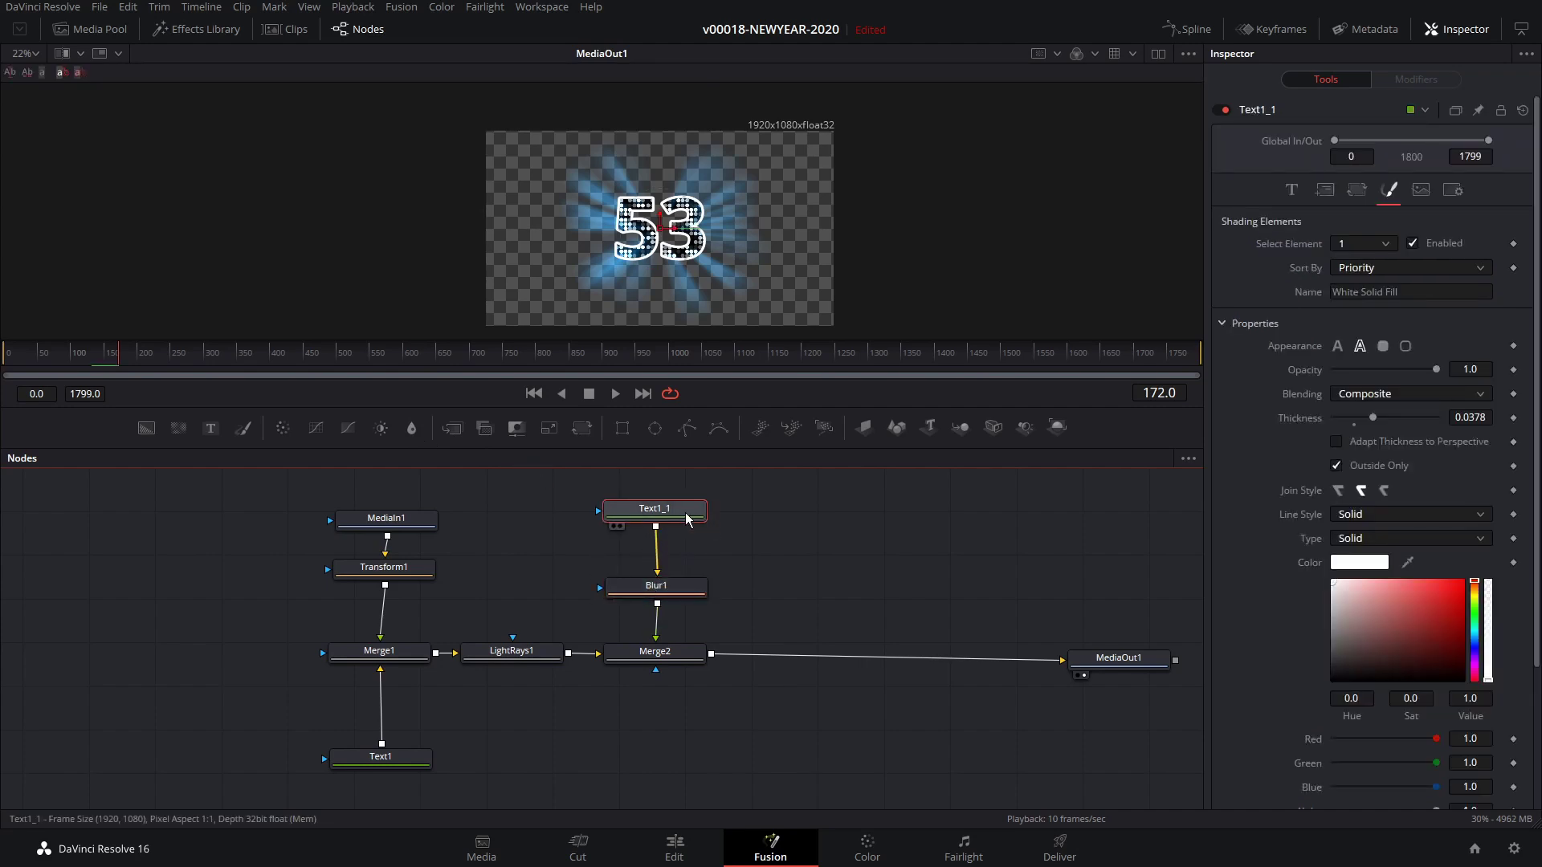
key("shift+space")
type("glow")
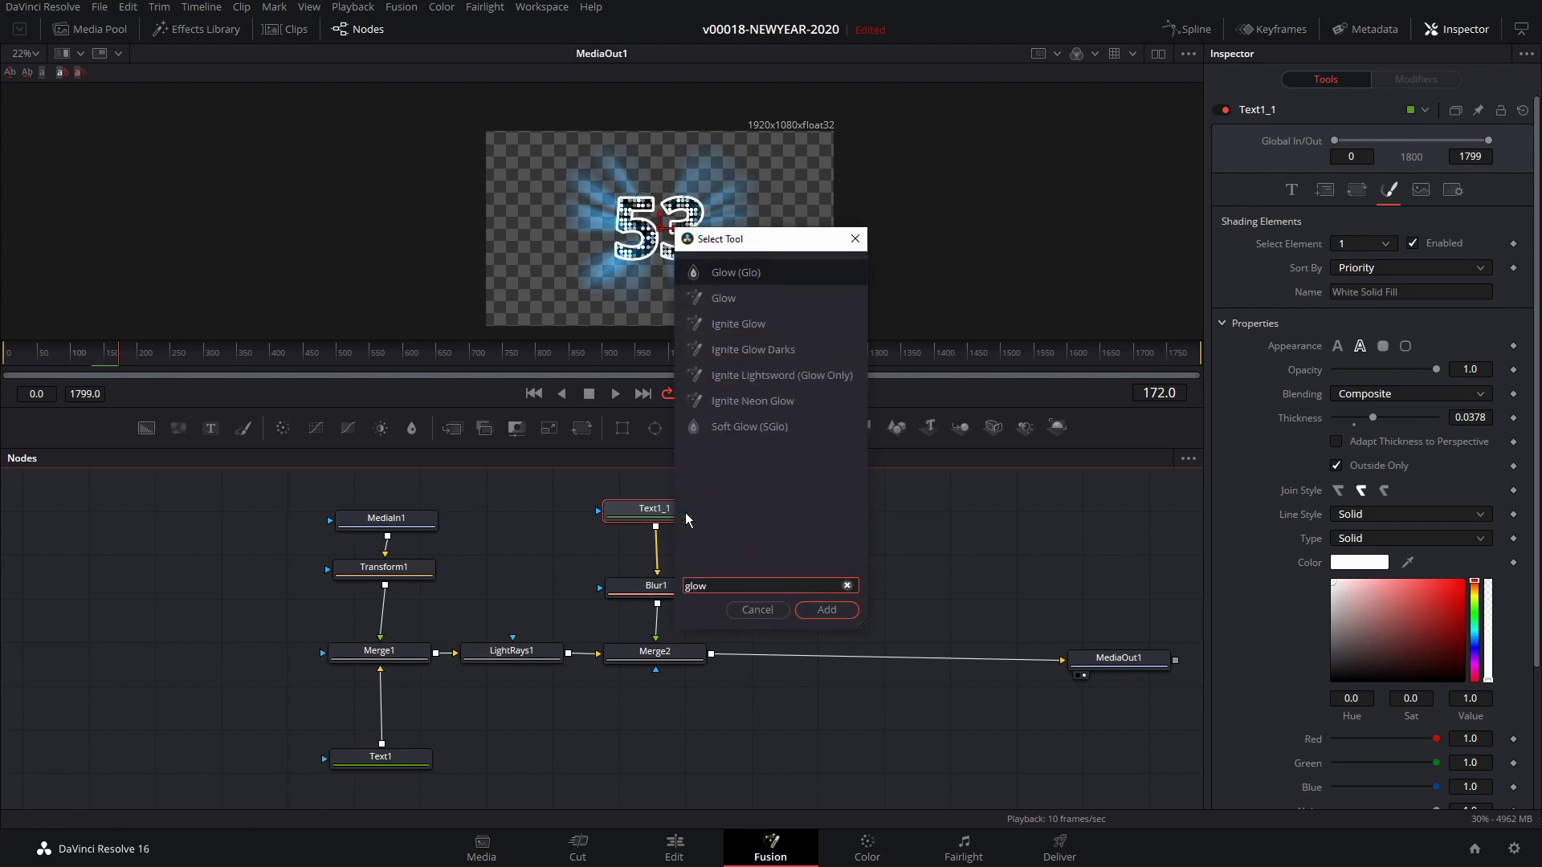
key("Return")
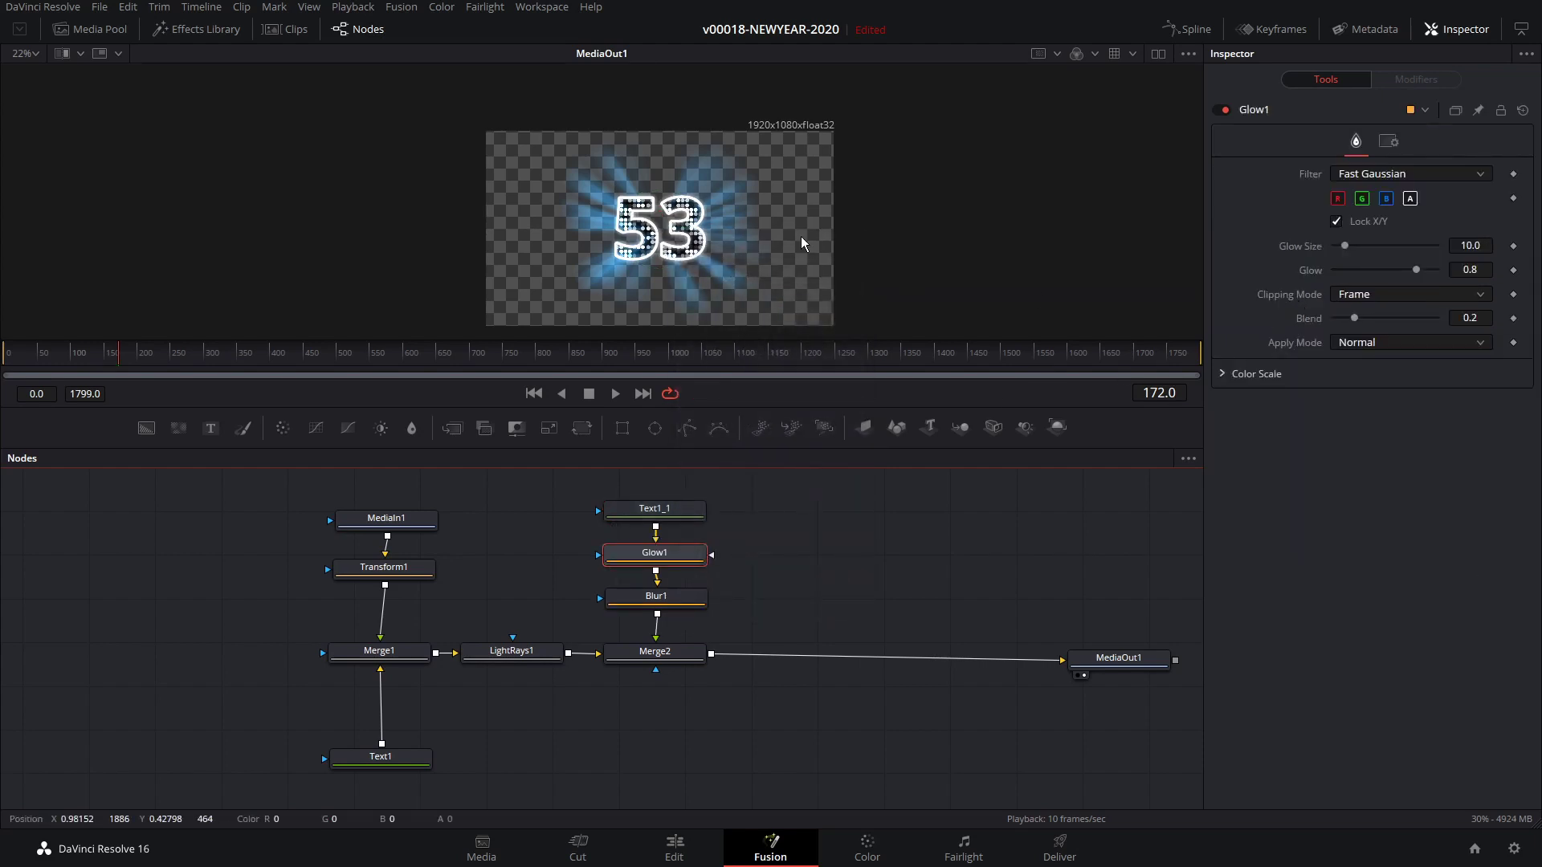
scroll(796, 242, "up", 2)
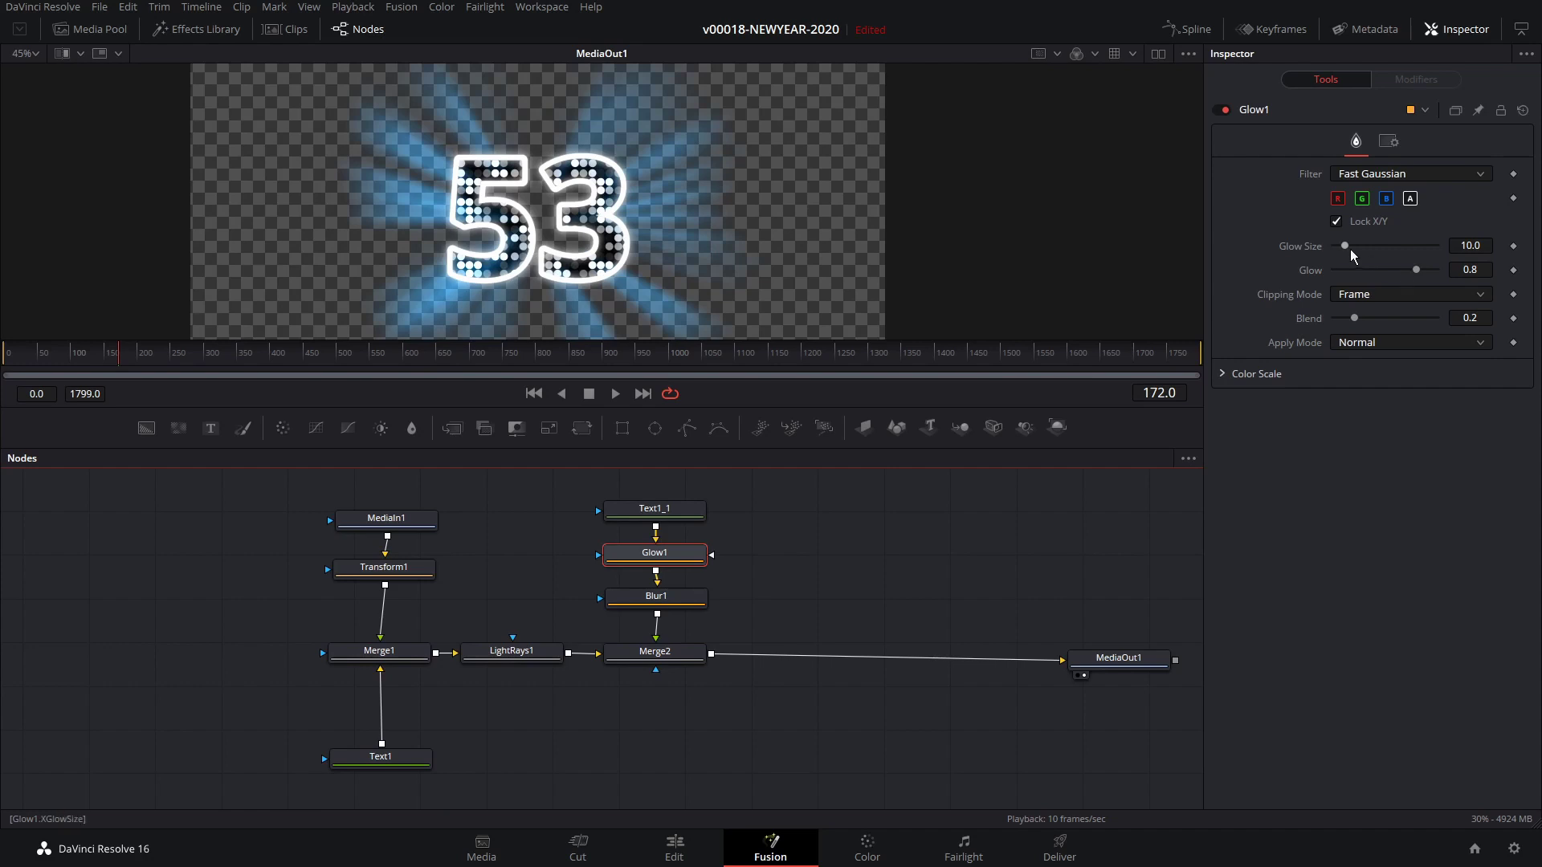
left_click_drag(1346, 246, 1425, 275)
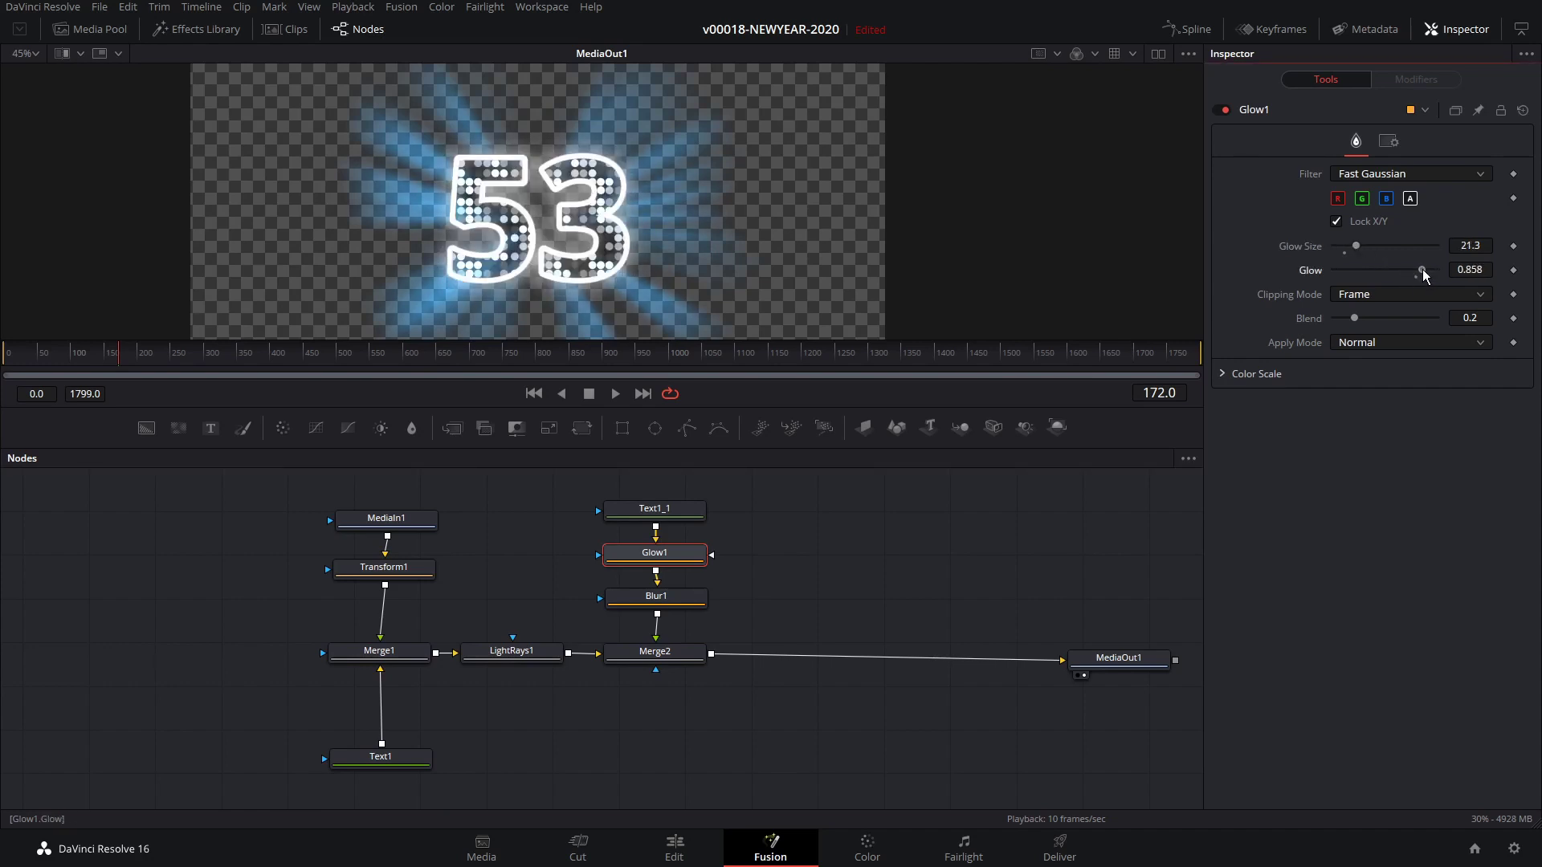
Step: Set Blur1 size to 1.6, then toggle Text1_1 off and on to compare
left_click(656, 596)
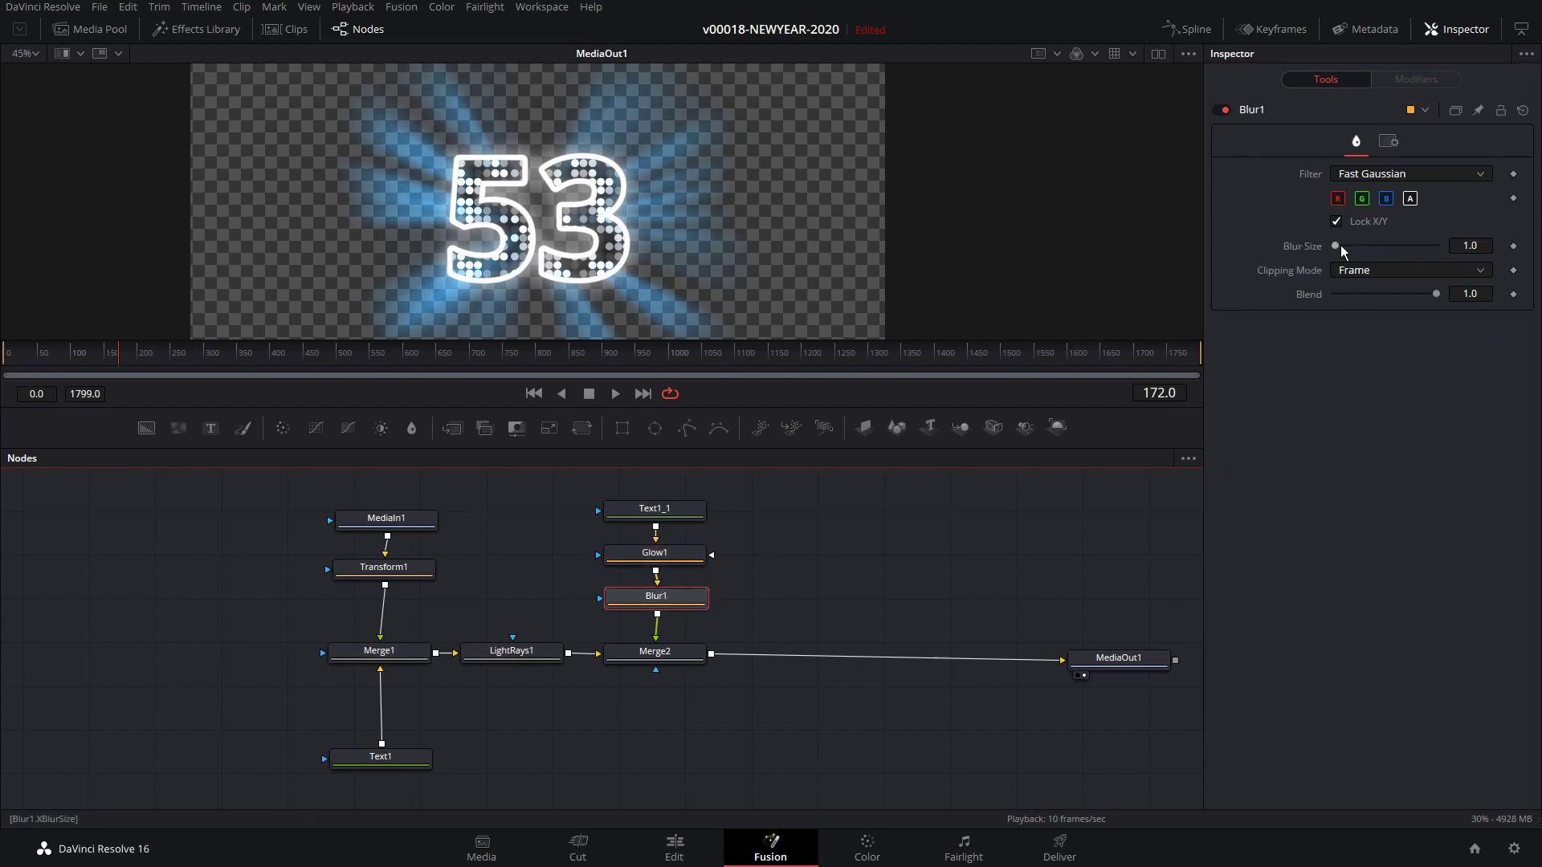
mouse_move(1339, 250)
left_mouse_down()
mouse_move(1356, 248)
mouse_move(1339, 252)
left_mouse_up()
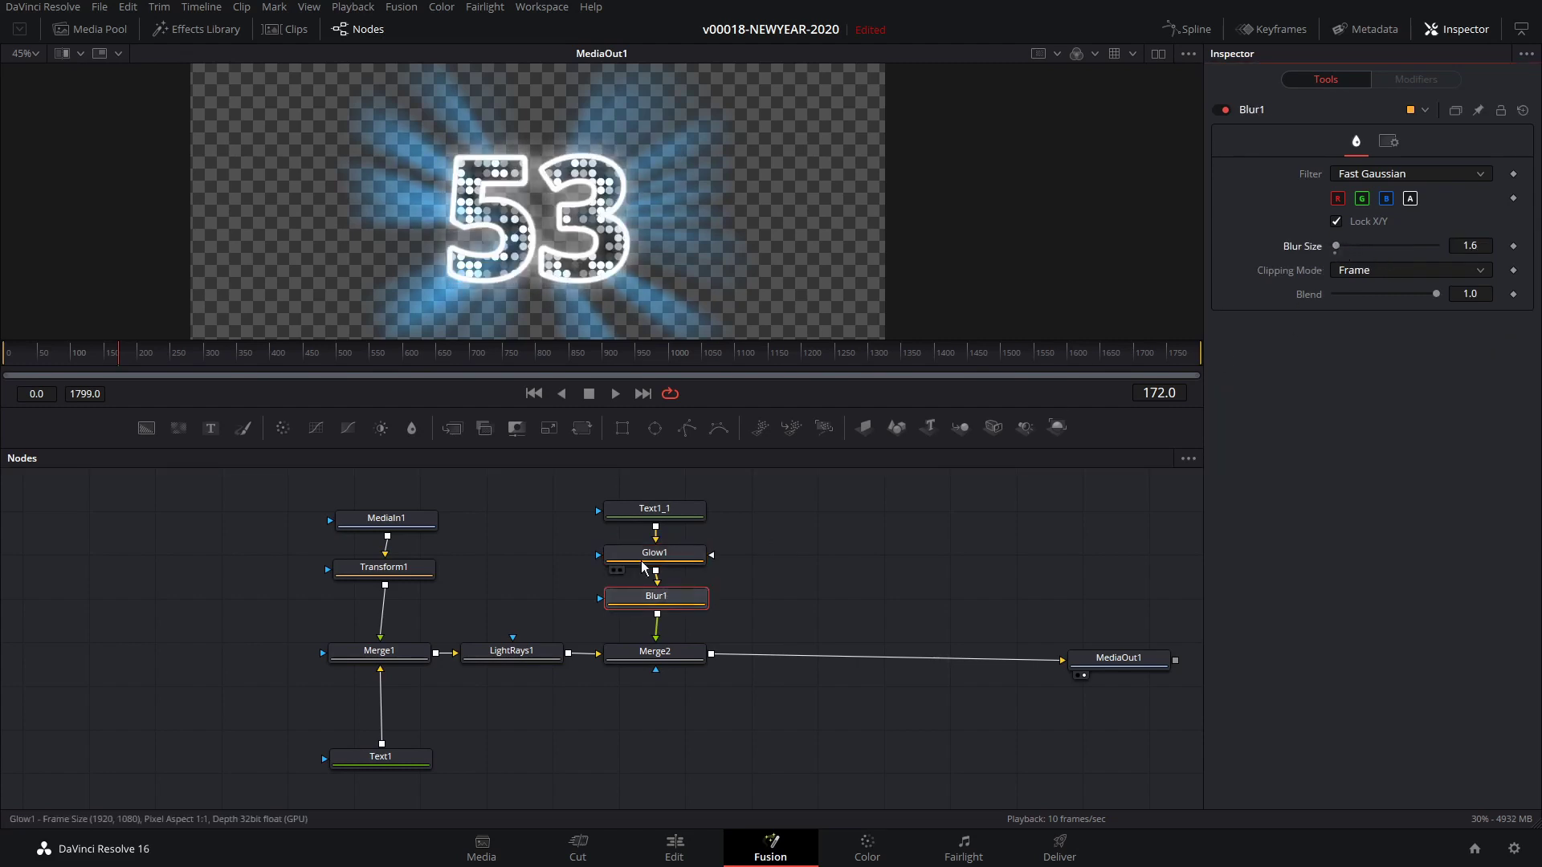
left_click(640, 515)
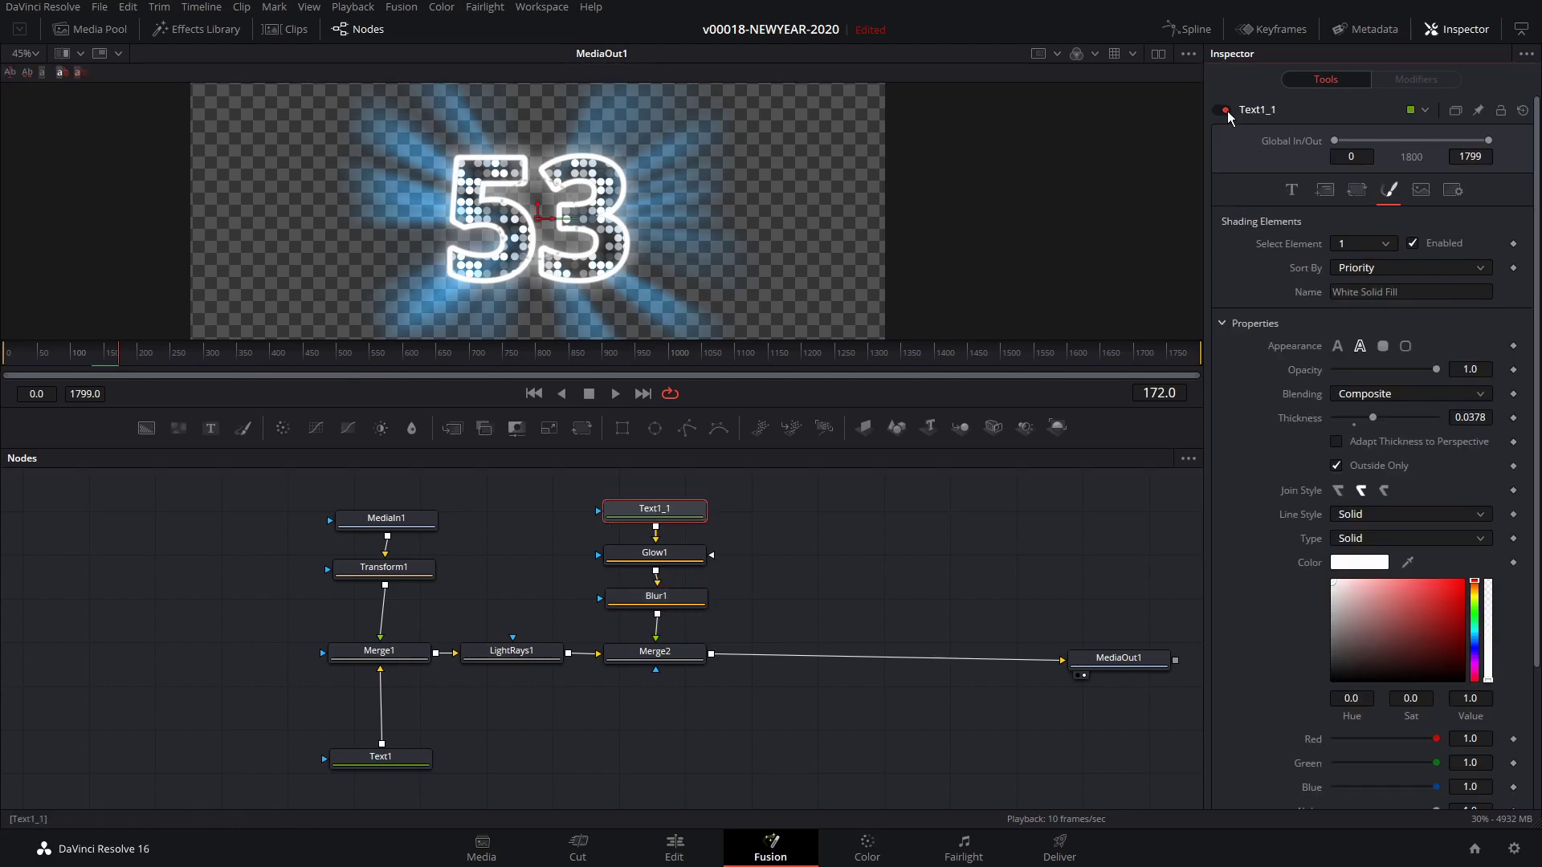
left_click(1218, 111)
left_click(1218, 110)
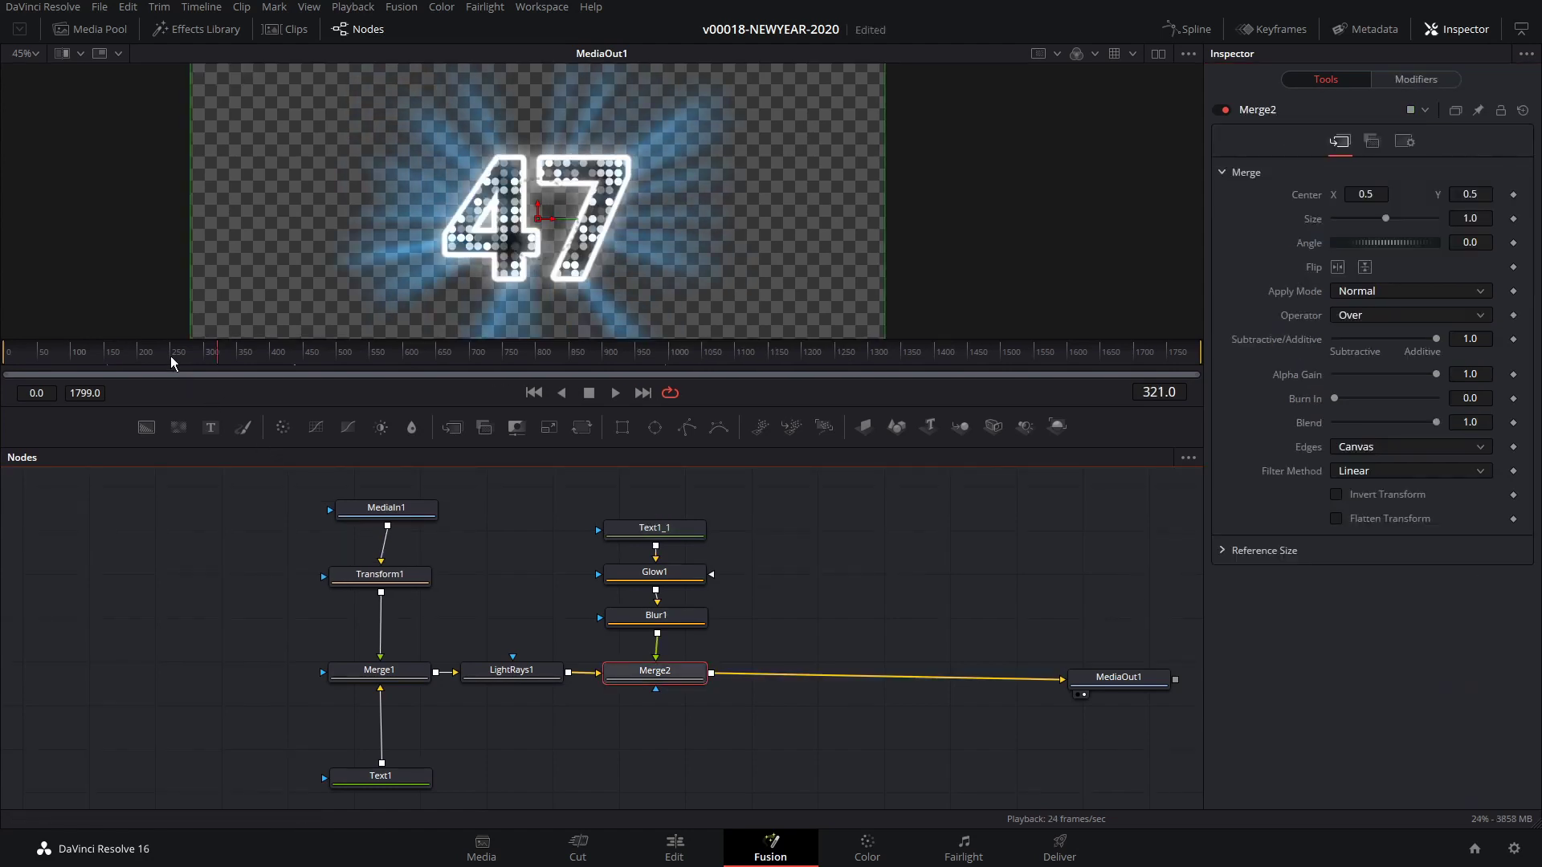
Step: Preview the glow, then insert Merge3 between Transform1 and Merge1
left_click(133, 354)
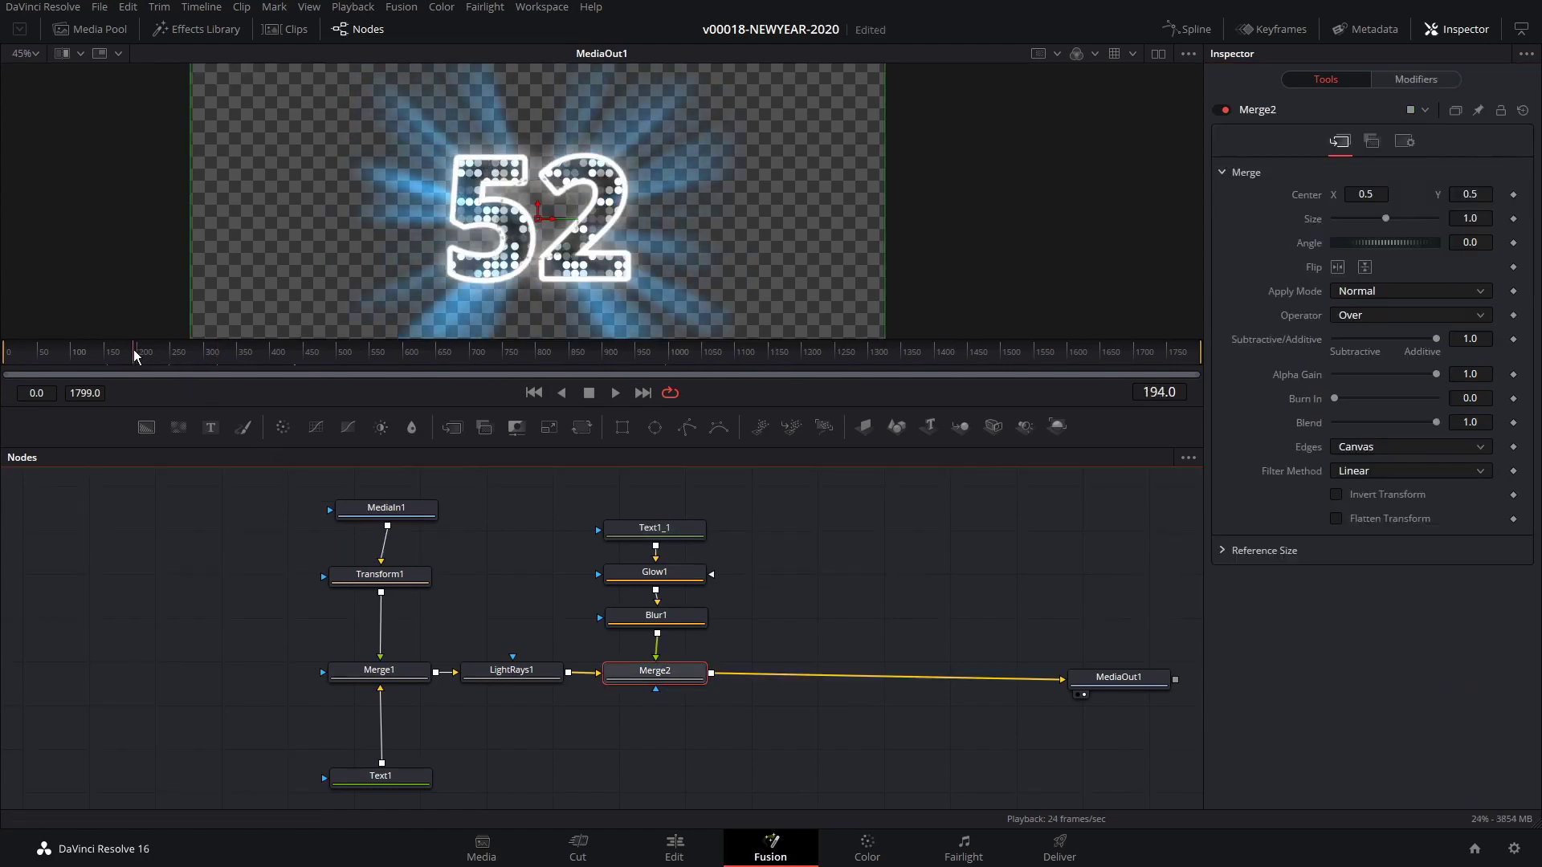
key("space")
key("space")
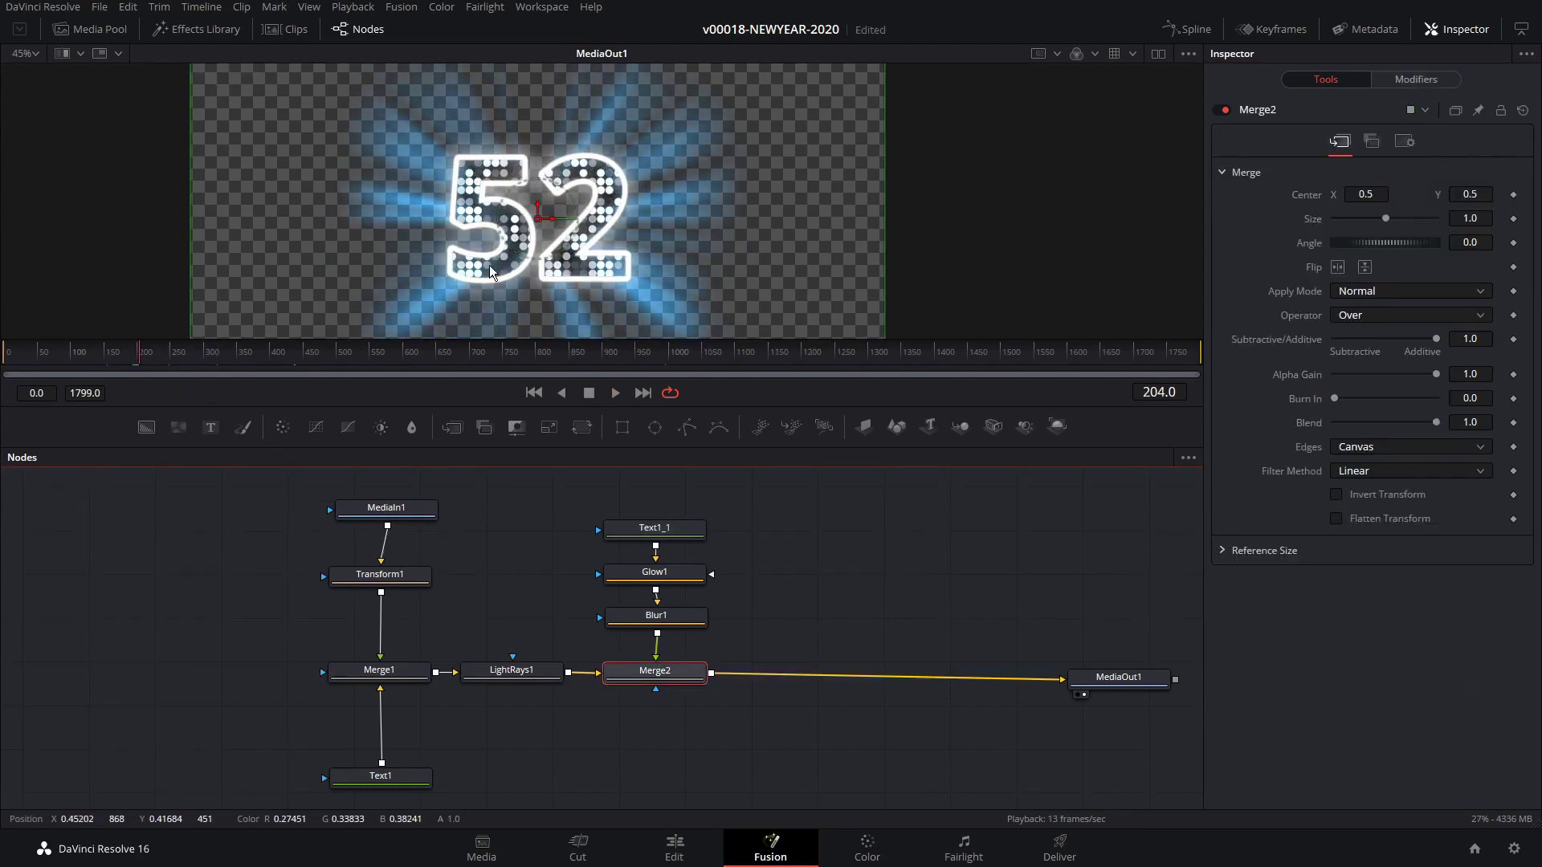
left_click(386, 512)
left_click(383, 582)
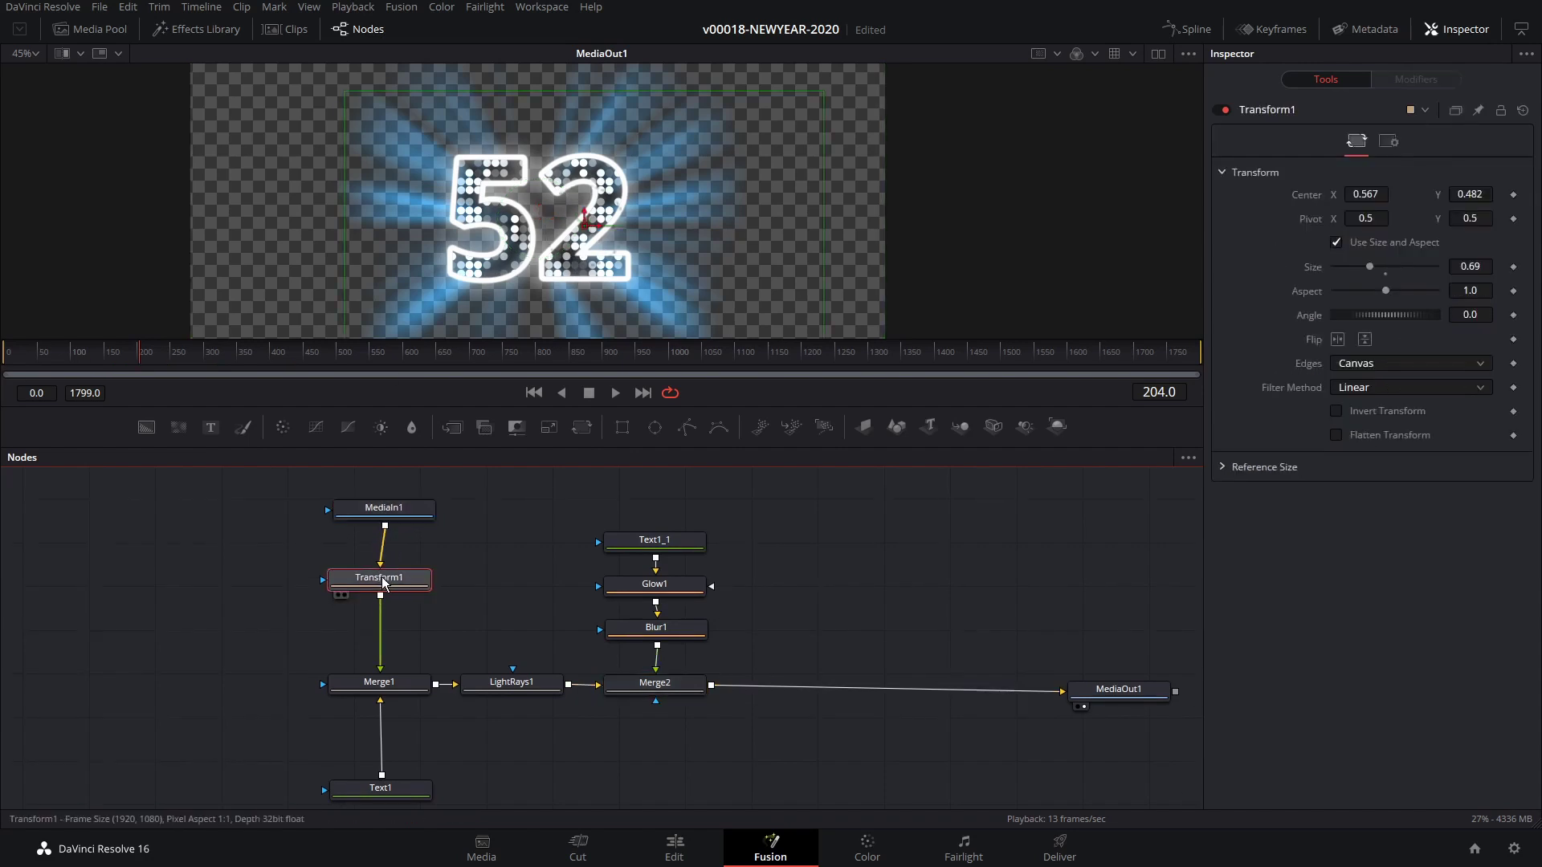
left_click(453, 428)
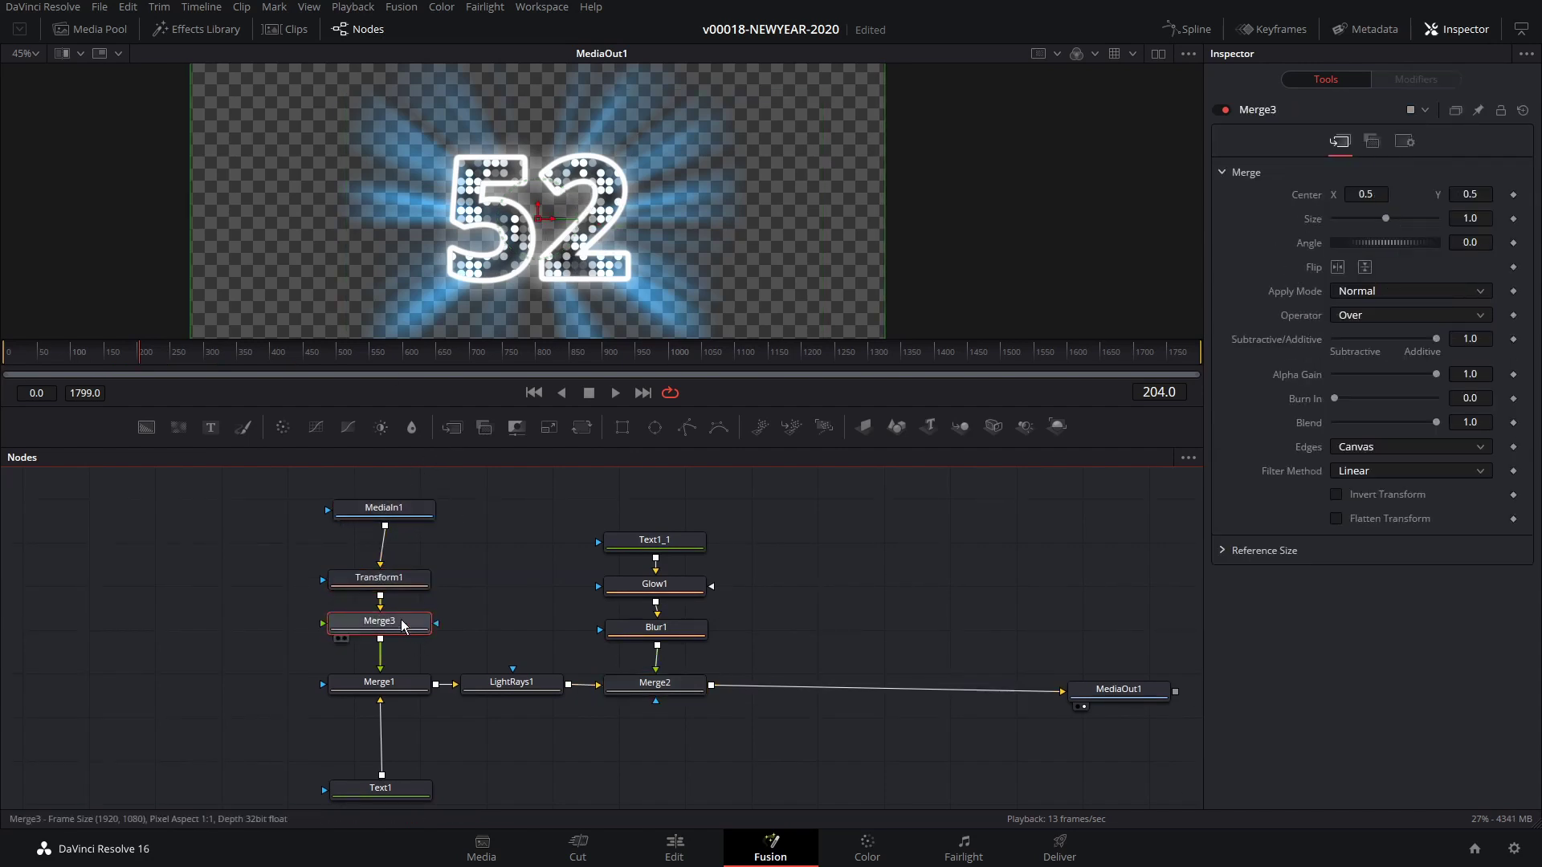
left_click_drag(404, 626, 394, 636)
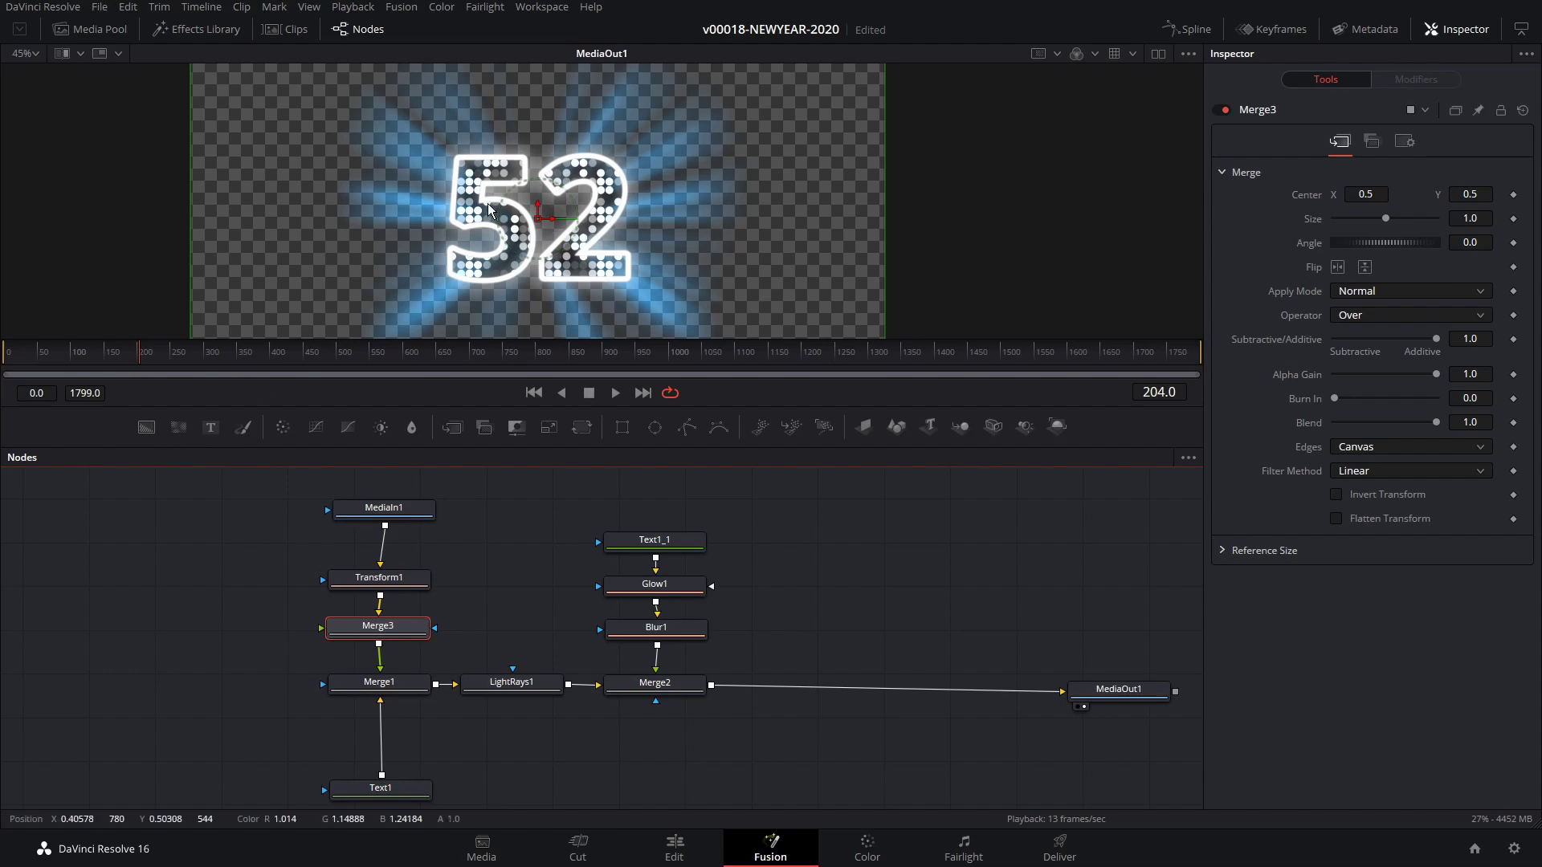
Step: Add a Background1 node into Merge3 and colour it bright yellow
left_click(175, 474)
scroll(175, 474, "down", 1)
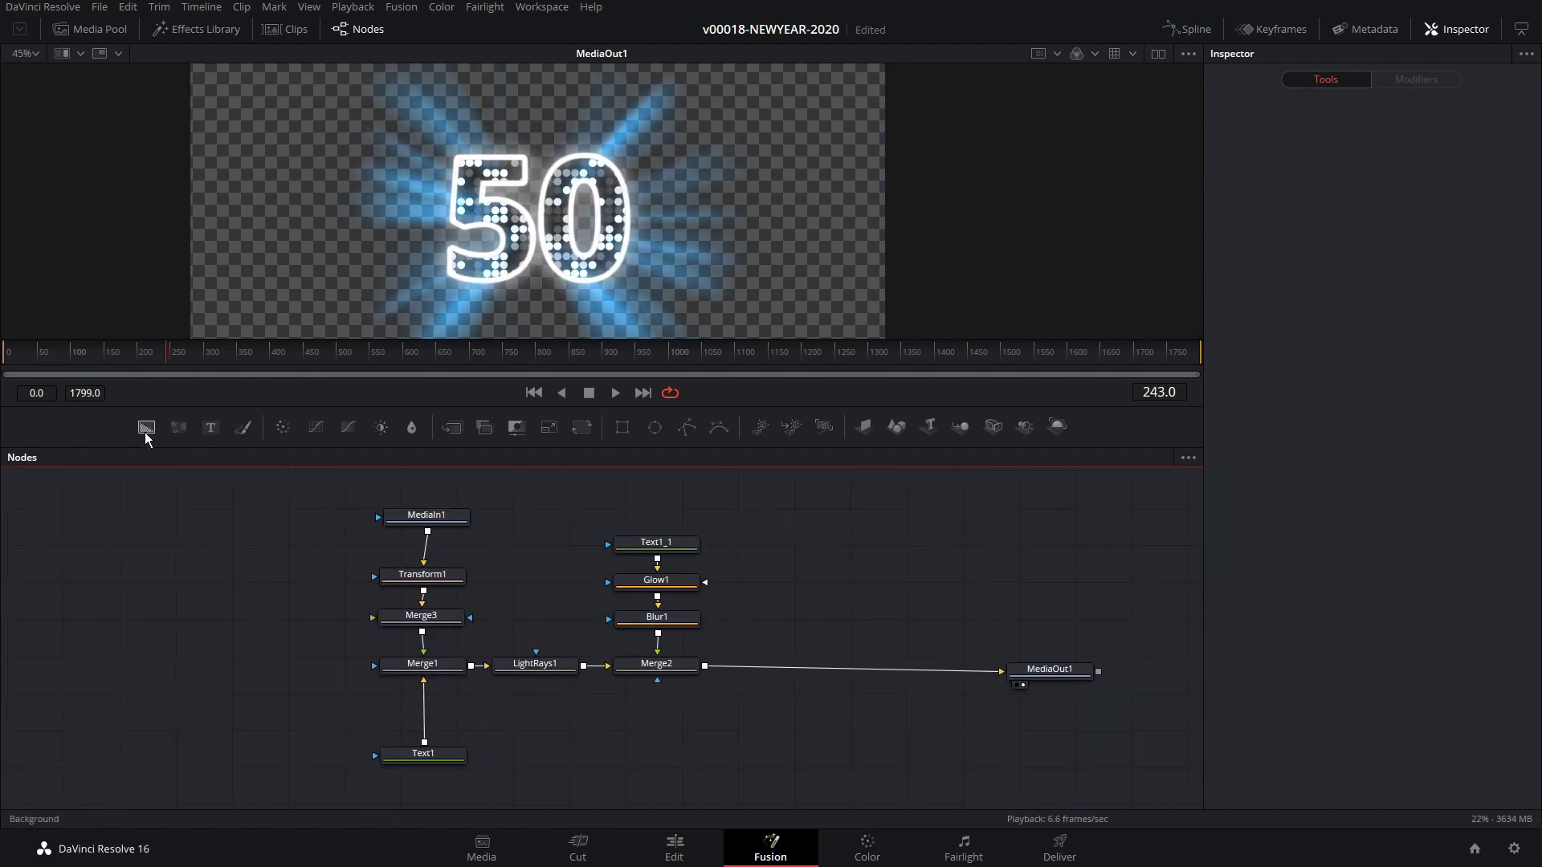
left_click_drag(147, 426, 403, 628)
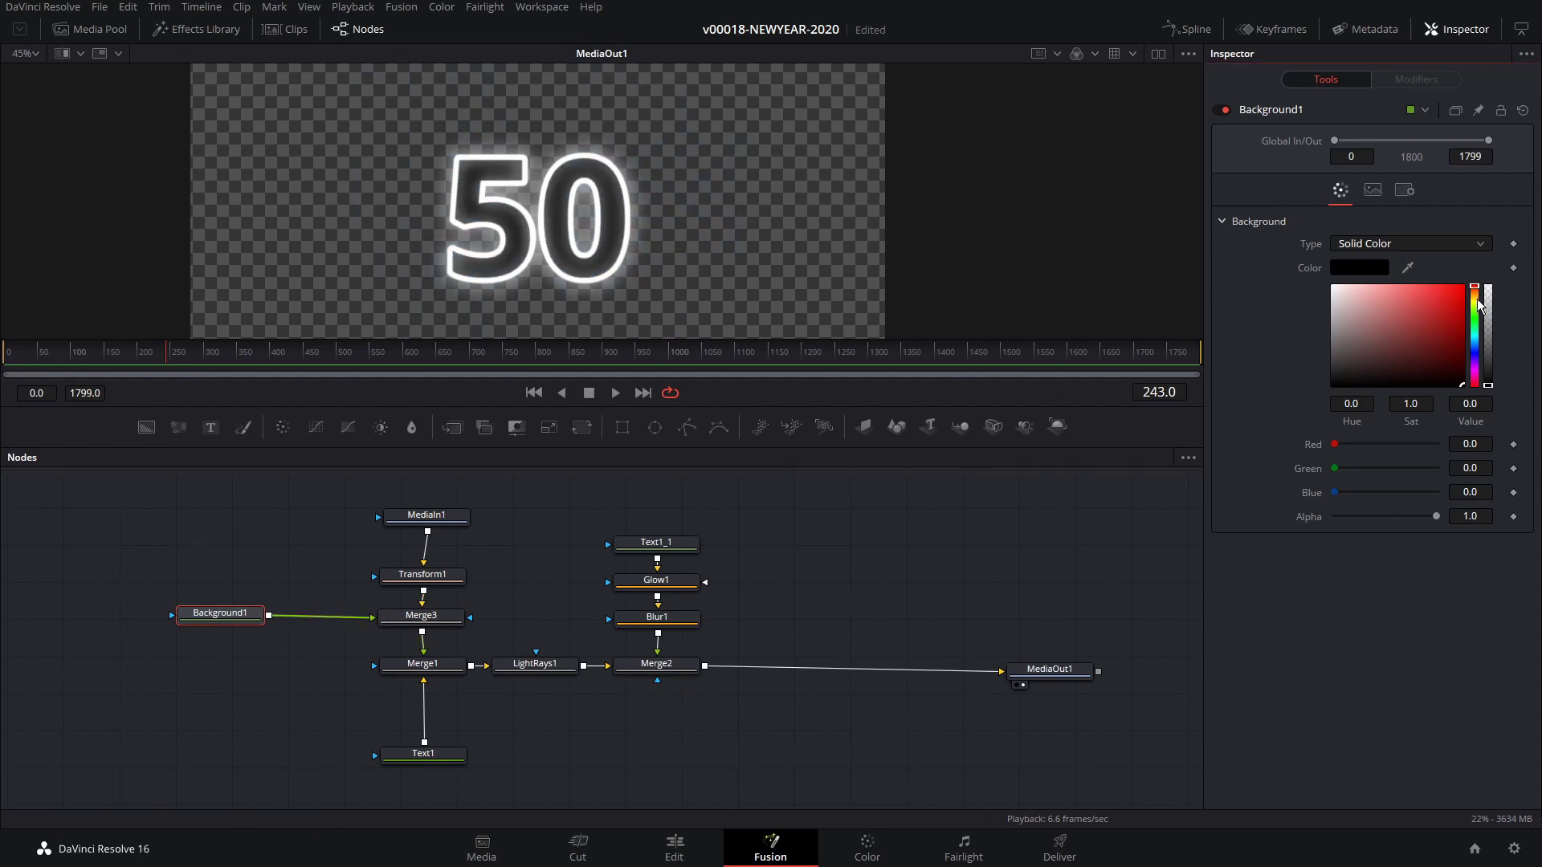
left_click(1475, 299)
left_click(1461, 296)
left_click(1458, 289)
Step: Set Merge3's Apply Mode to Overlay, preview playback, and move Background1 left
left_click(408, 623)
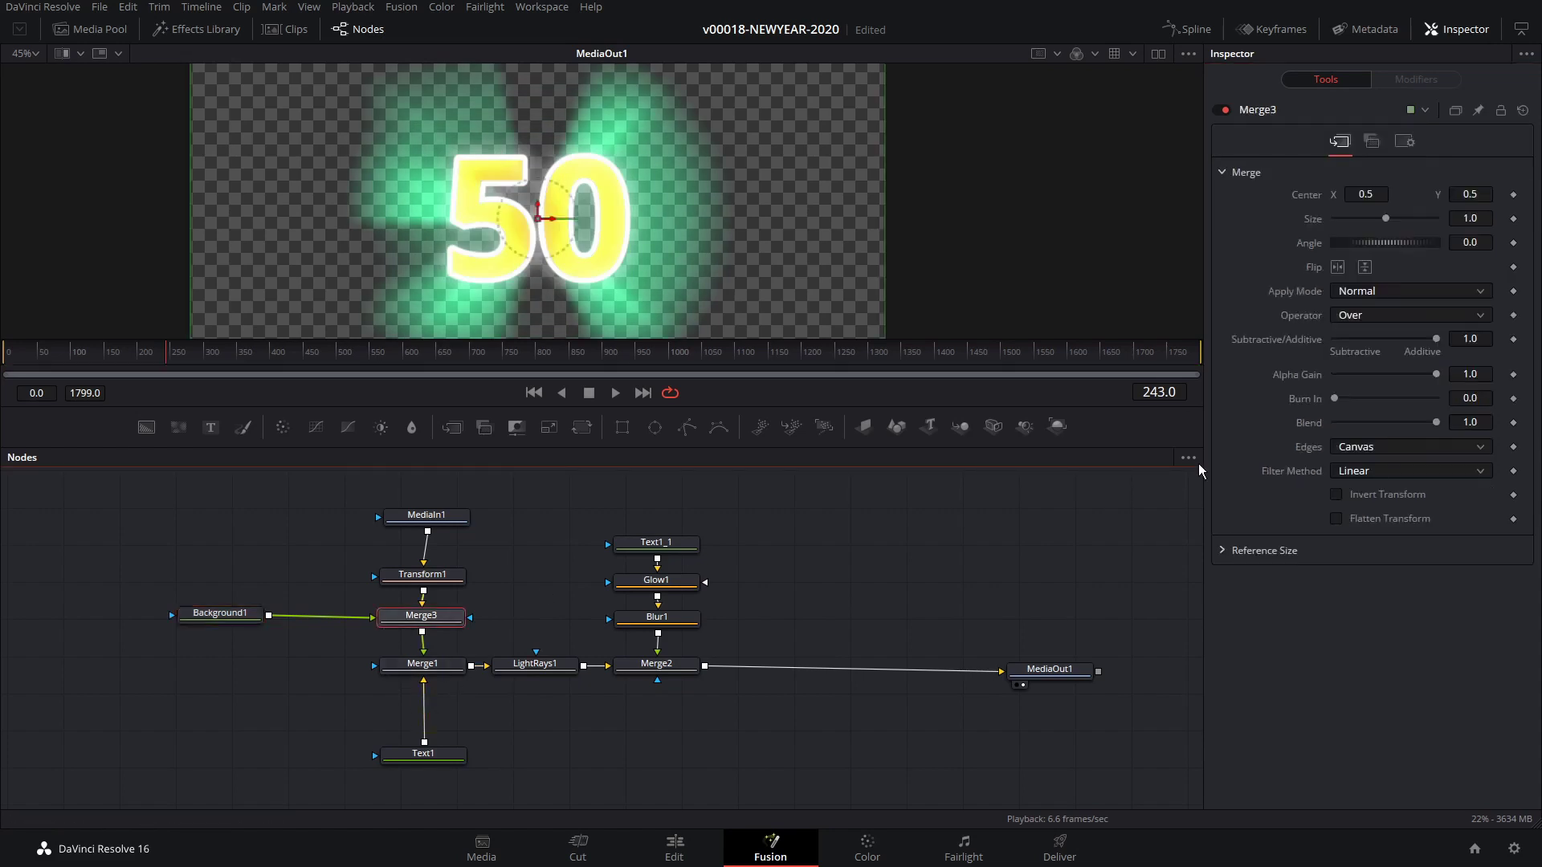
left_click(1389, 294)
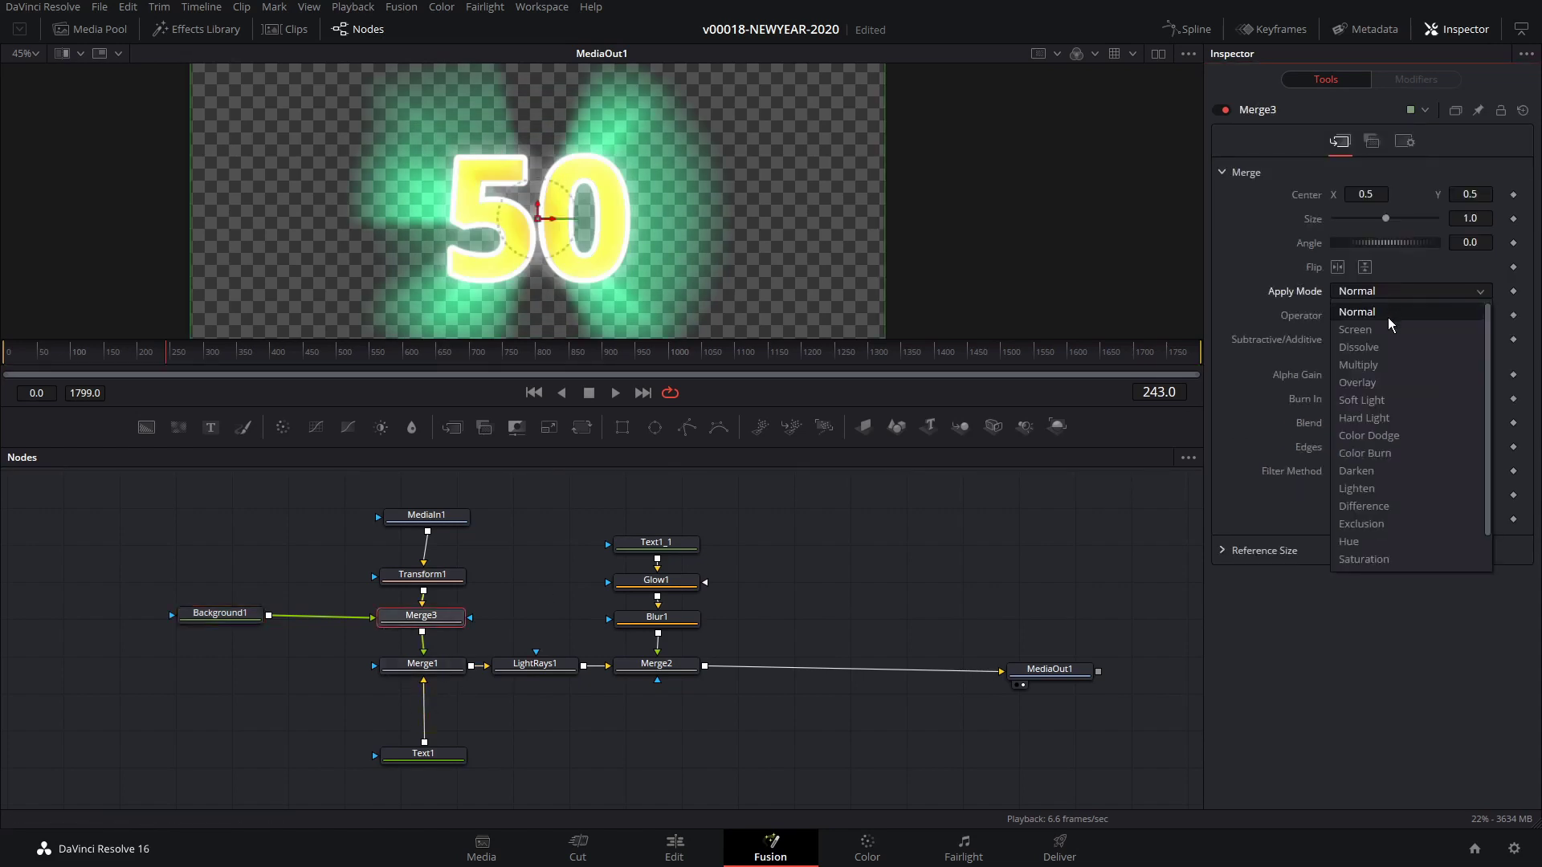
left_click(1383, 383)
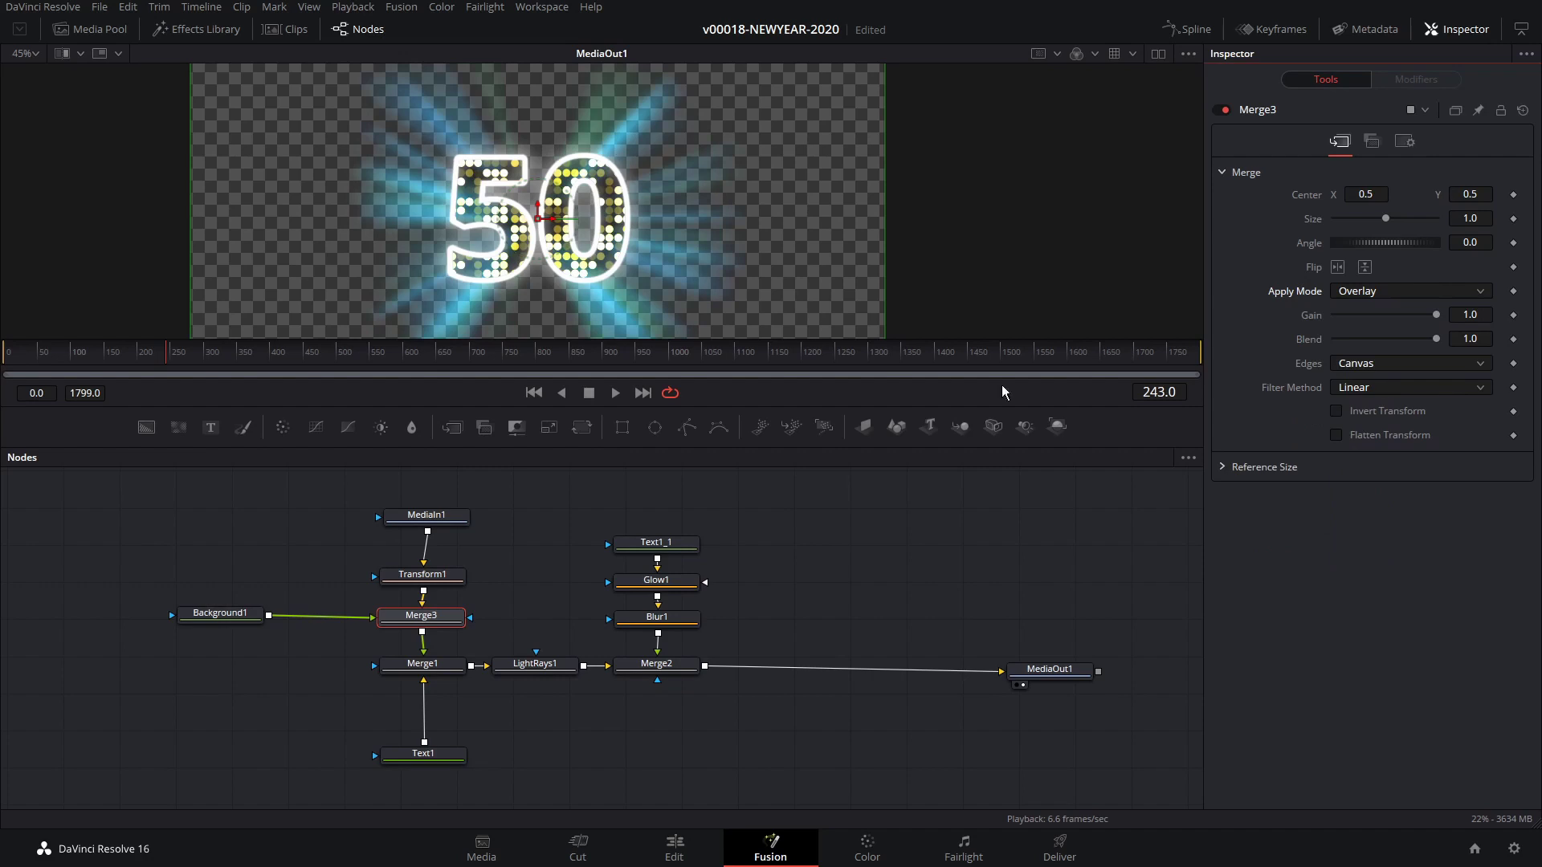
left_click(92, 356)
key("space")
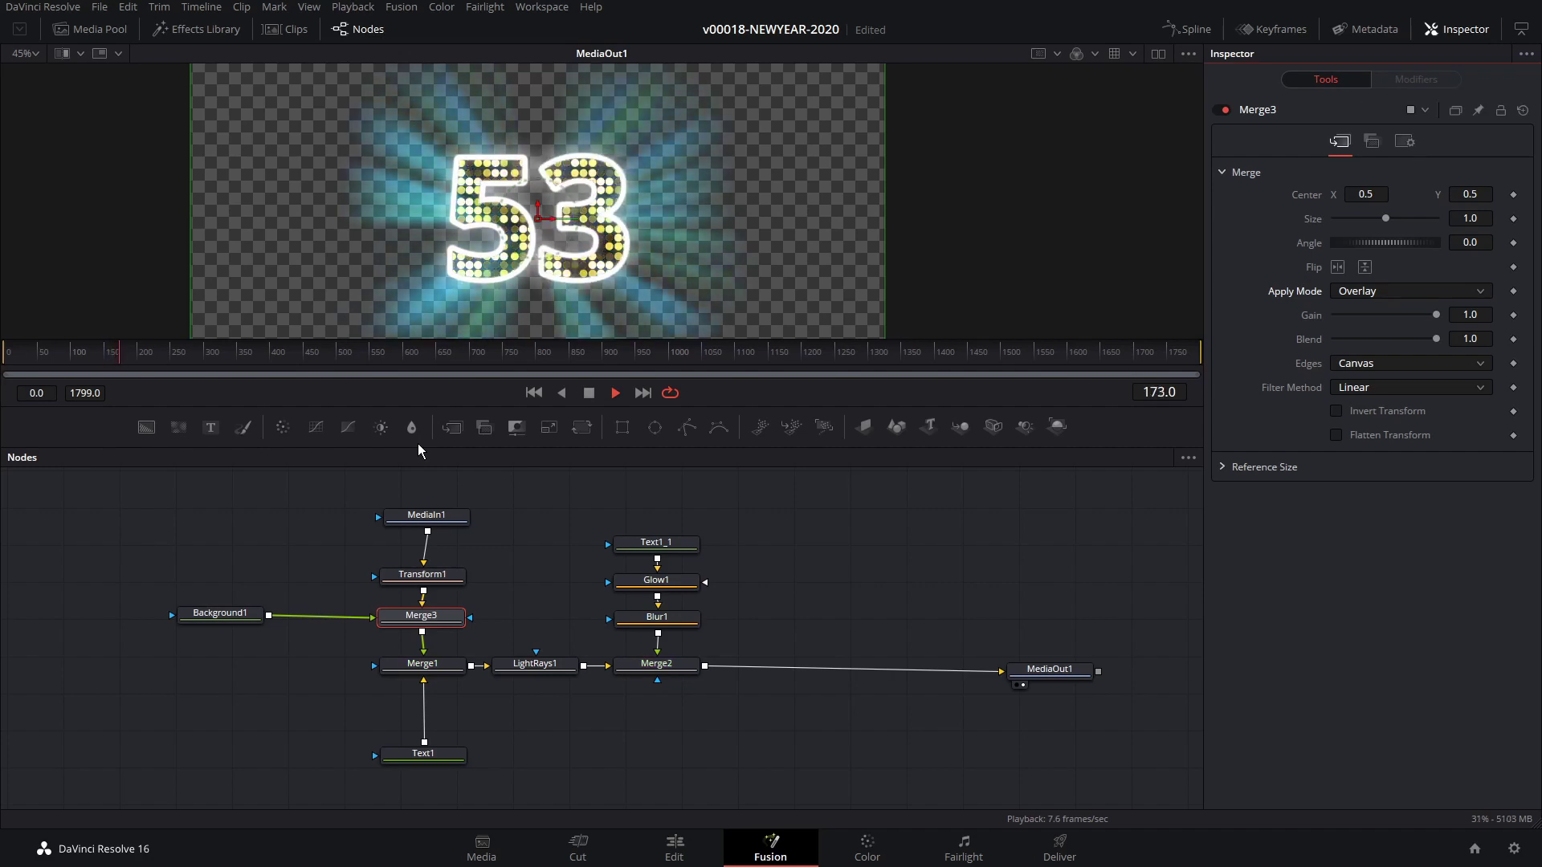
key("space")
left_click_drag(230, 621, 134, 612)
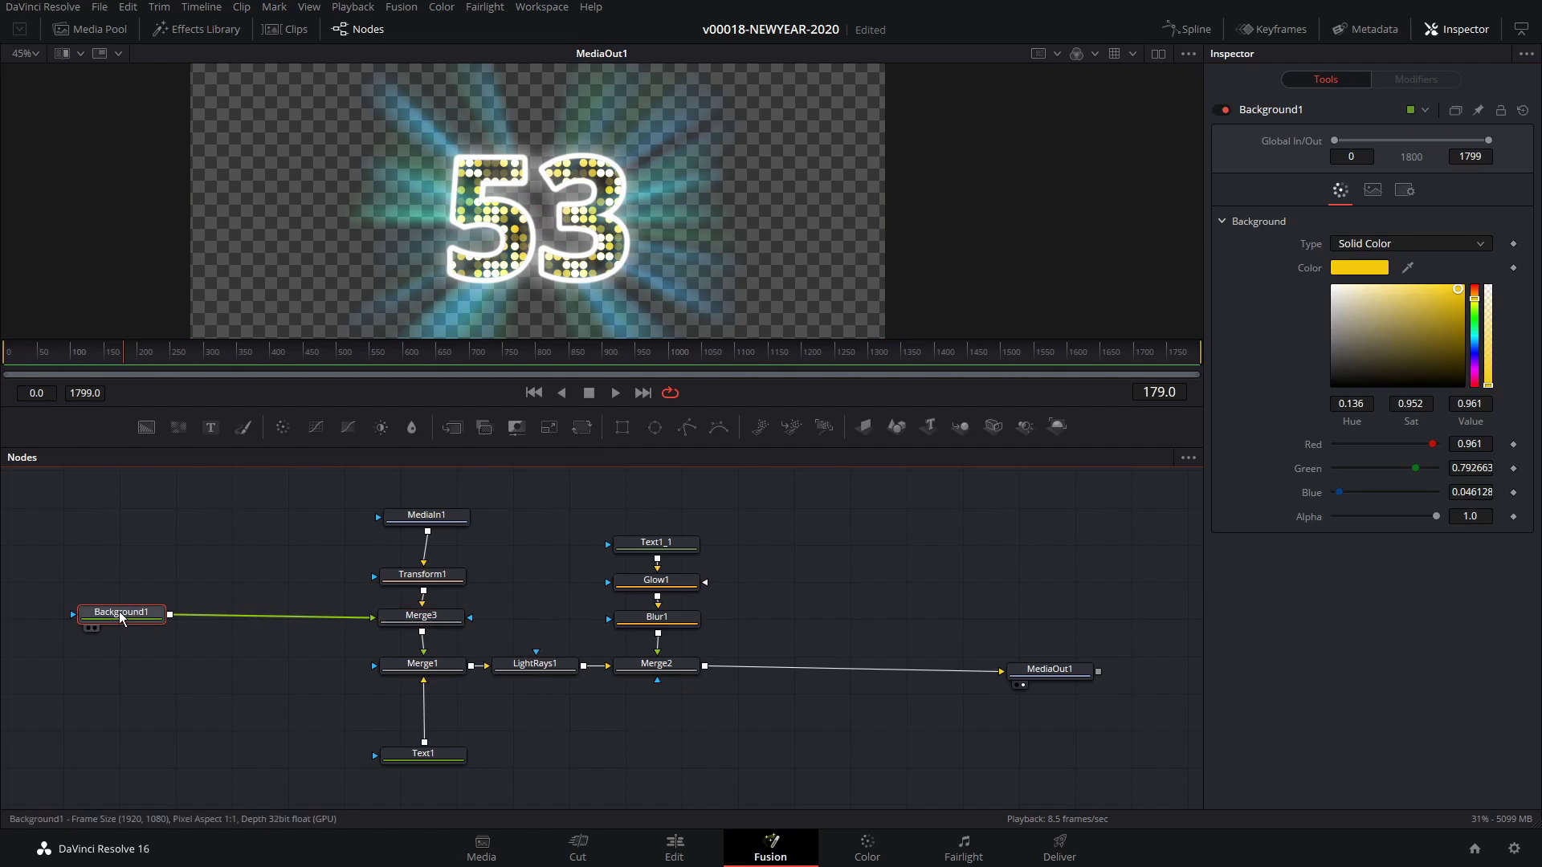
Step: Add a Color Corrector after Background1 and keyframe Hue at -1 on frame 0
left_click(285, 428)
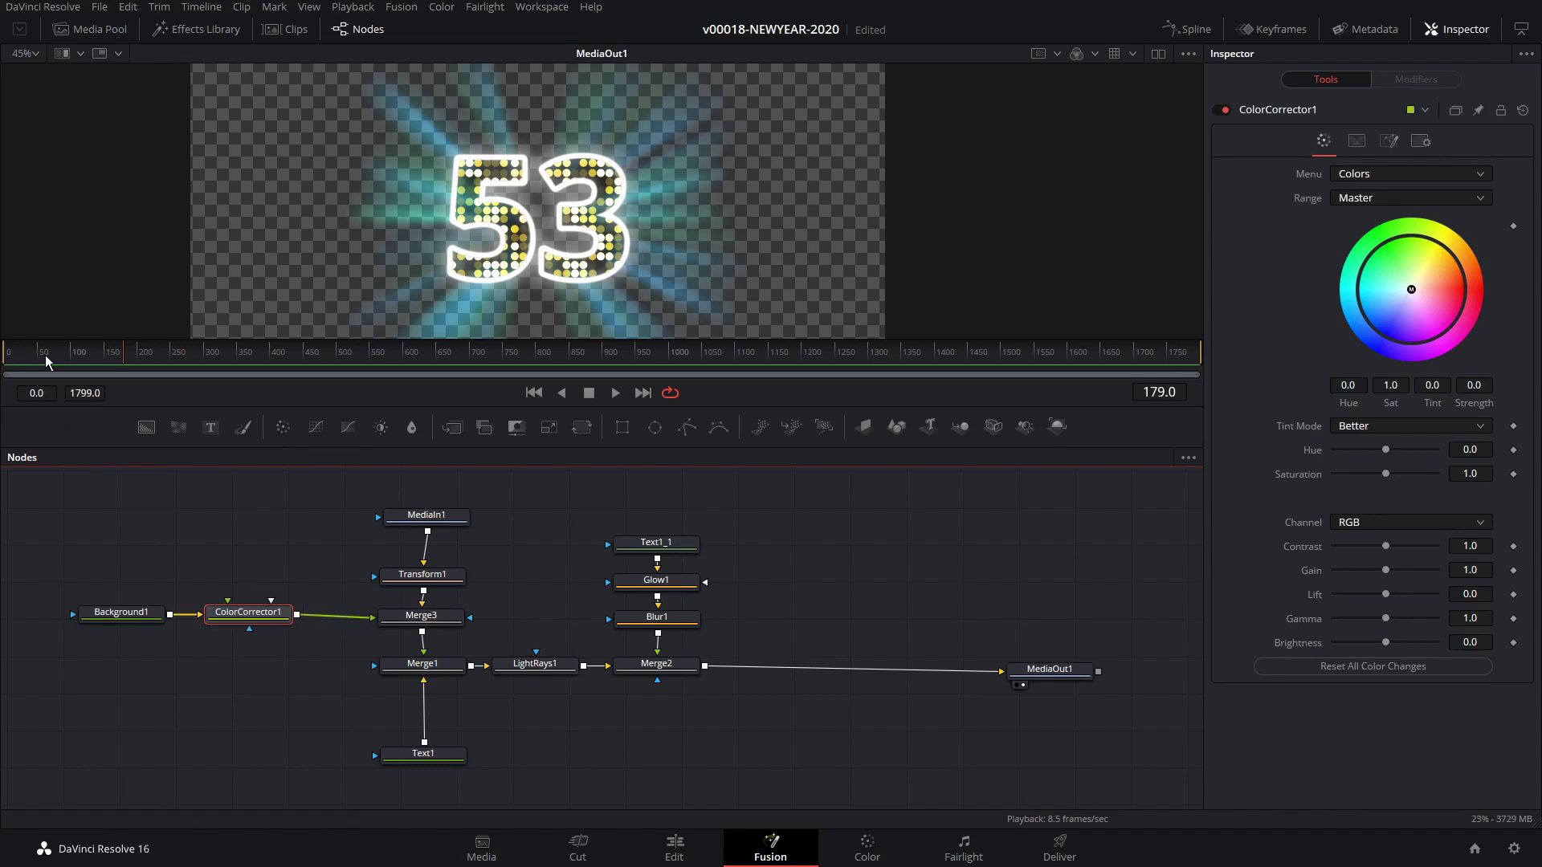
left_click_drag(46, 361, 6, 354)
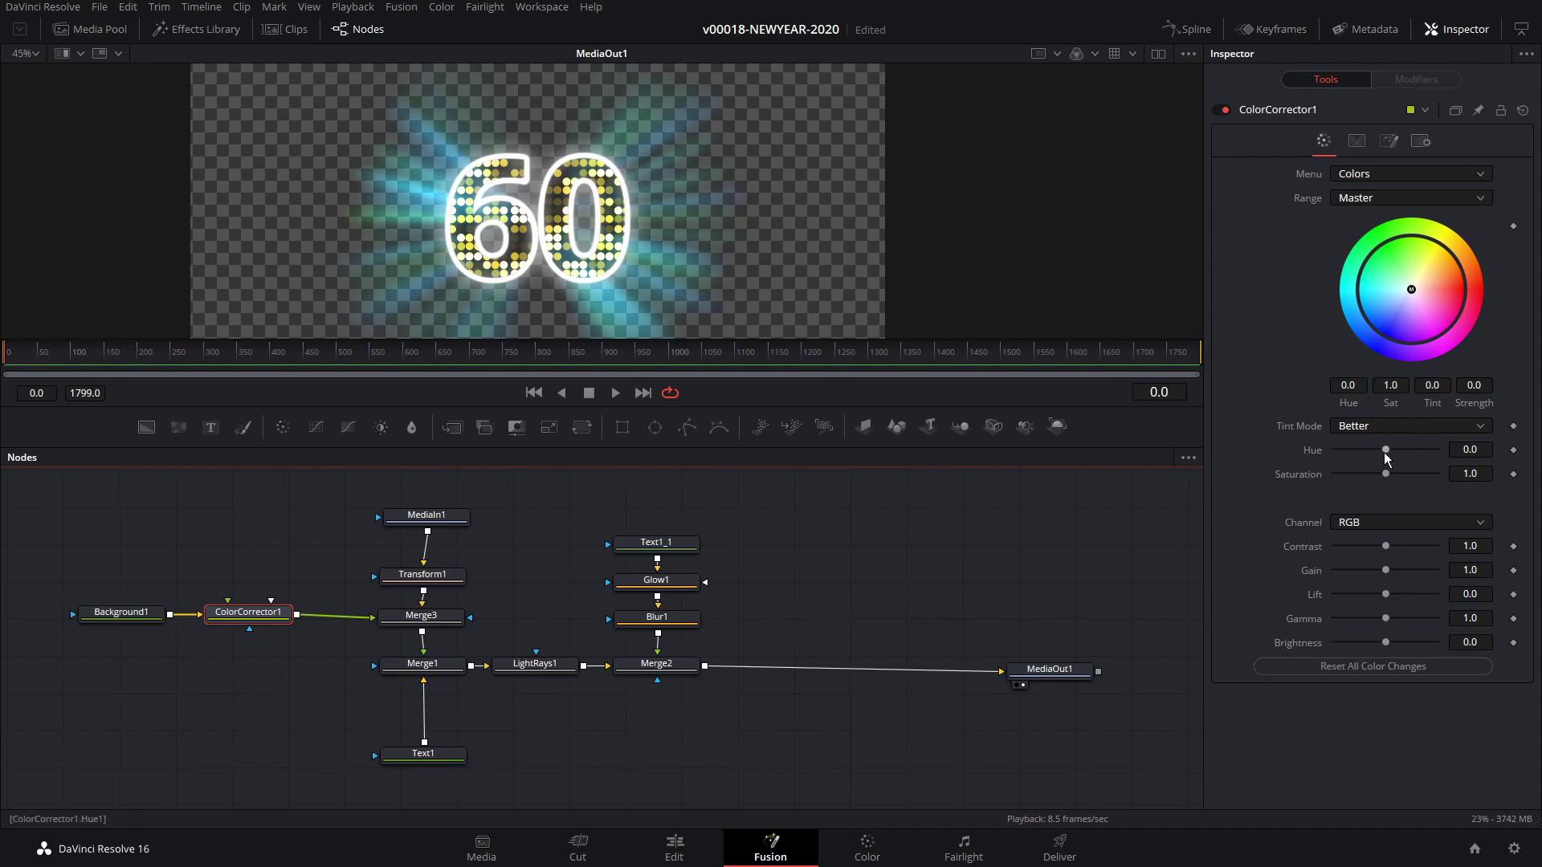
left_click_drag(1385, 450, 1333, 452)
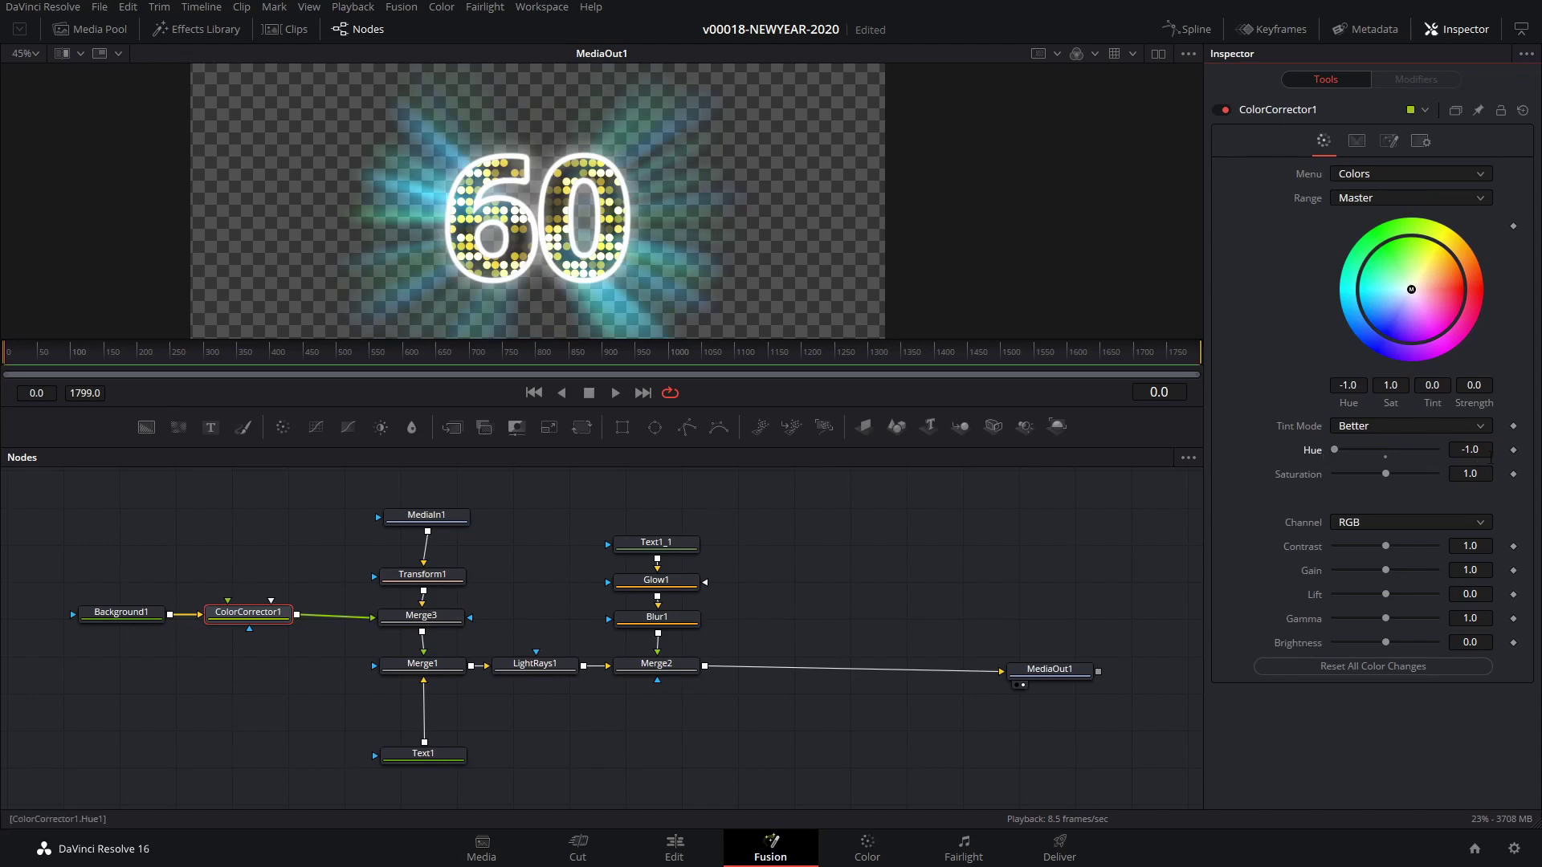
left_click(1514, 451)
Step: Set Hue to 1.0 at frame 50 and replay to preview the colour cycling
left_click(39, 359)
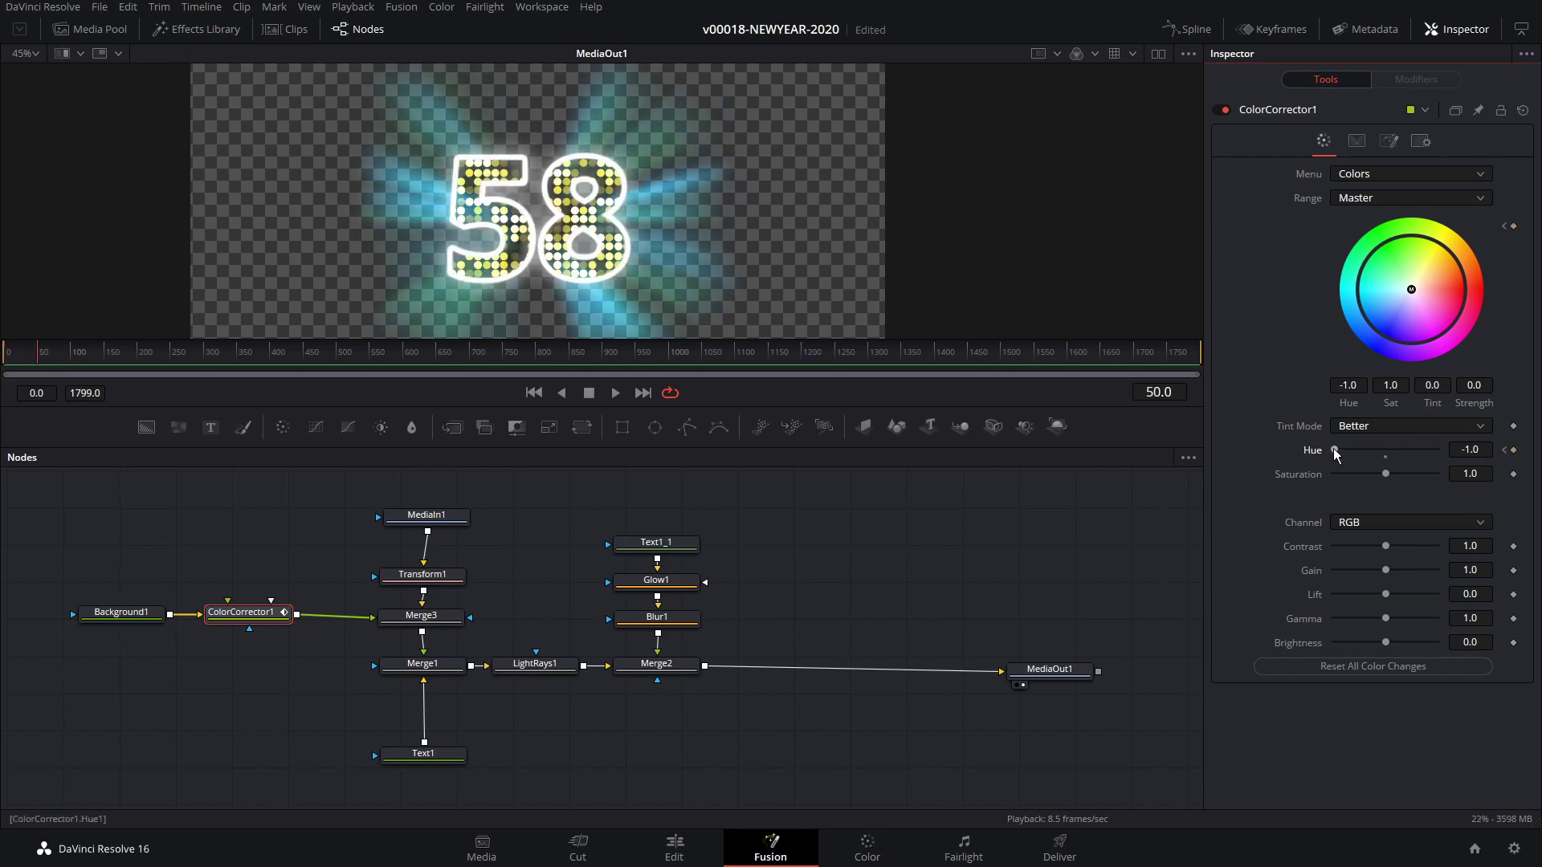
left_click_drag(1334, 449, 1444, 451)
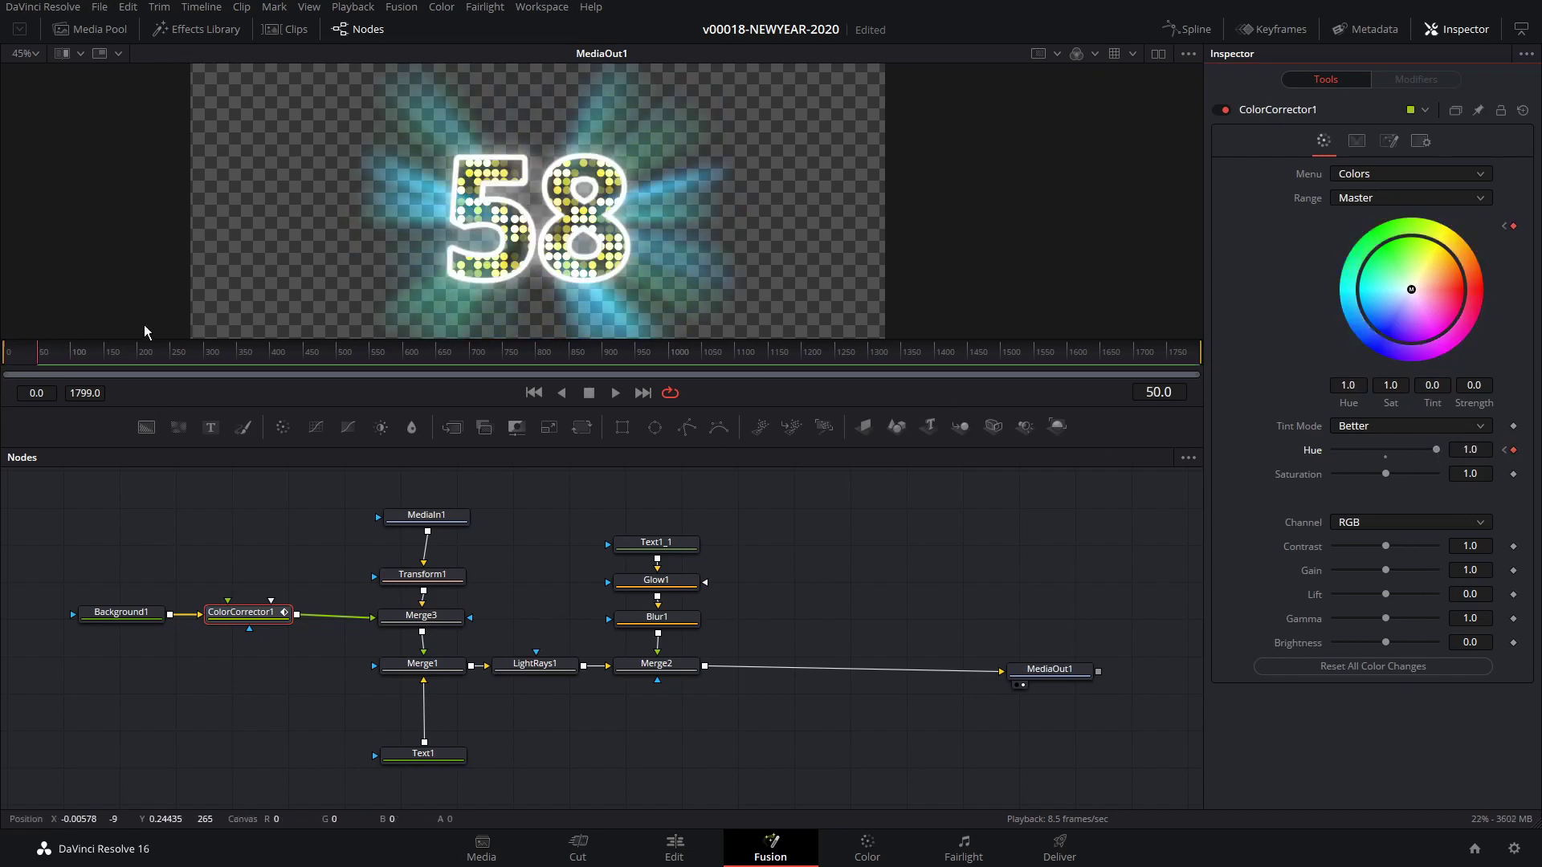
left_click(11, 353)
key("space")
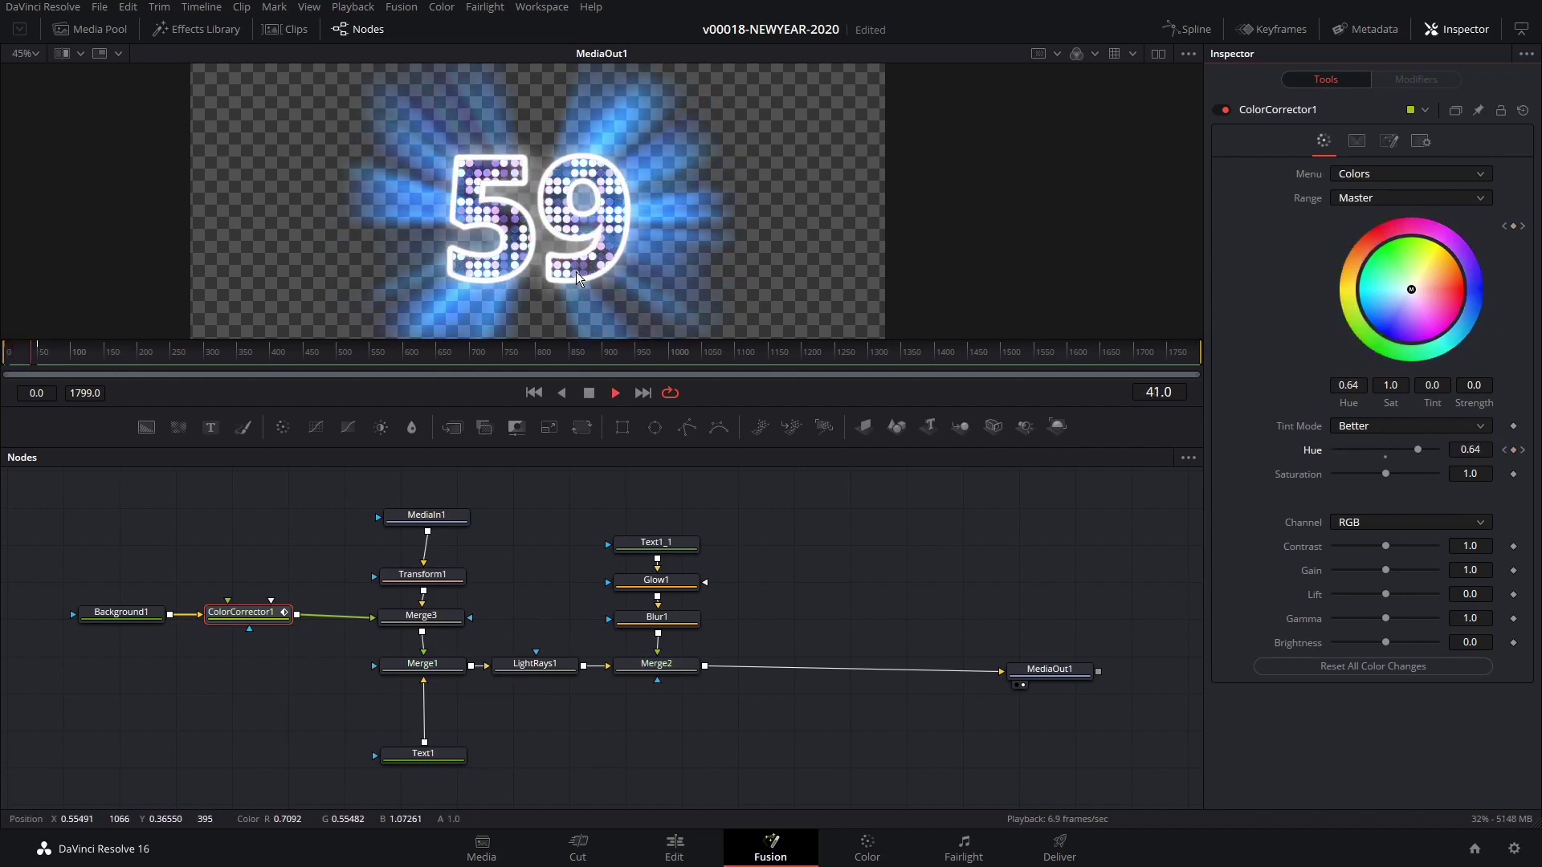
key("space")
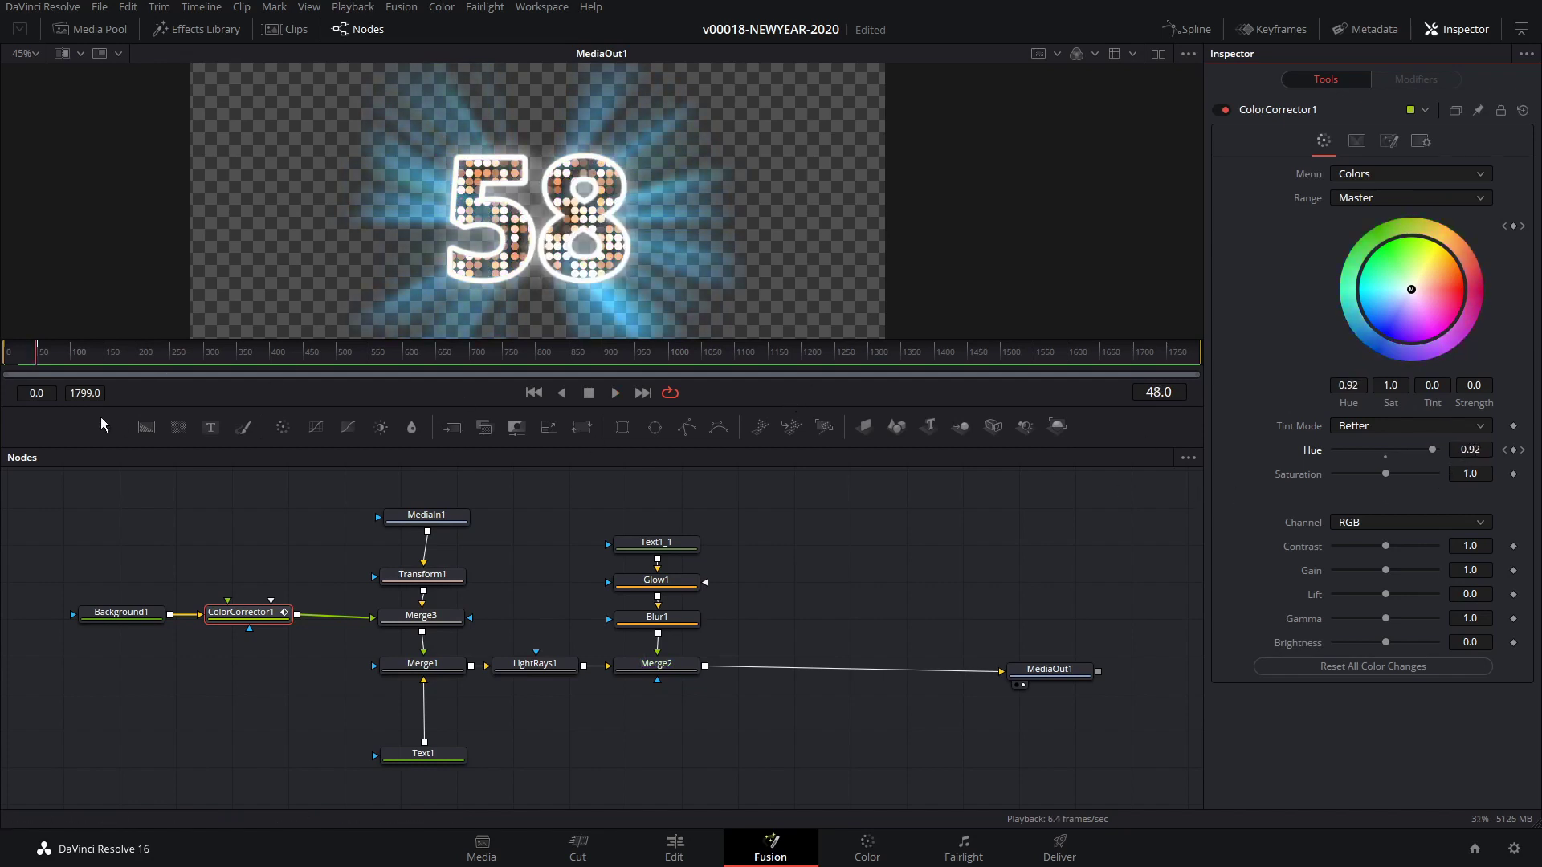
Step: Show ColorCorrector1's Hue curve in a widened Spline editor, fitted to view
left_click(1195, 29)
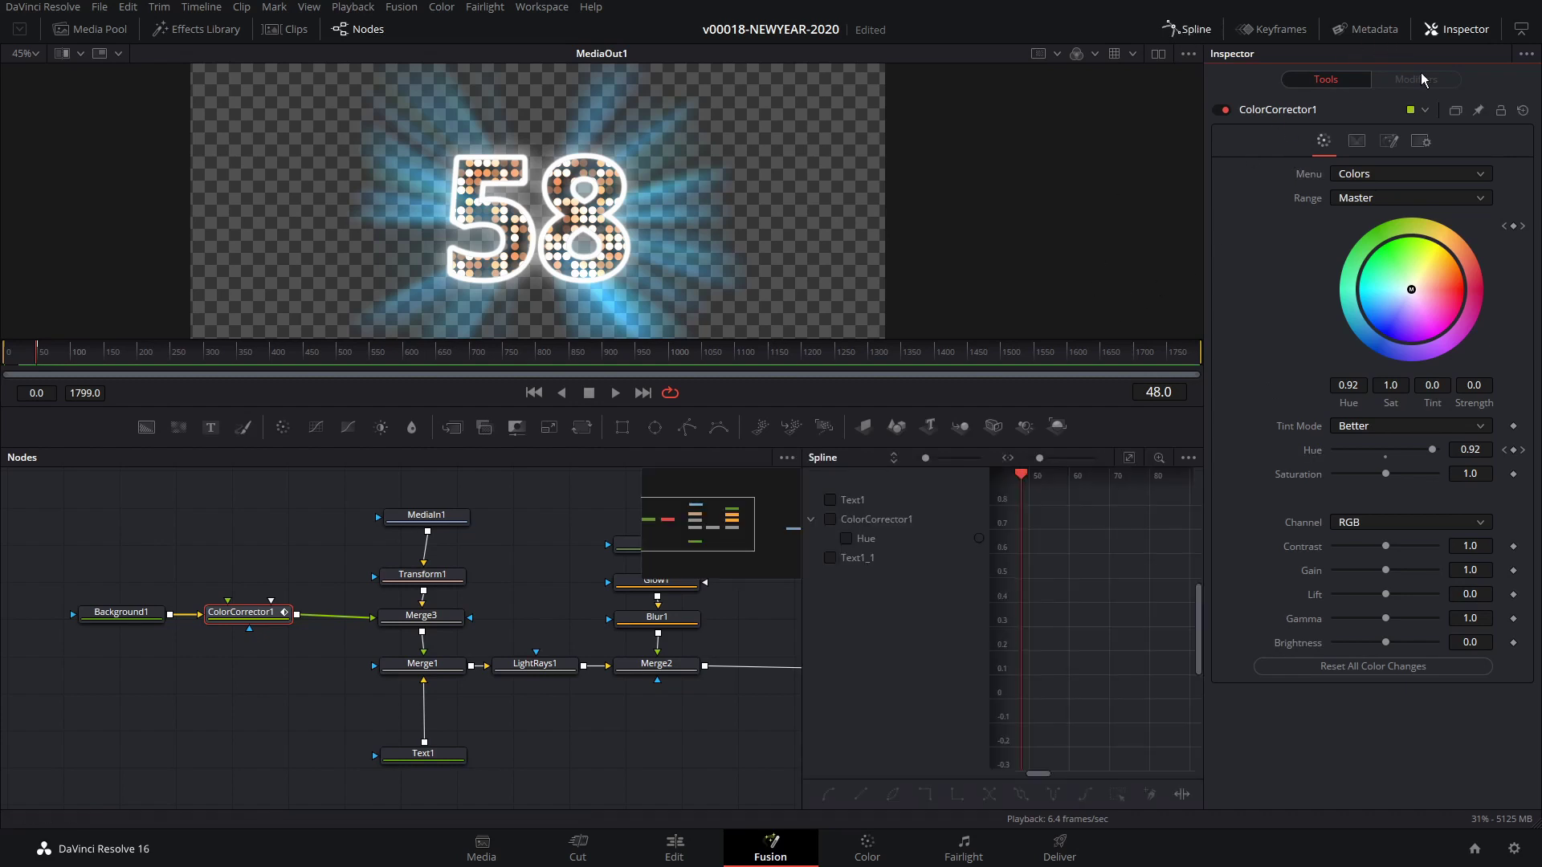
left_click(1520, 32)
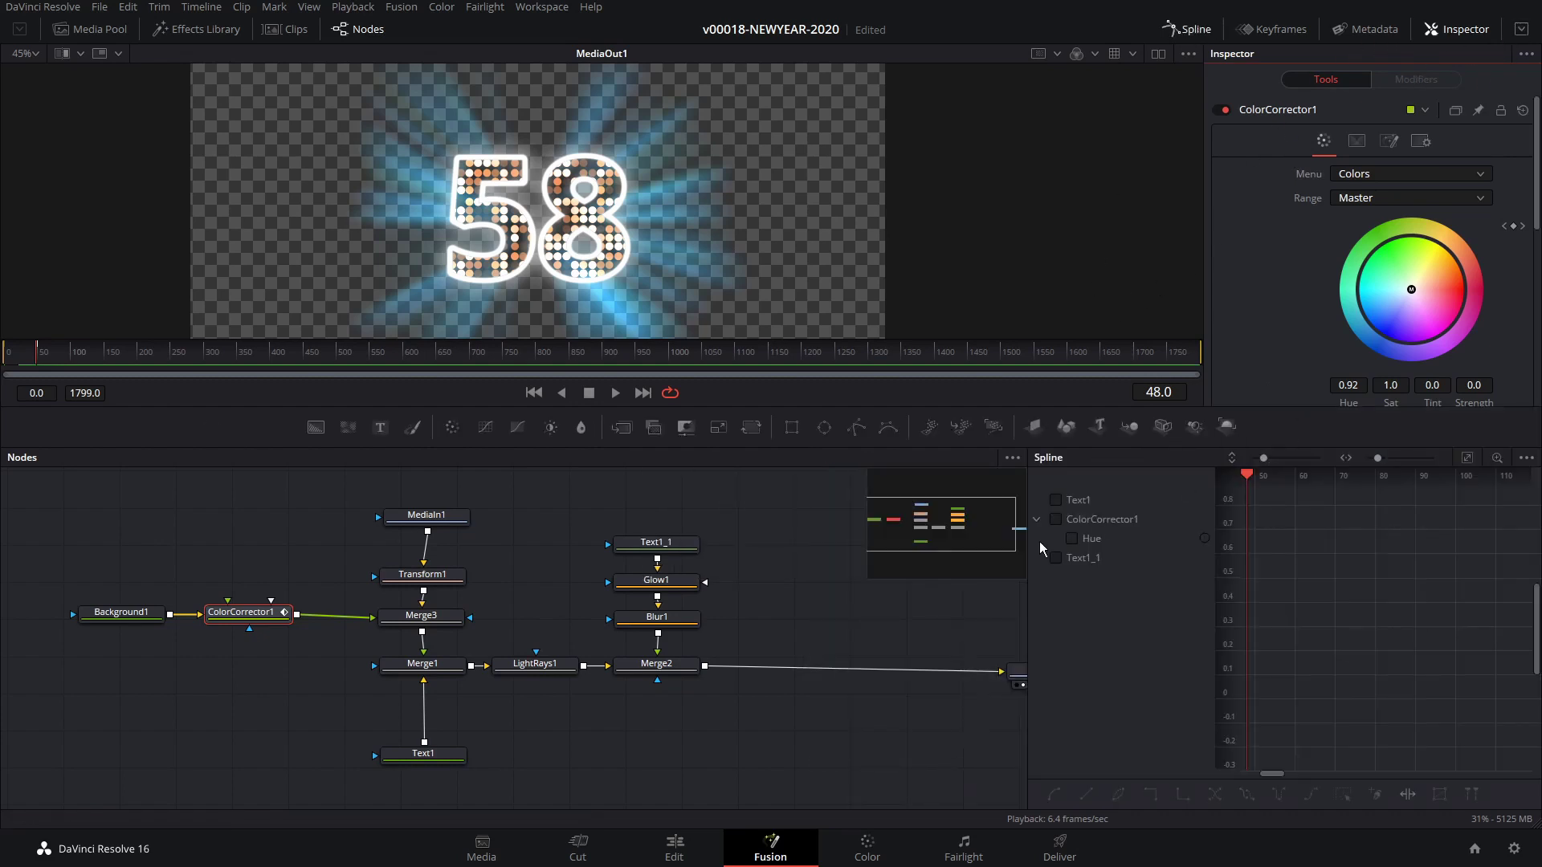
left_click_drag(1024, 588, 568, 596)
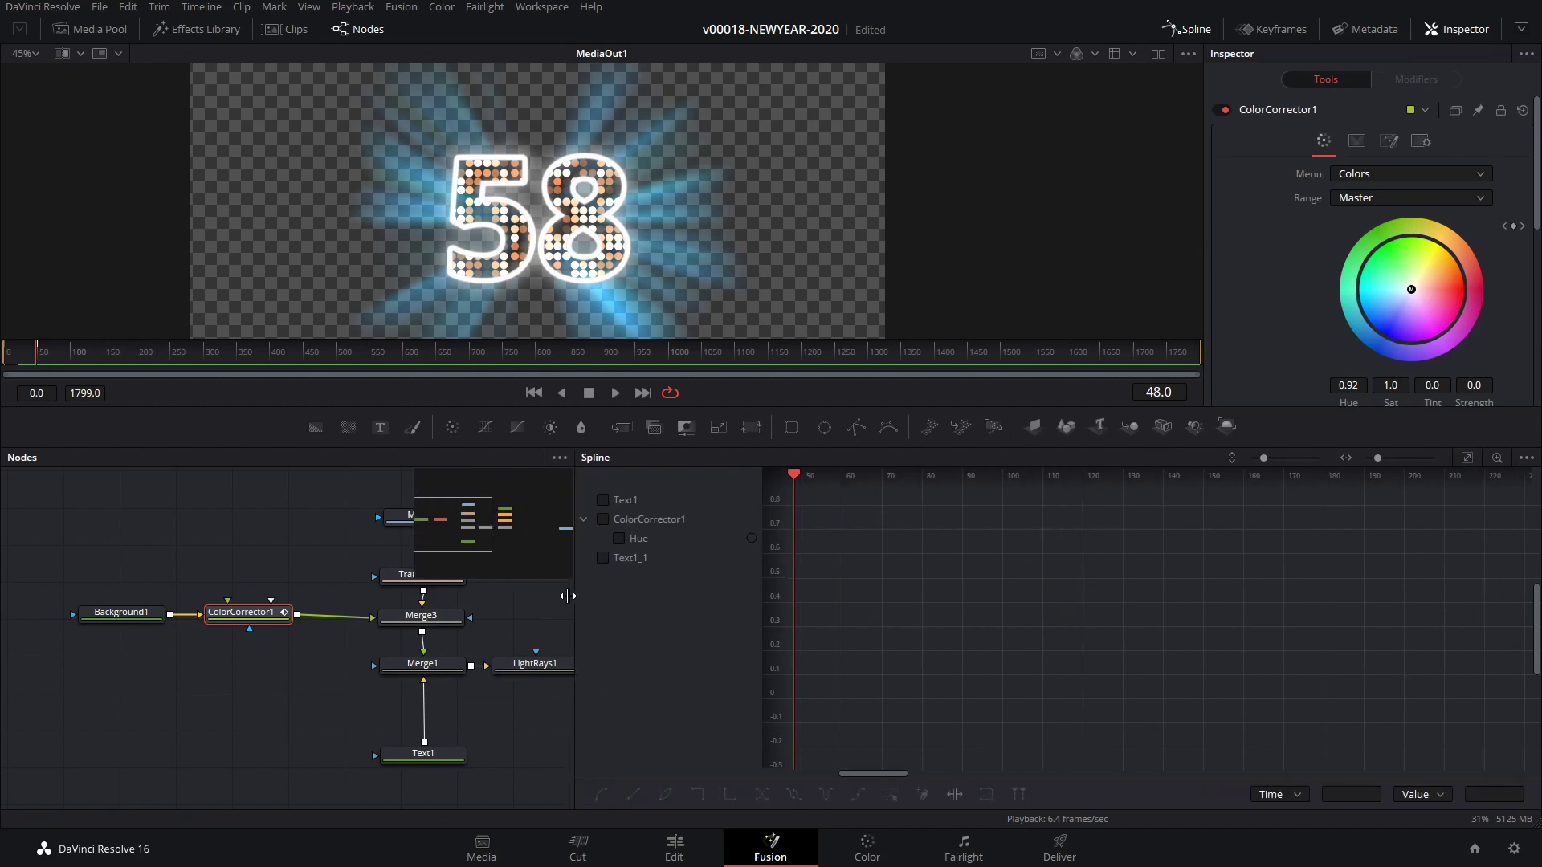
left_click(614, 538)
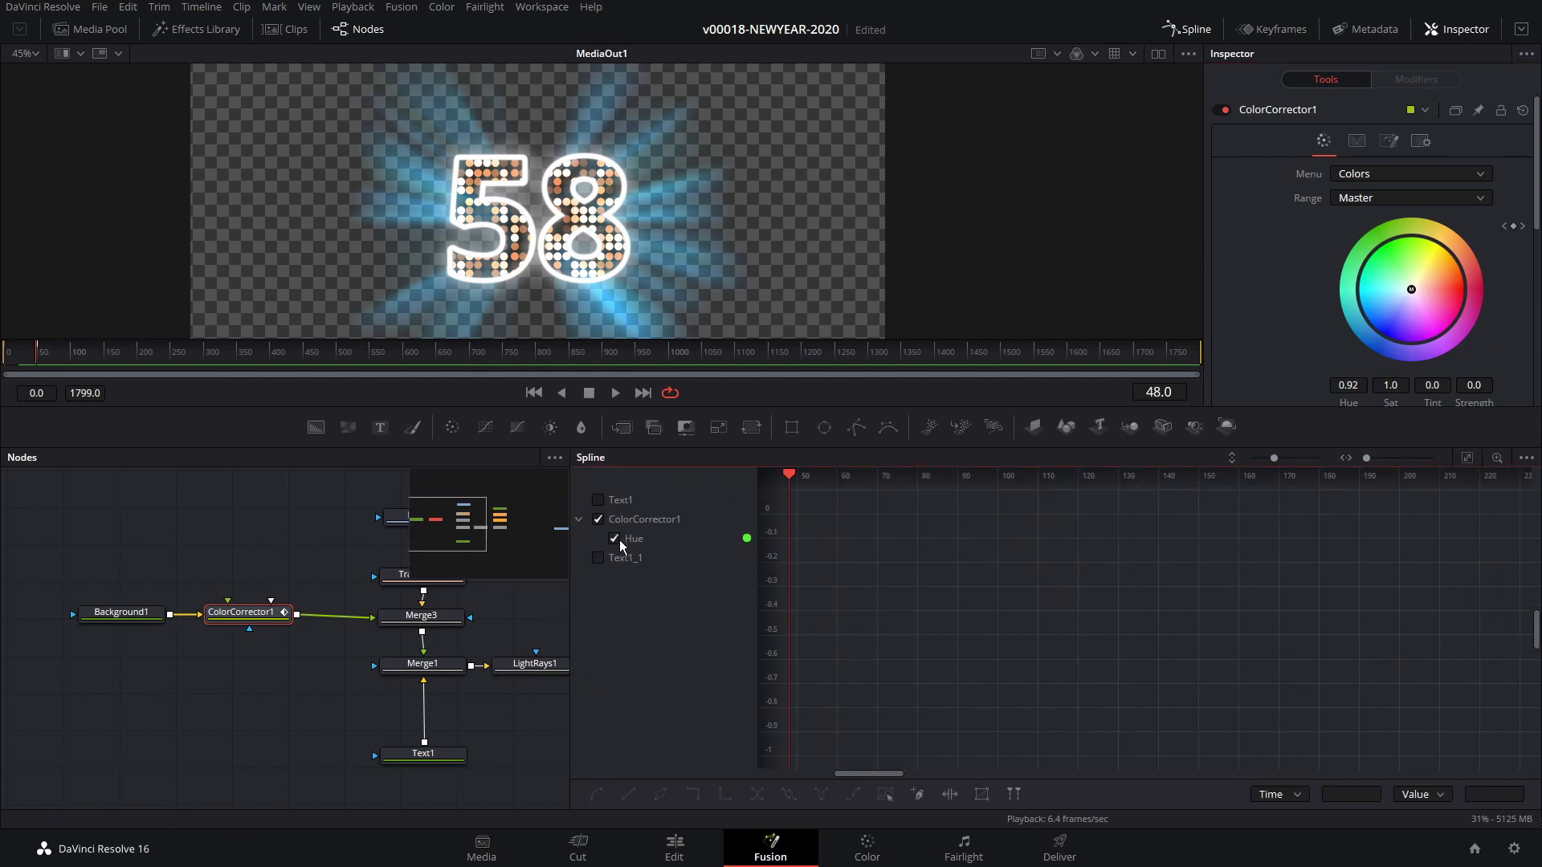
left_click(1466, 457)
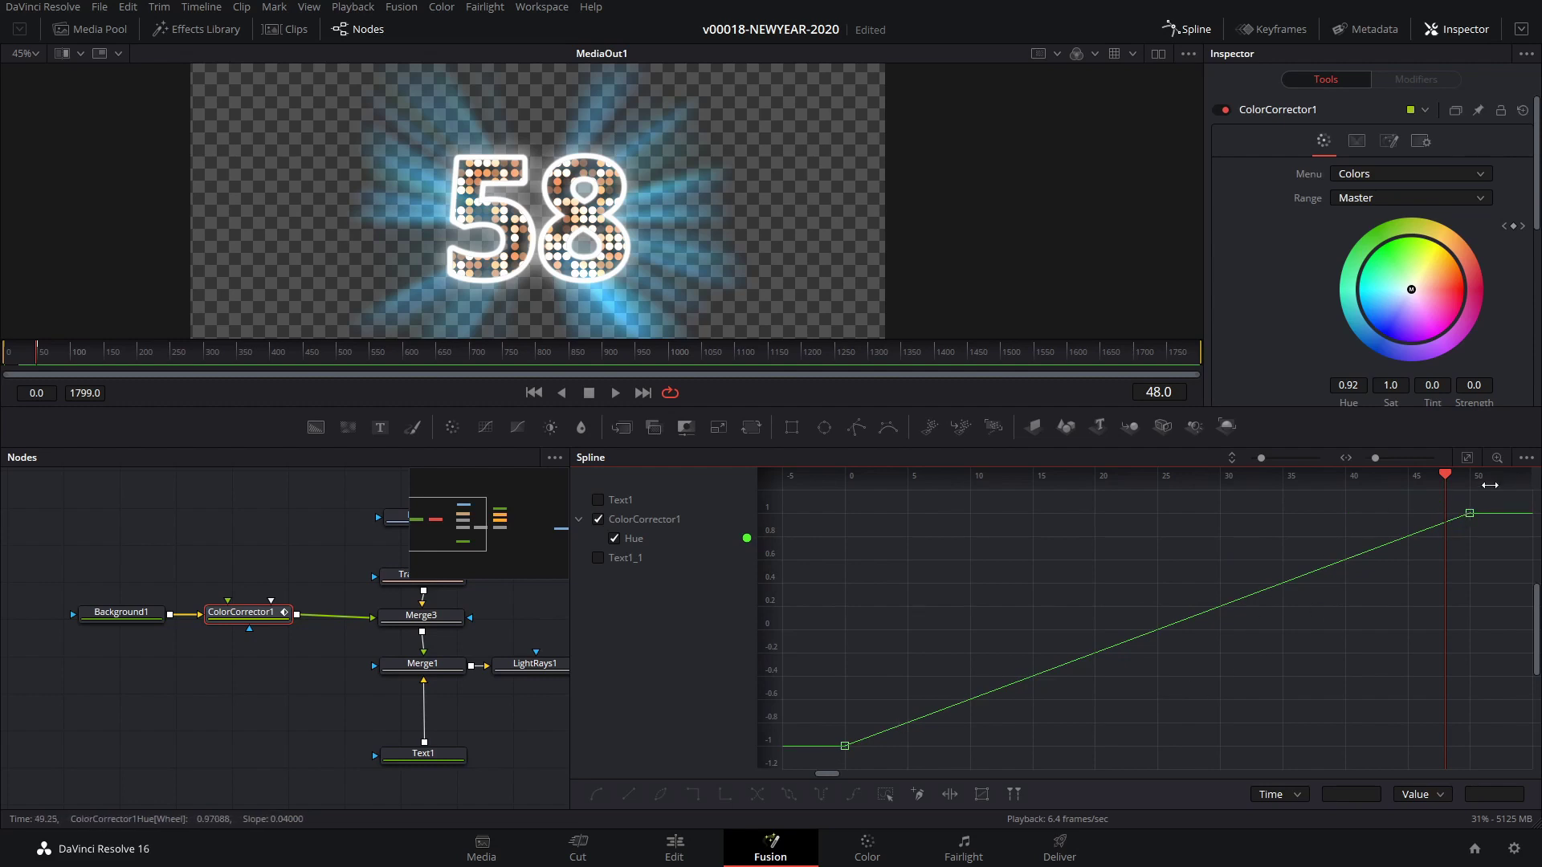
Step: Time-stretch the Hue keyframes so the hue ramp ends later
left_click_drag(1493, 496, 829, 774)
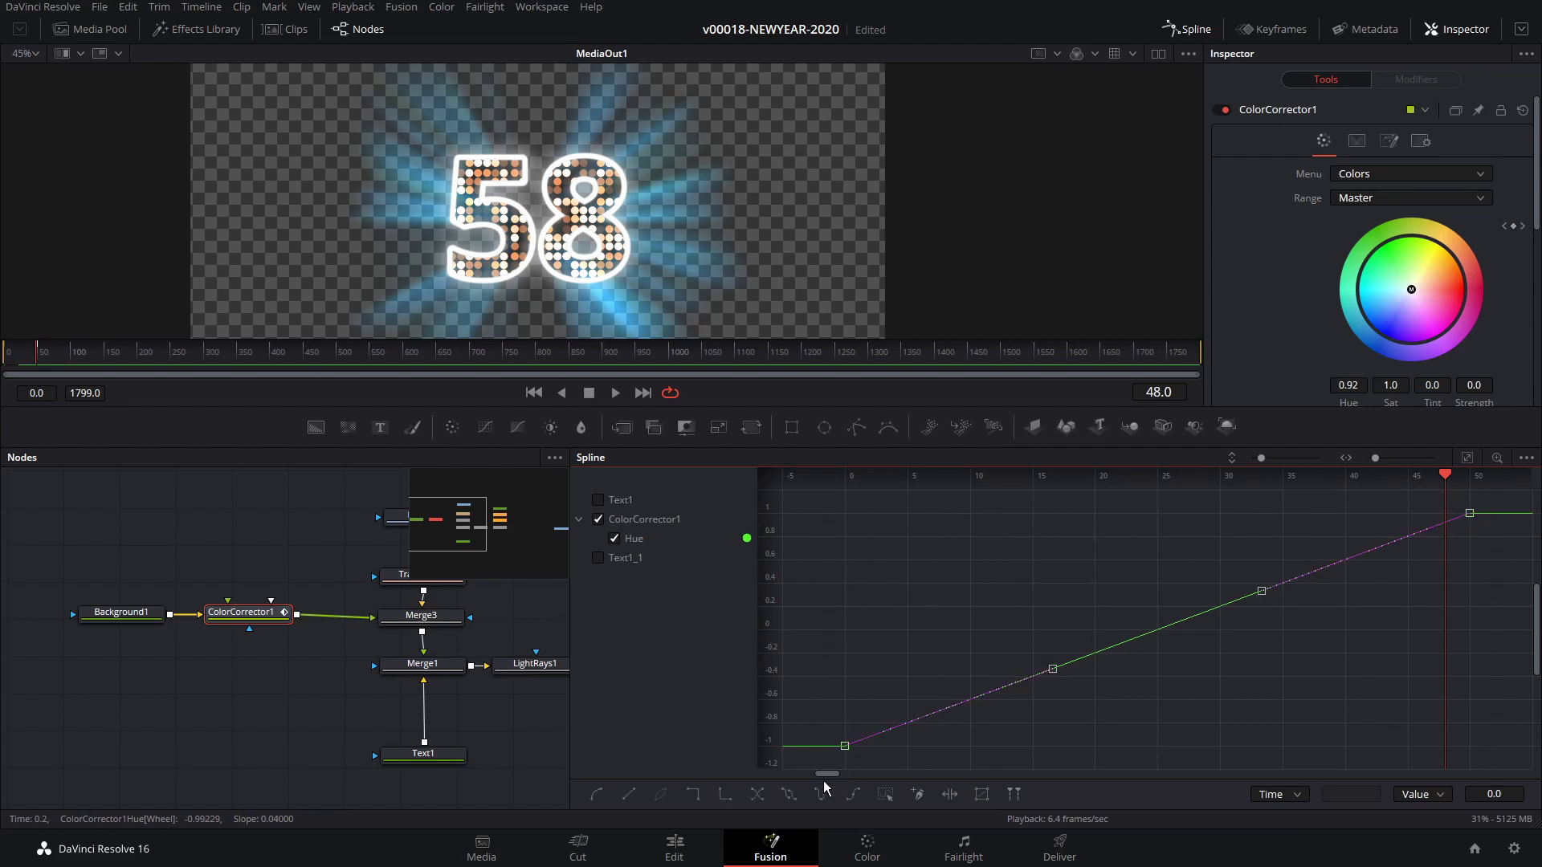
left_click(948, 795)
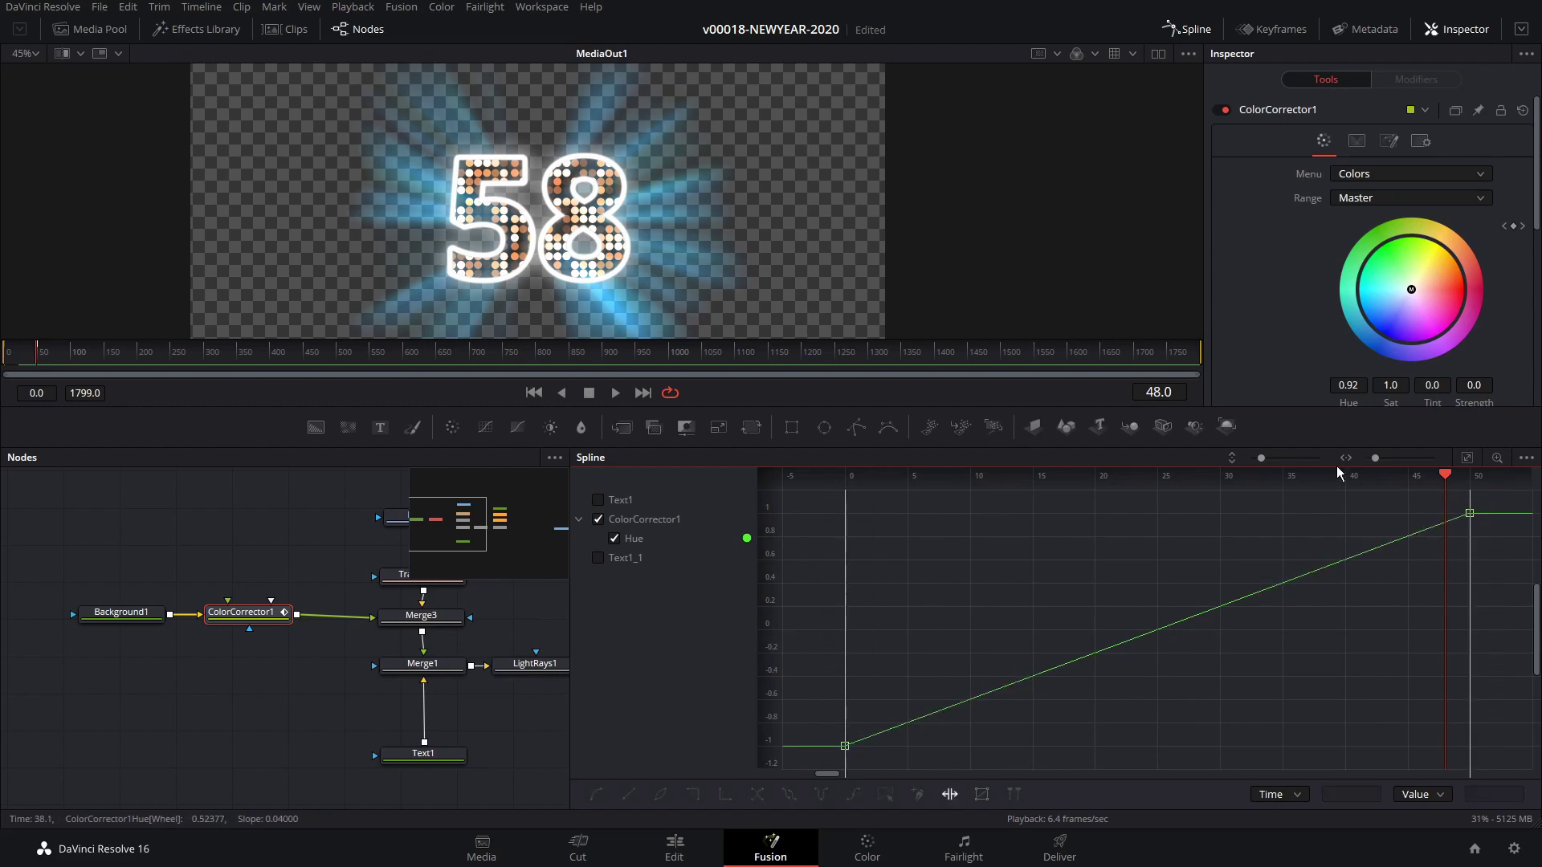
left_click_drag(1372, 459, 1366, 460)
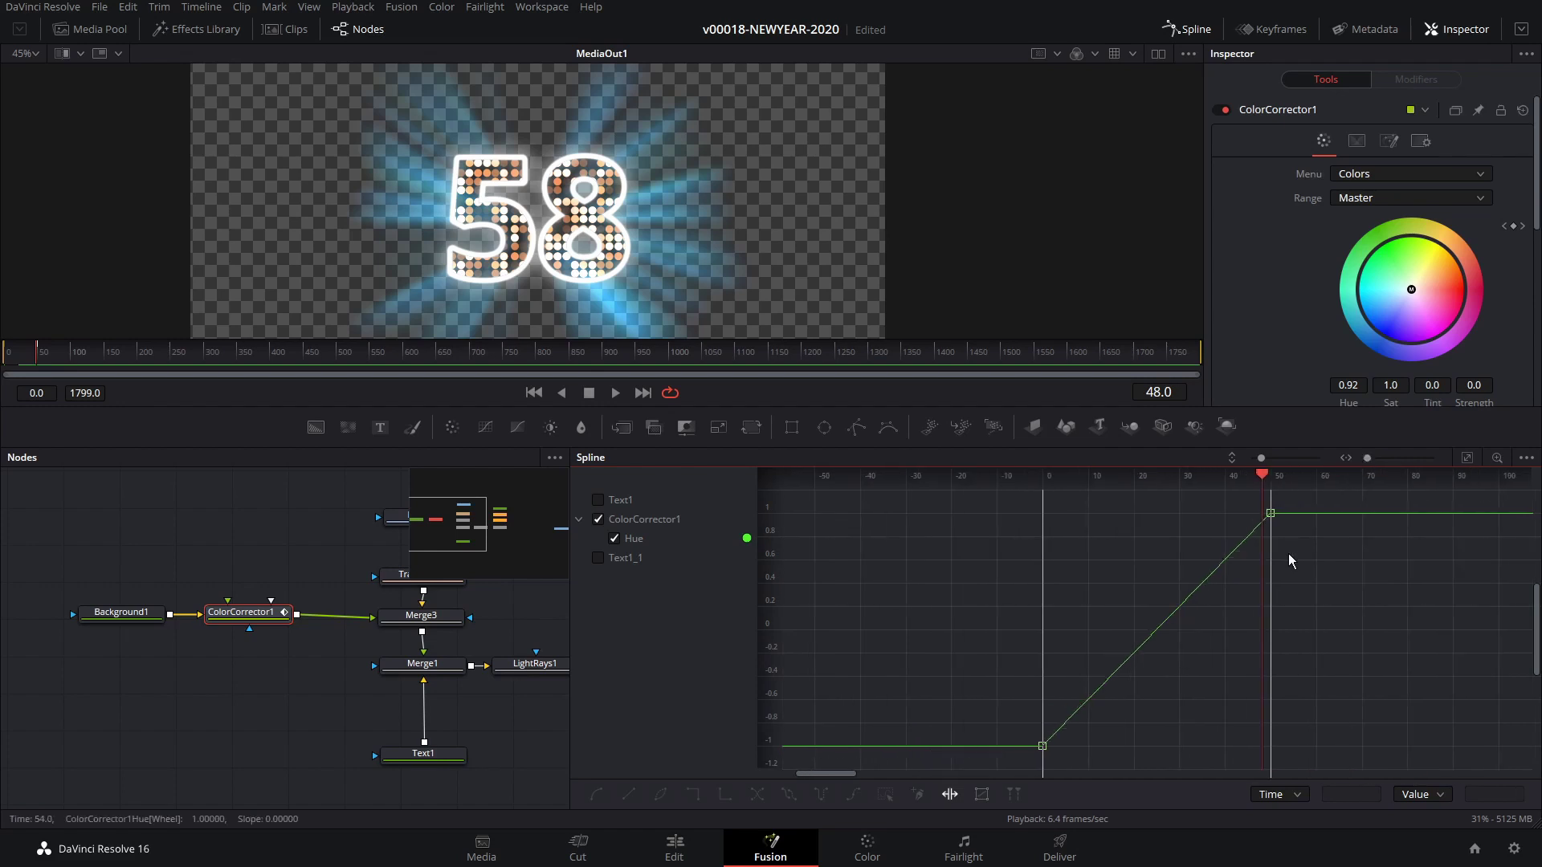
left_click_drag(1275, 568, 1358, 596)
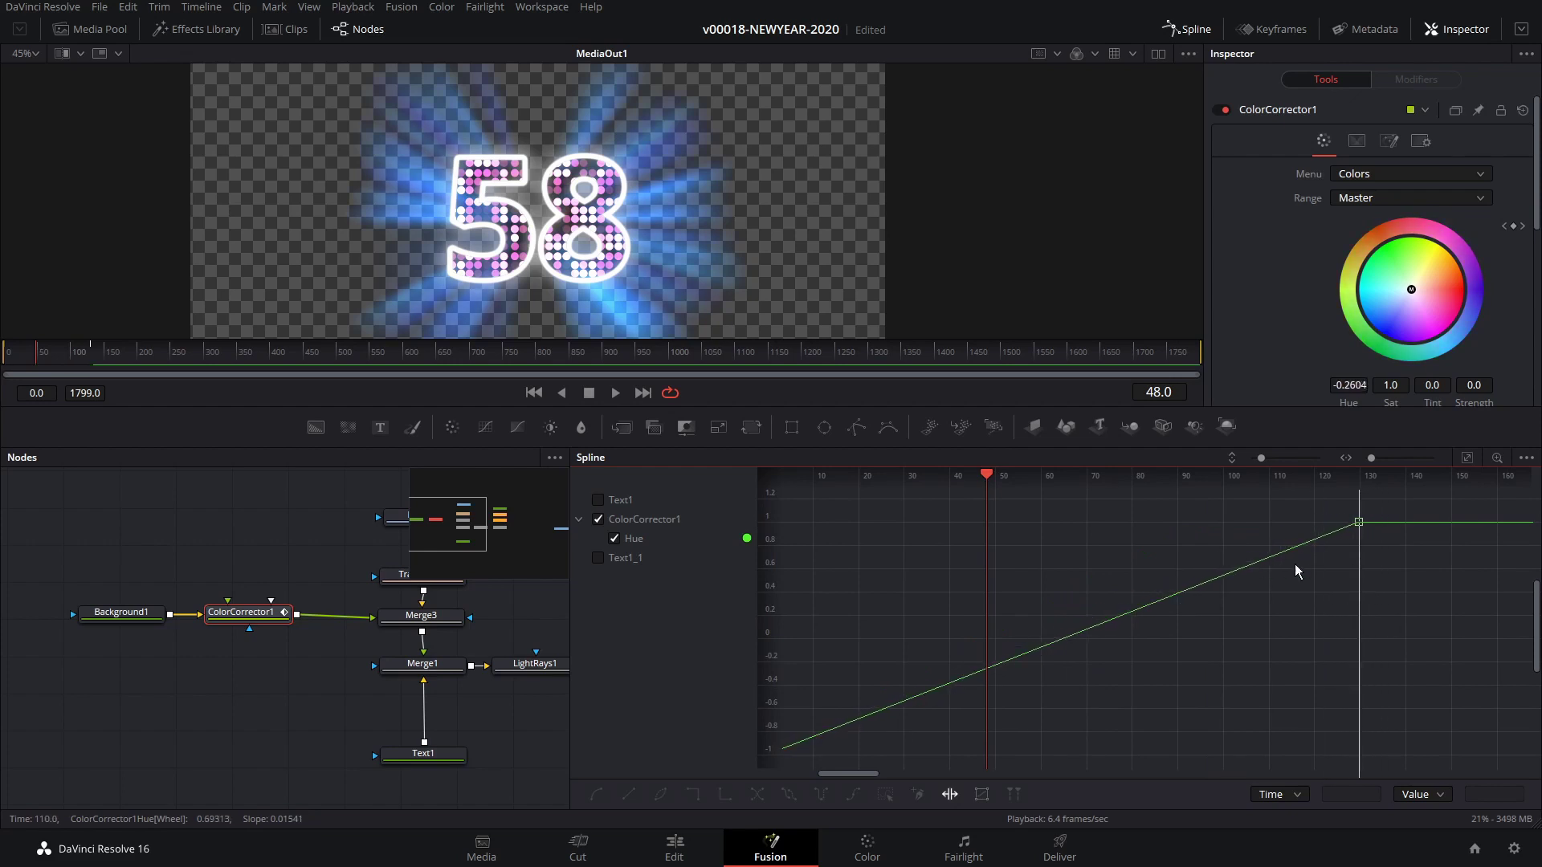
left_click(1467, 457)
left_click(981, 795)
Step: Set the Hue keyframes to ping-pong and play to preview the looping colour
left_click_drag(1482, 495, 1277, 676)
left_click(778, 783)
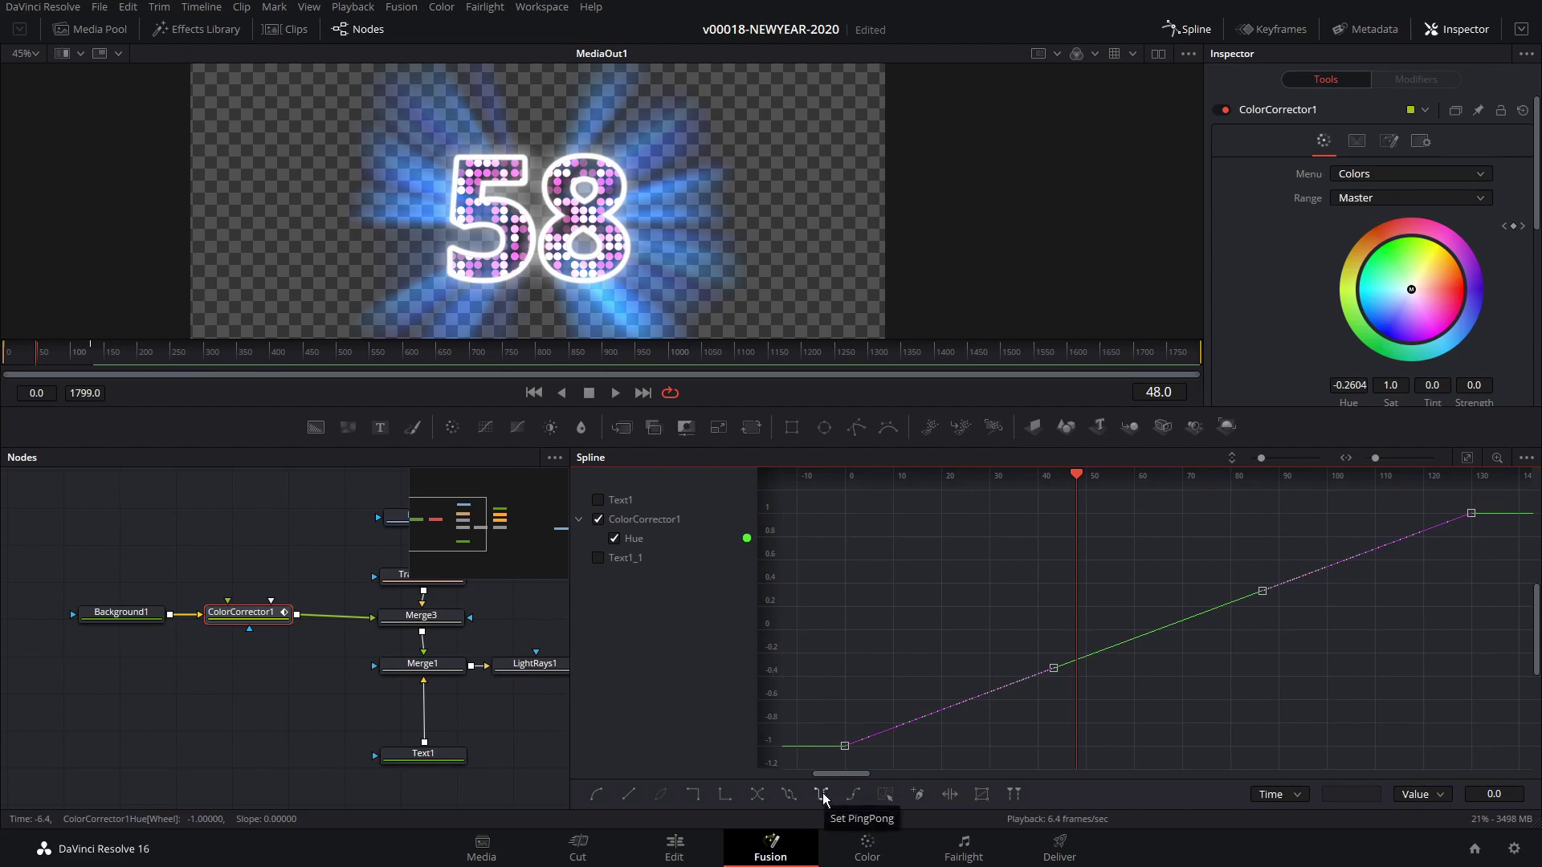
left_click(823, 793)
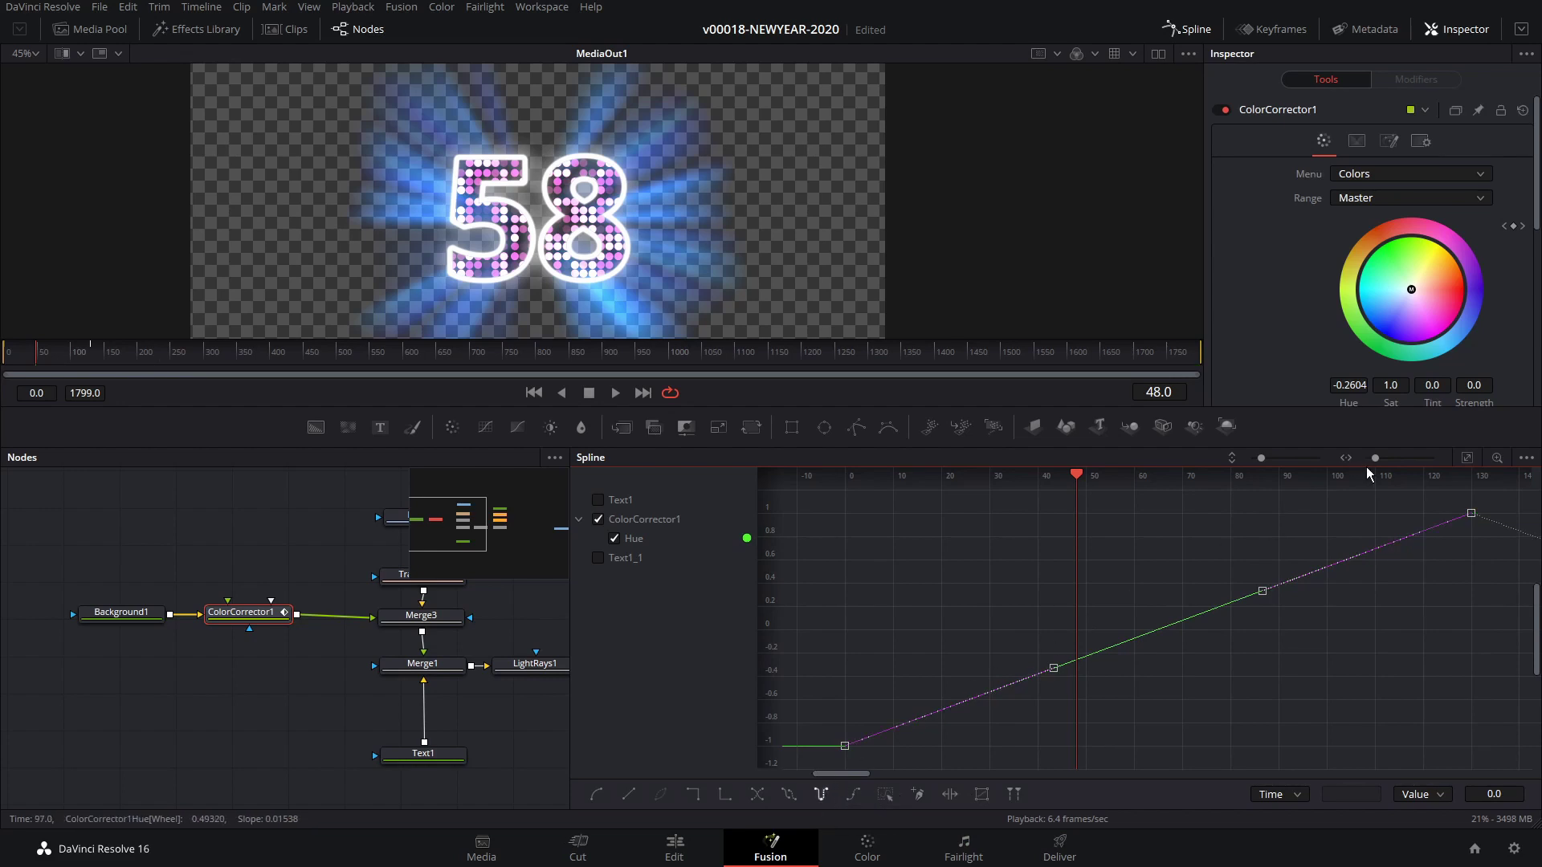
left_click_drag(1373, 458, 1366, 457)
left_click_drag(1037, 773, 1073, 774)
left_click(129, 349)
key("space")
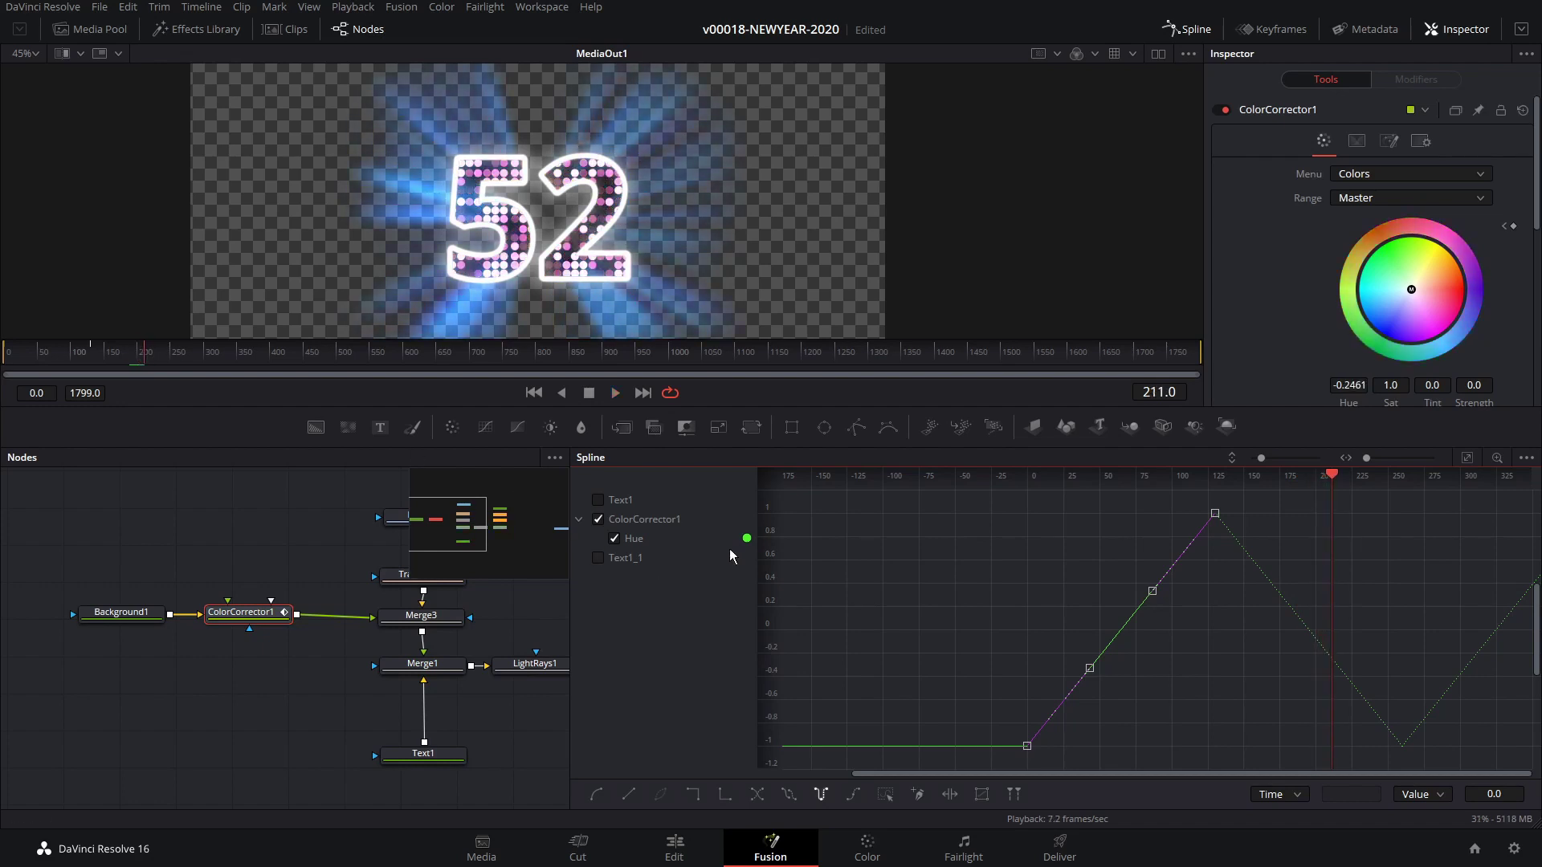
Step: Move MediaOut1 right and insert a Transform2 node after Merge2
left_click(1194, 30)
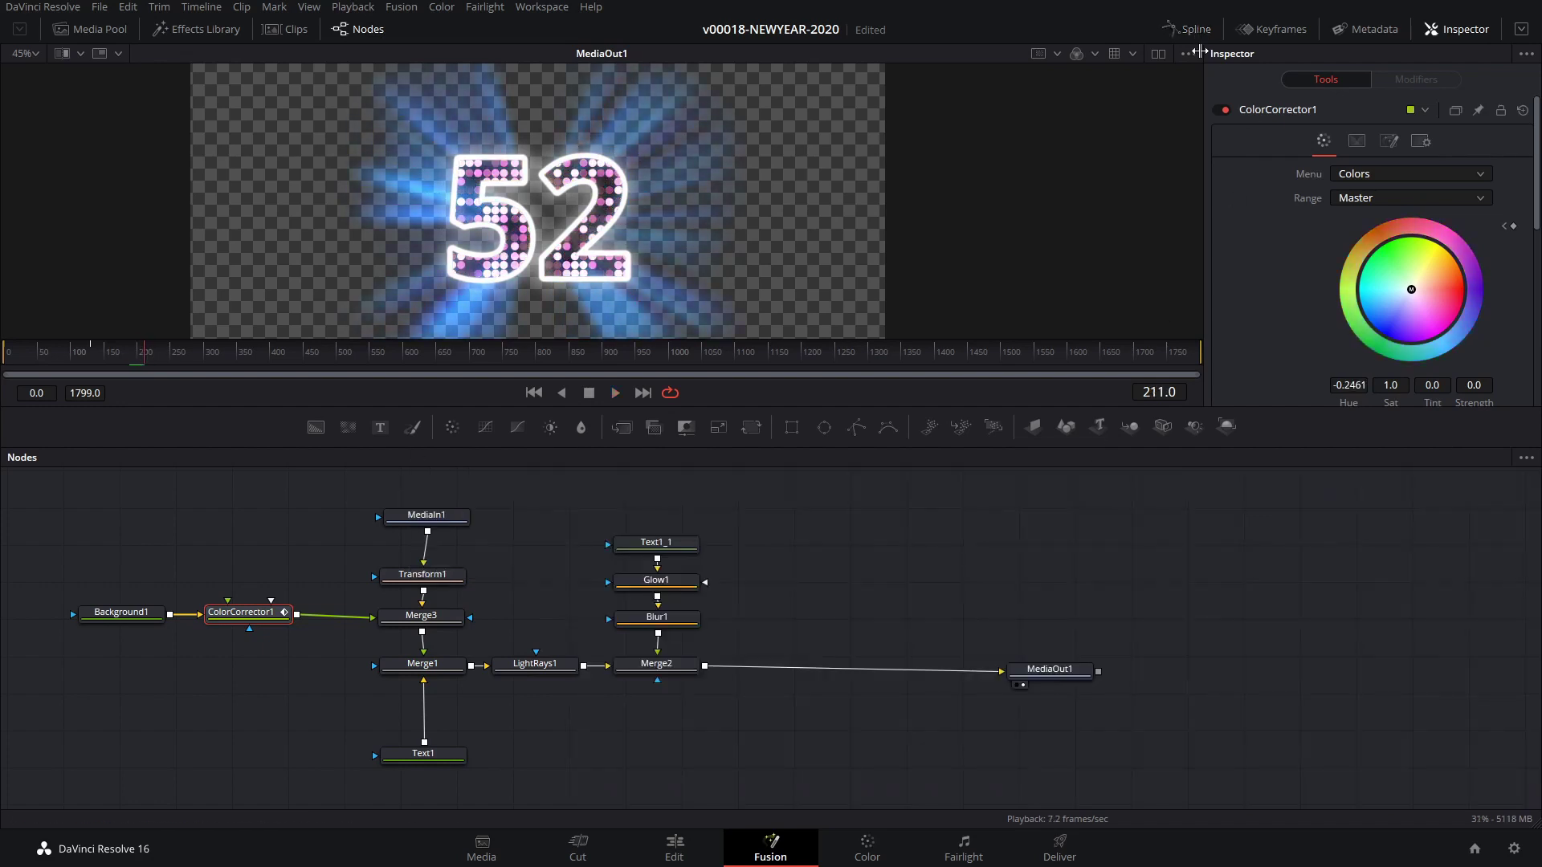
left_click_drag(1141, 662, 1218, 667)
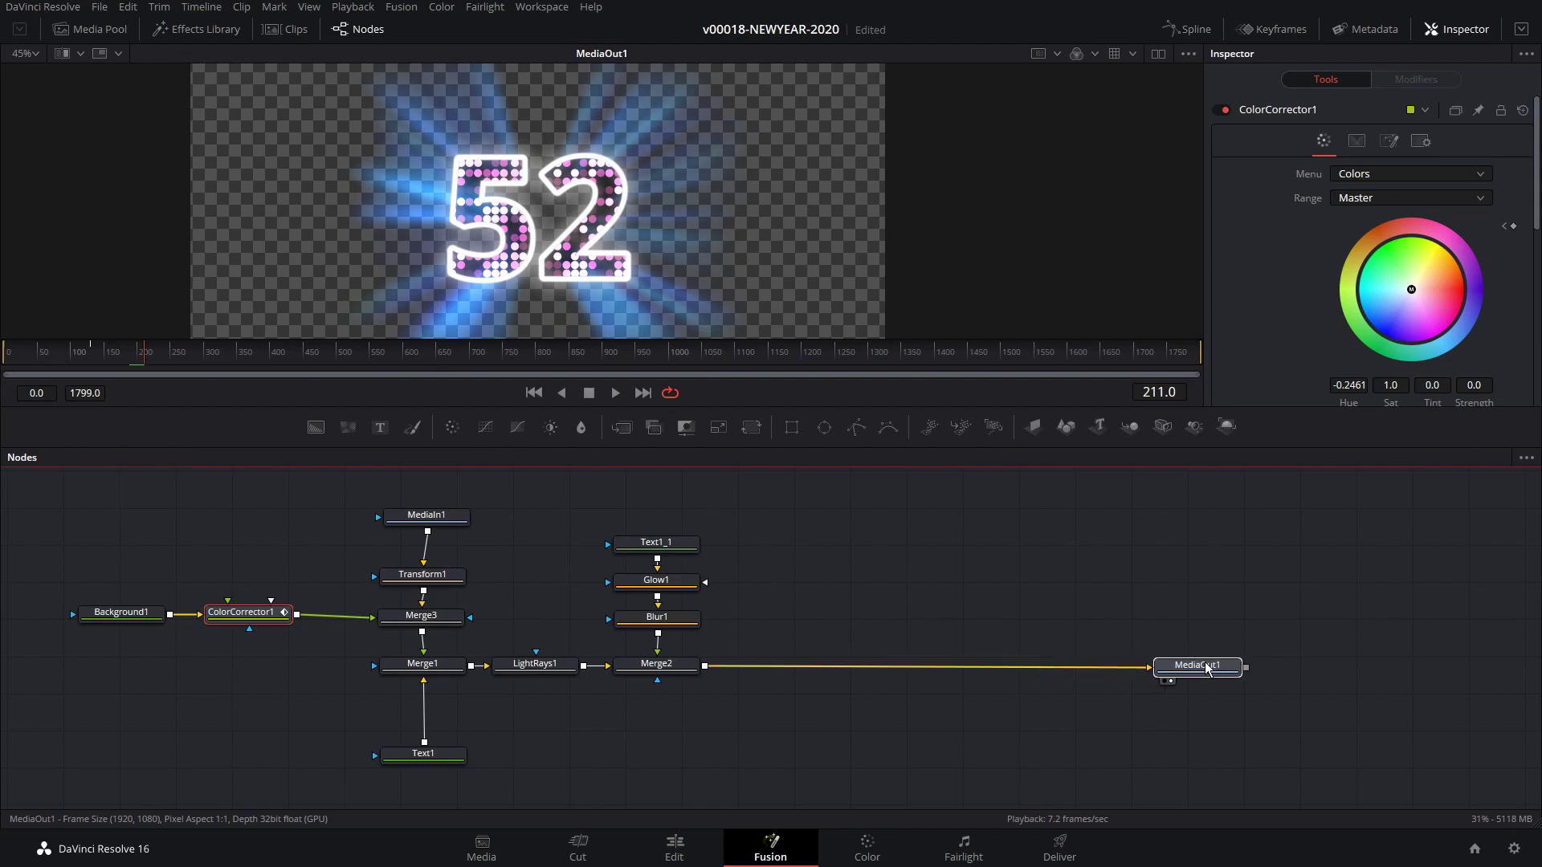
left_click(673, 670)
key("1")
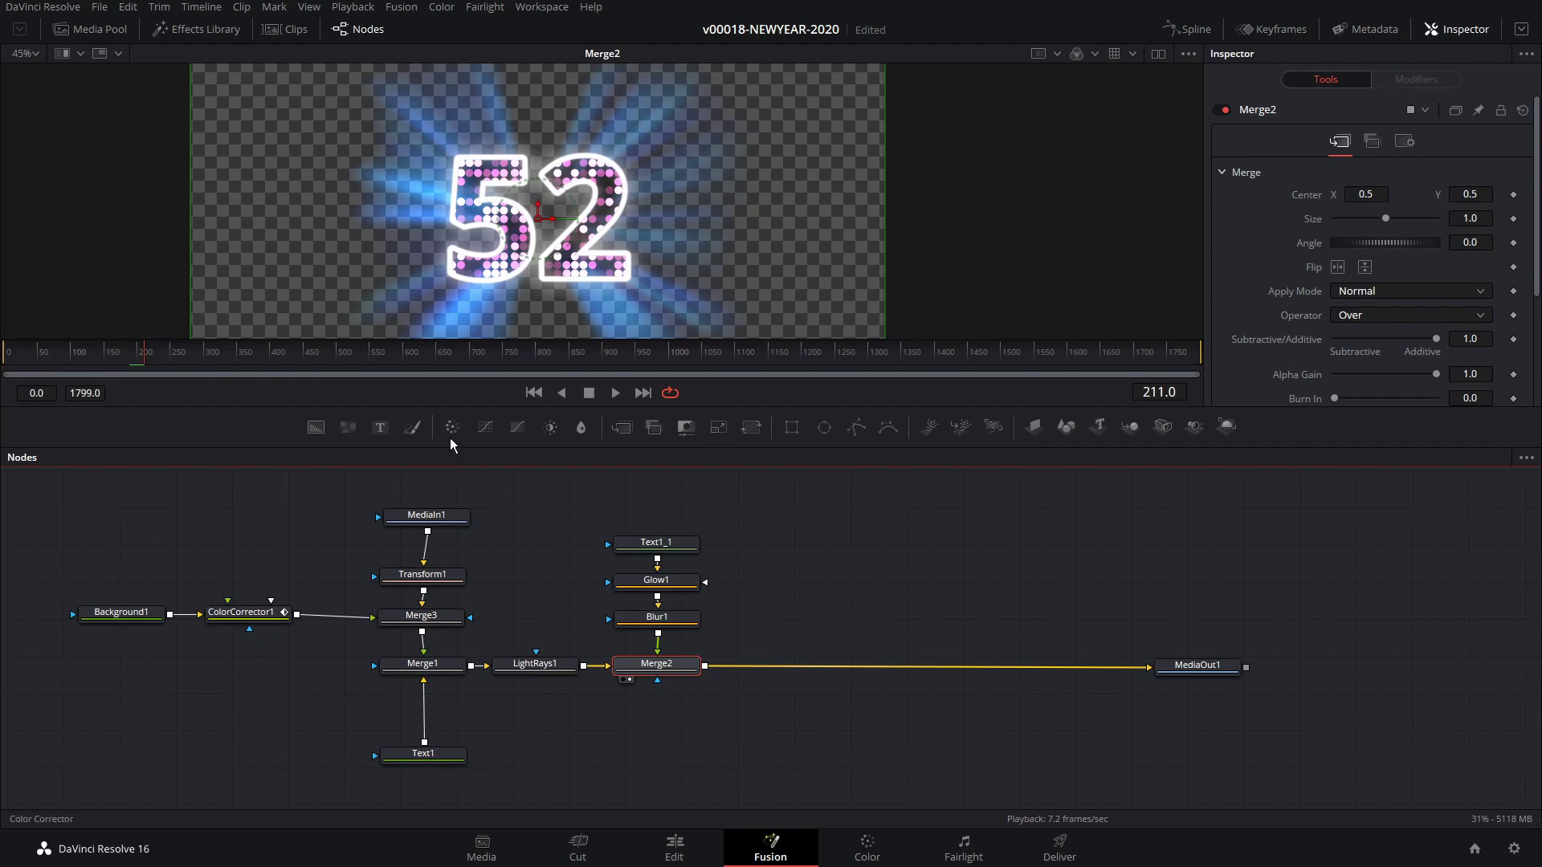
left_click(756, 434)
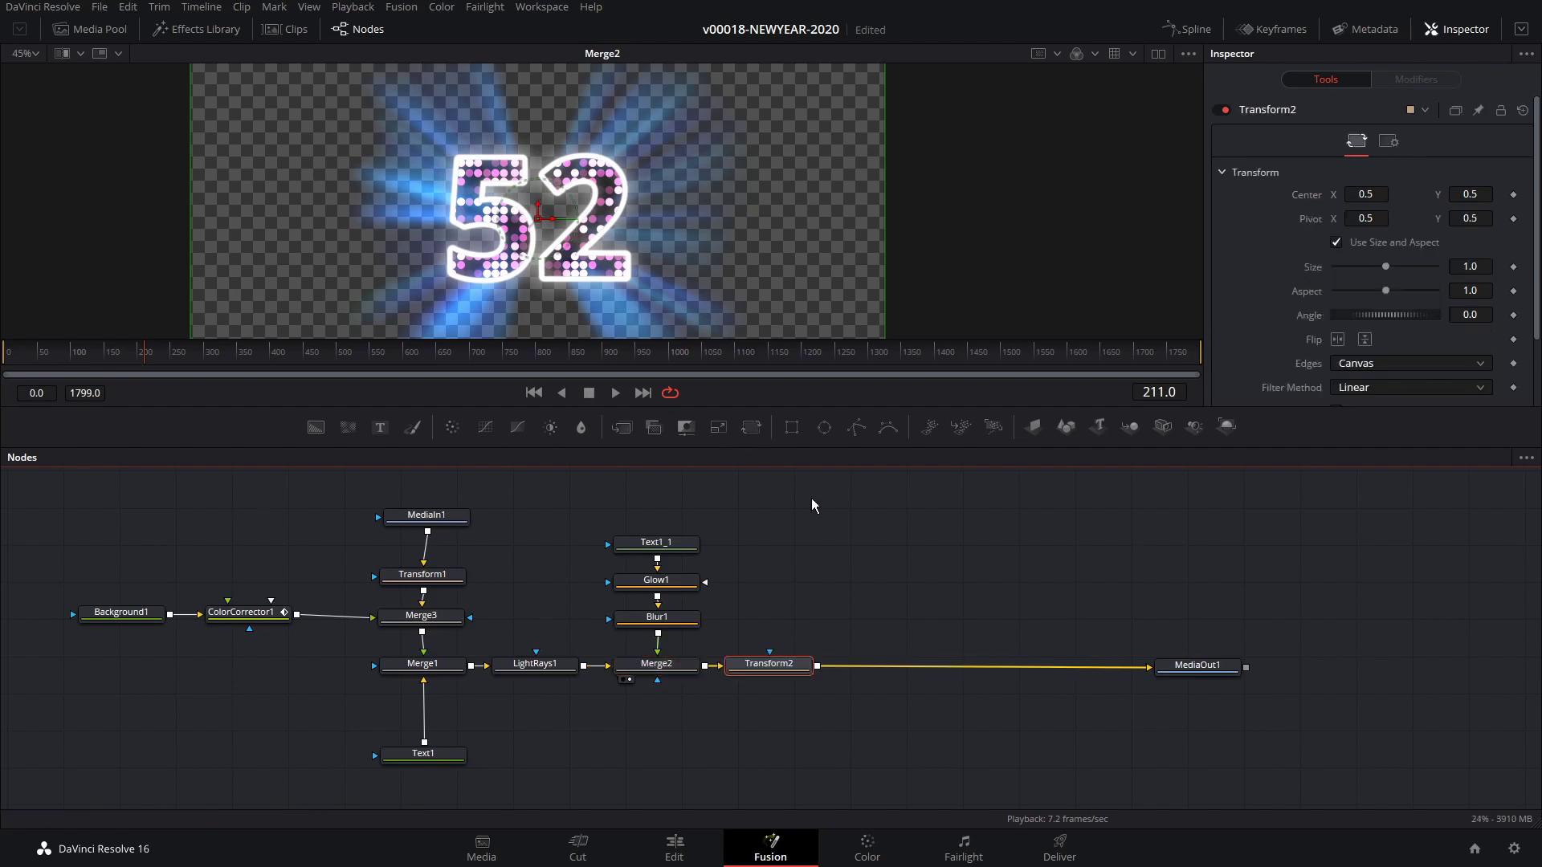
left_click_drag(773, 668, 779, 669)
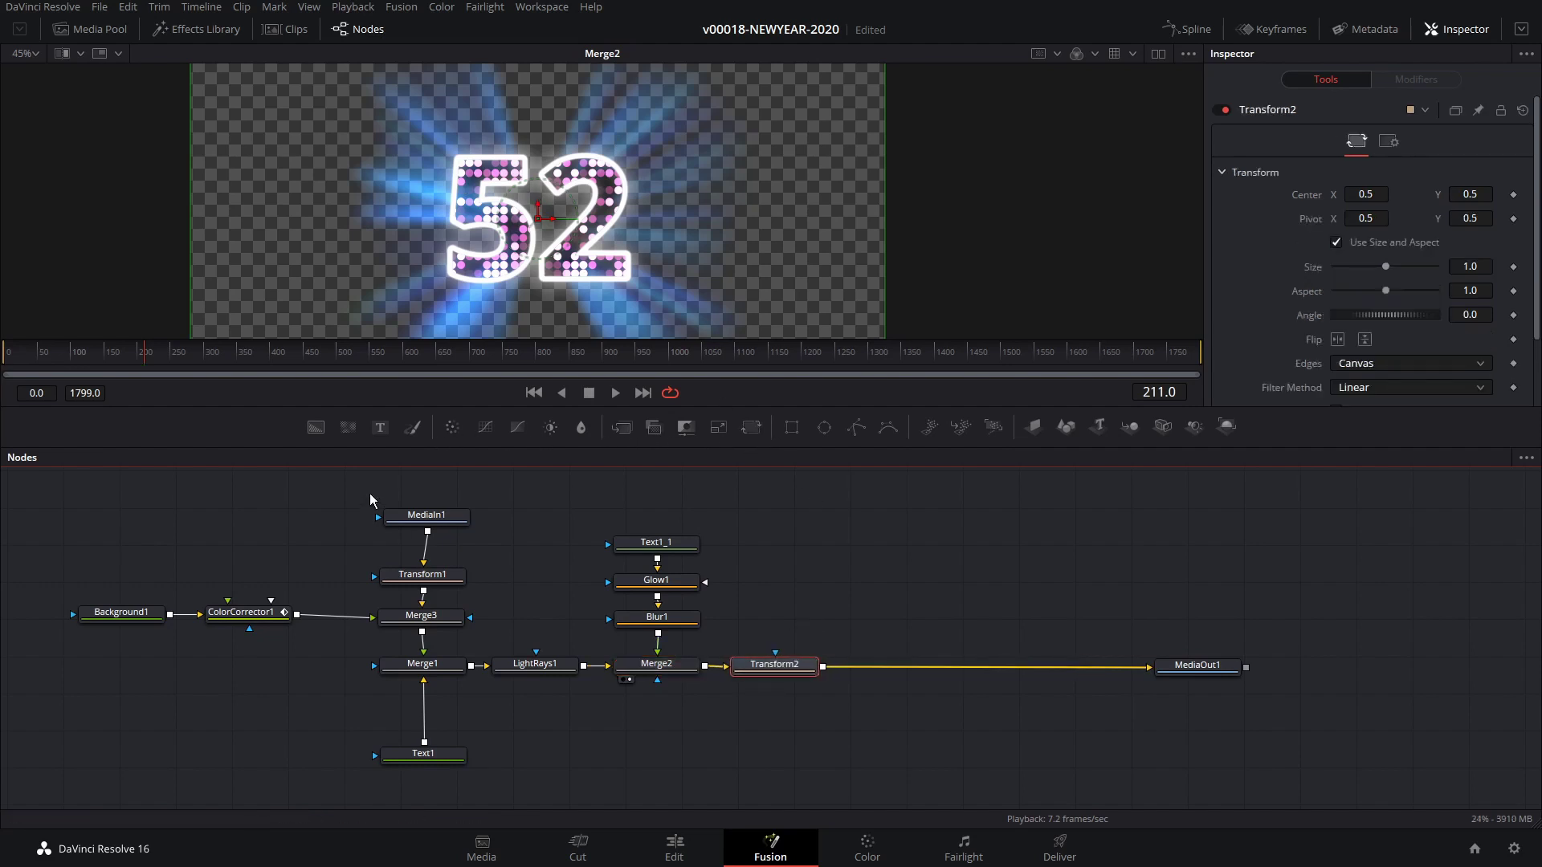
Step: Keyframe Transform2's Size at 0.7 on frame 0
left_click_drag(49, 351, 4, 351)
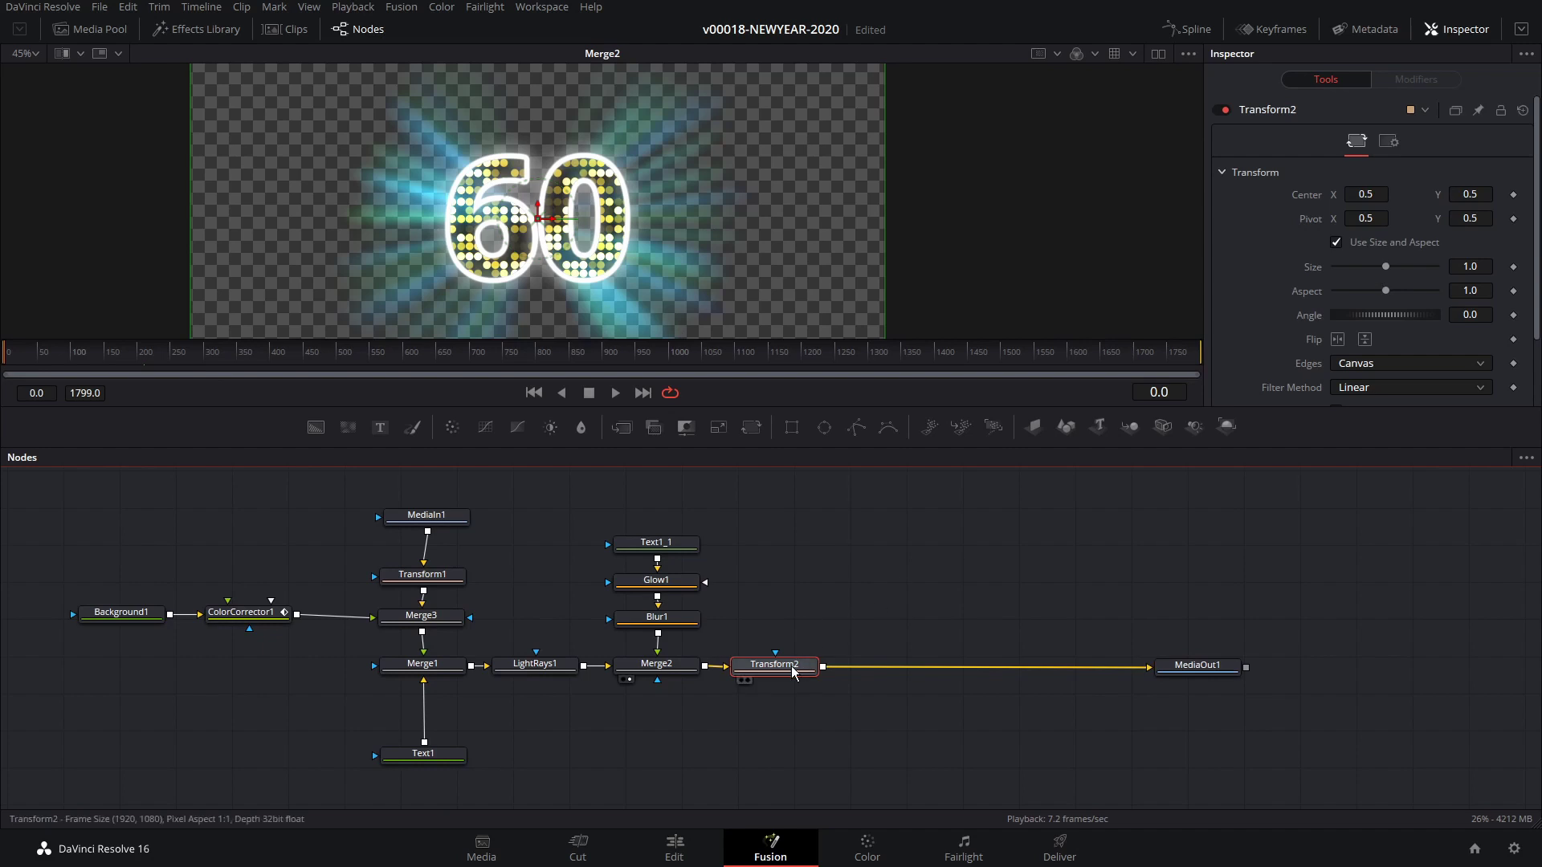
left_click(1513, 267)
left_click_drag(1389, 273, 1372, 274)
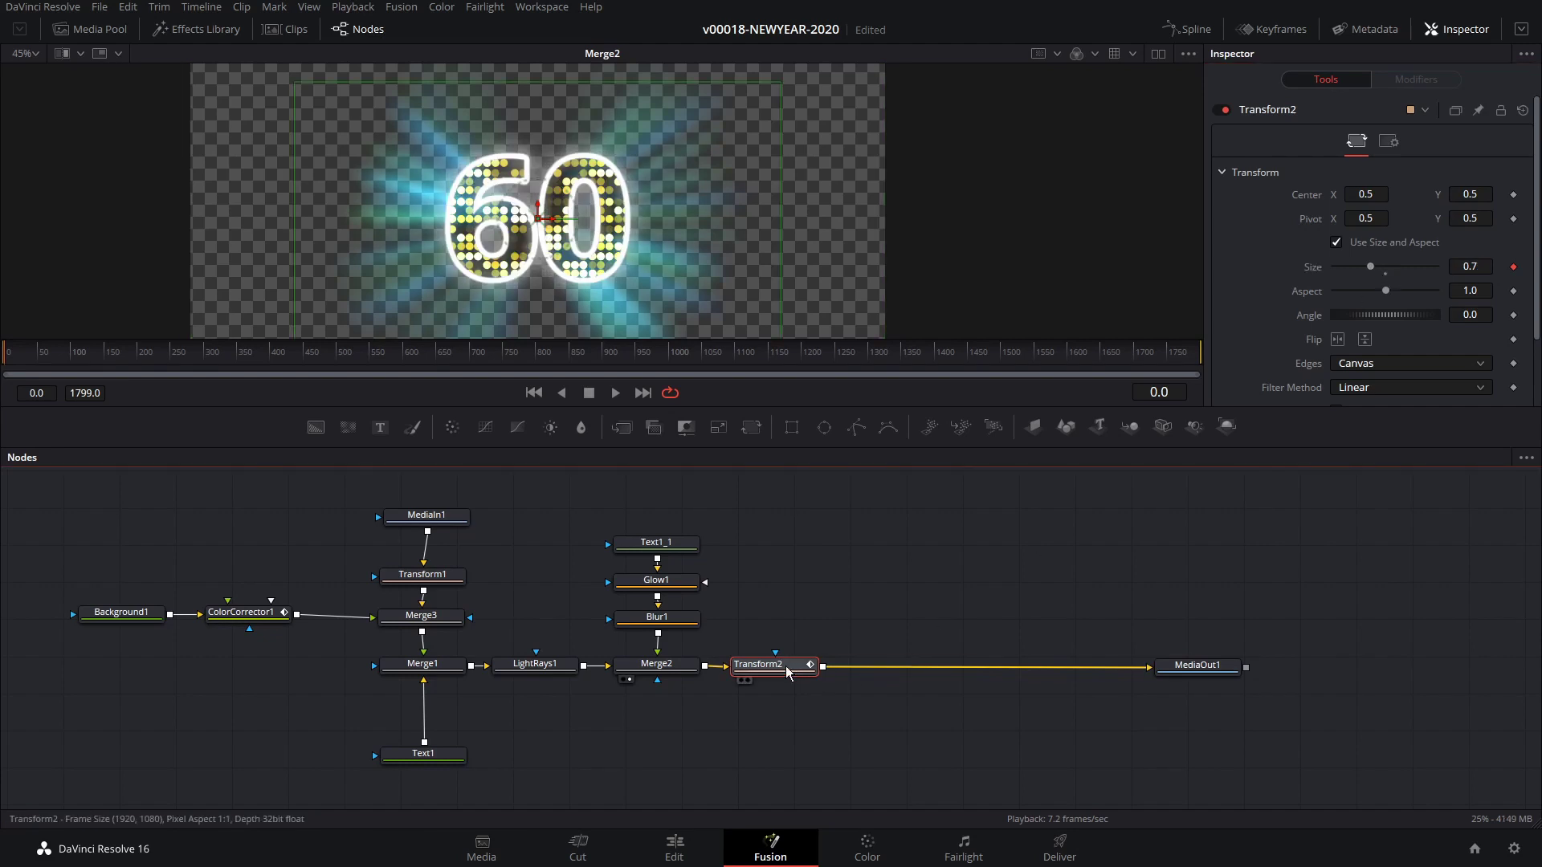
key("1")
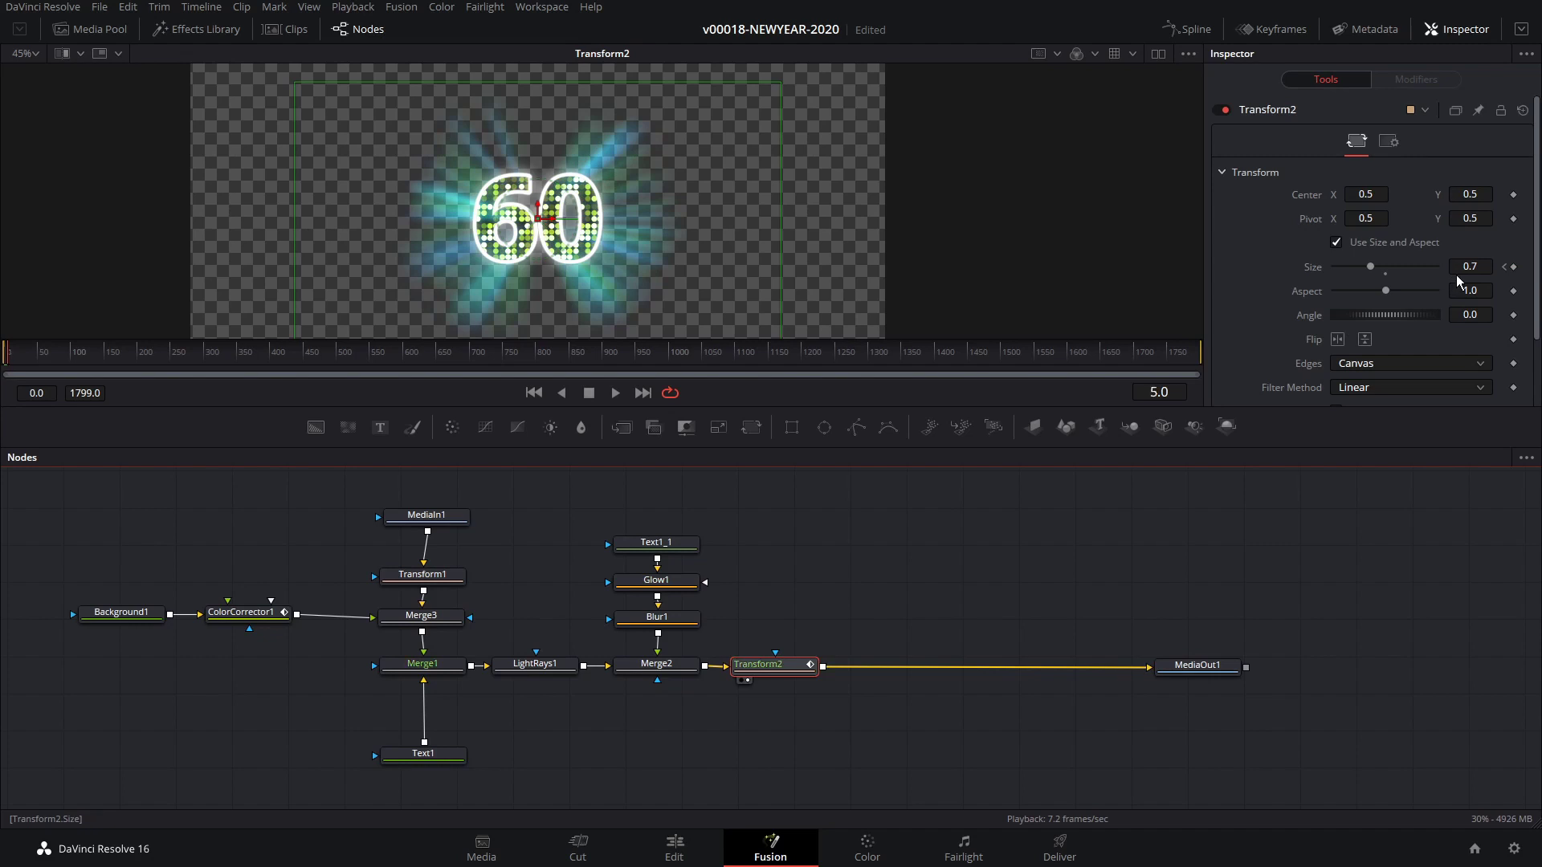
Step: Key the Size up to 1.1, then settle it at 1.0, and play to check
left_click_drag(1374, 267, 1389, 267)
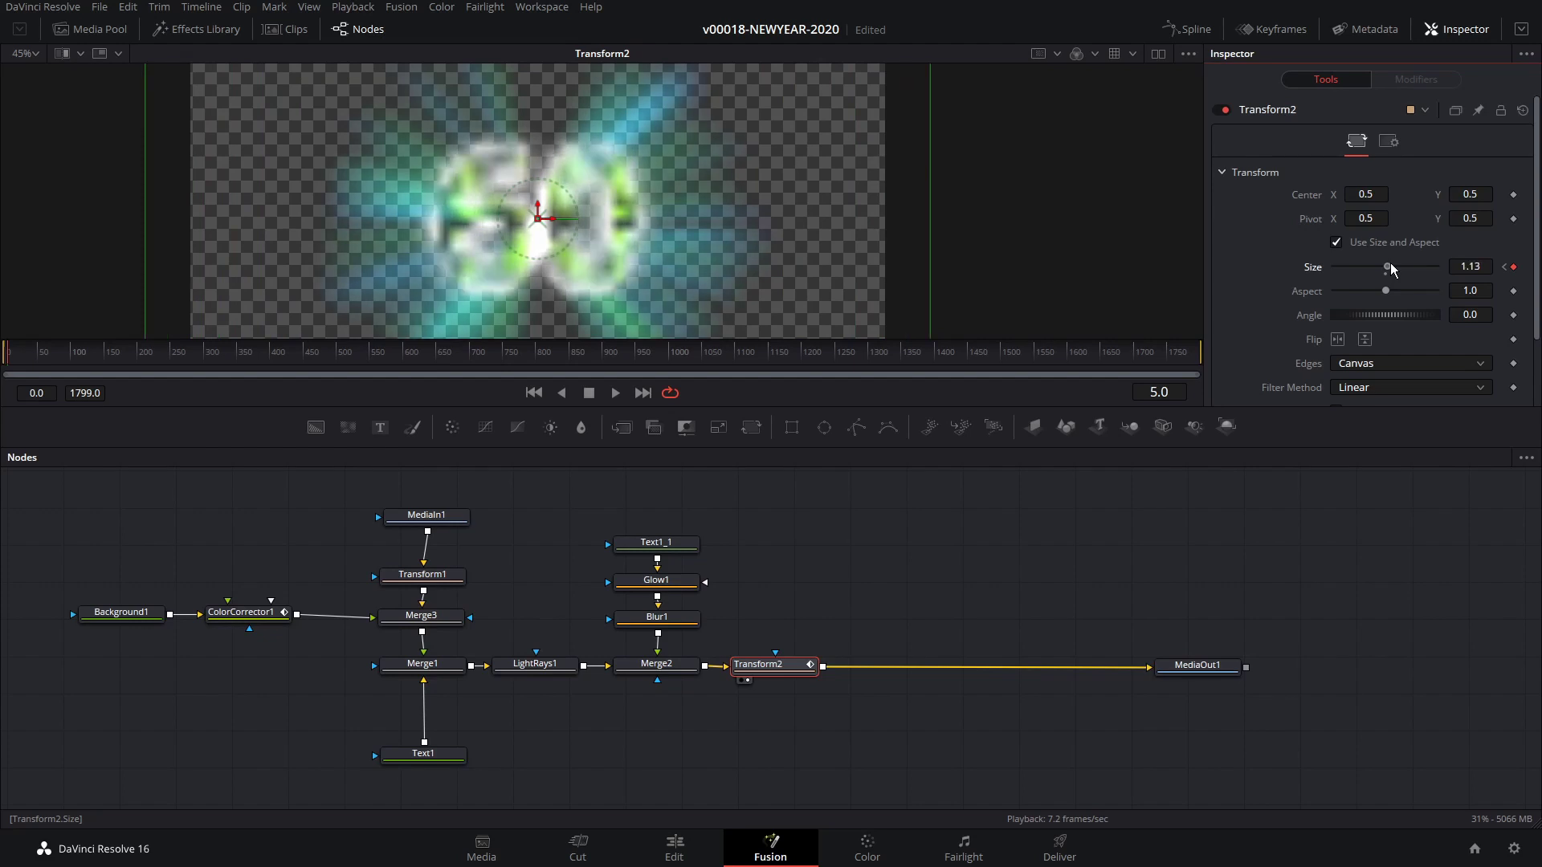
left_click(1490, 268)
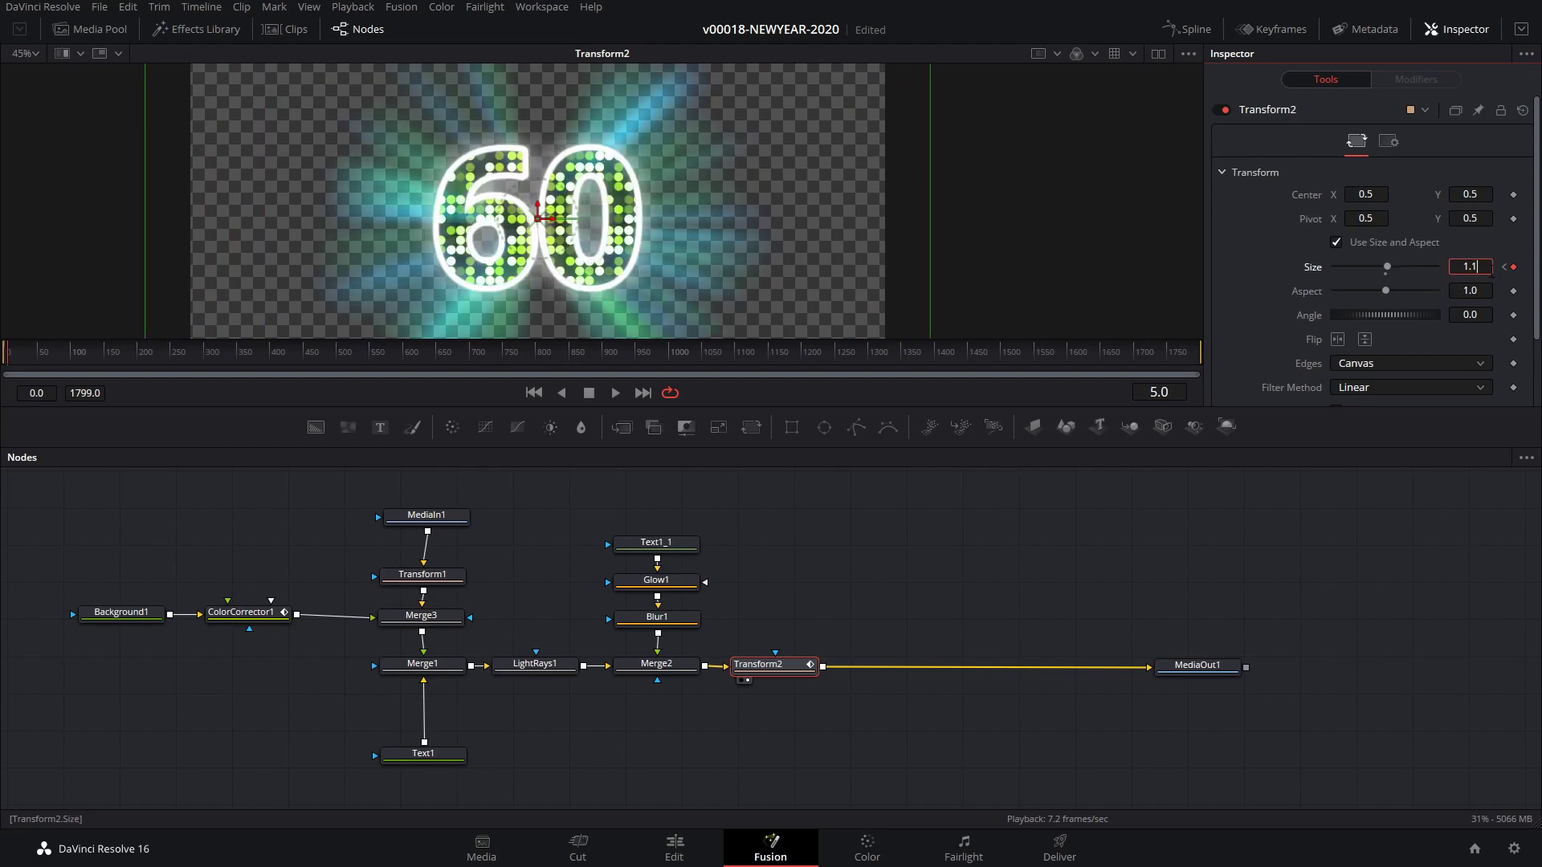
key("Return")
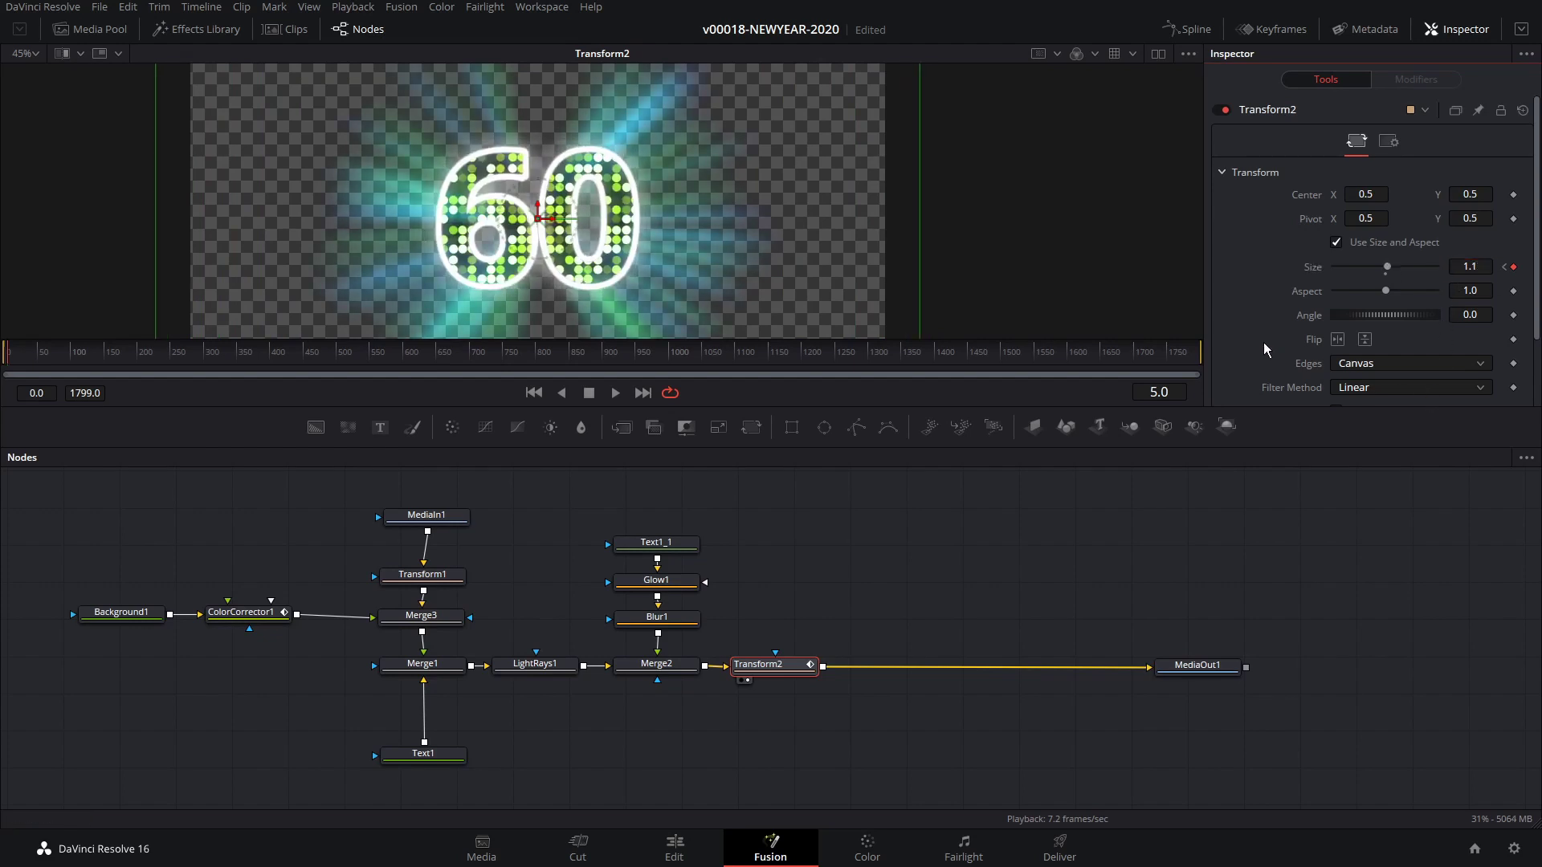
left_click(1387, 273)
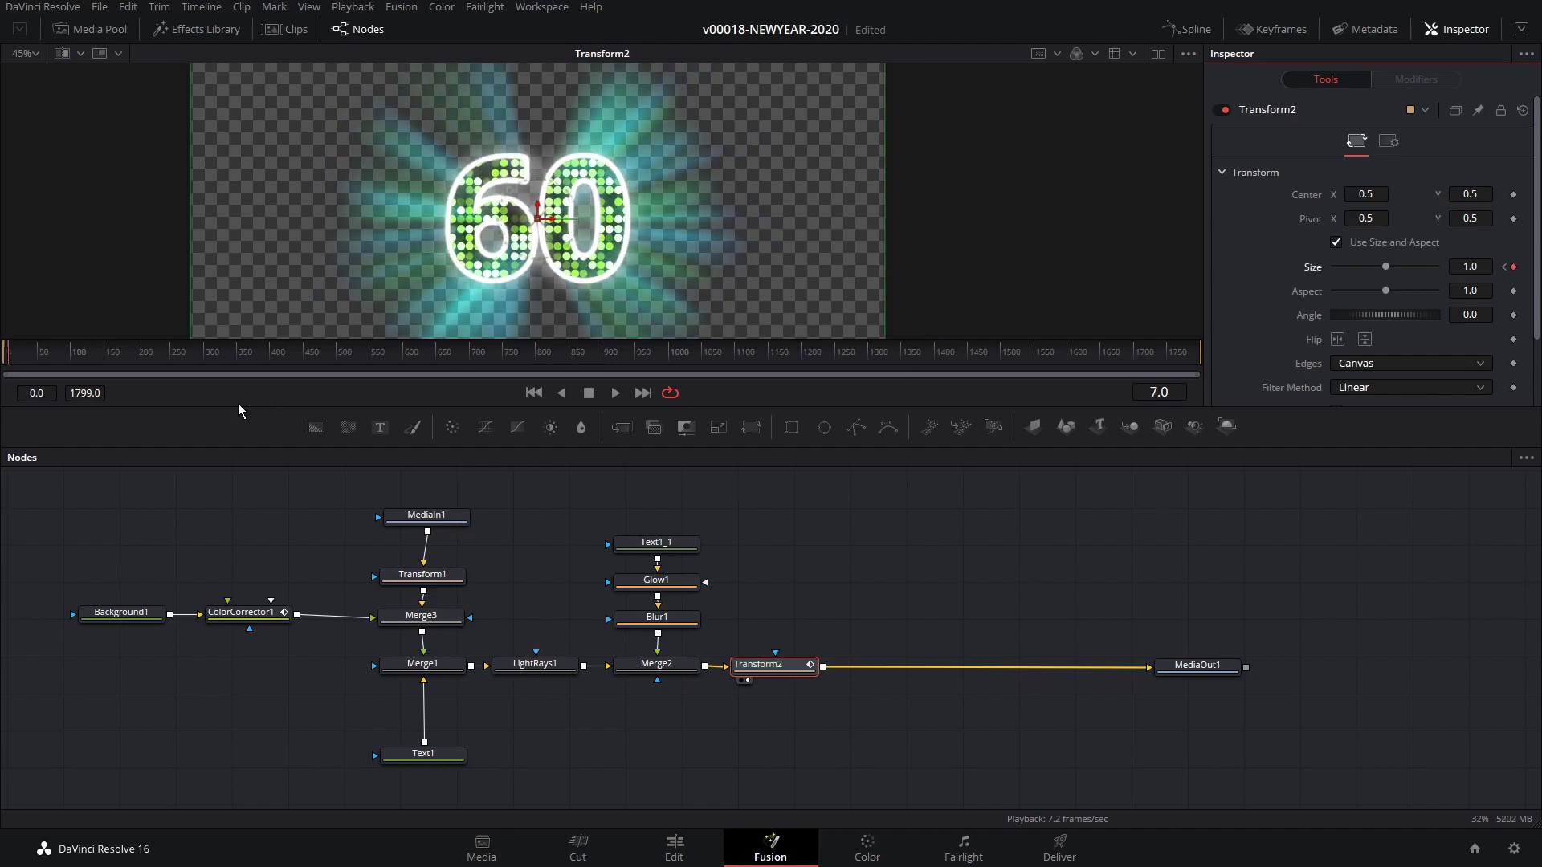
key("space")
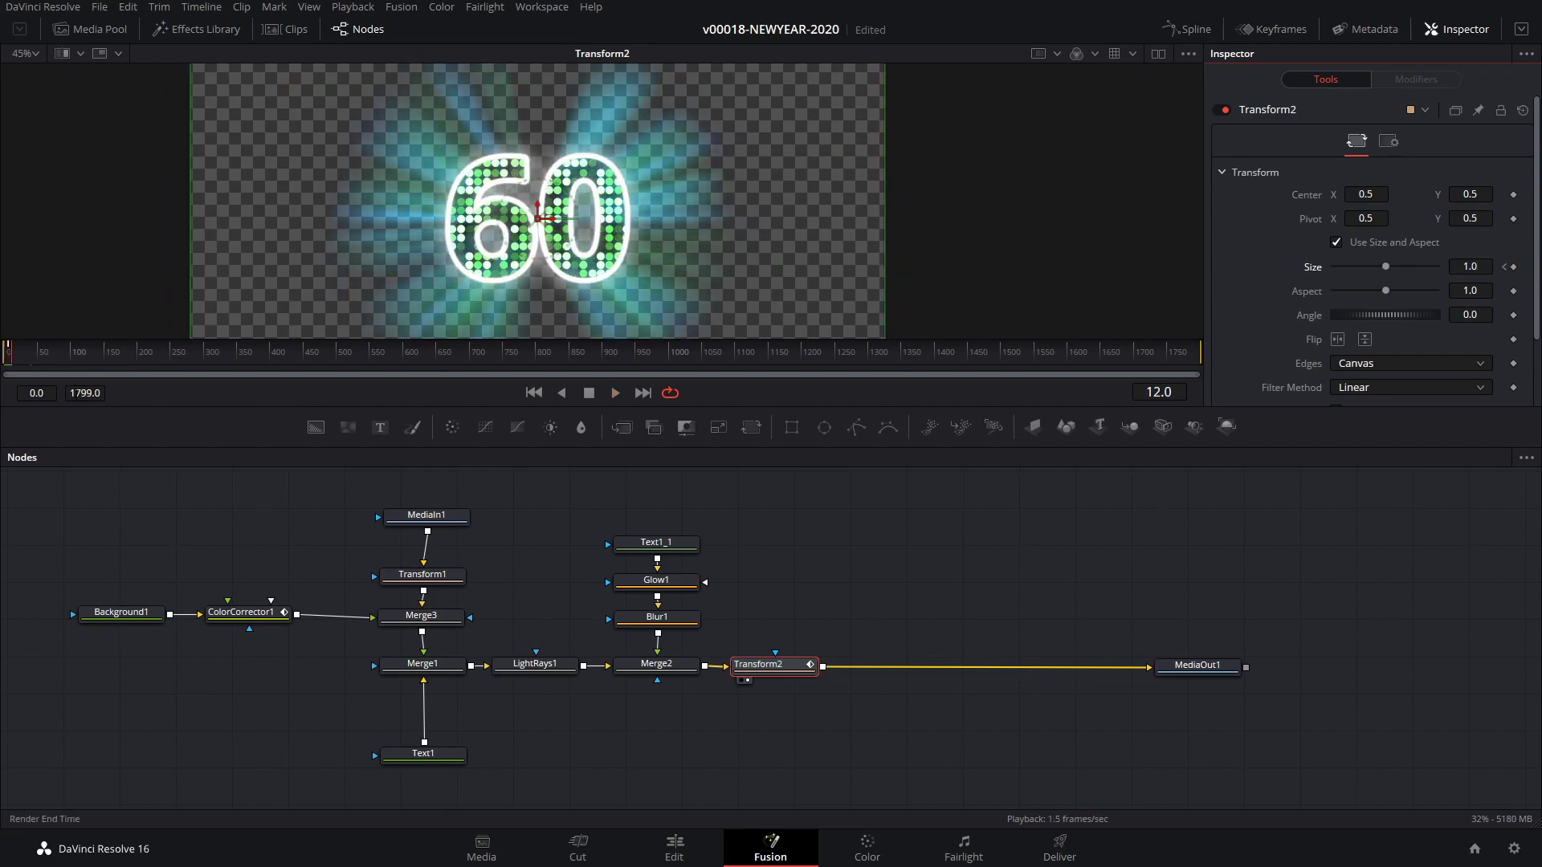
Step: Hold the Size at 1.0 with a keyframe at frame 21
left_click_drag(60, 350, 39, 350)
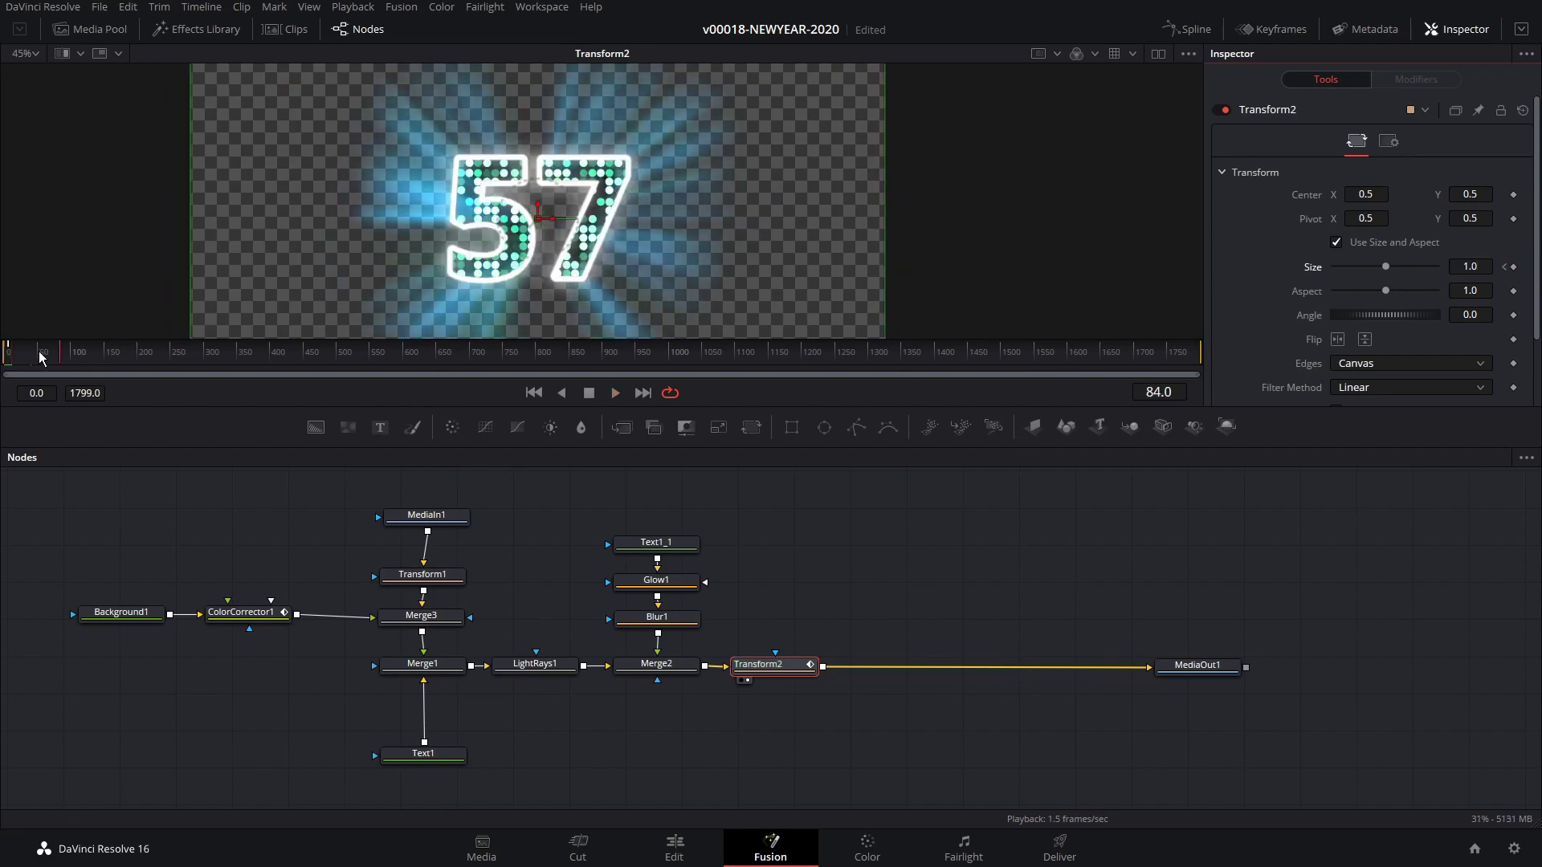
left_click(1159, 392)
key("BackSpace")
key("BackSpace")
key("BackSpace")
key("BackSpace")
type("24")
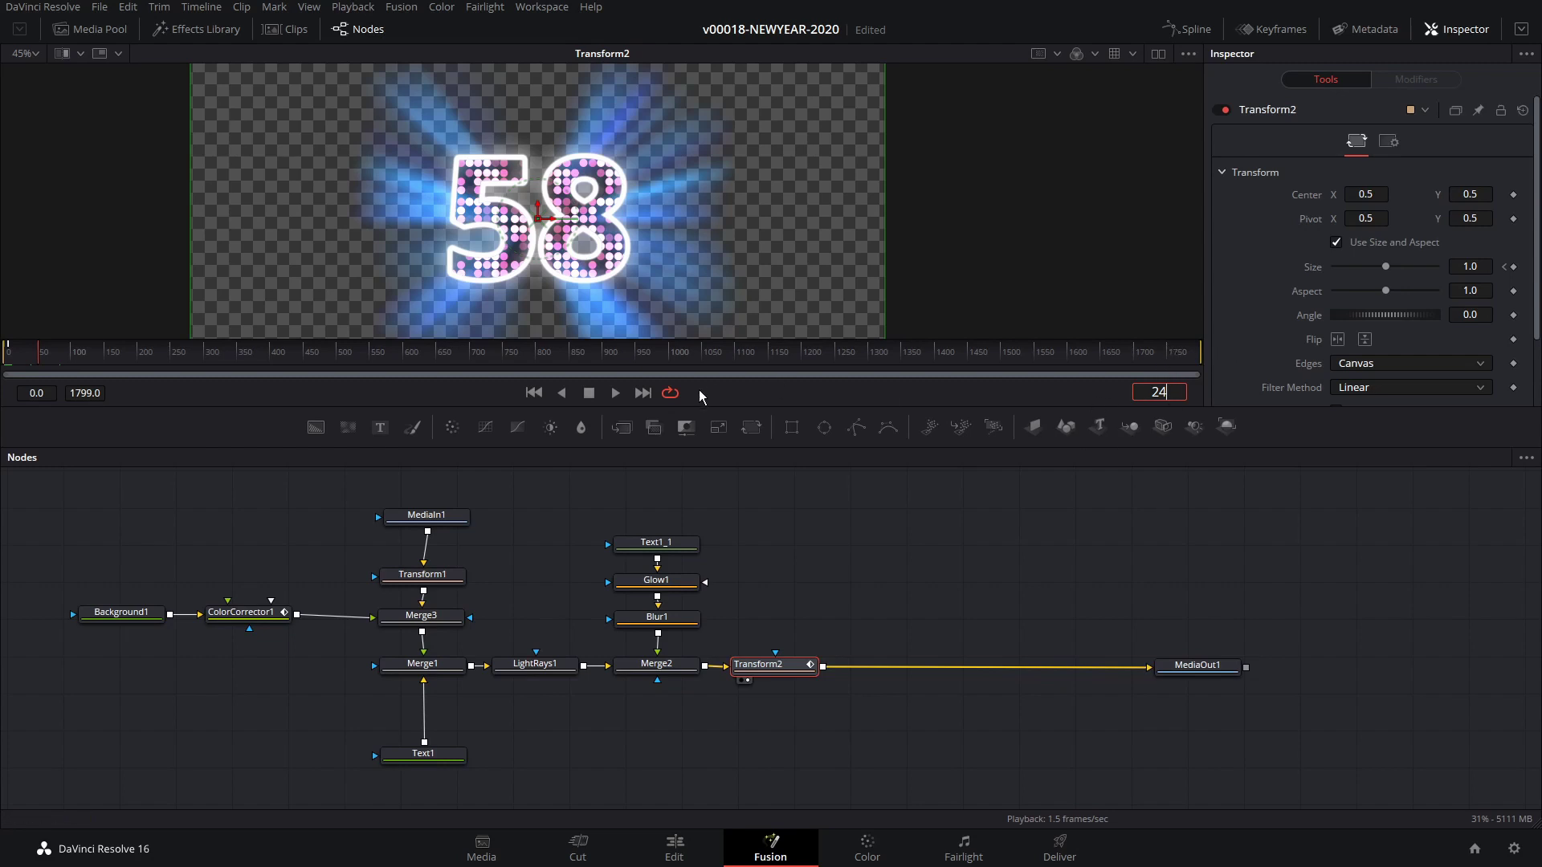
left_click(1166, 464)
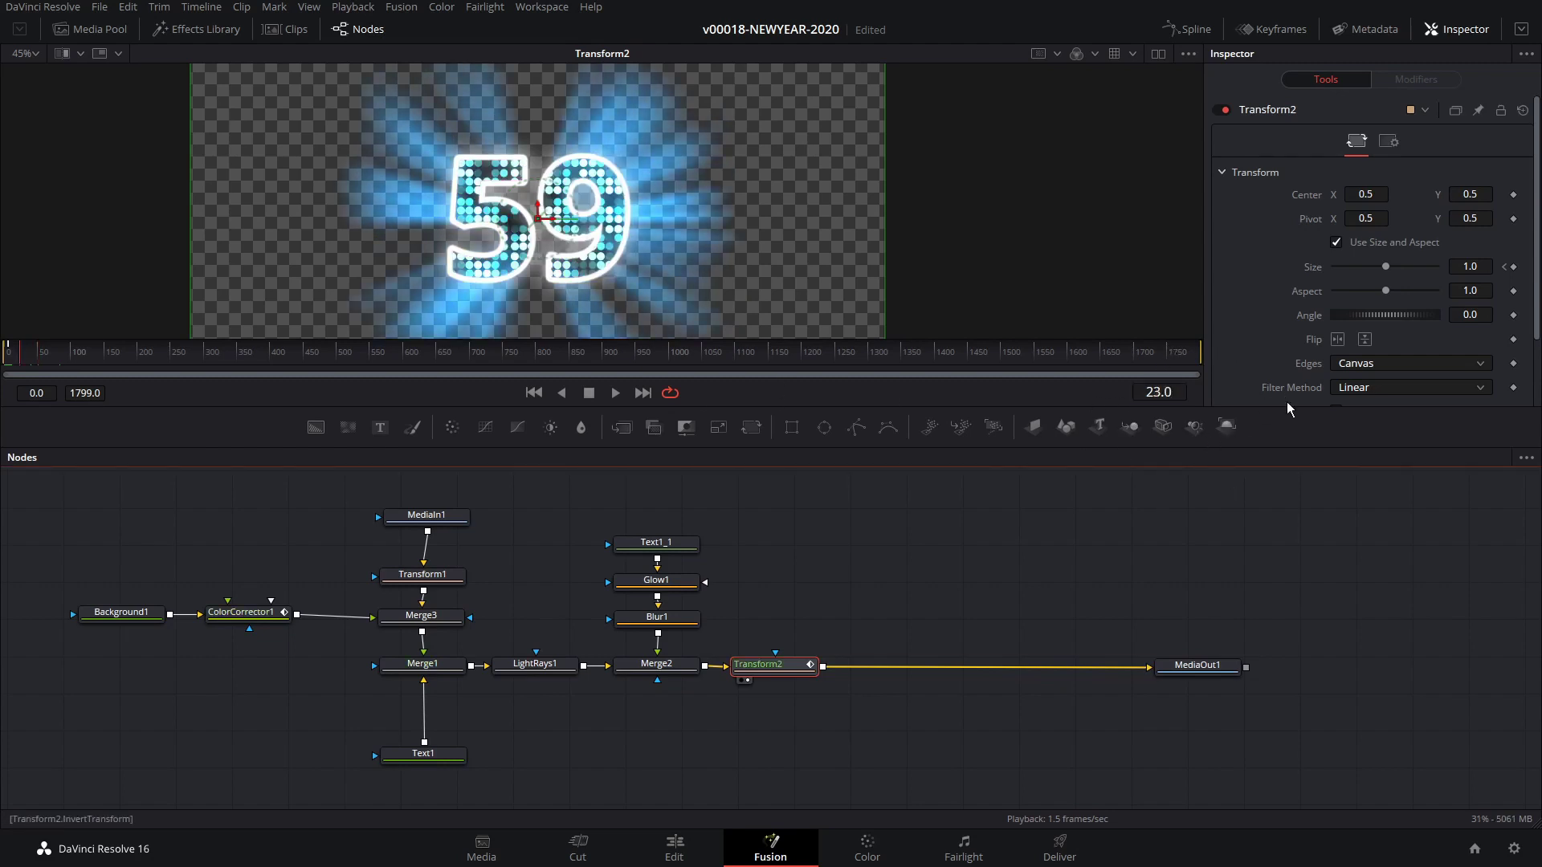
key("Left")
key("Left")
key("Left")
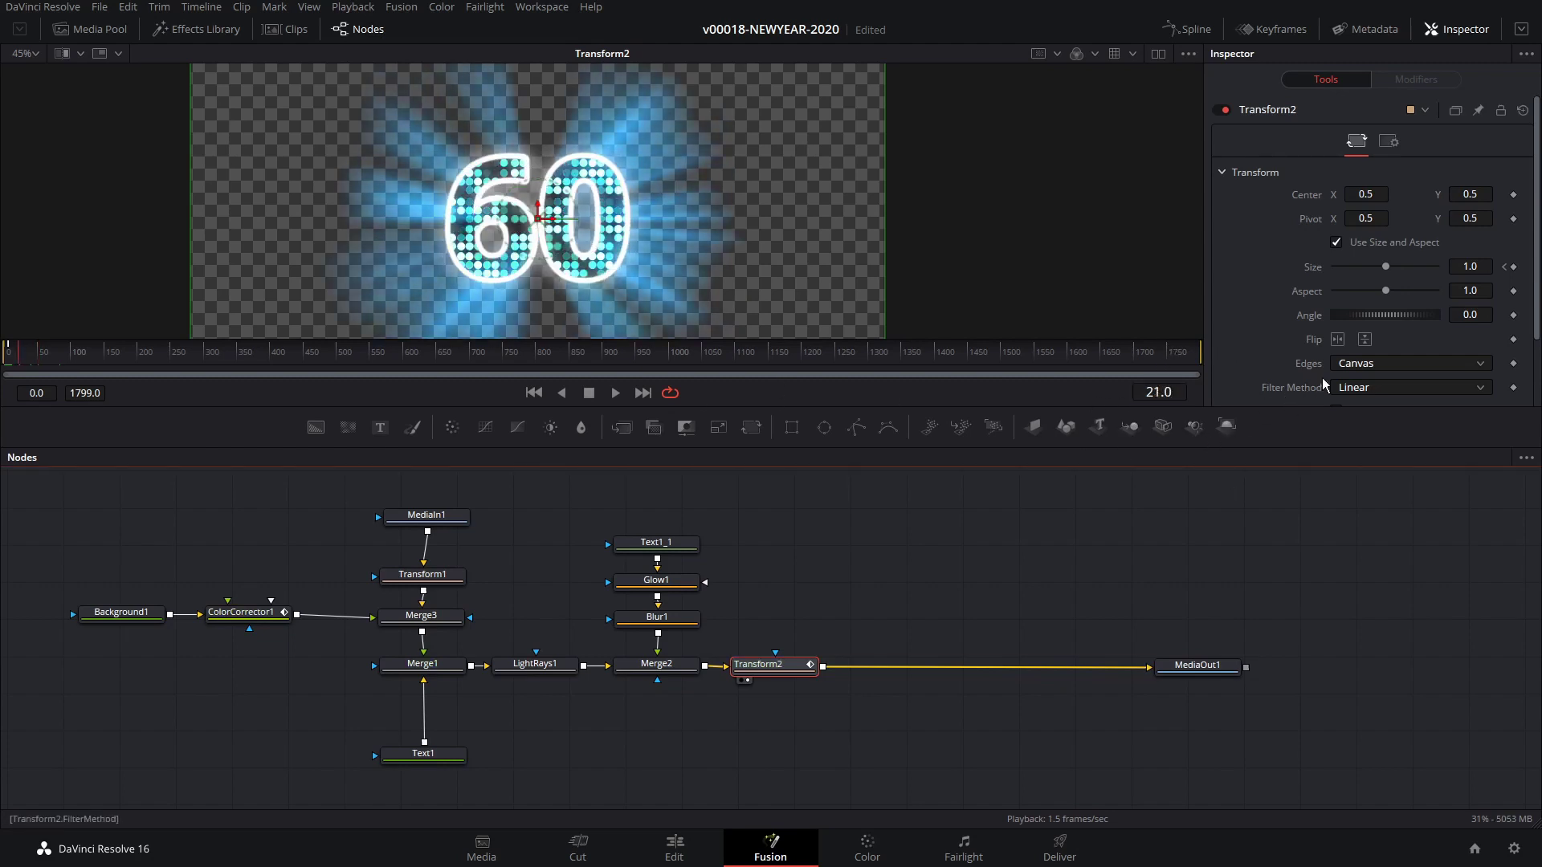
left_click(1514, 267)
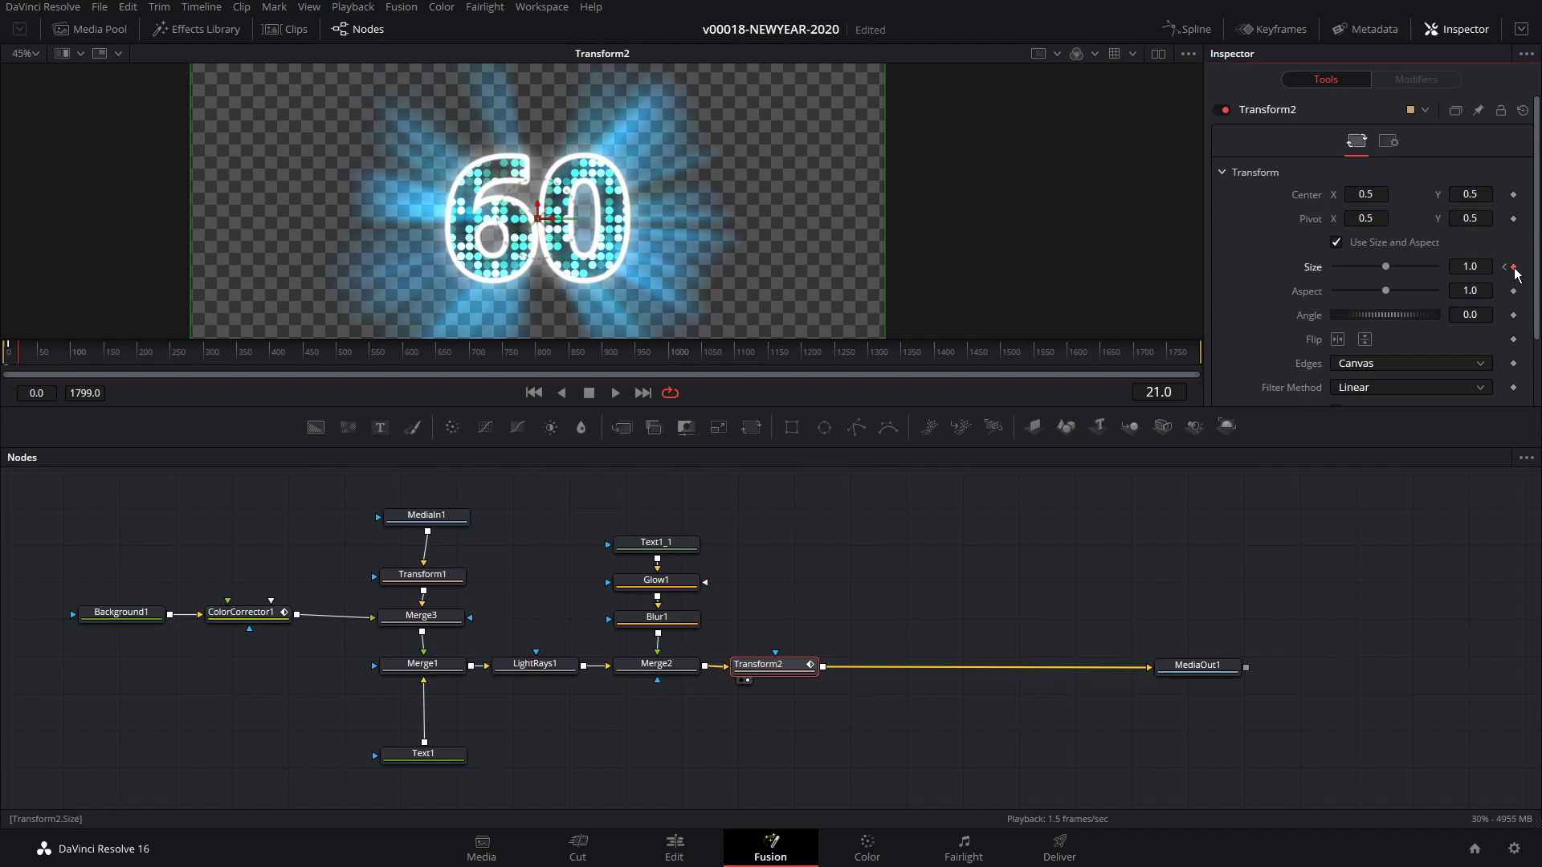
Step: Shrink the Size back to 0.7 at frame 24 and play the bounce
key("Right")
key("Right")
key("Right")
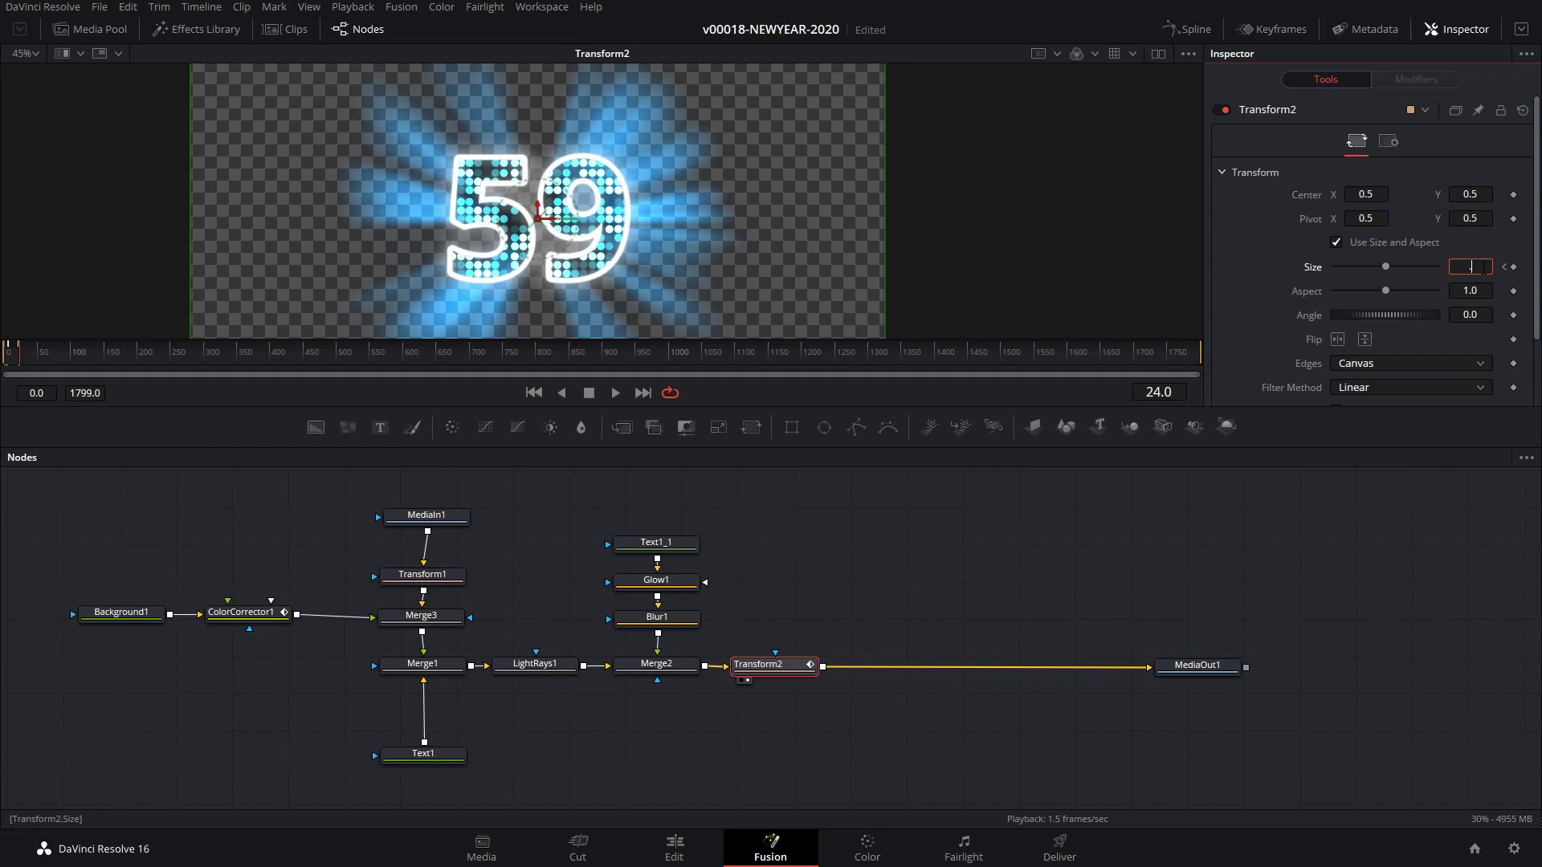
key("Return")
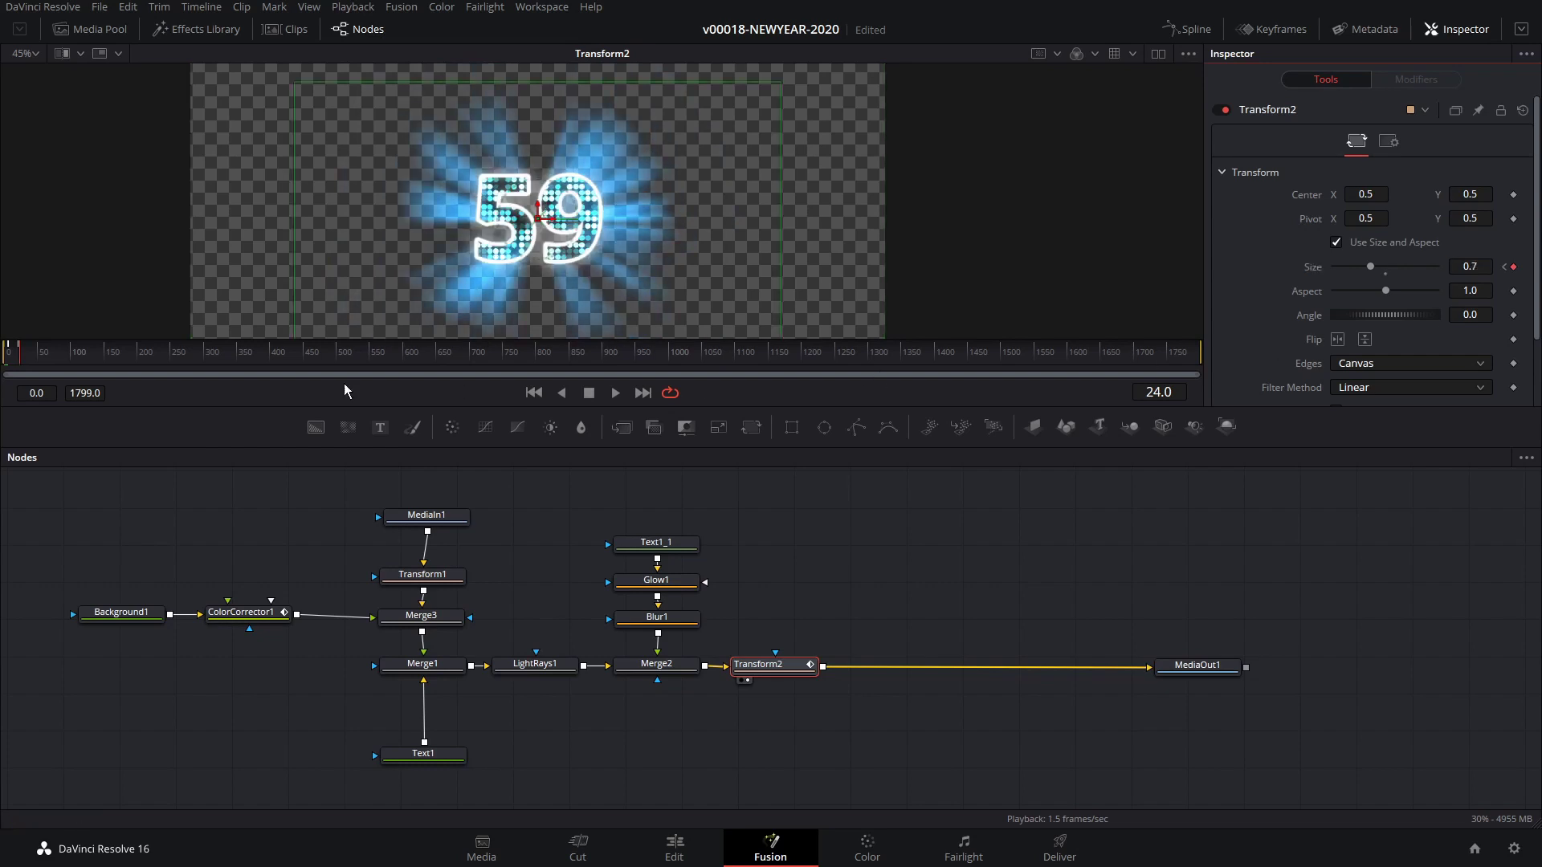
key("space")
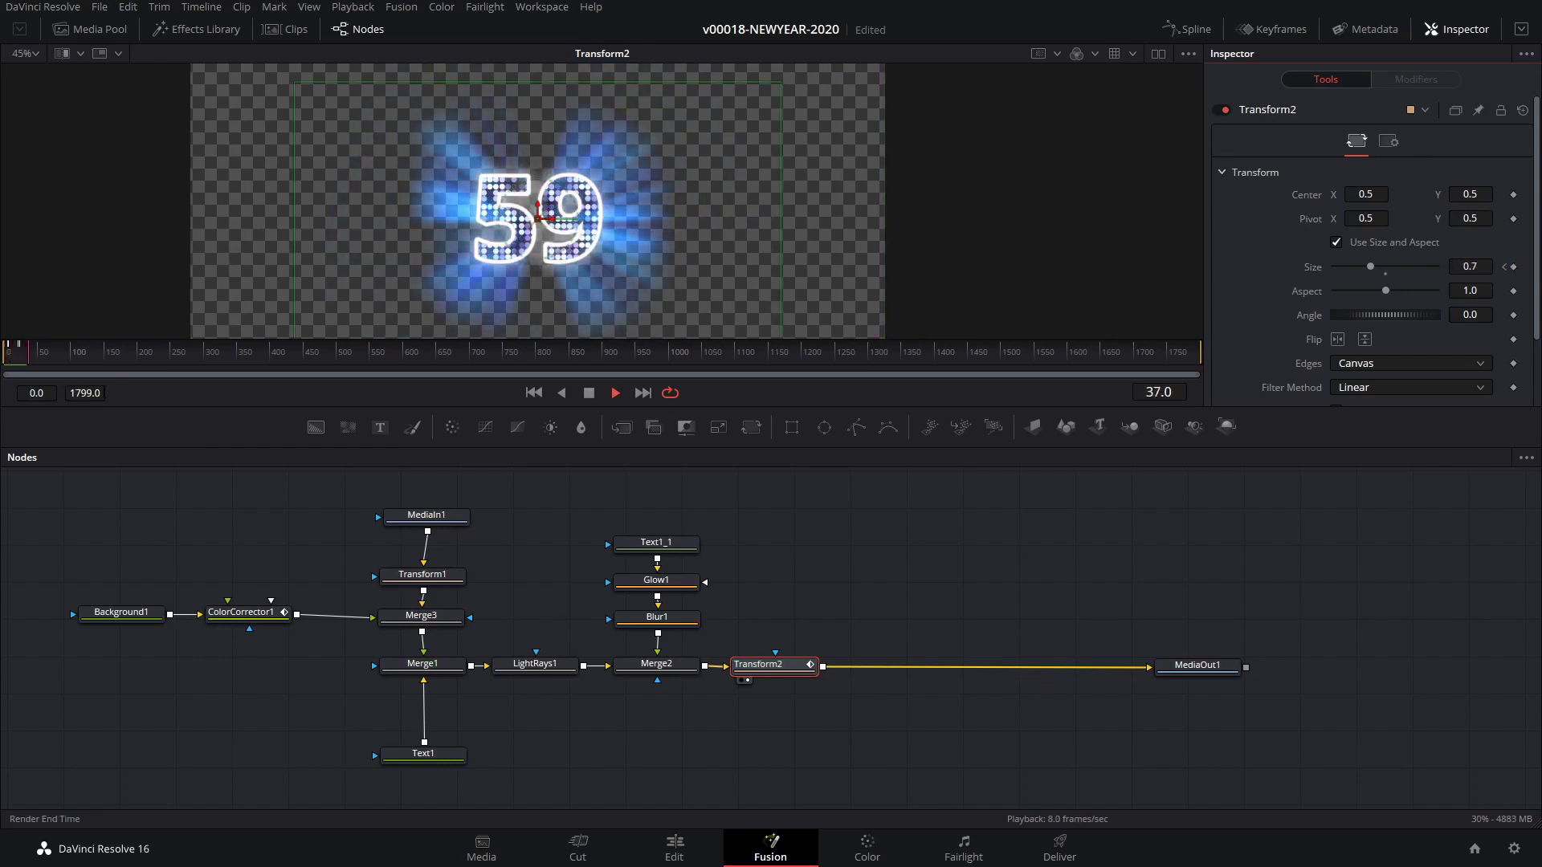
key("space")
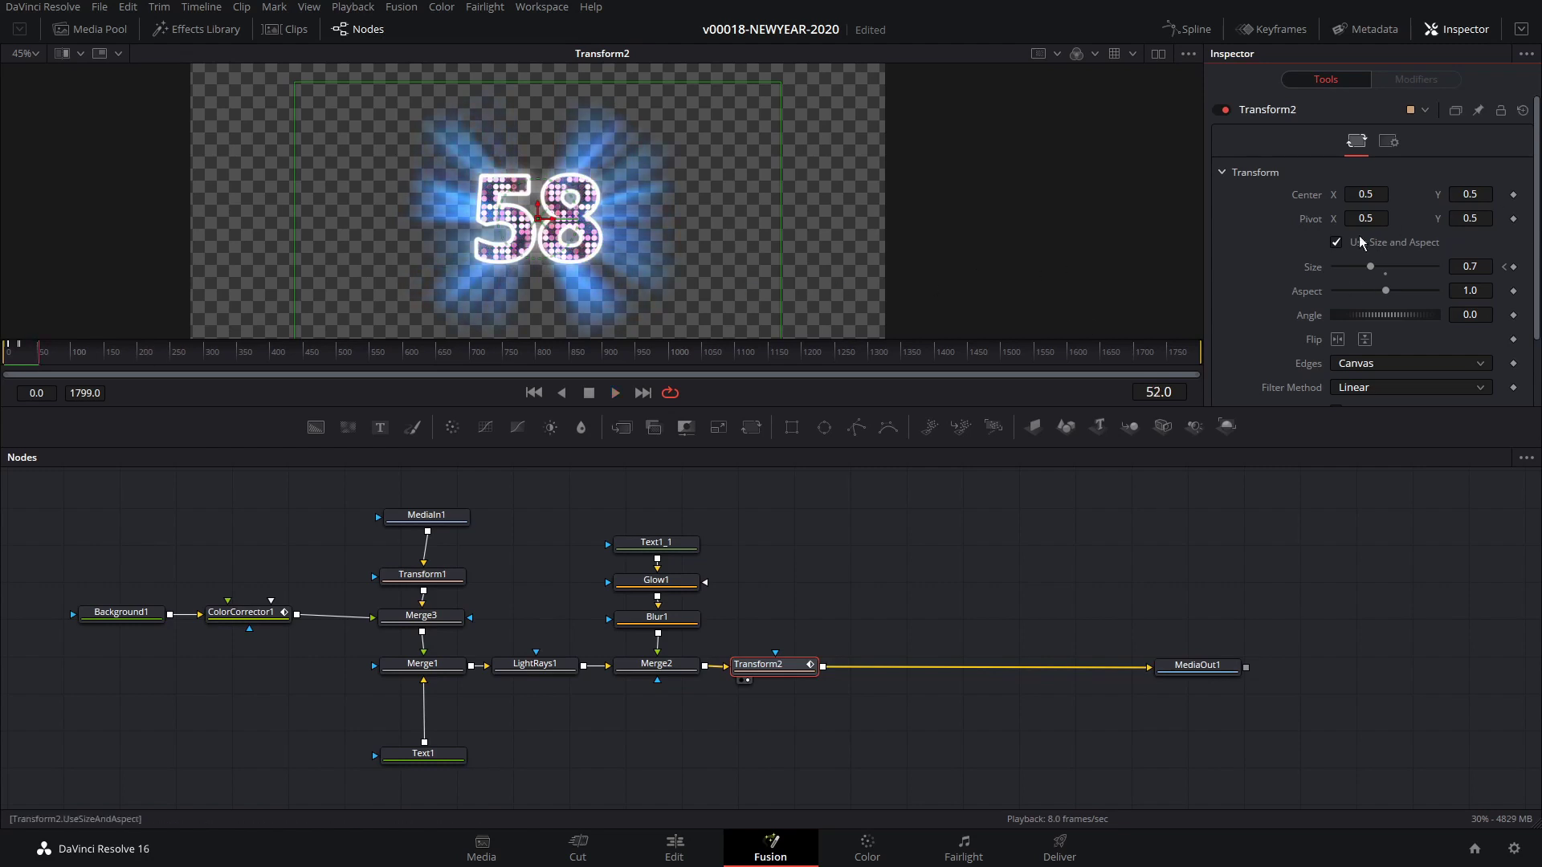
Step: In the Spline editor, hide Hue and move the Size keys to frames 4 and 6
left_click(1193, 32)
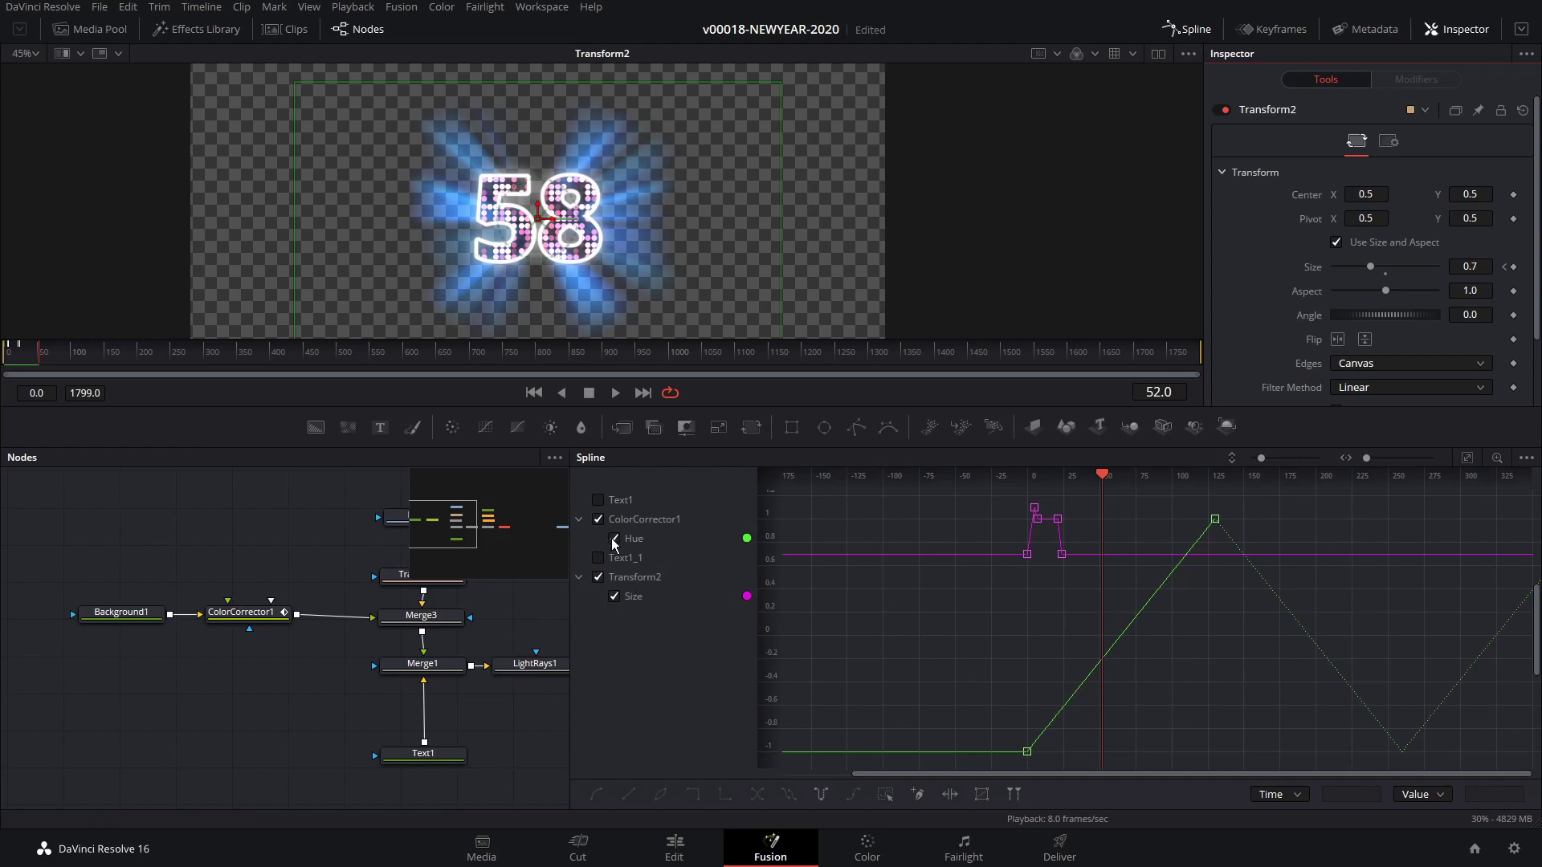
left_click(614, 539)
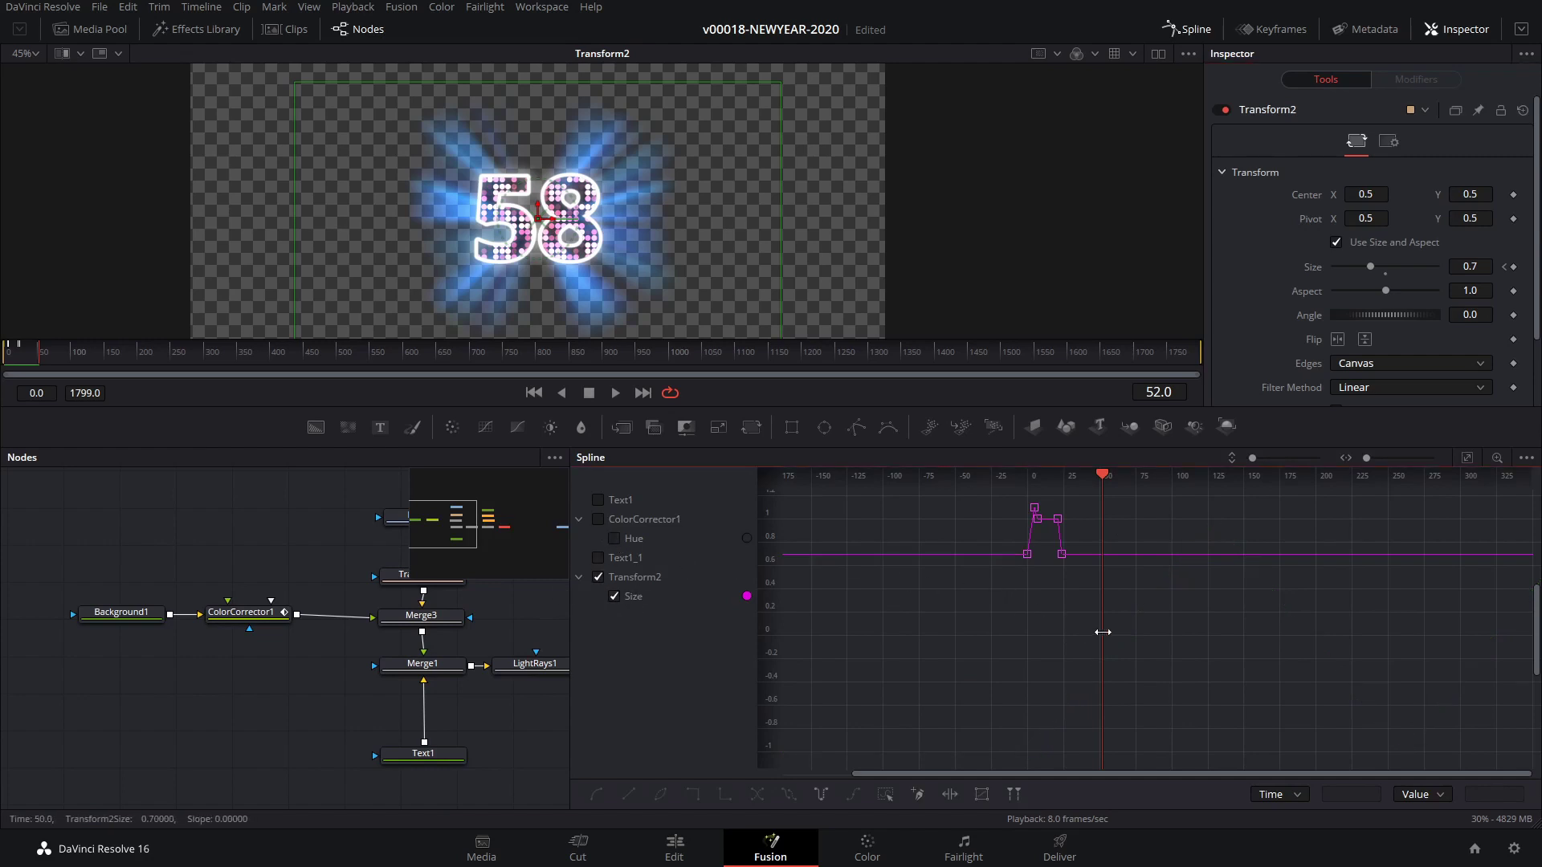
scroll(1116, 643, "up", 3)
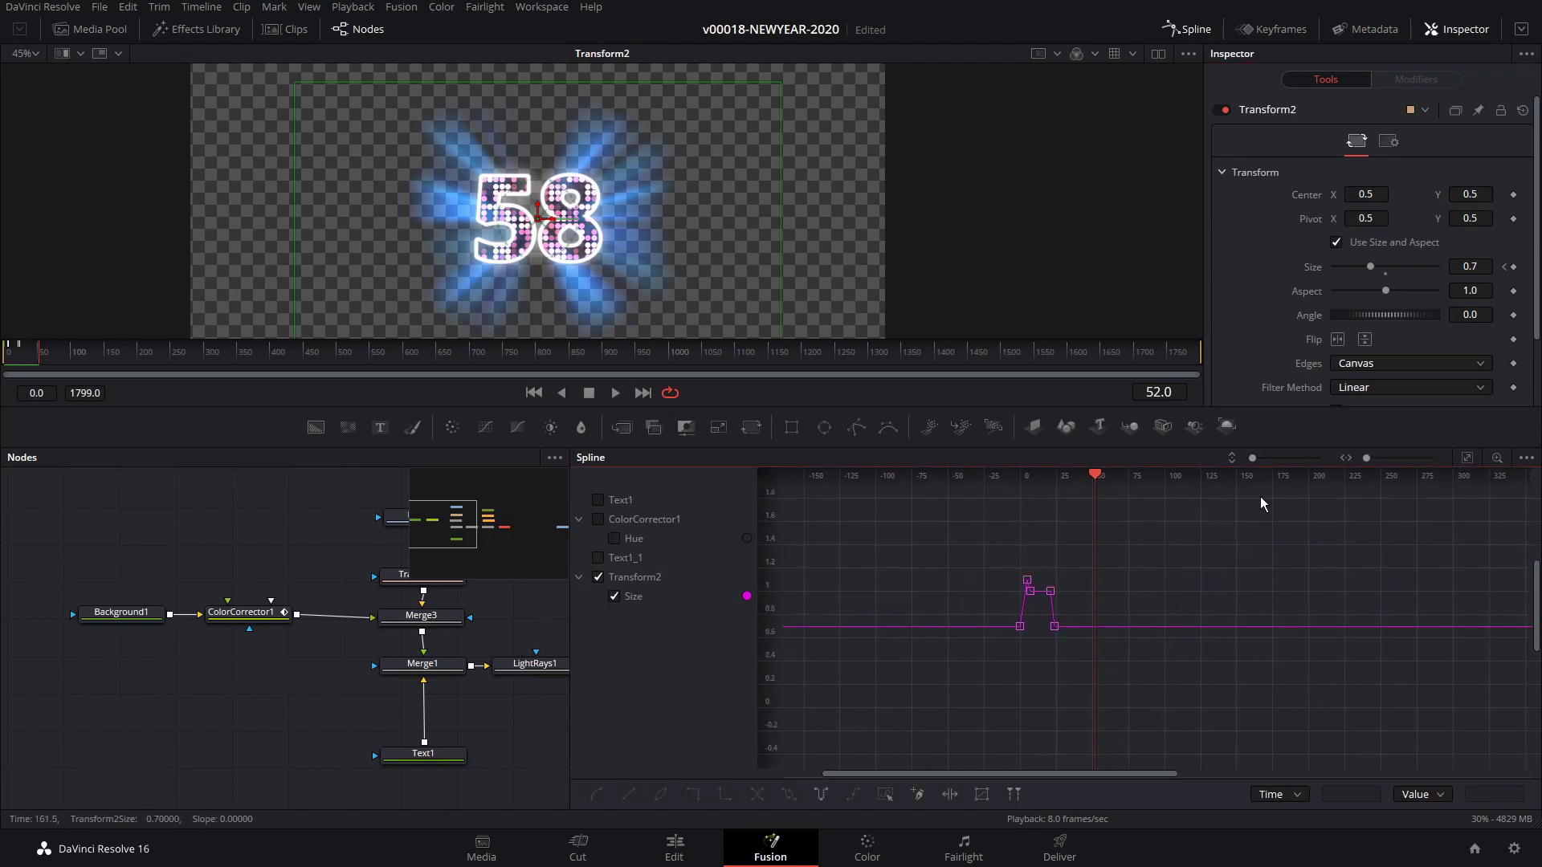
left_click_drag(1367, 457, 1370, 457)
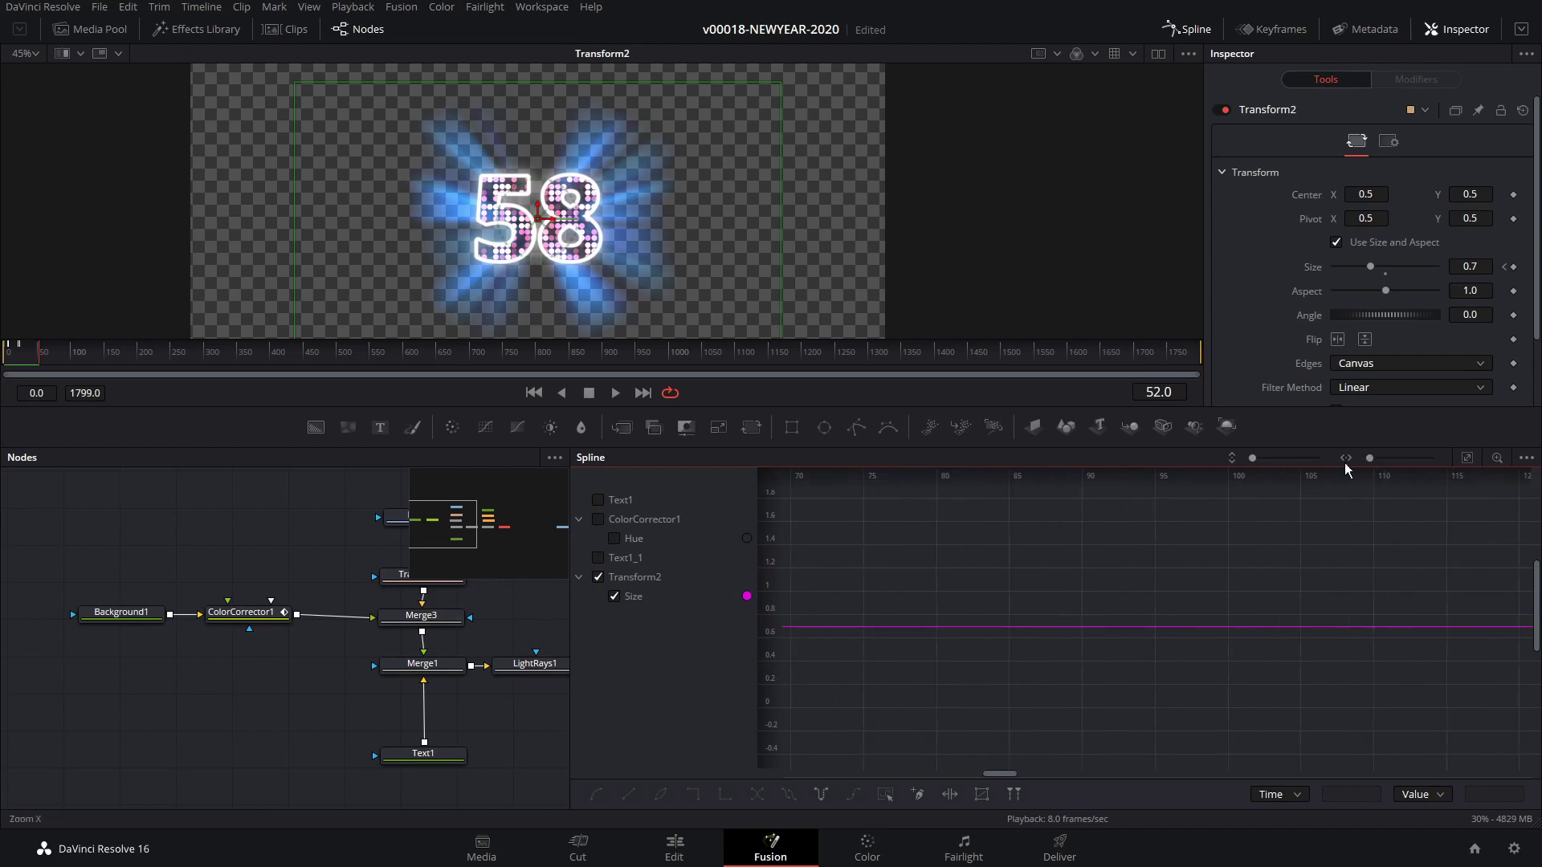
left_click(1465, 458)
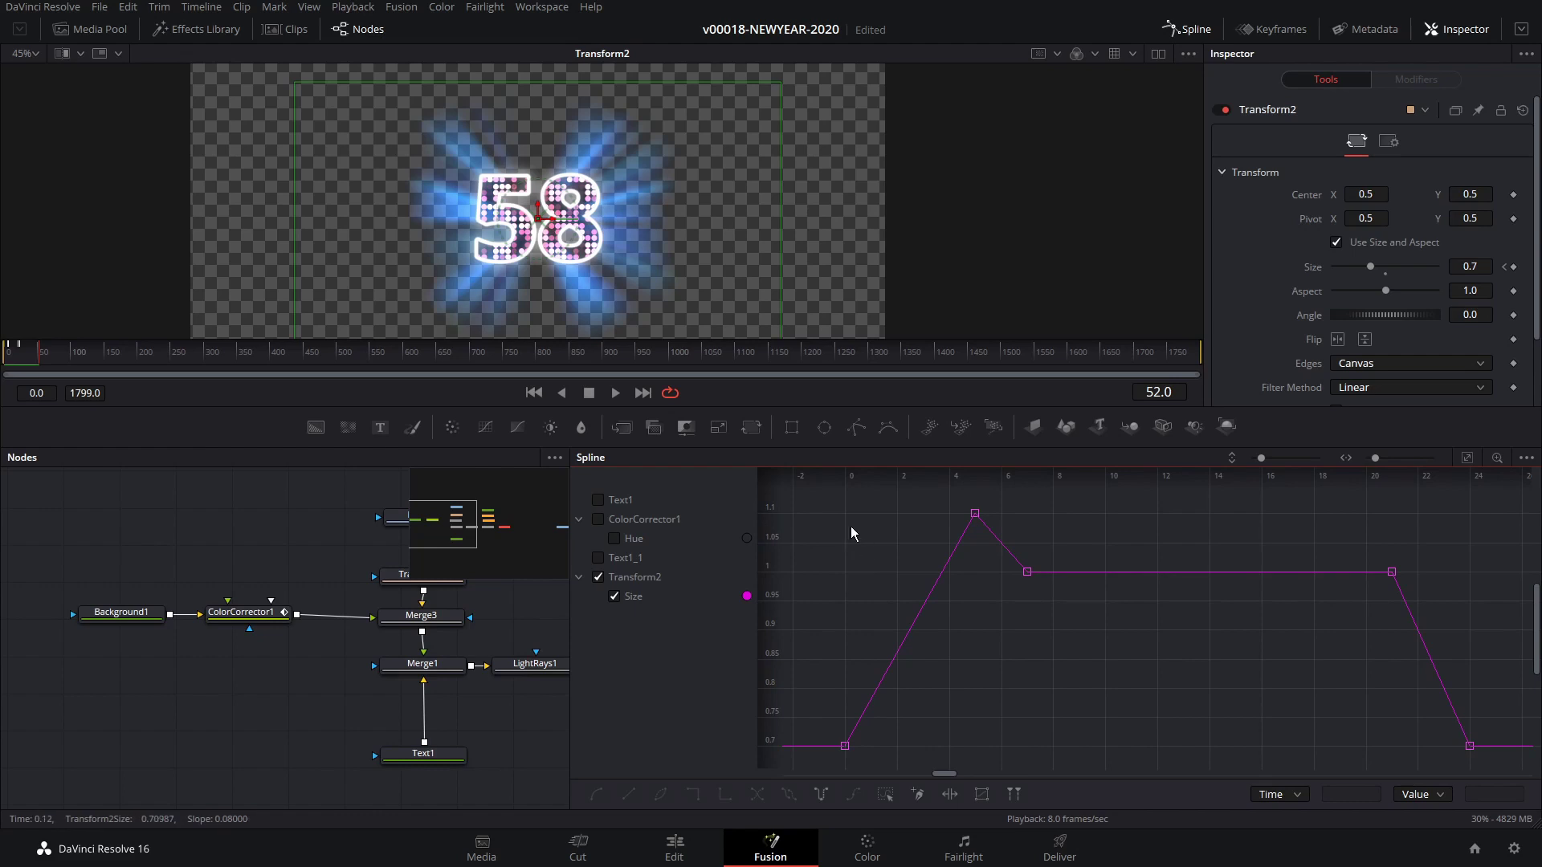
left_click(975, 515)
mouse_move(964, 515)
left_mouse_down()
mouse_move(933, 518)
mouse_move(962, 522)
left_mouse_up()
left_click(1027, 572)
left_click_drag(1027, 572, 1006, 579)
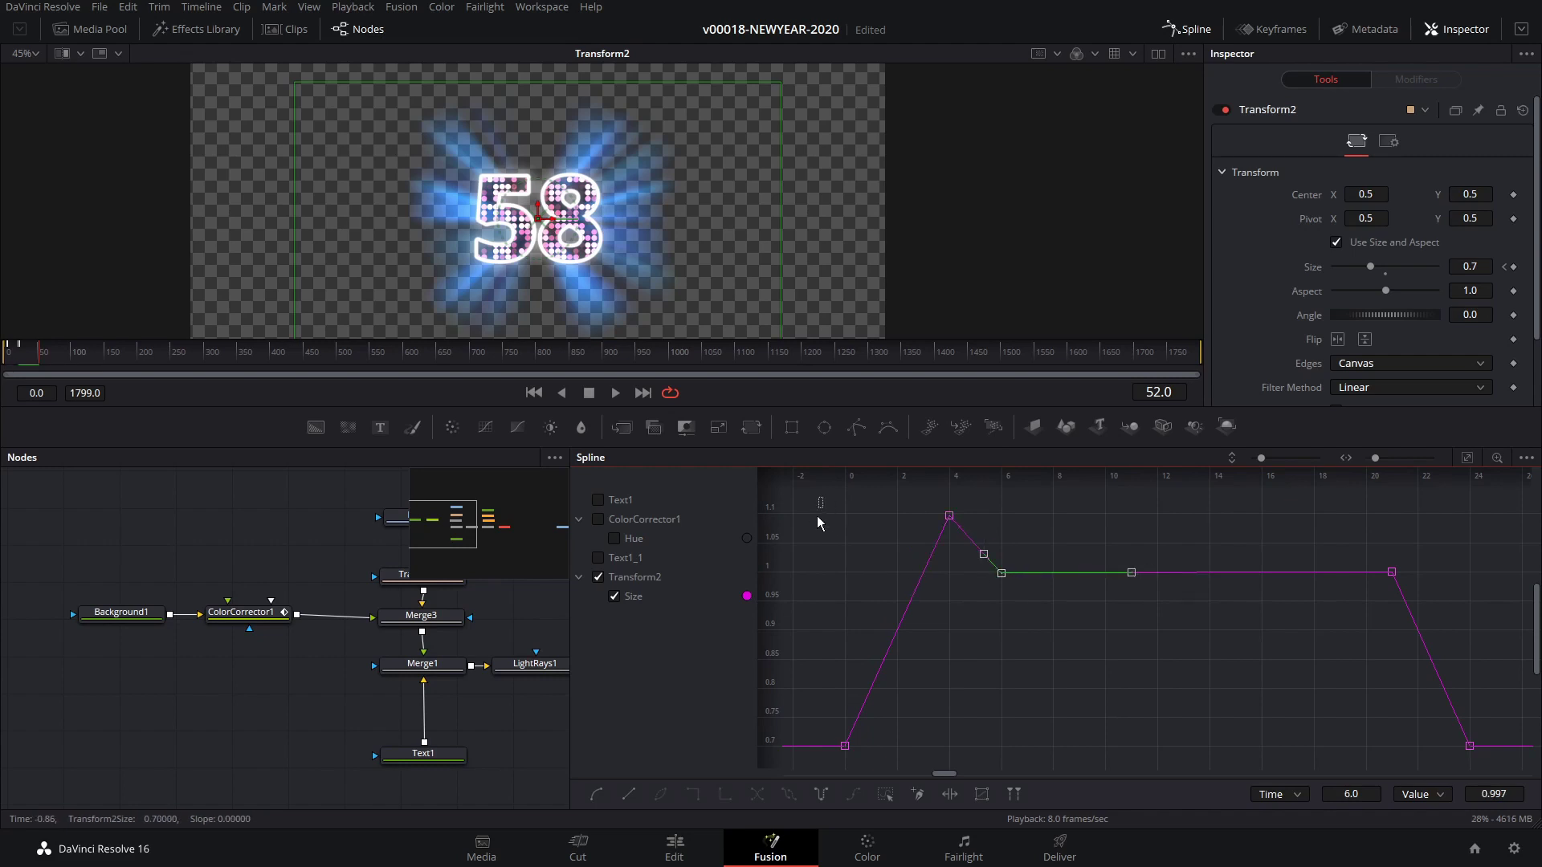
Step: Set all Size keyframes to ping-pong and play to check the repeating pulse
left_click_drag(816, 549, 1489, 781)
left_click(817, 795)
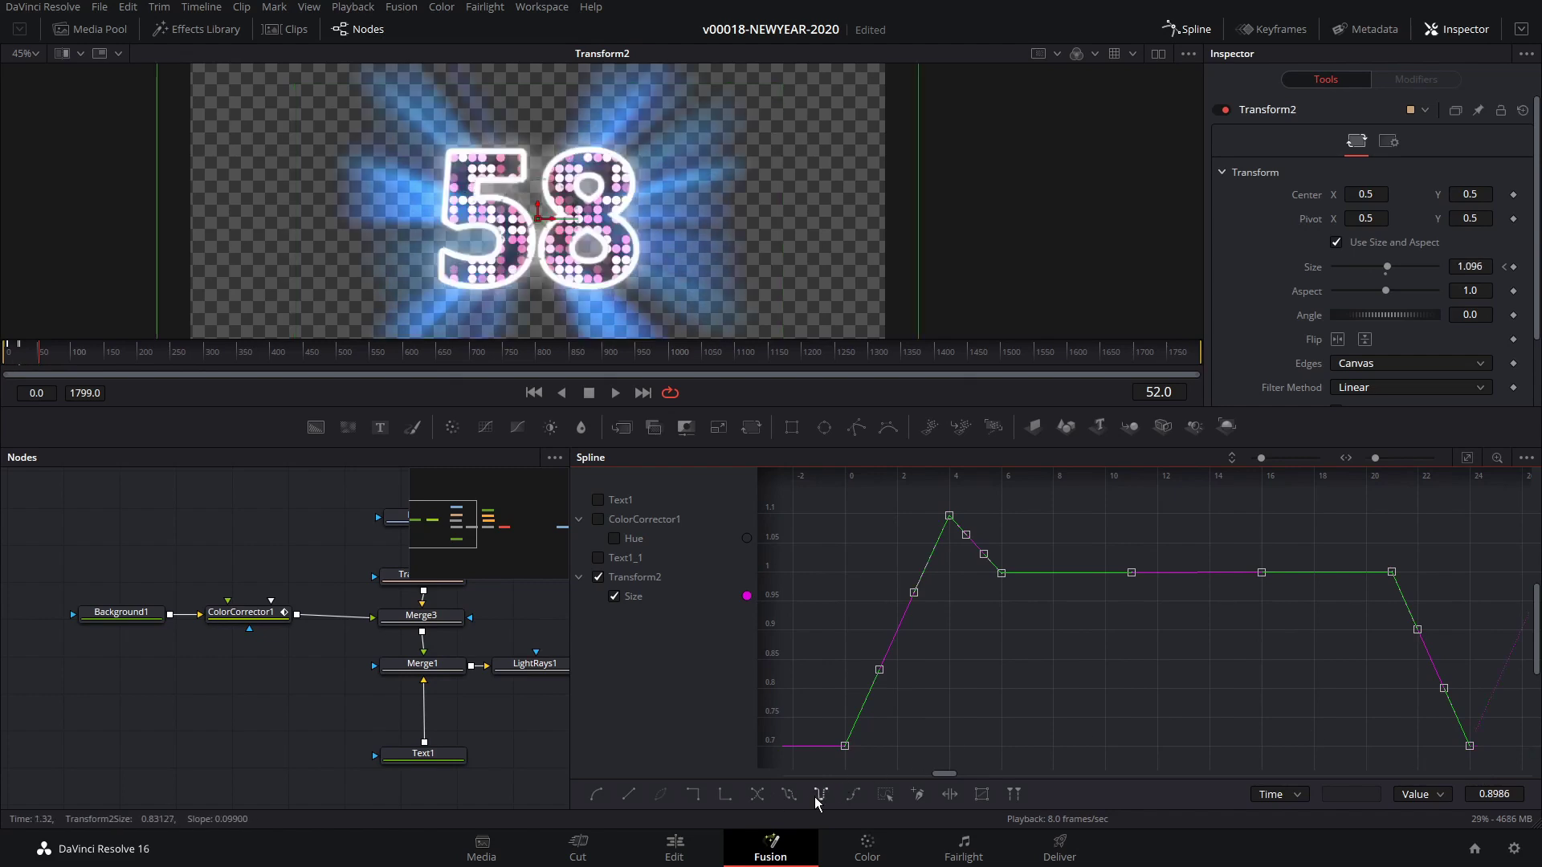
left_click_drag(944, 774, 973, 773)
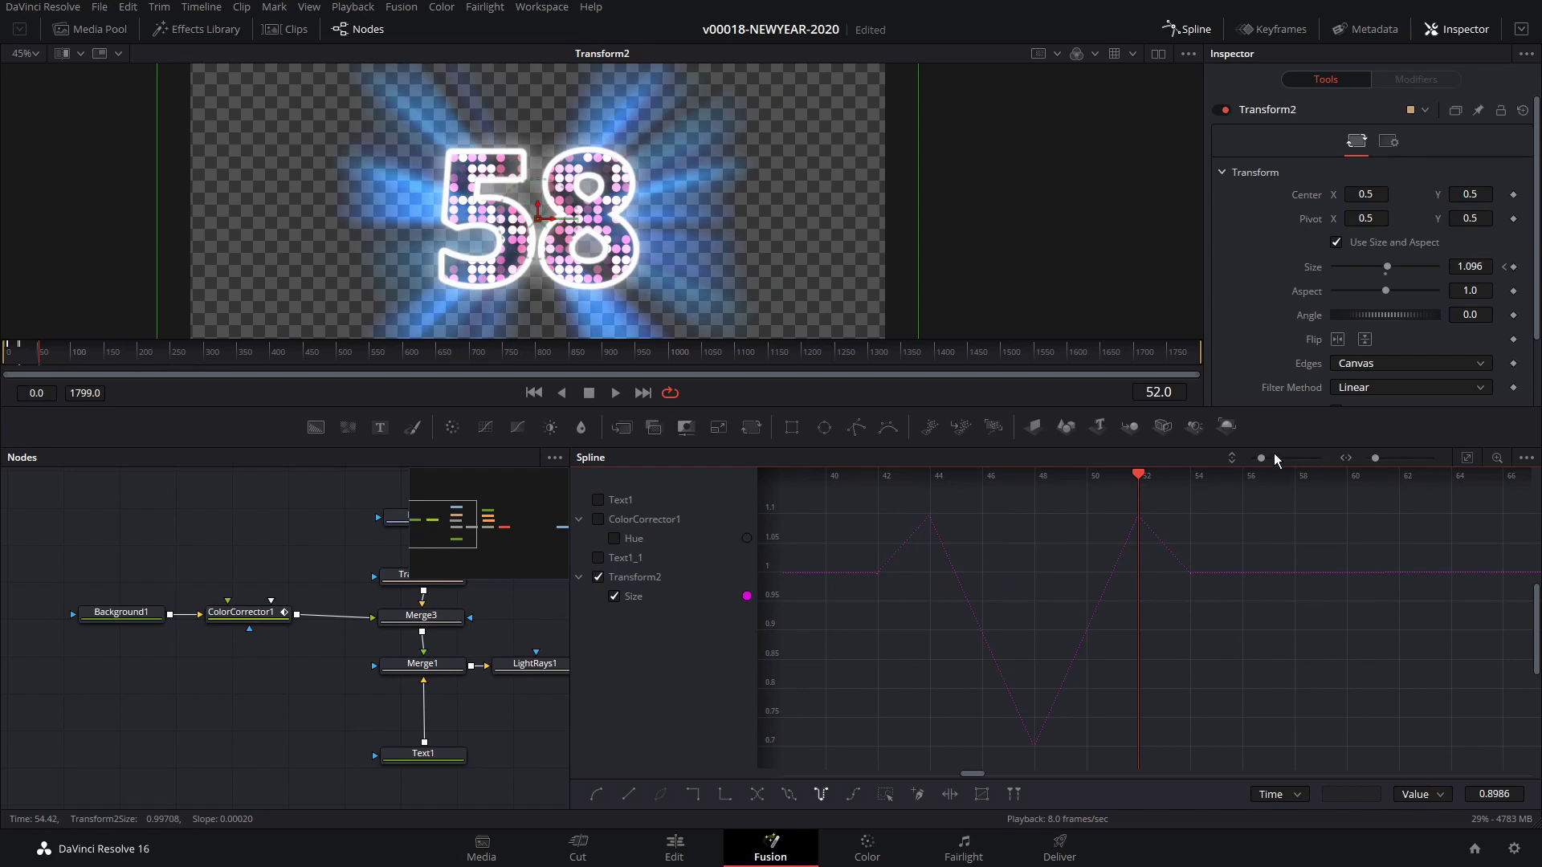
left_click_drag(1269, 454, 1258, 456)
left_click_drag(1375, 459, 1365, 459)
key("space")
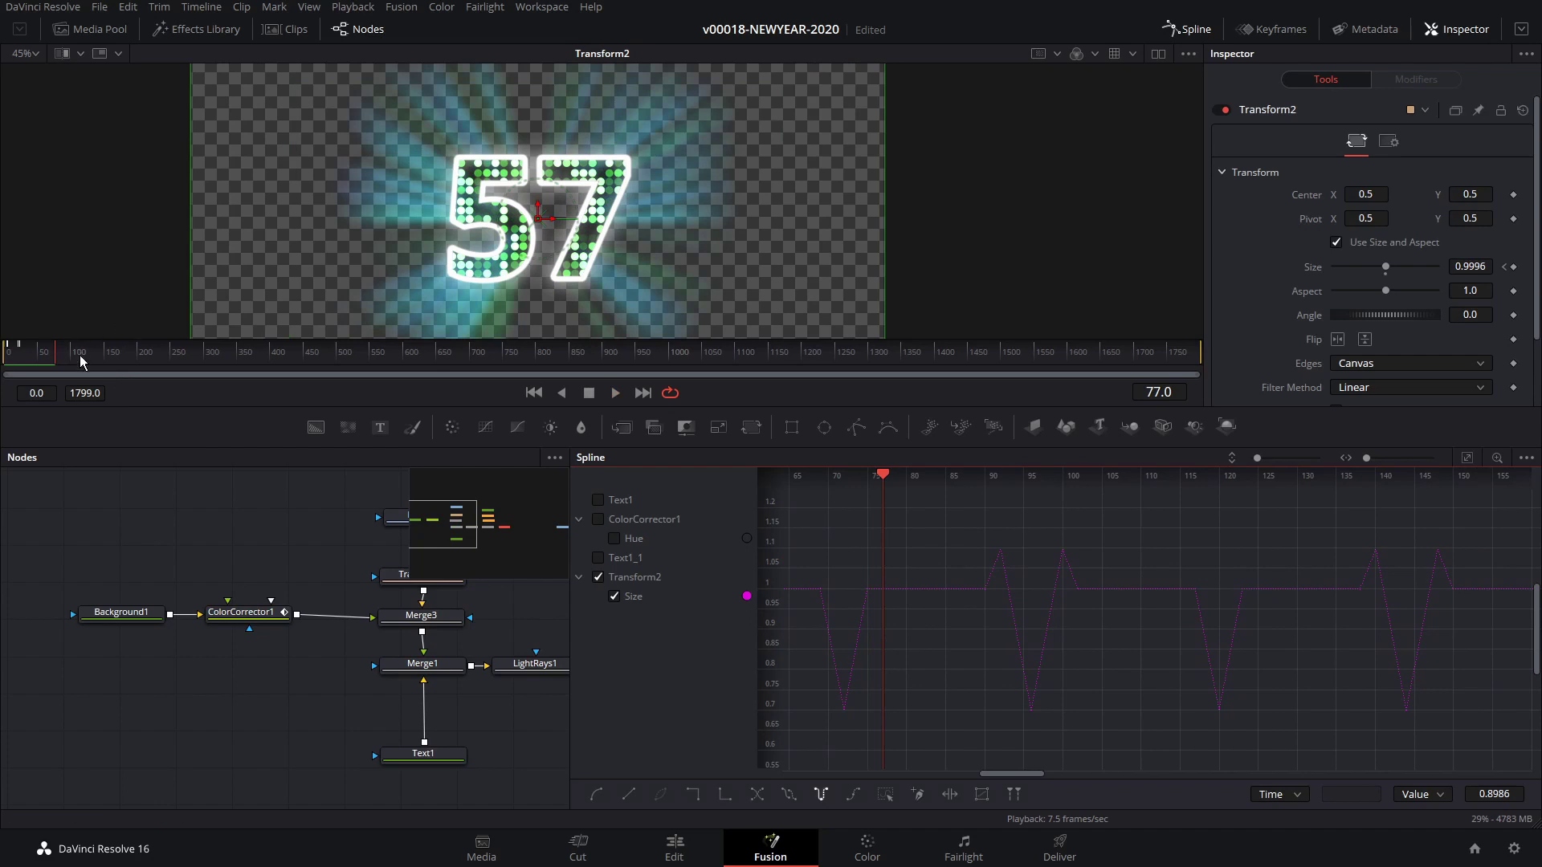
Step: Keyframe LightRays1's Length at 0.118 on frame 0
left_click(17, 351)
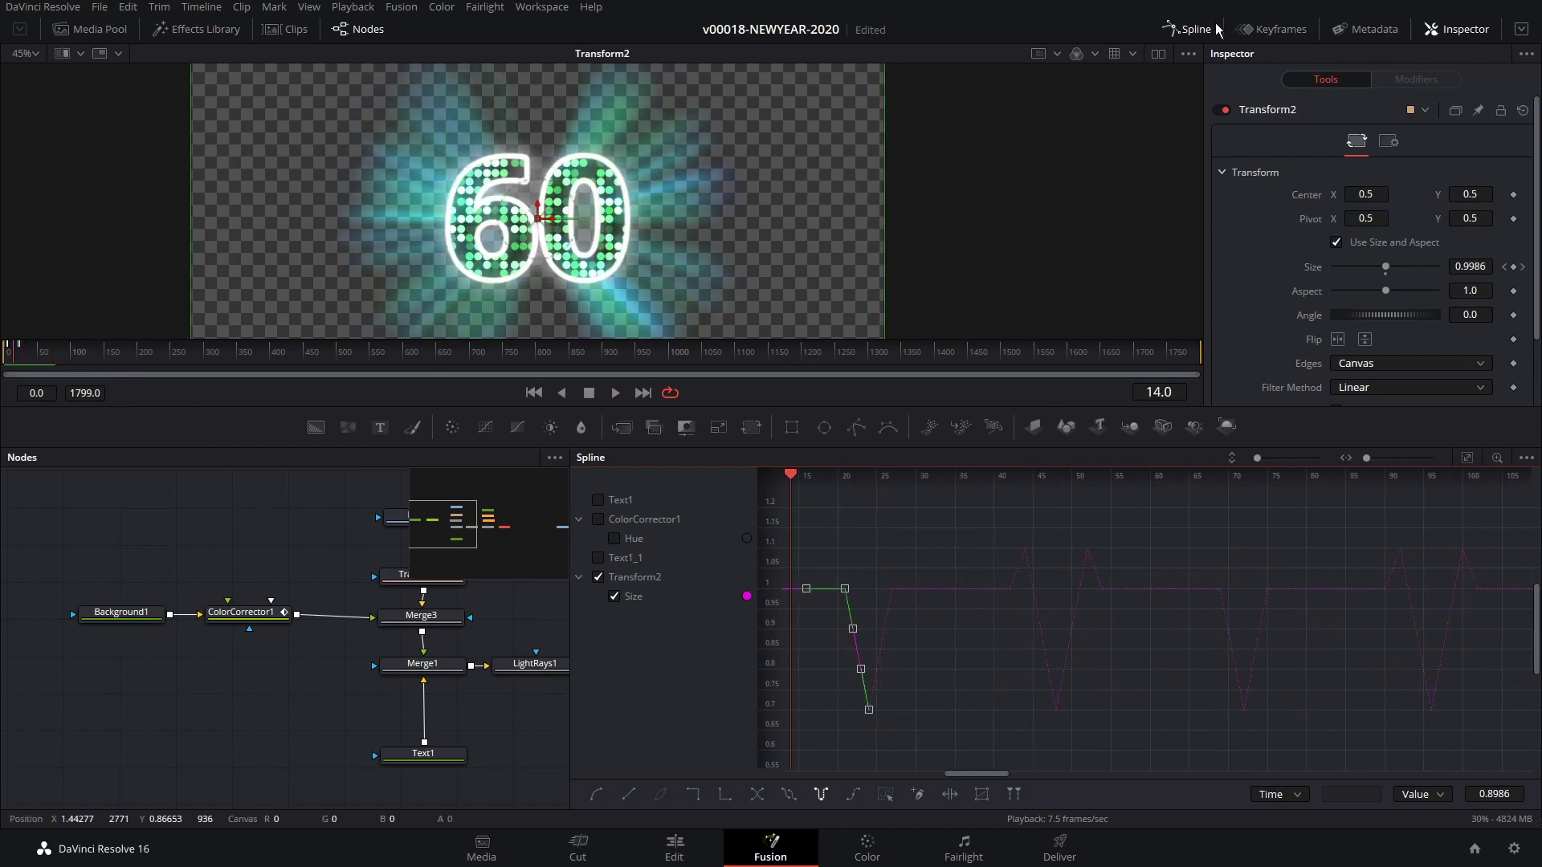
left_click(1195, 31)
left_click(533, 667)
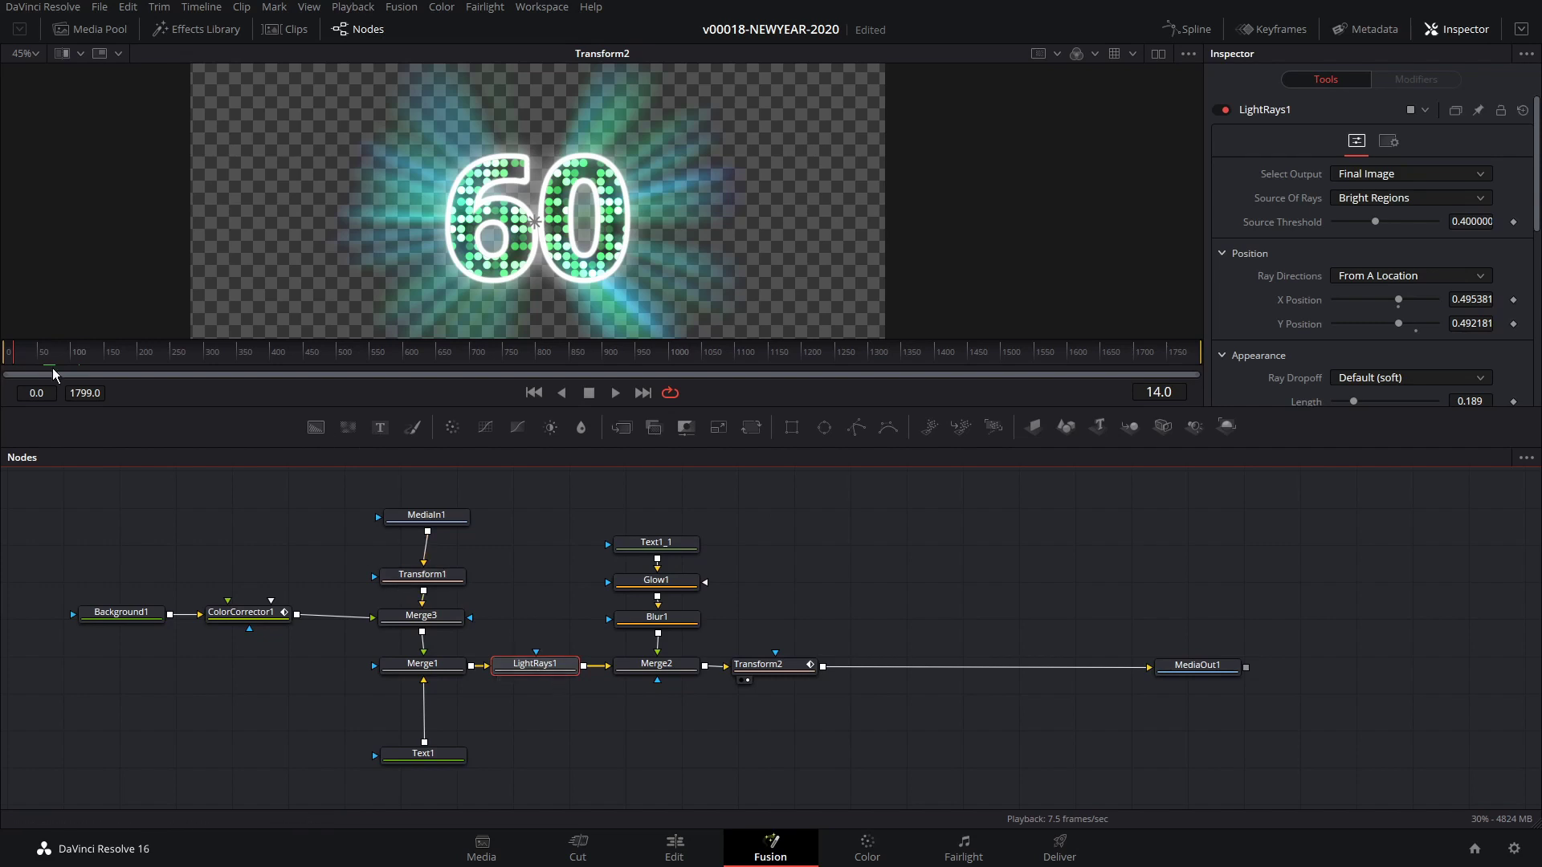
left_click_drag(54, 374, 10, 374)
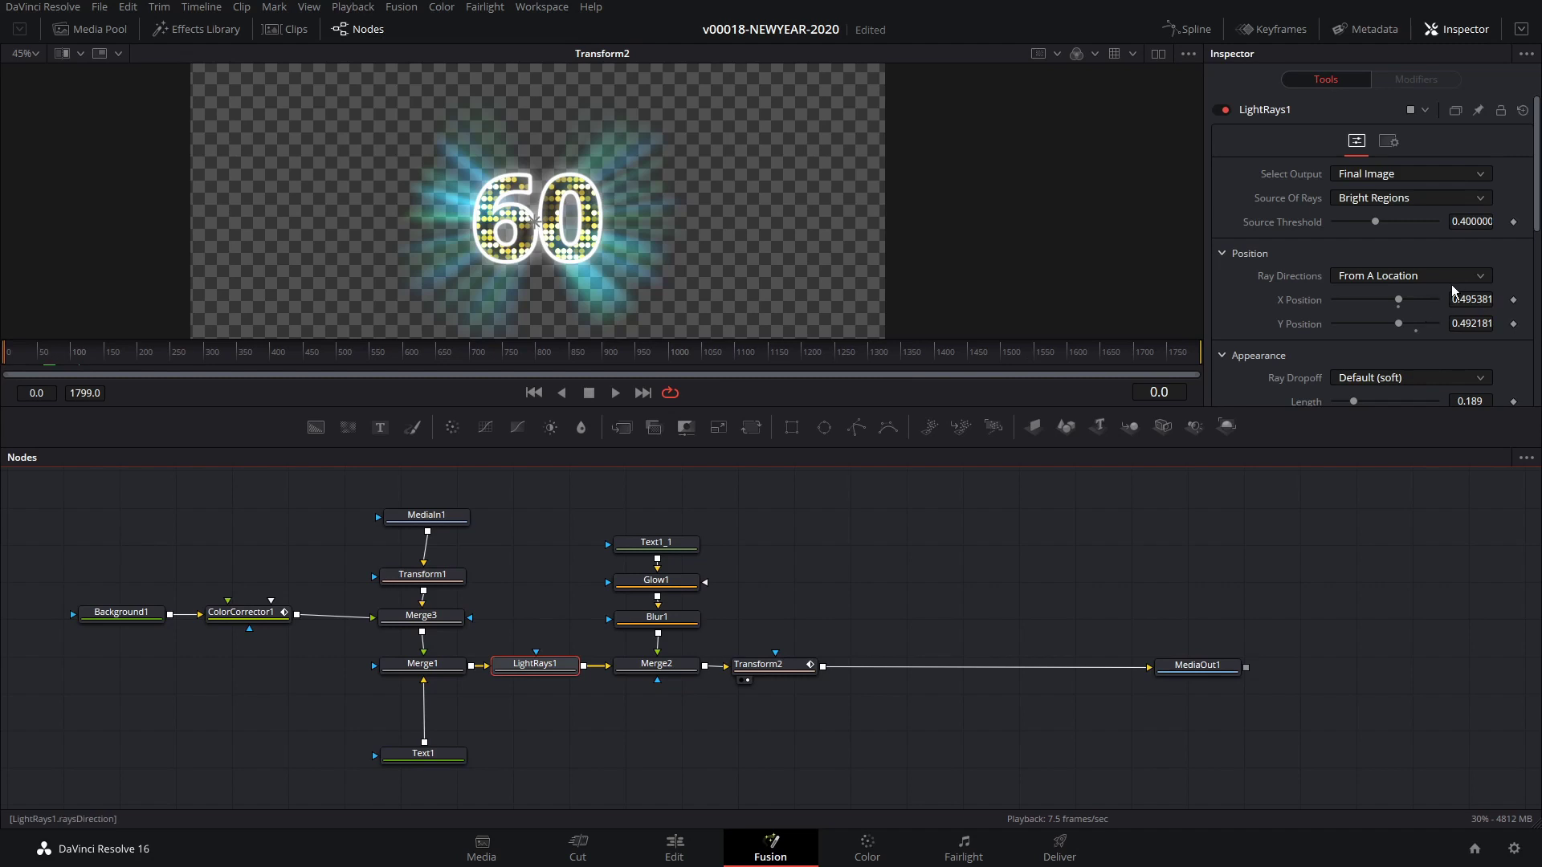
scroll(1355, 311, "down", 2)
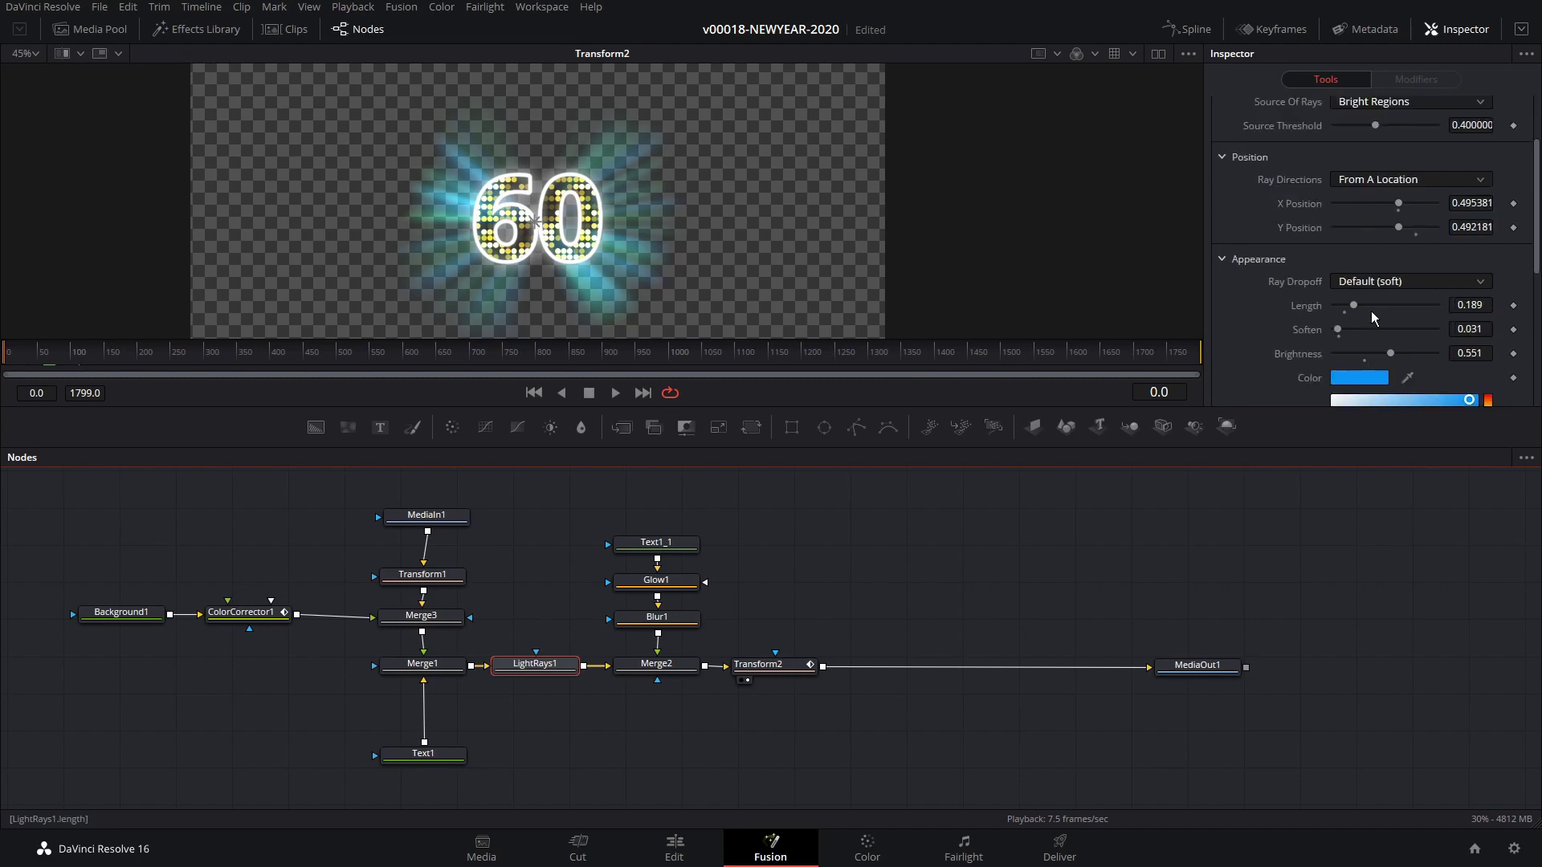
left_click(1513, 307)
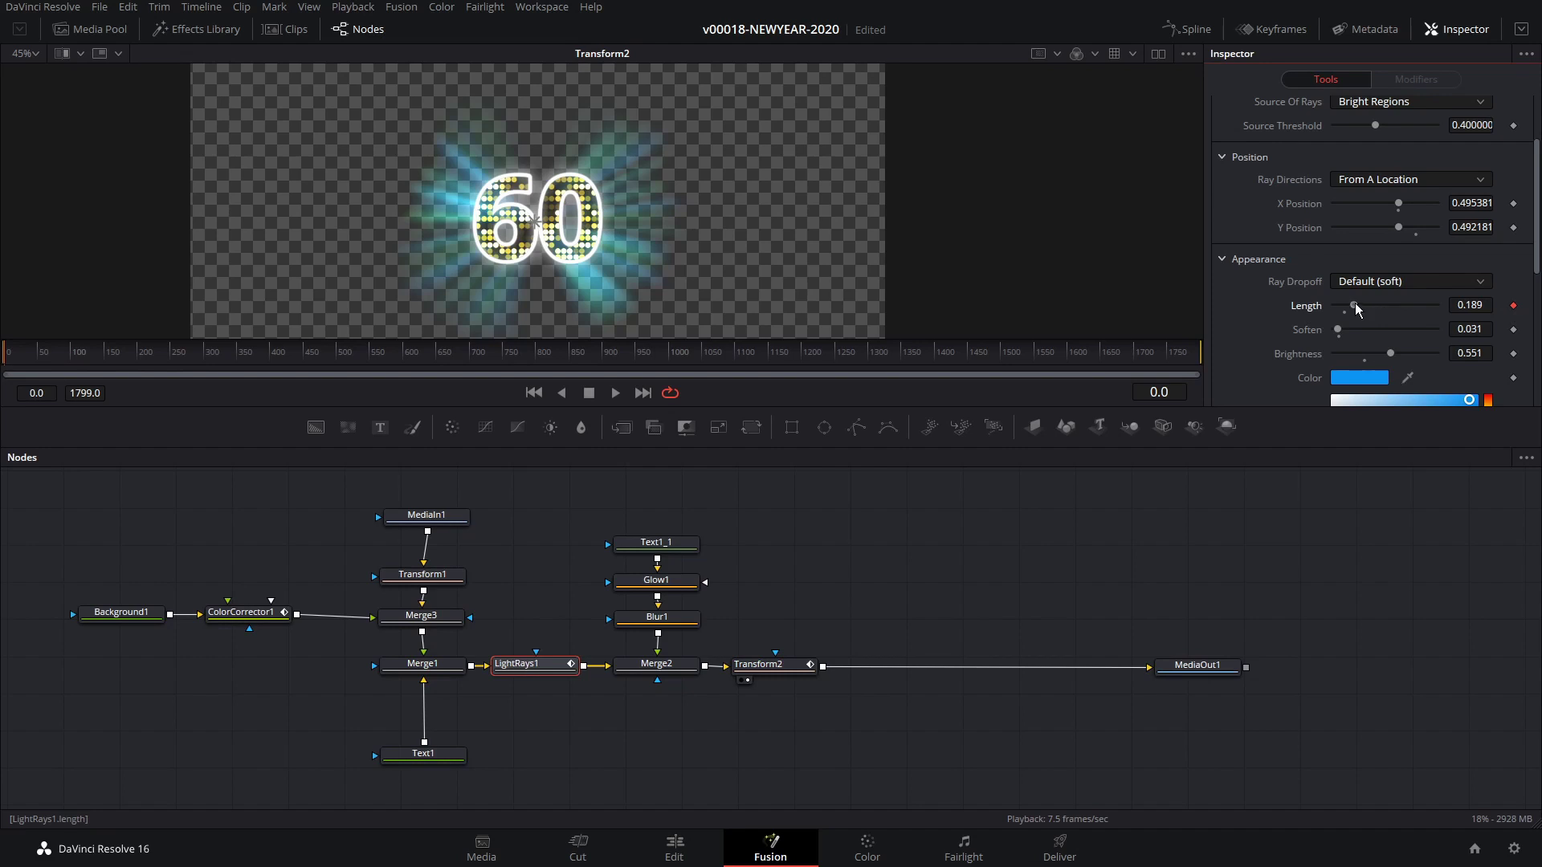
left_click_drag(1356, 309, 1346, 309)
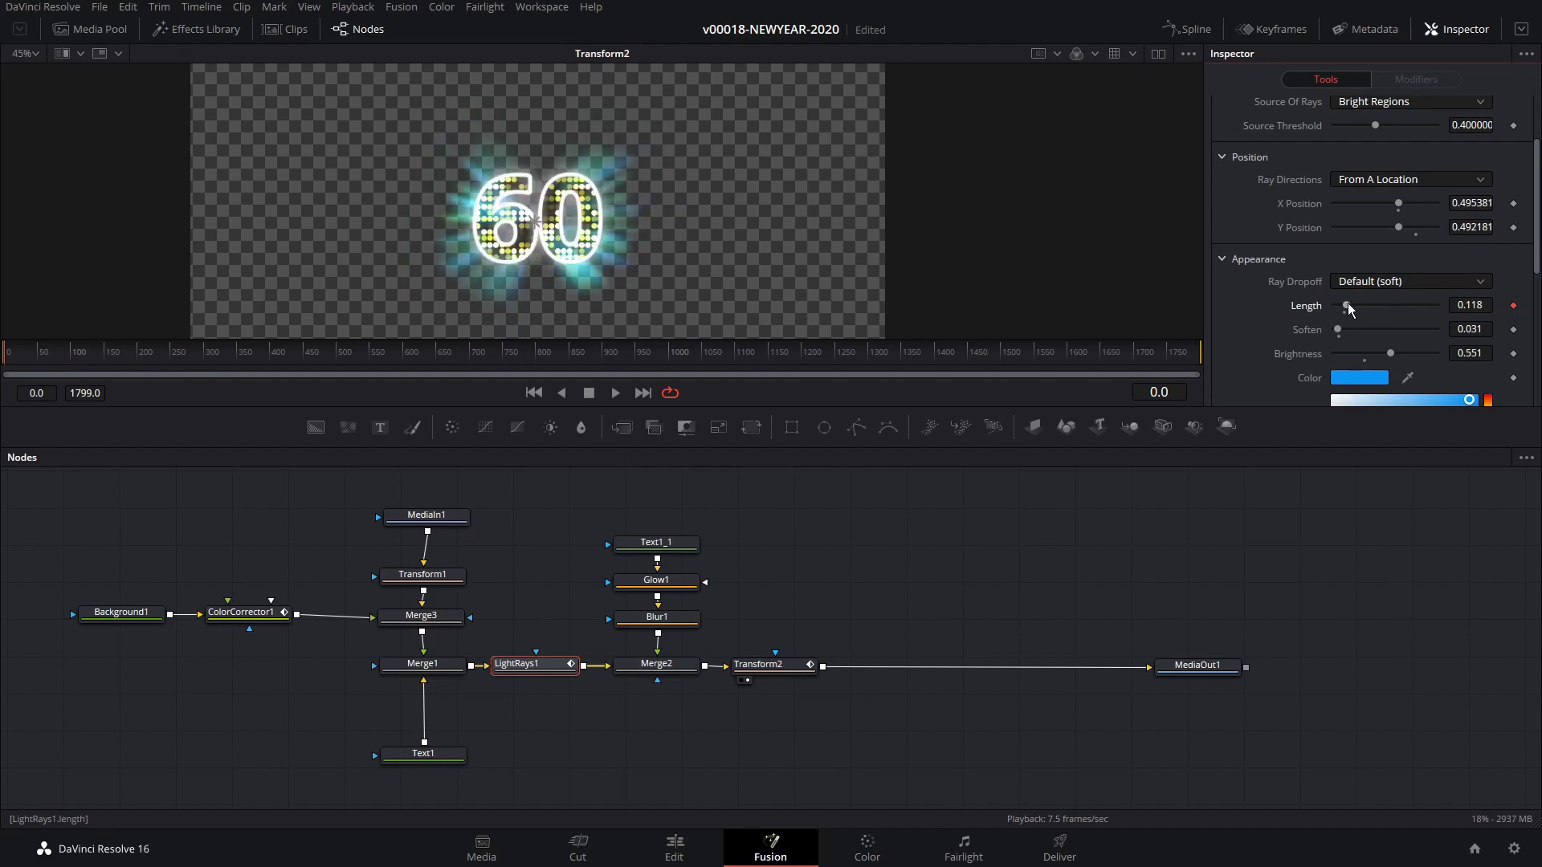
Step: Lengthen the rays to about 0.228 at frame 4 and raise Brightness to 0.614
key("space")
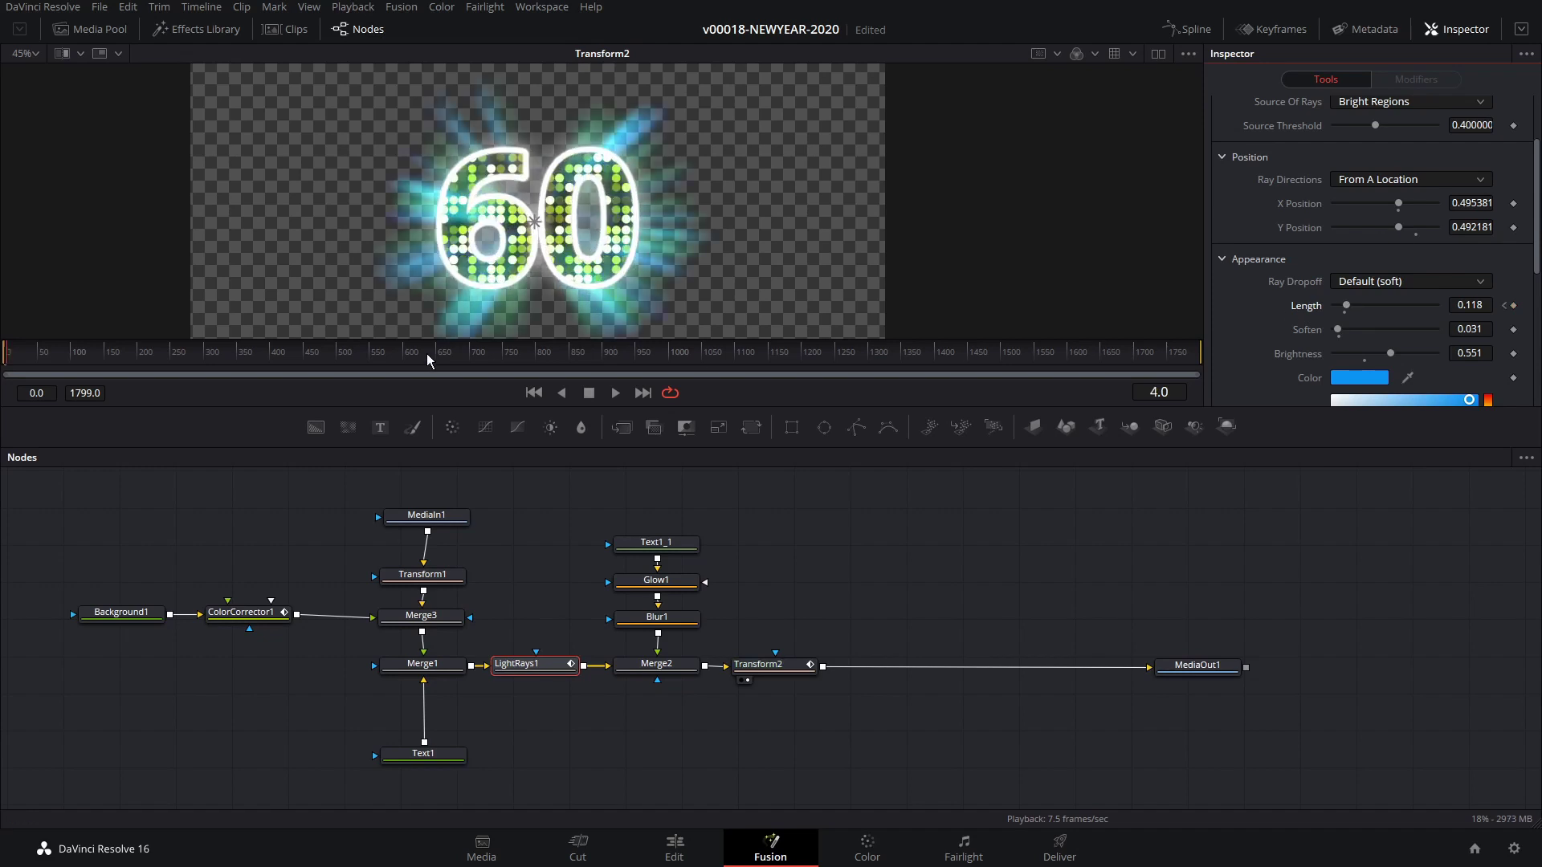
key("space")
left_click_drag(1349, 308, 1357, 307)
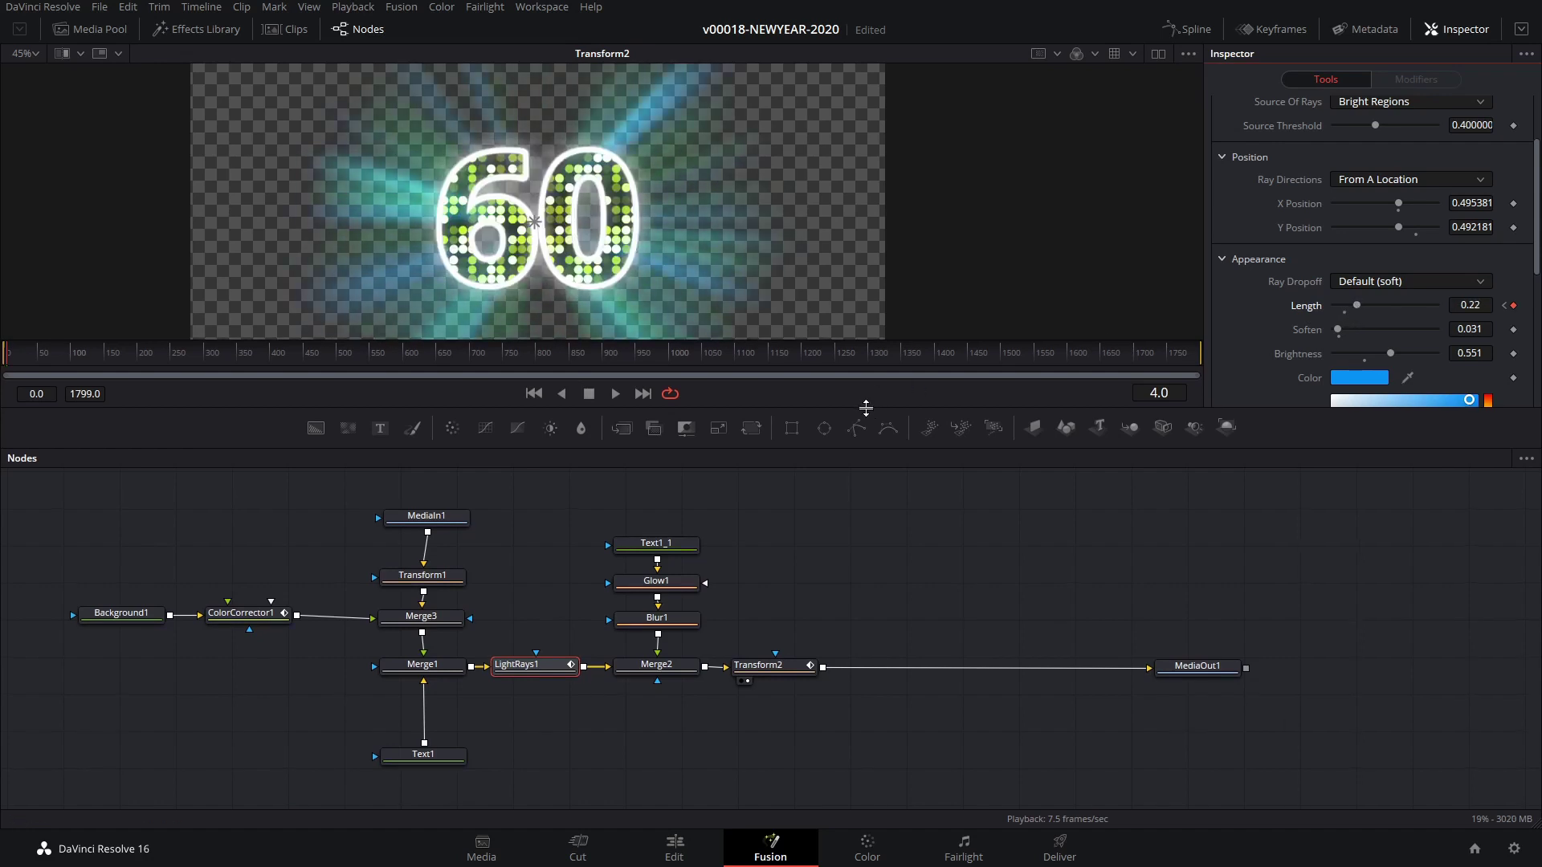
left_click_drag(868, 409, 867, 585)
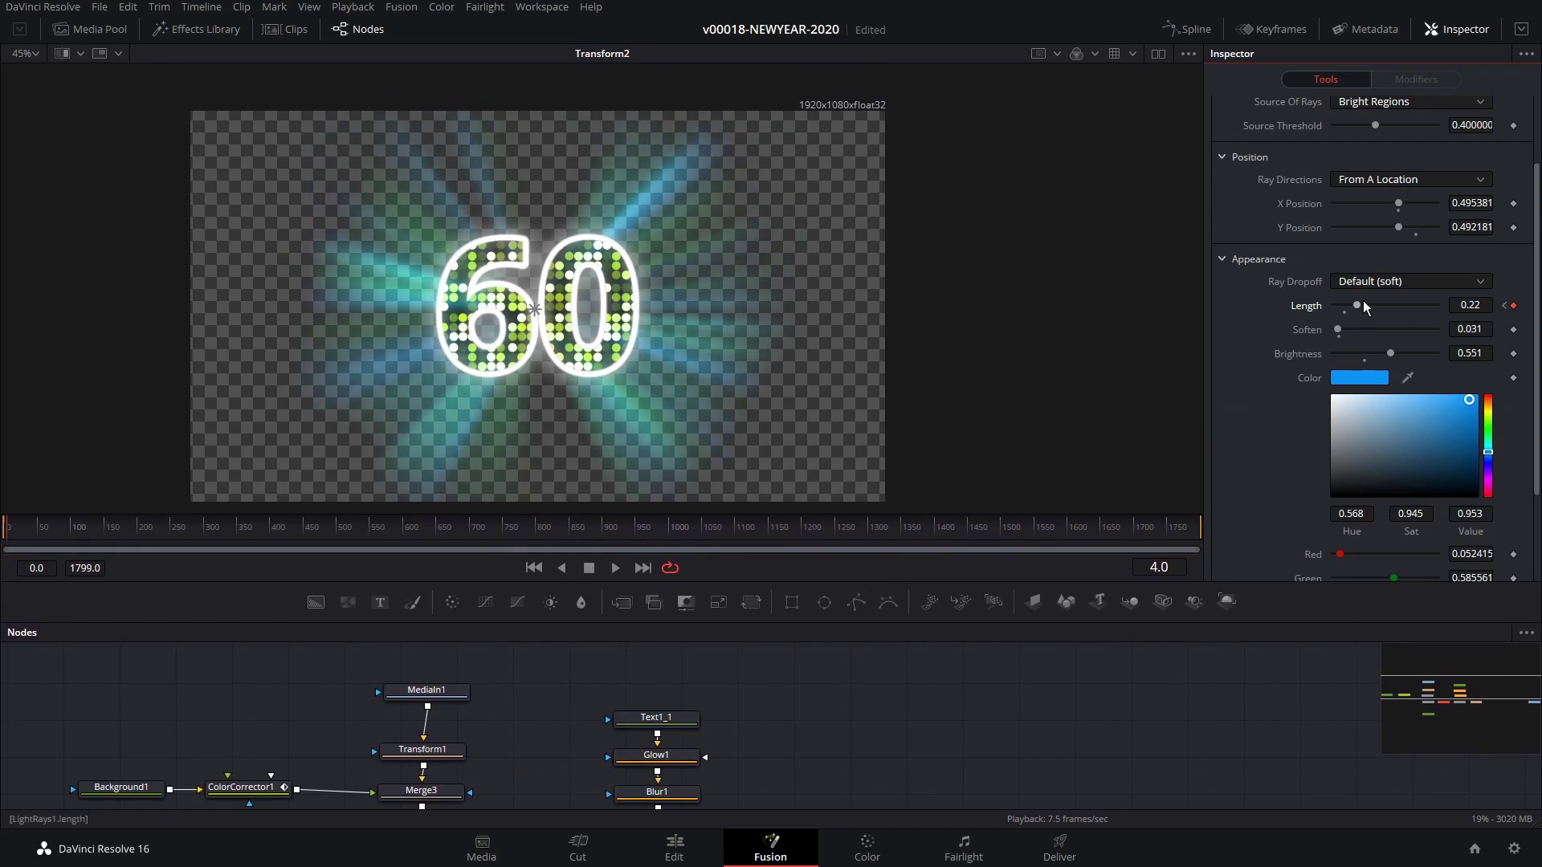
left_click_drag(1362, 309, 1401, 355)
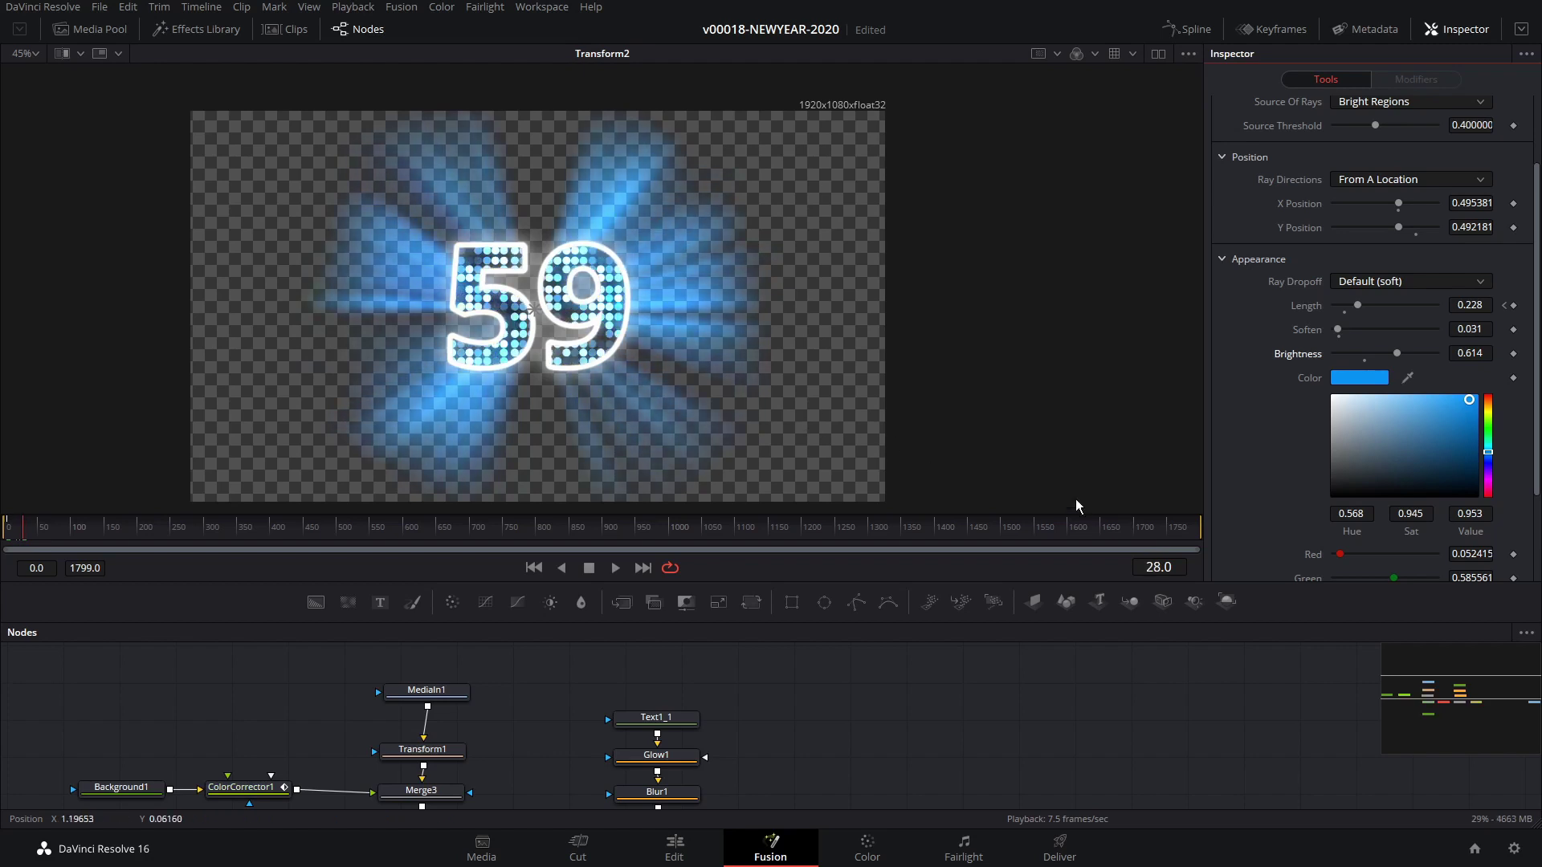
Step: Play back the rays and trial a shorter Length near frame 24
key("j")
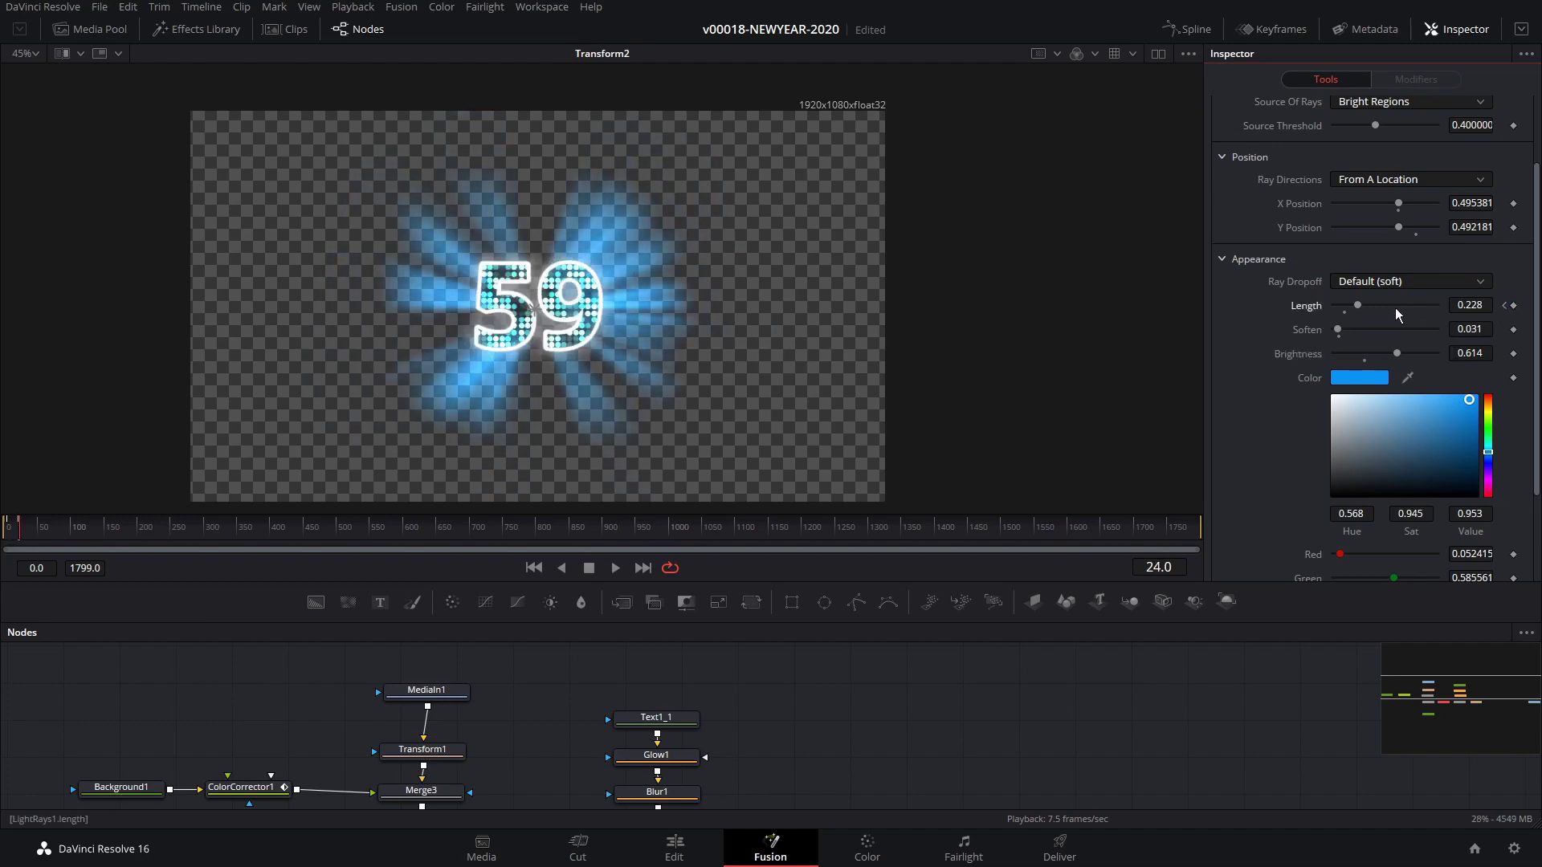
left_click_drag(1363, 309, 1357, 312)
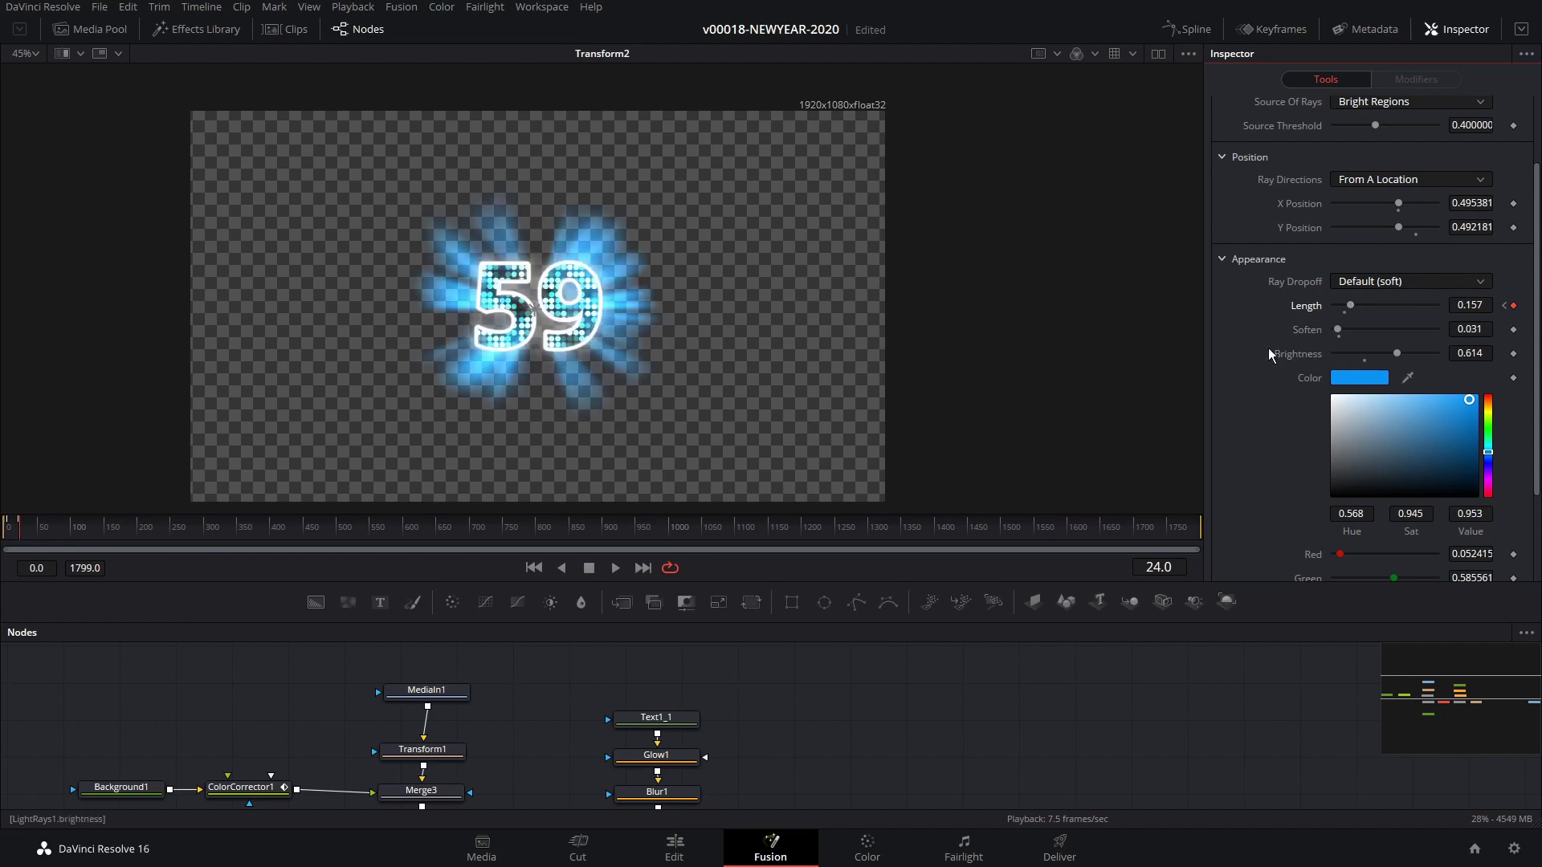
left_click(22, 530)
left_click_drag(23, 530, 8, 530)
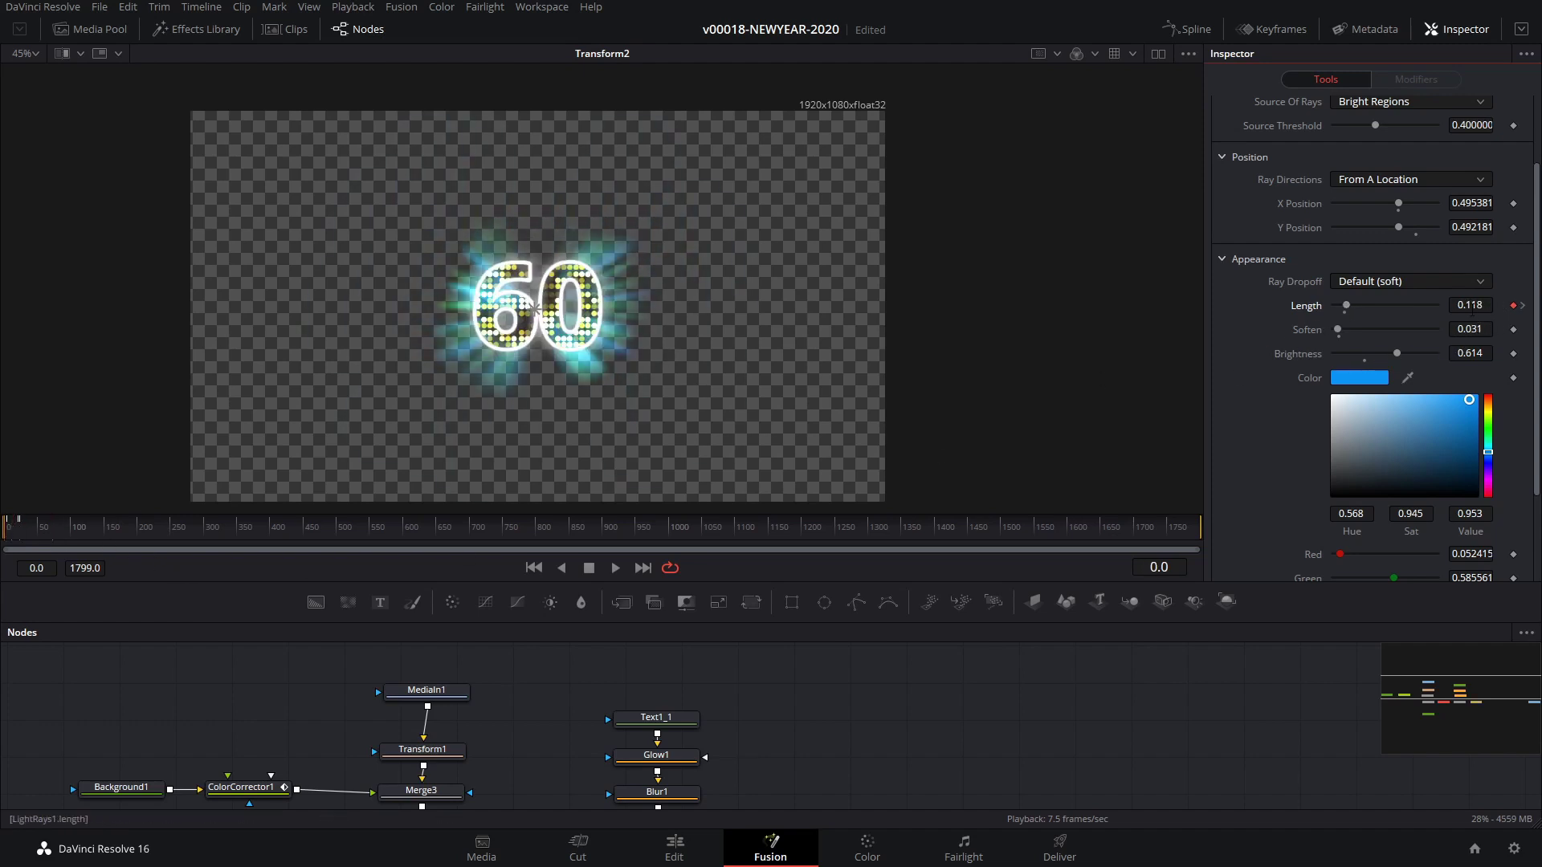
Step: Set the Length keyframe at frame 24 to 0.118 and replay from the start
left_click(1472, 306)
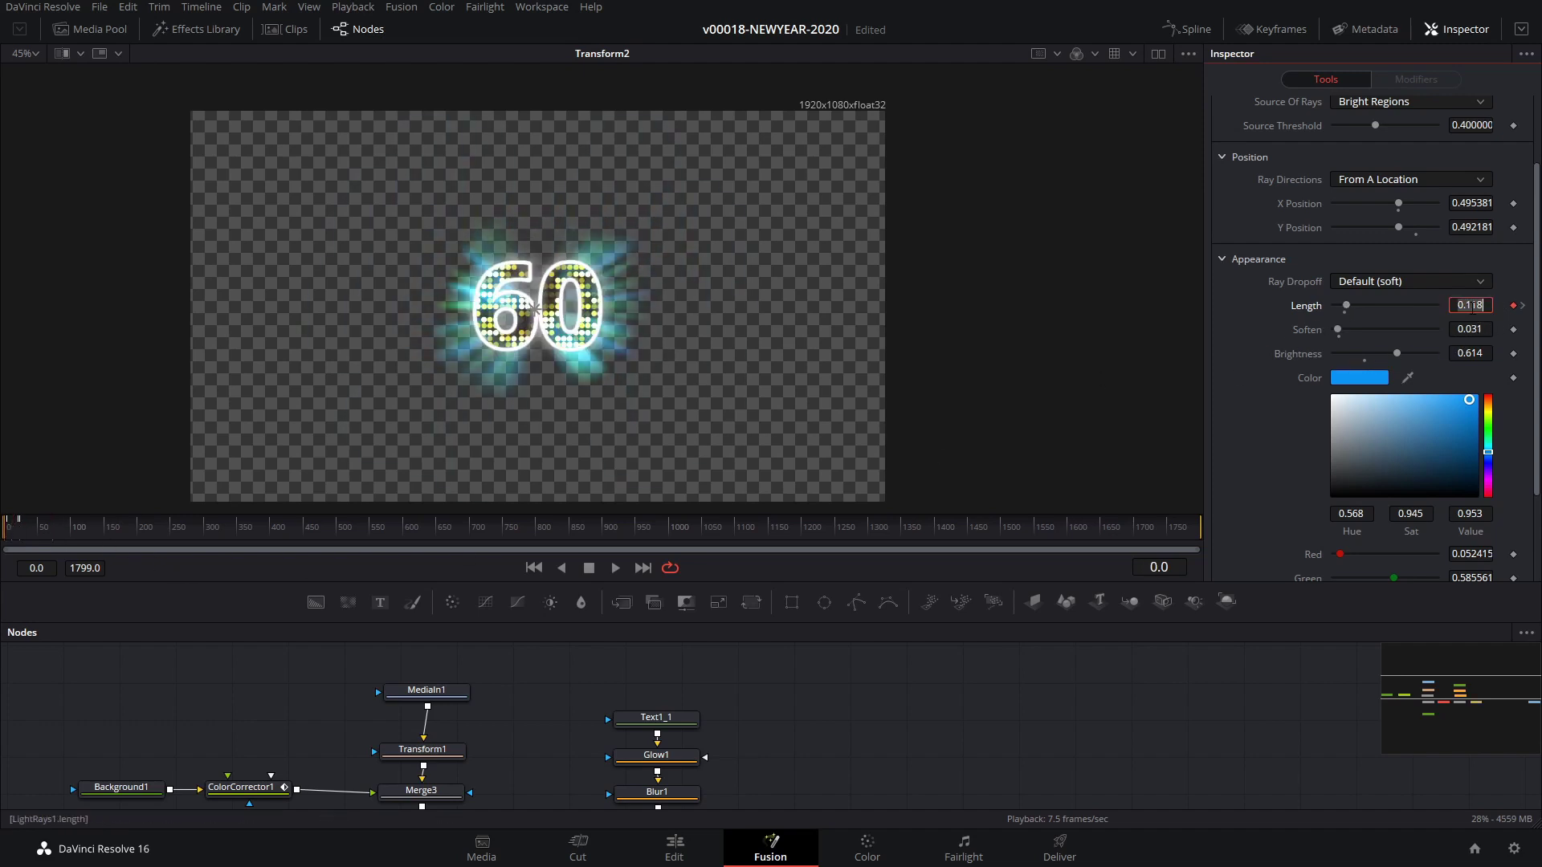
left_click(1522, 306)
left_click(1523, 306)
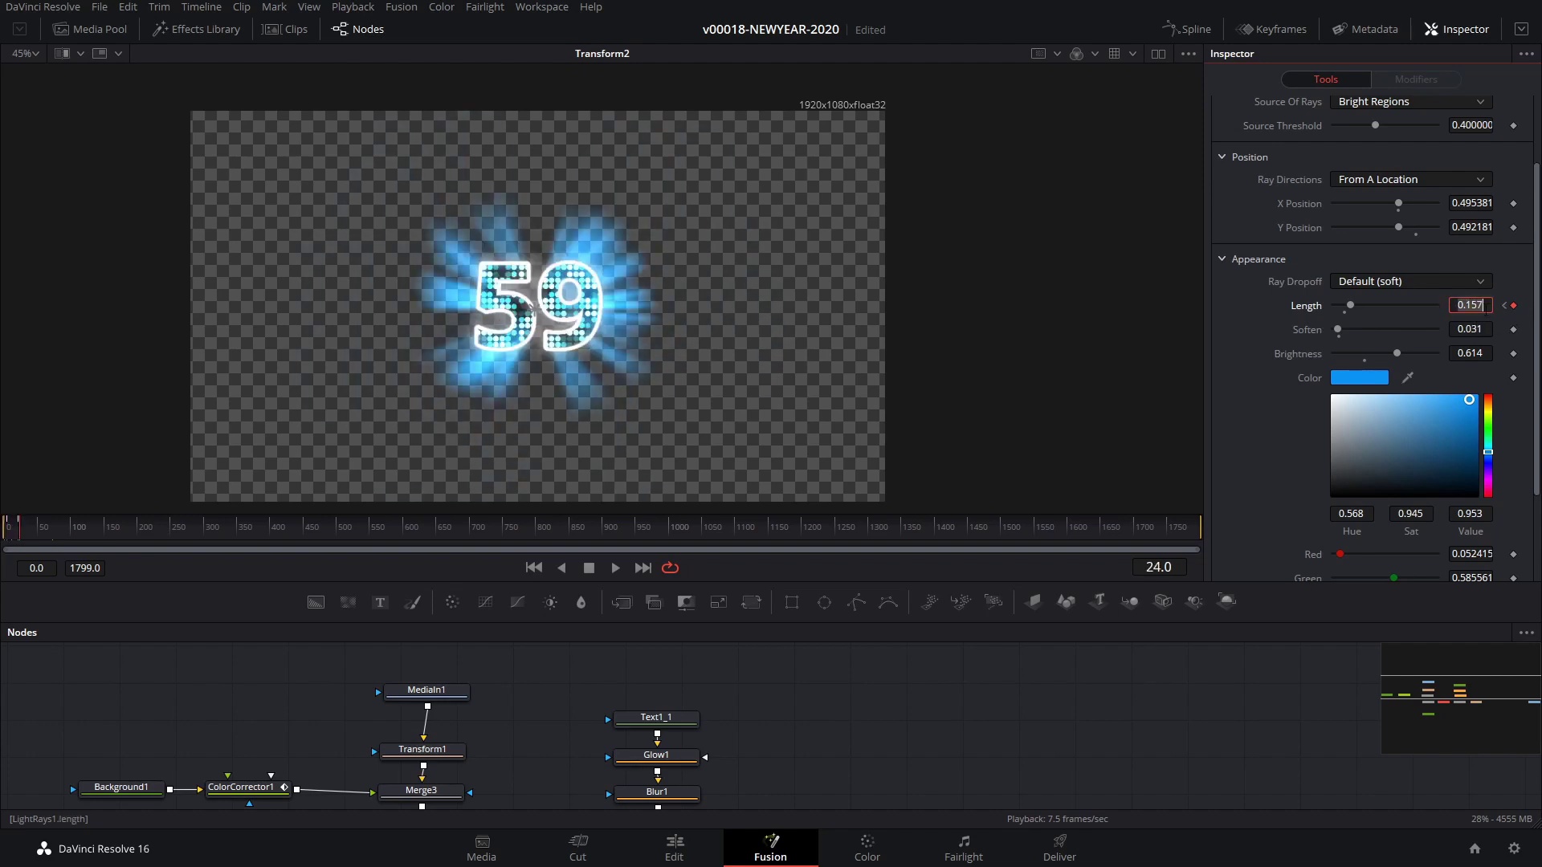
key("BackSpace")
key("BackSpace")
type("18")
key("Return")
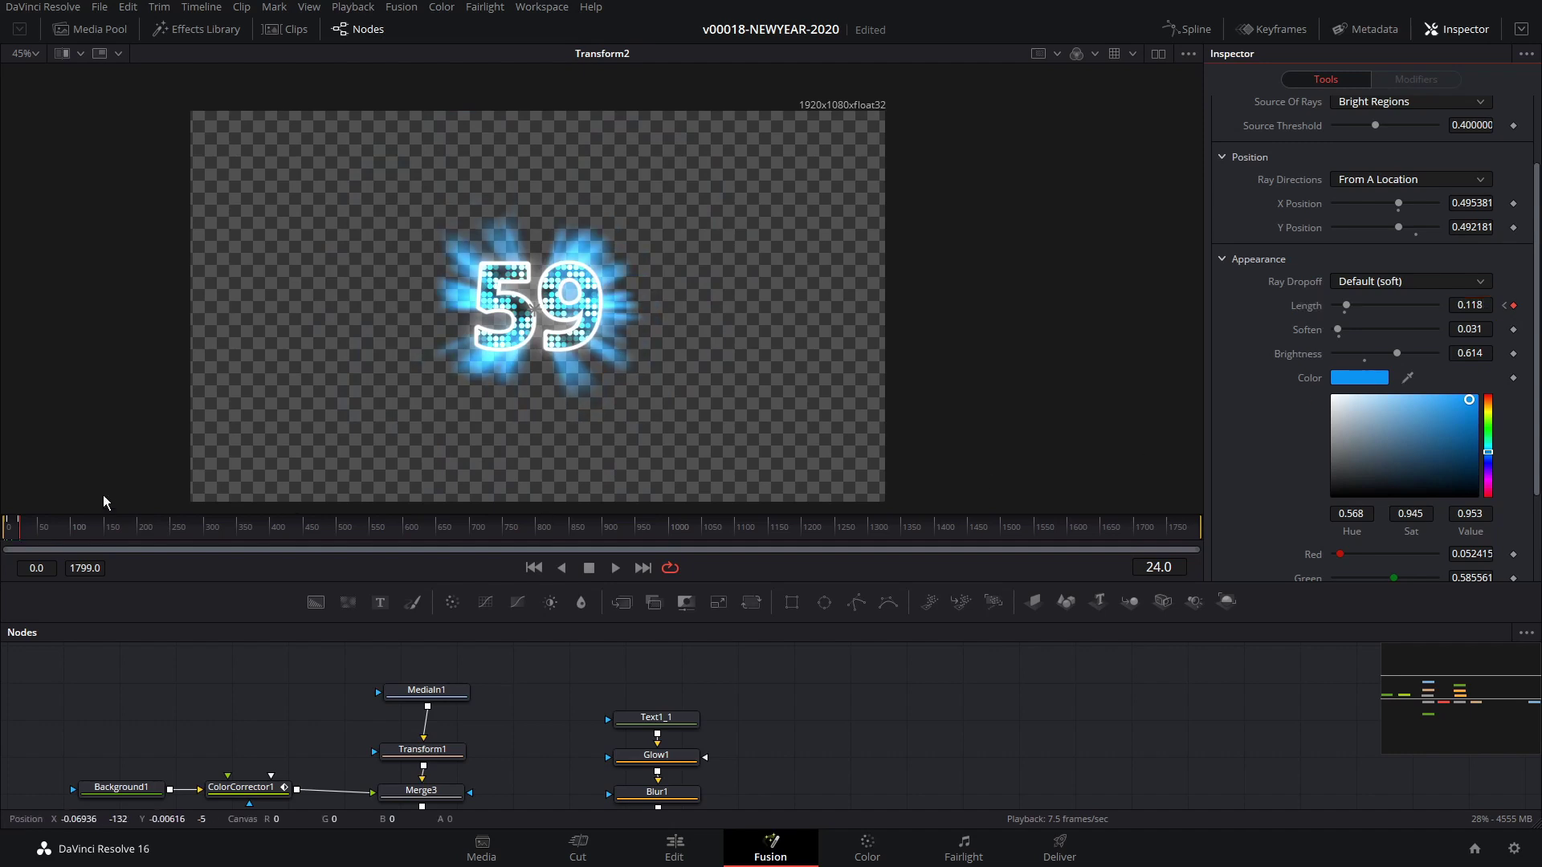
key("Home")
key("space")
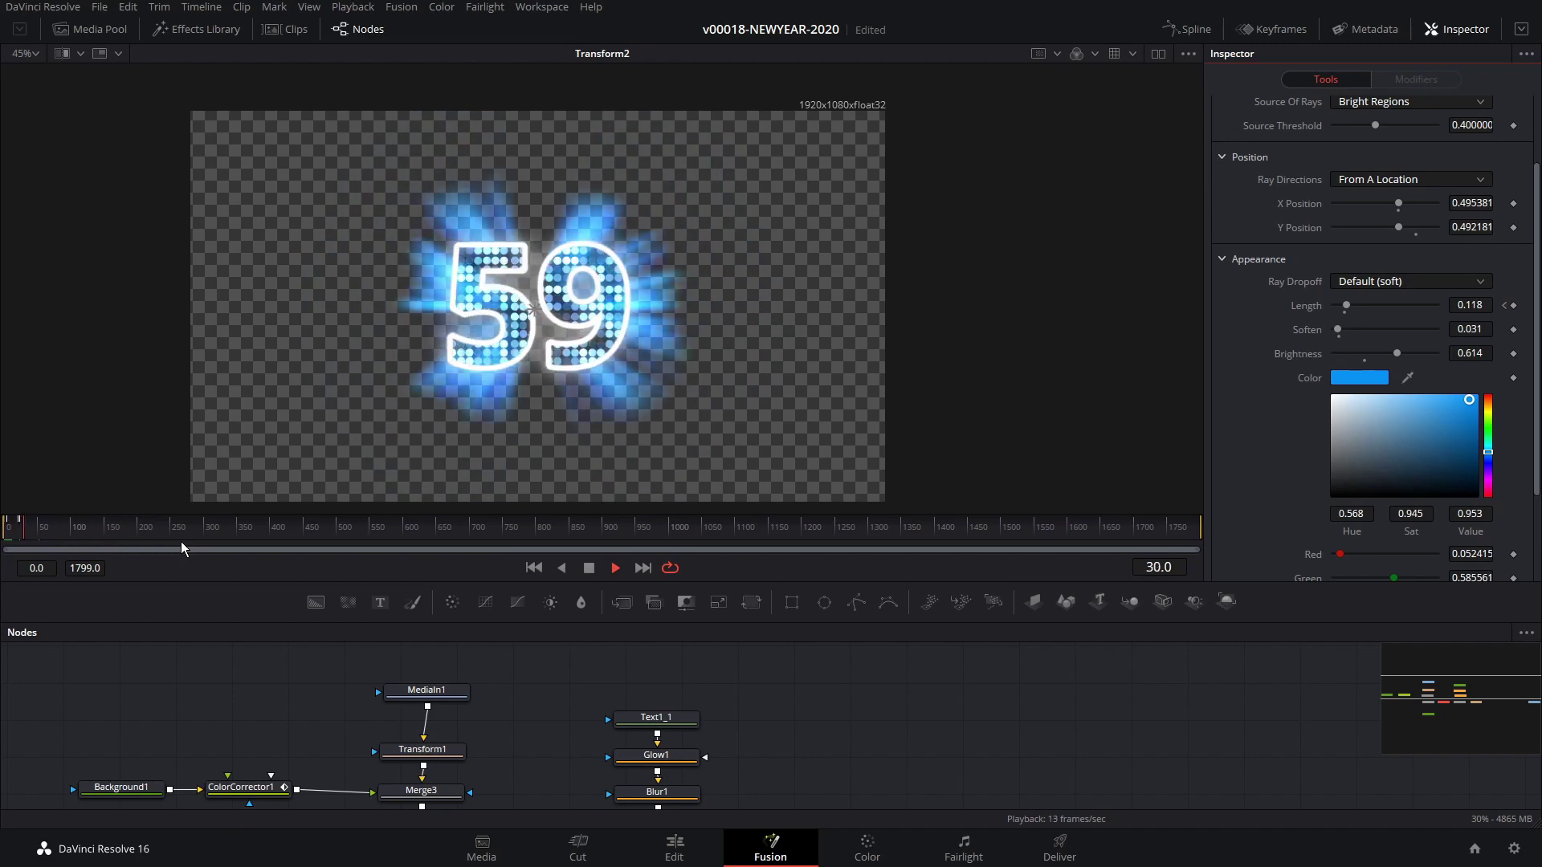
left_click(9, 534)
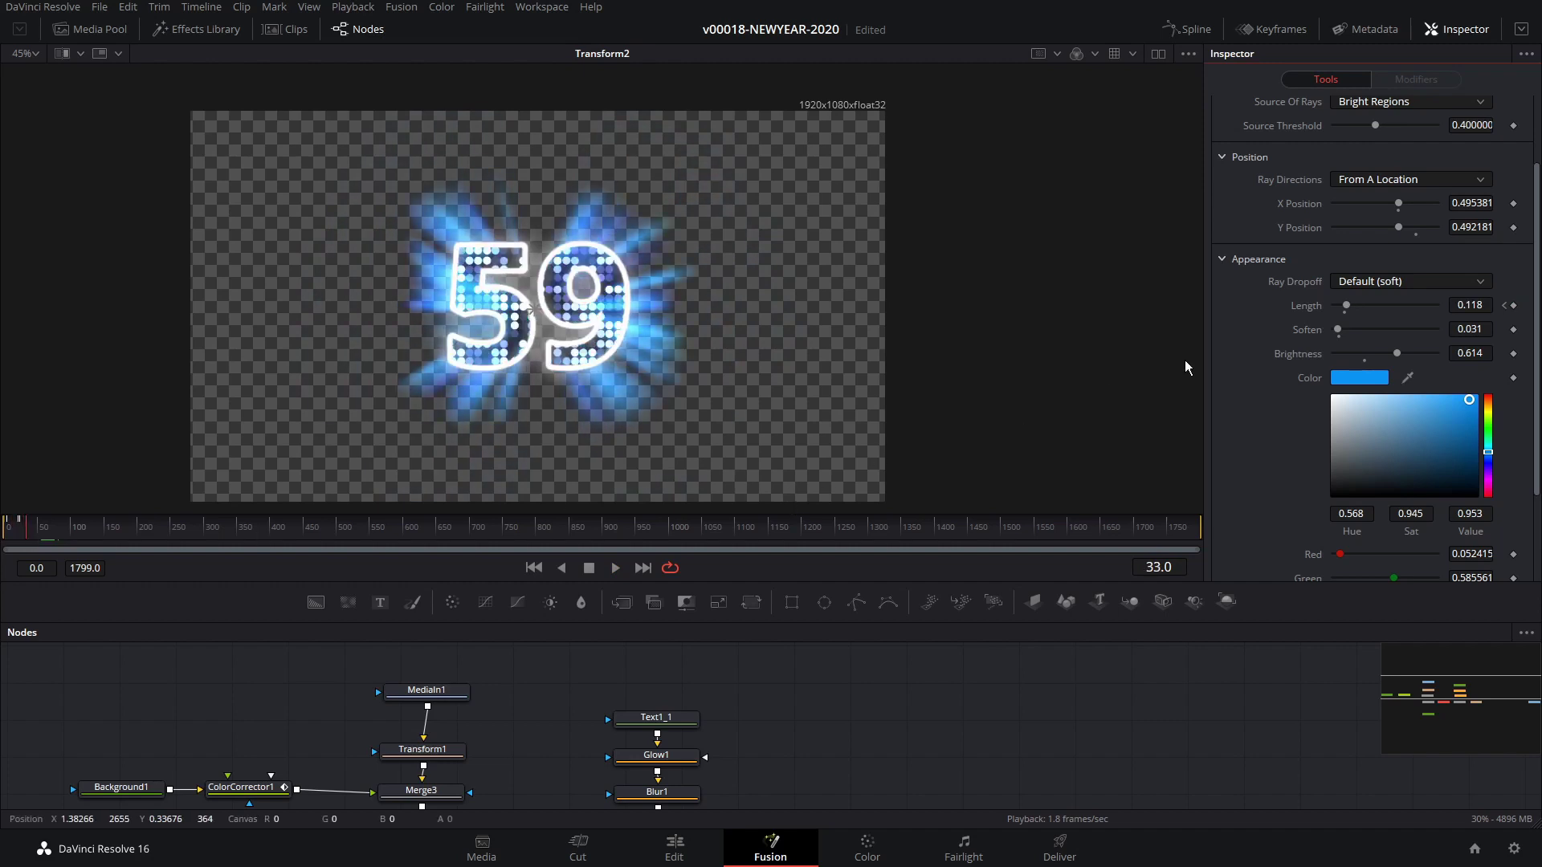
Step: Isolate and select all LightRays1 Length keyframes in the Spline editor, then replay from frame 0
scroll(439, 712, "down", 3)
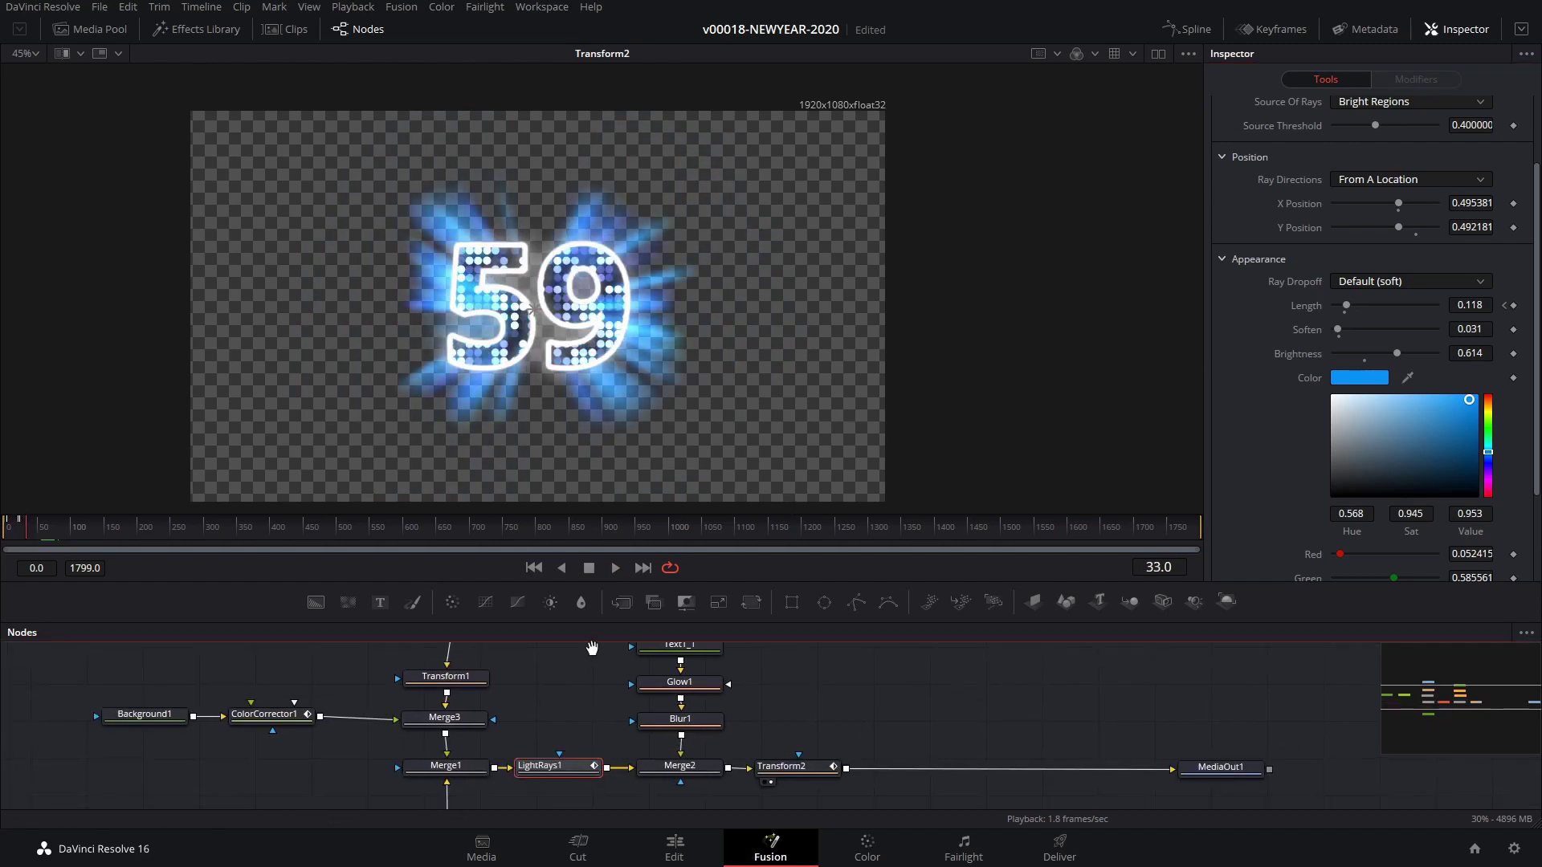
left_click(1198, 33)
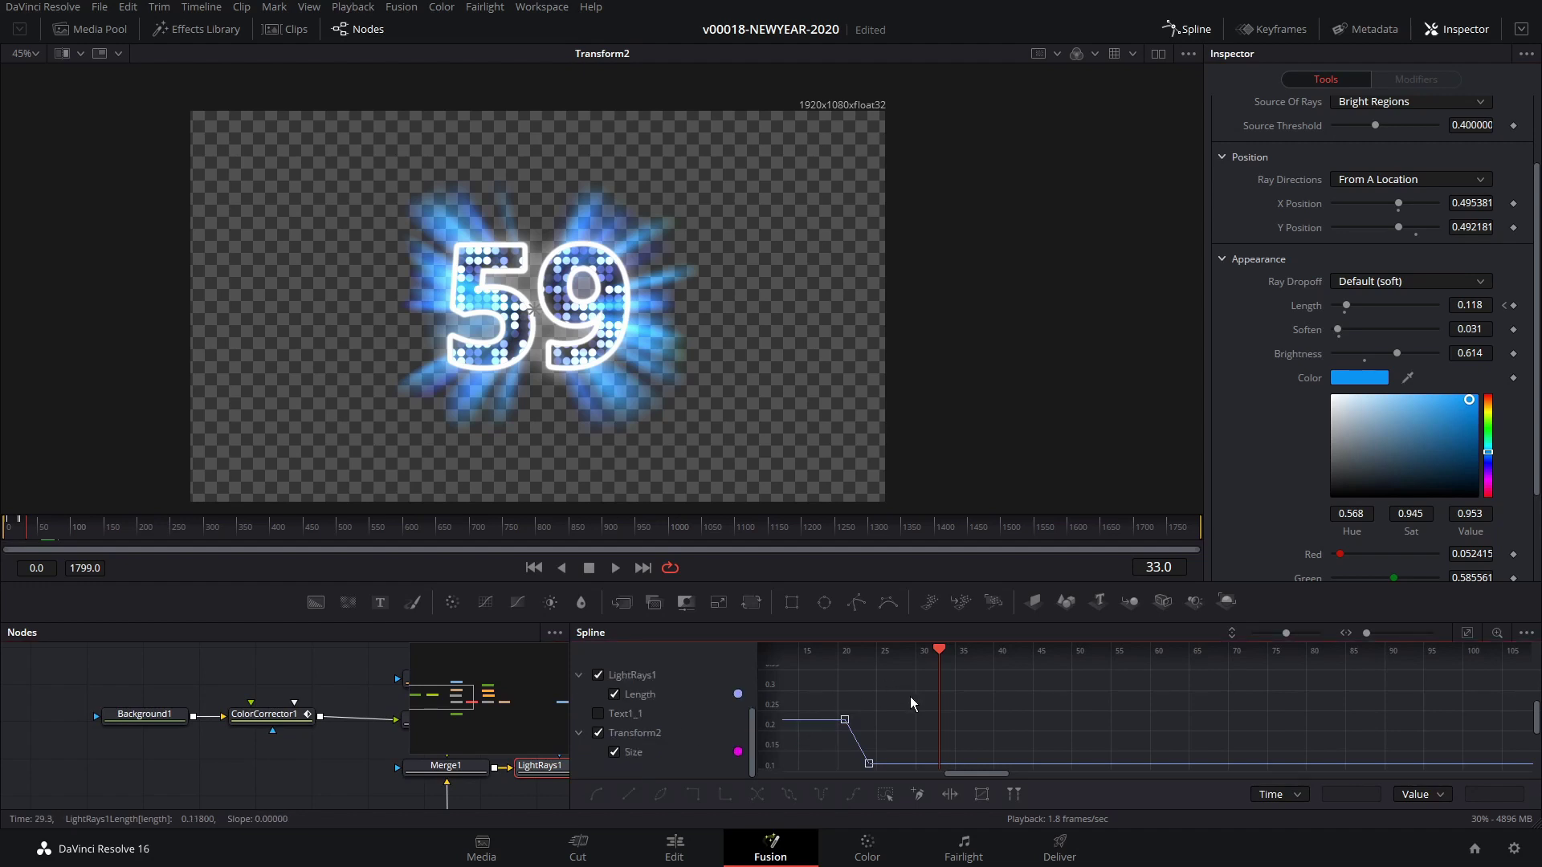
left_click(1467, 634)
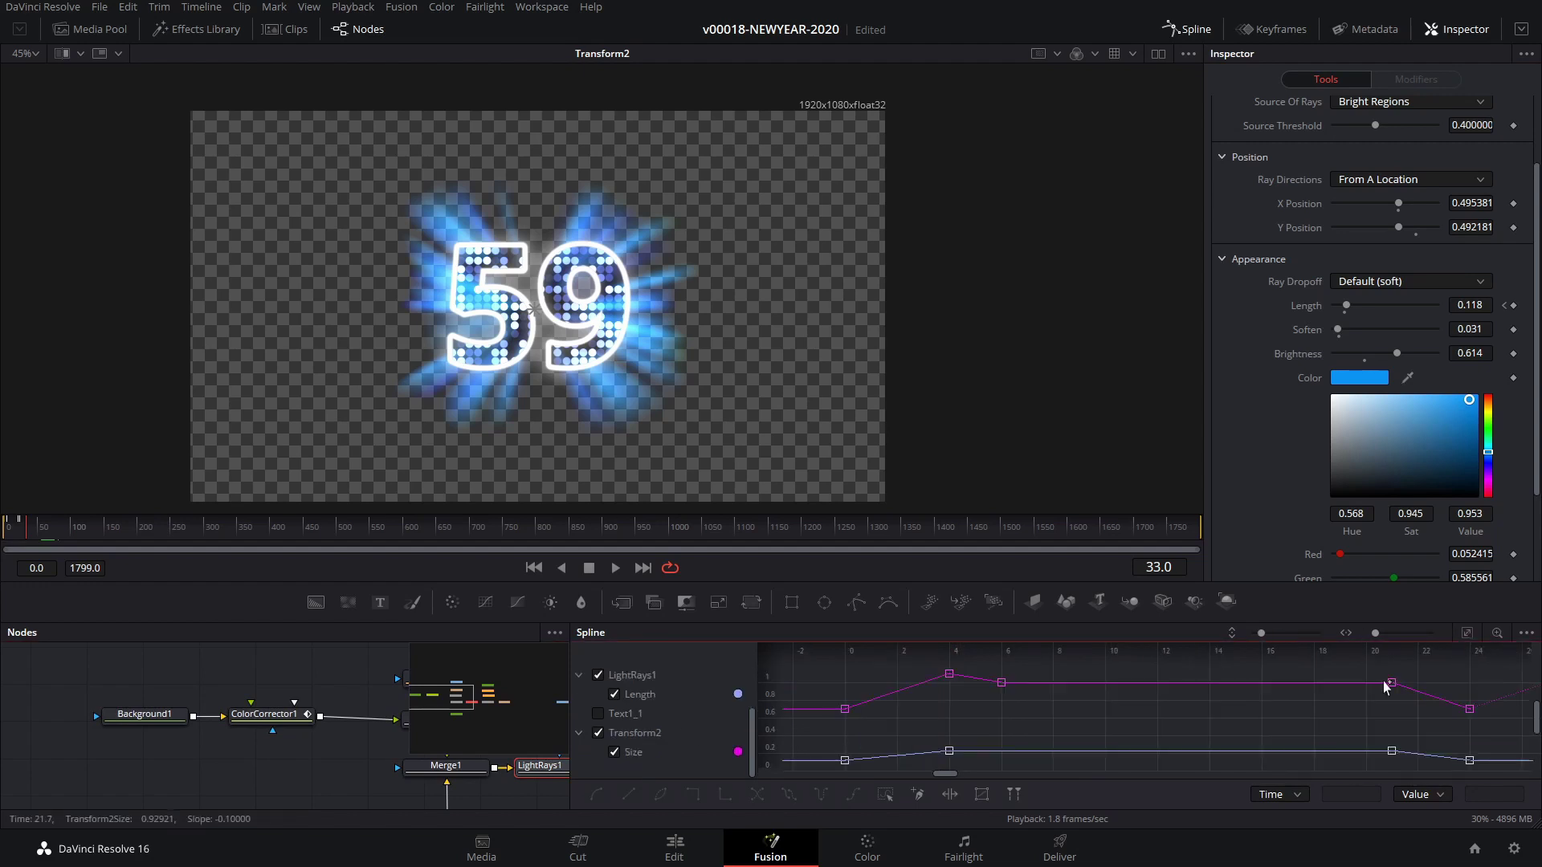
left_click(617, 753)
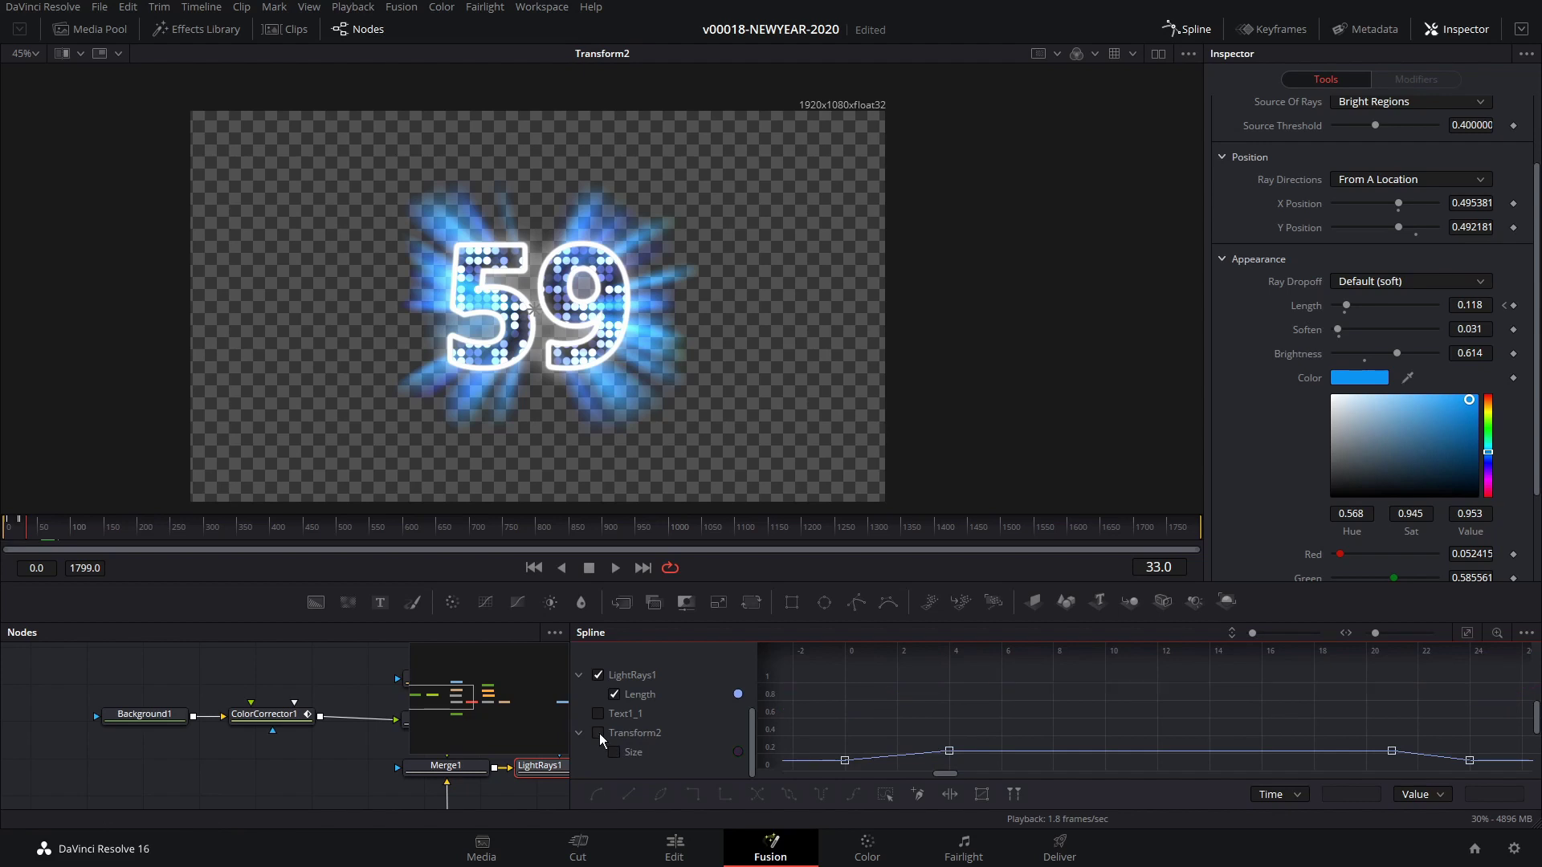
scroll(1477, 693, "down", 2)
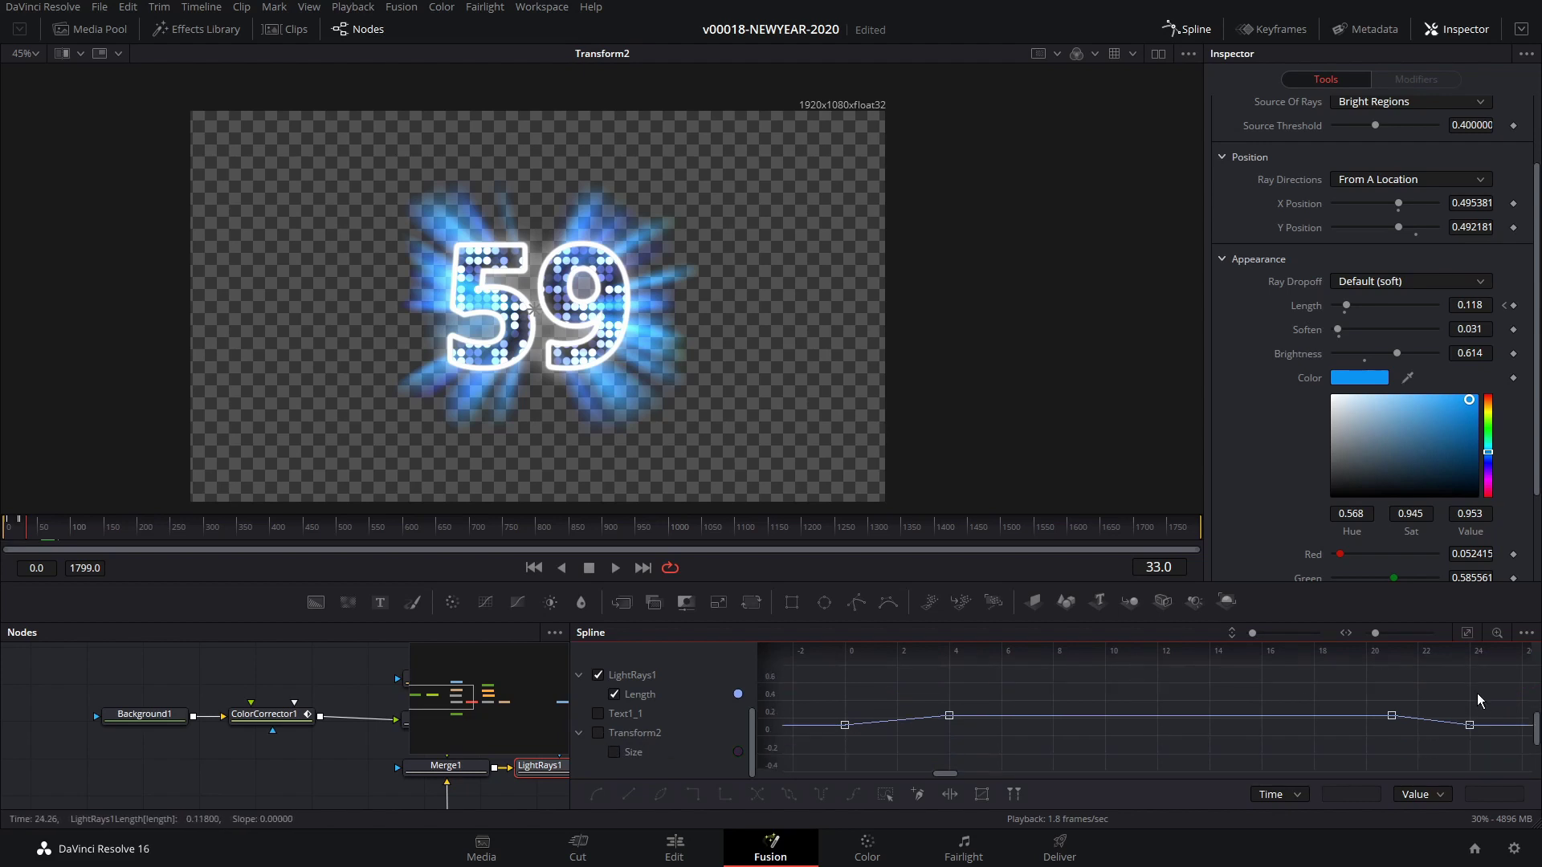
left_click_drag(1477, 693, 827, 757)
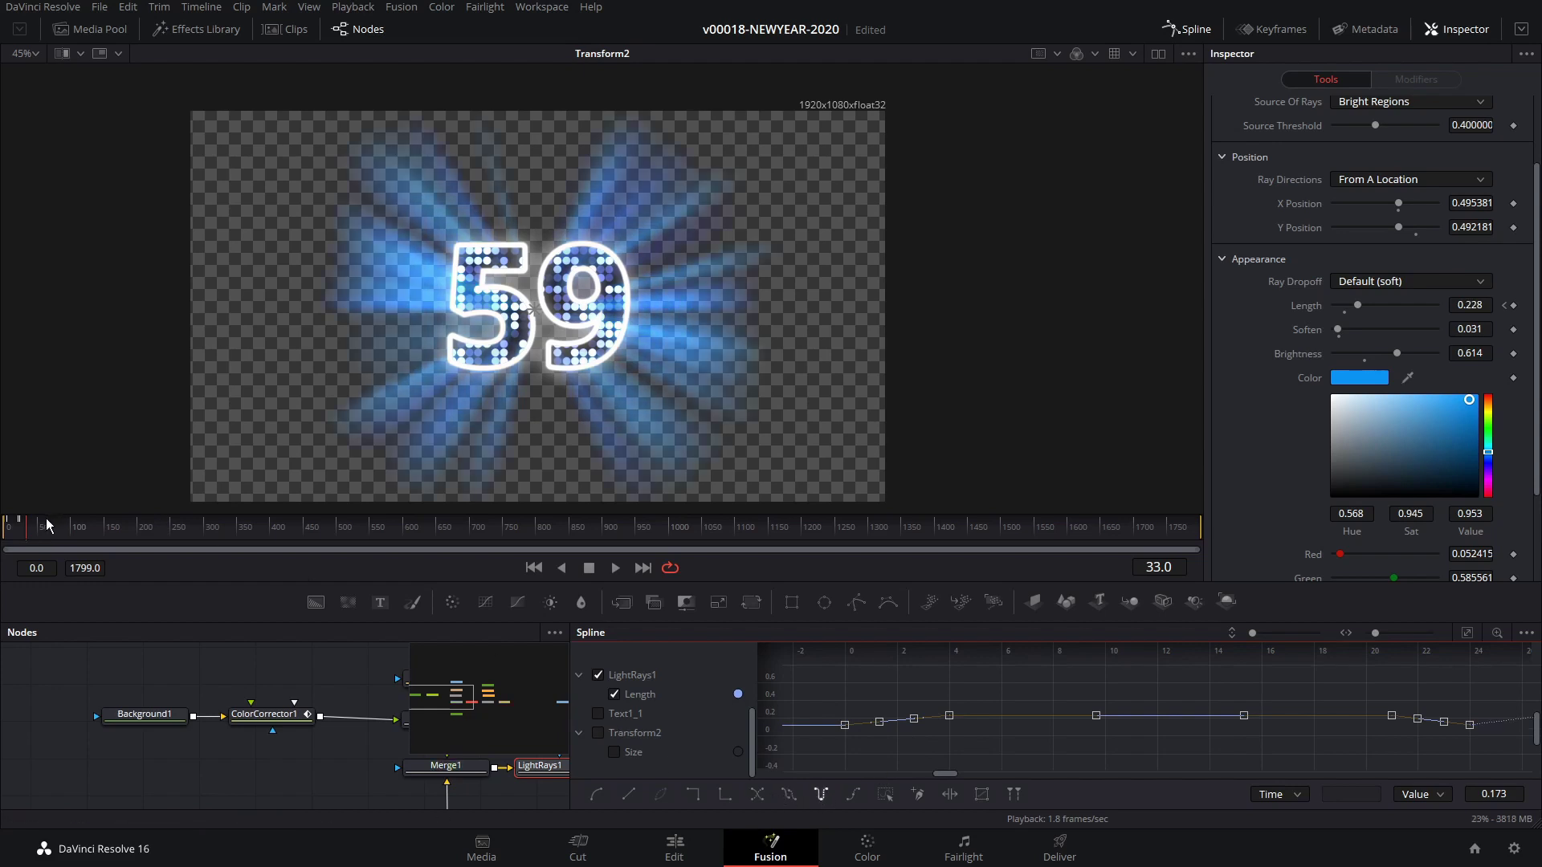
key("Home")
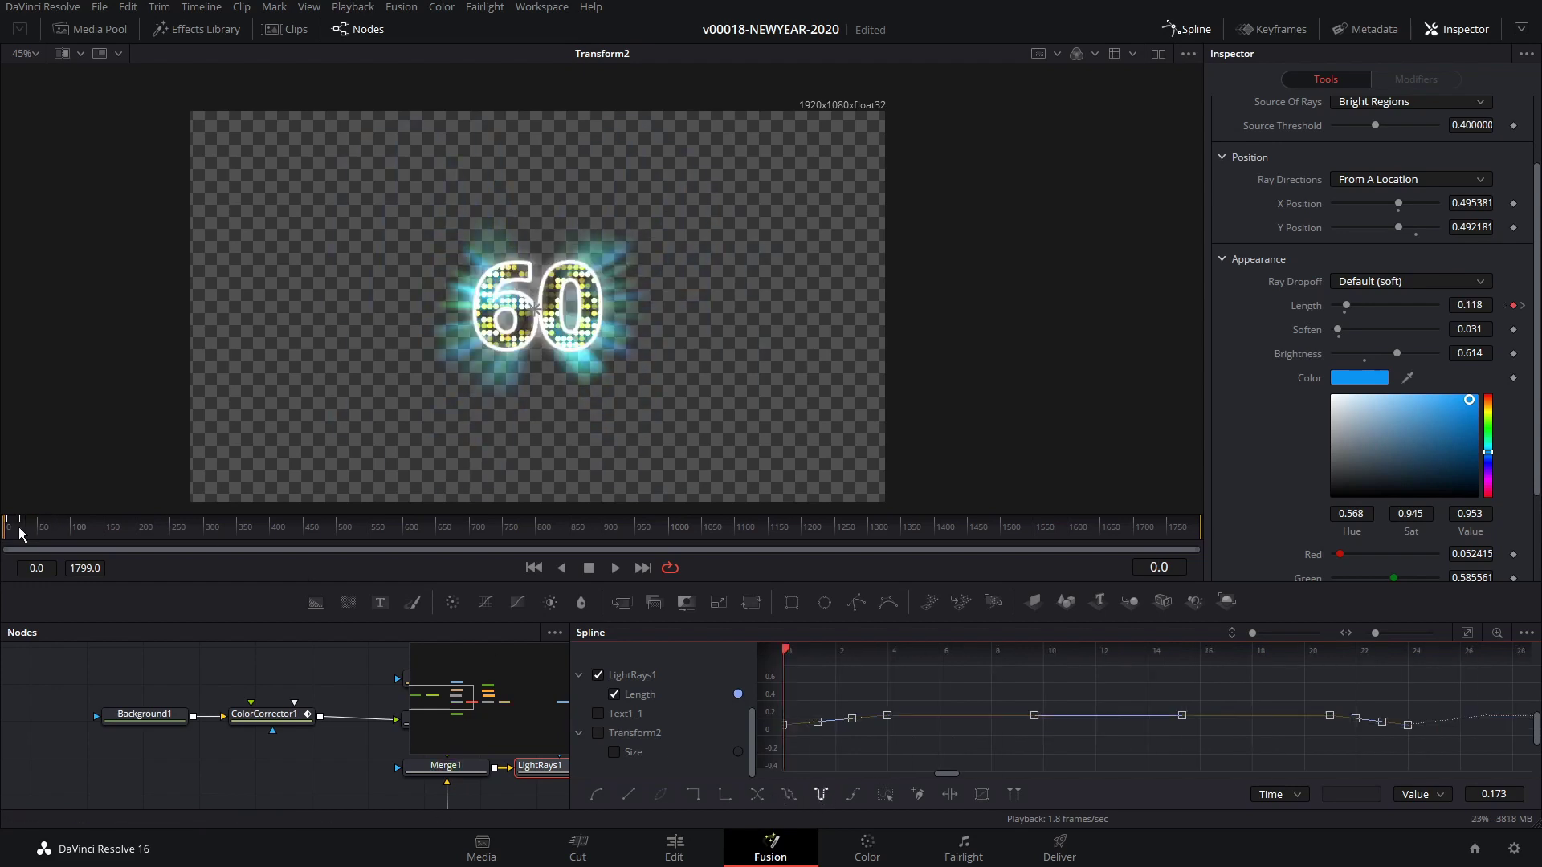
key("space")
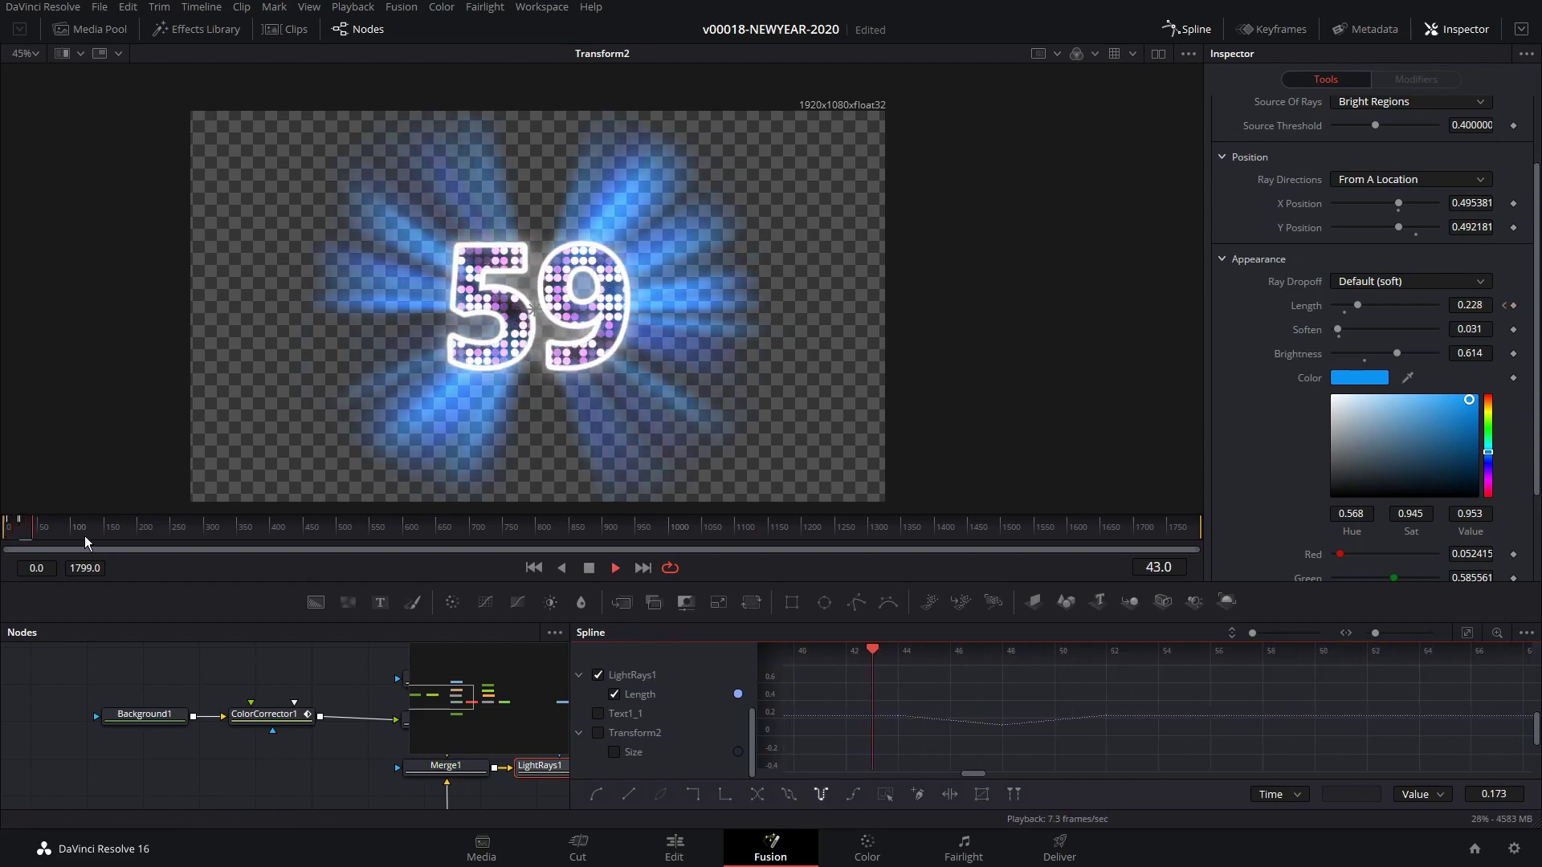
left_click(674, 849)
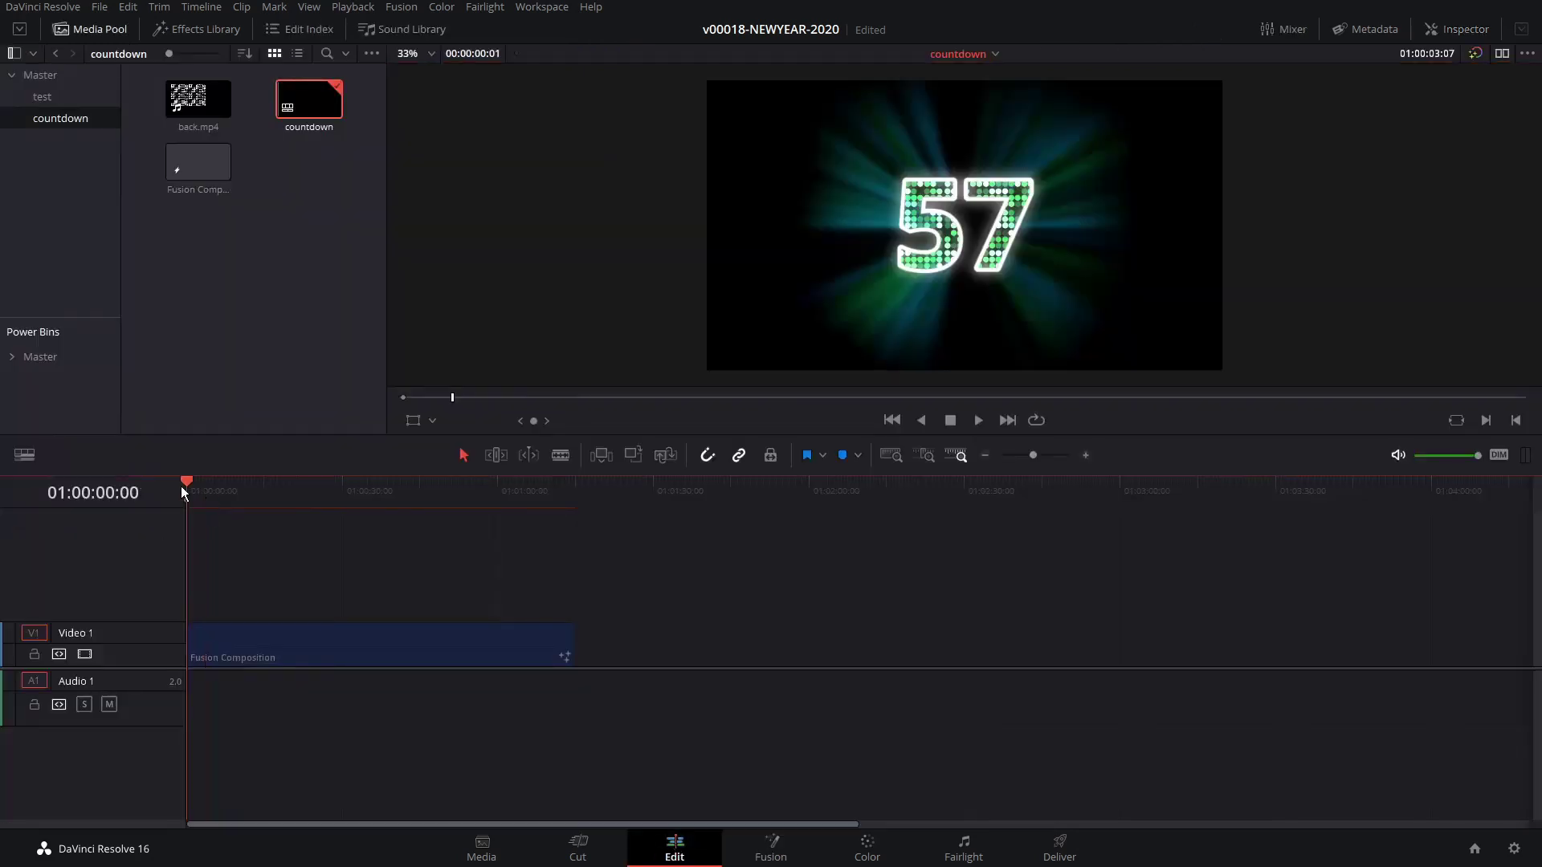